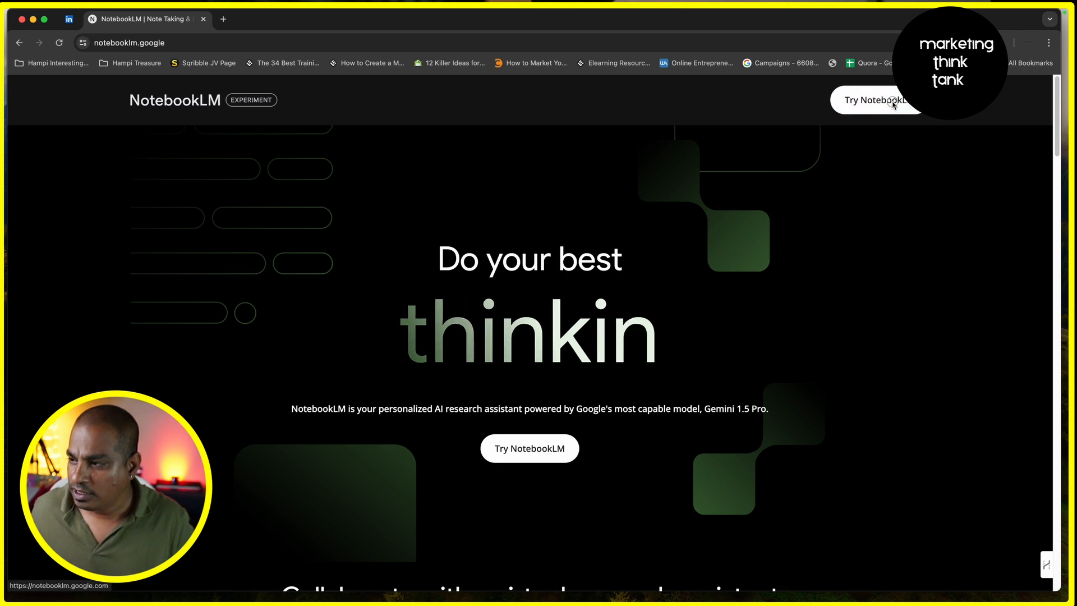
- Launch NotebookLM from its landing page to reach the list of notebooks
click(895, 103)
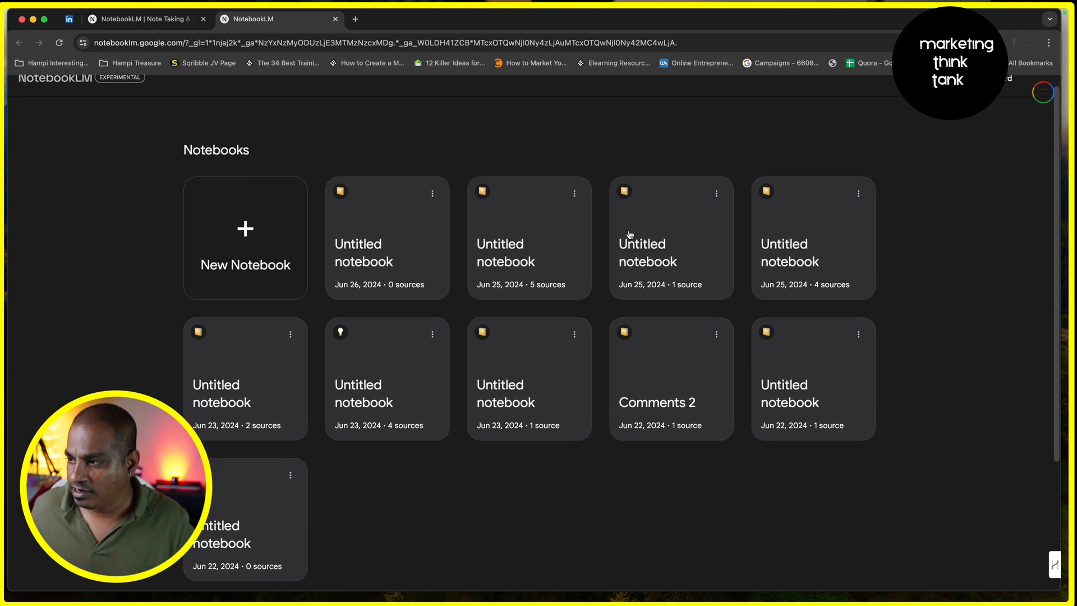
- Switch the notebook list to the light theme and back to the dark theme
click(945, 92)
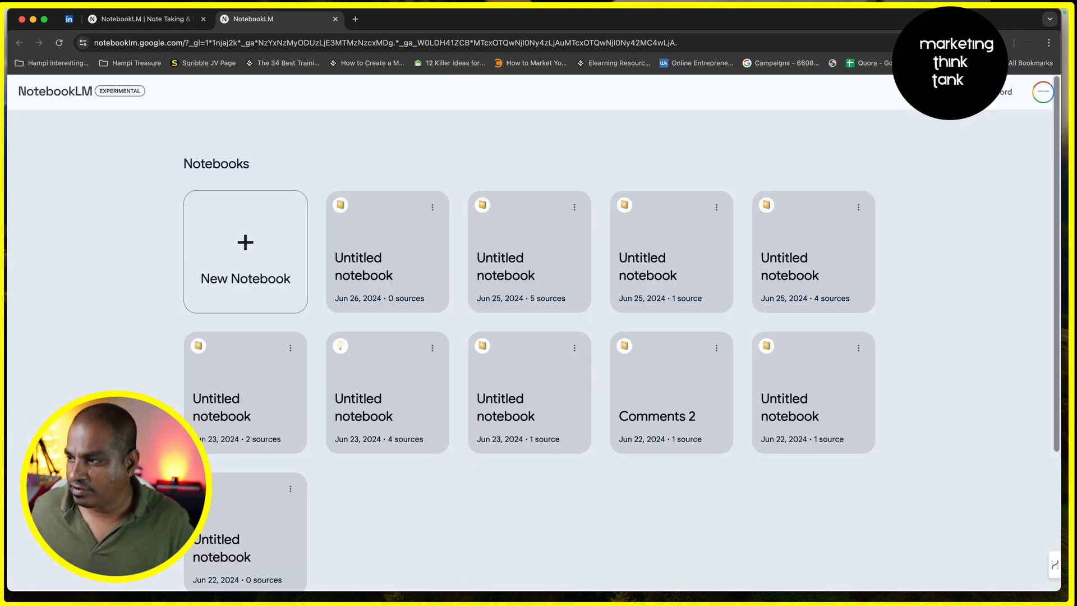
click(945, 92)
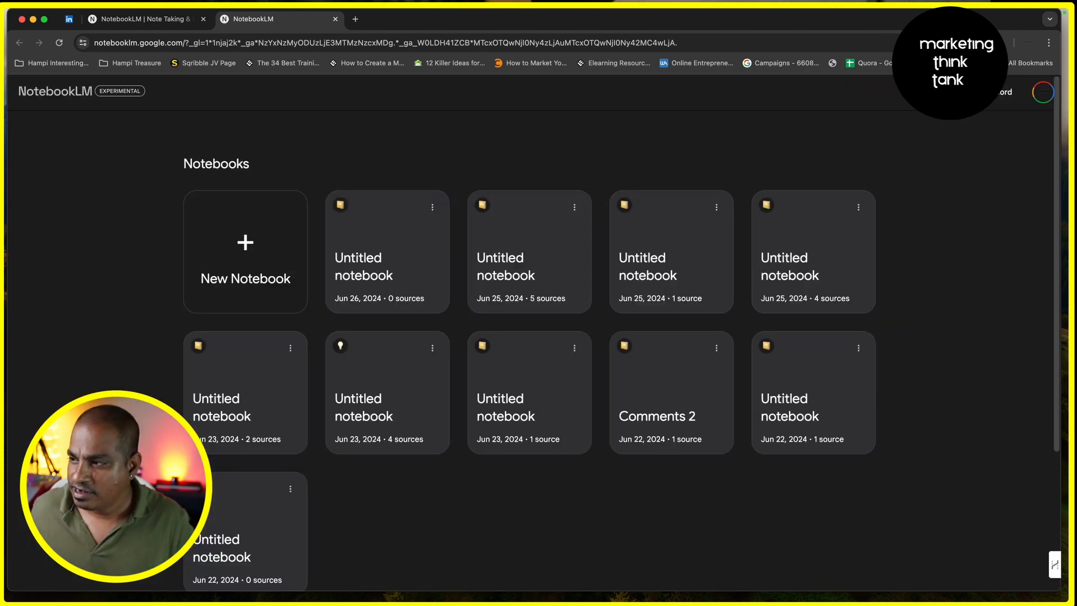
click(945, 92)
click(945, 92)
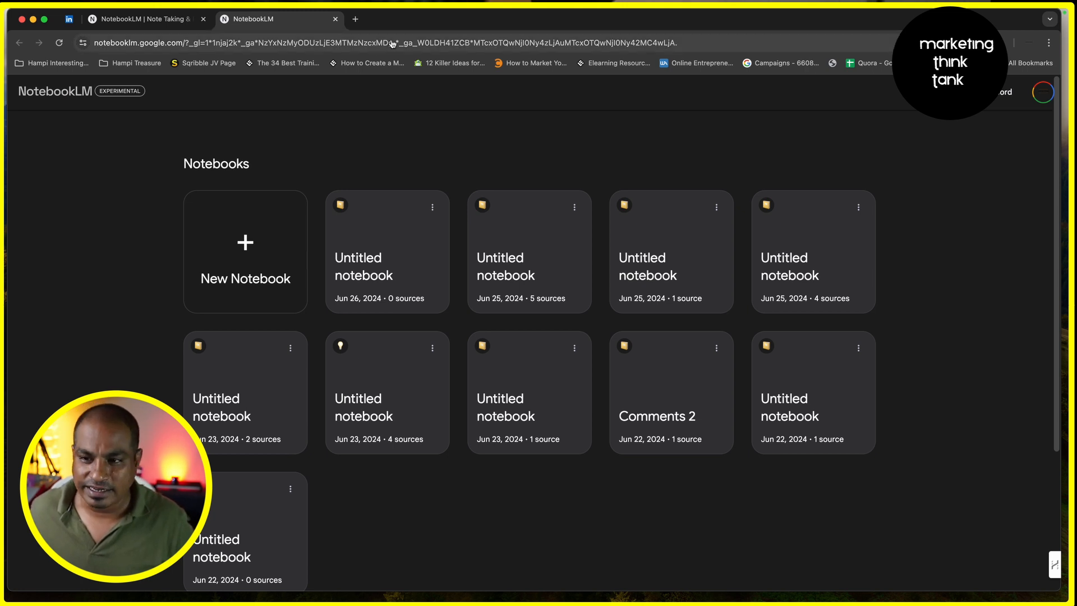
- Open a new blank browser tab for a web search
click(356, 22)
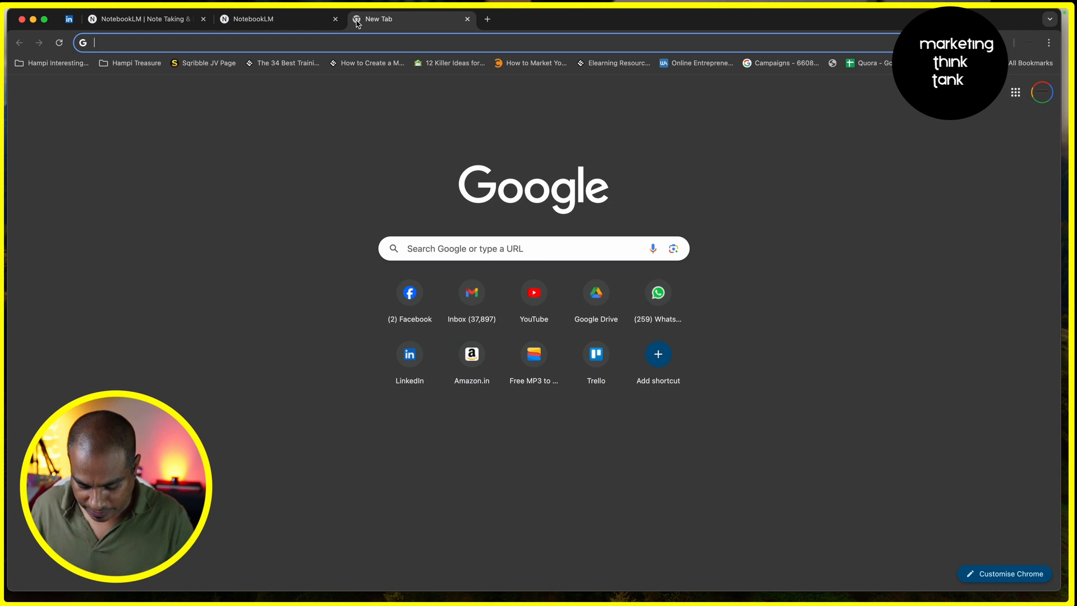
text(ai ma)
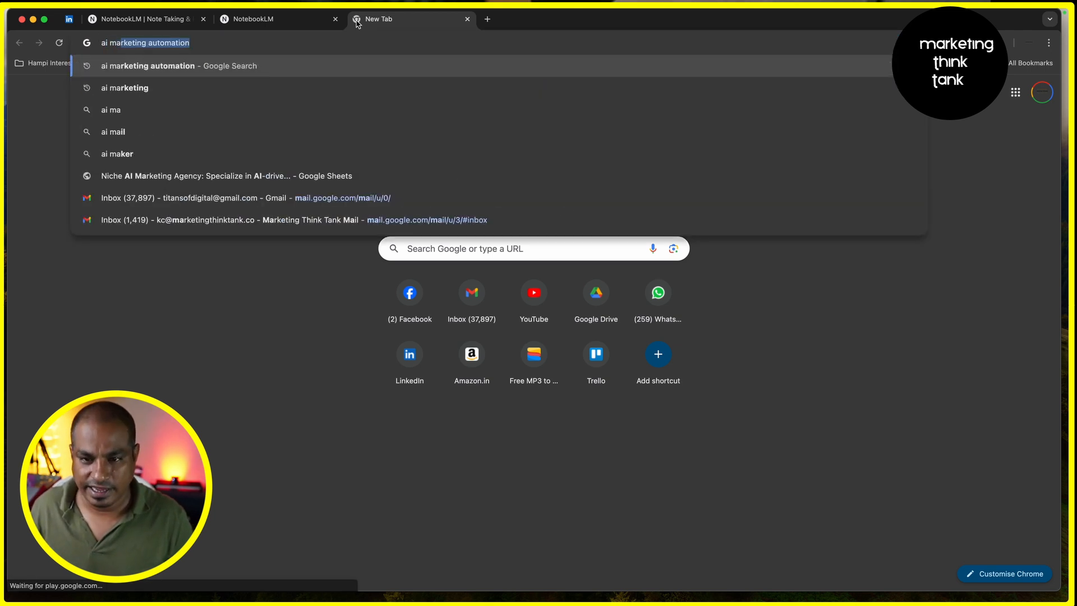
key(BackSpace)
key(BackSpace)
key(BackSpace)
key(BackSpace)
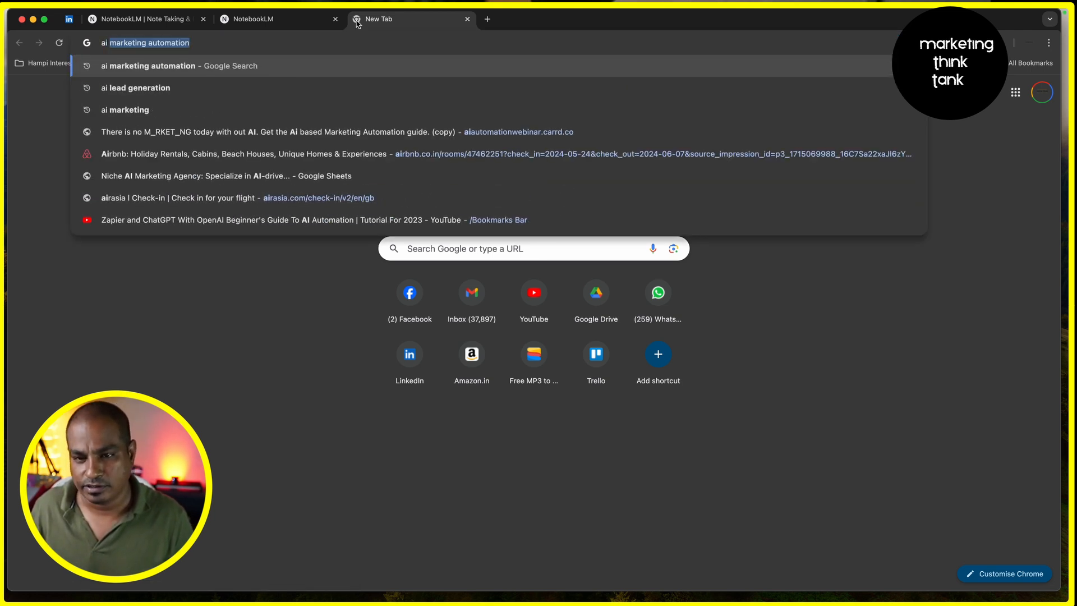
key(BackSpace)
key(BackSpace)
key(BackSpace)
key(BackSpace)
text(ana)
key(BackSpace)
key(BackSpace)
key(BackSpace)
key(BackSpace)
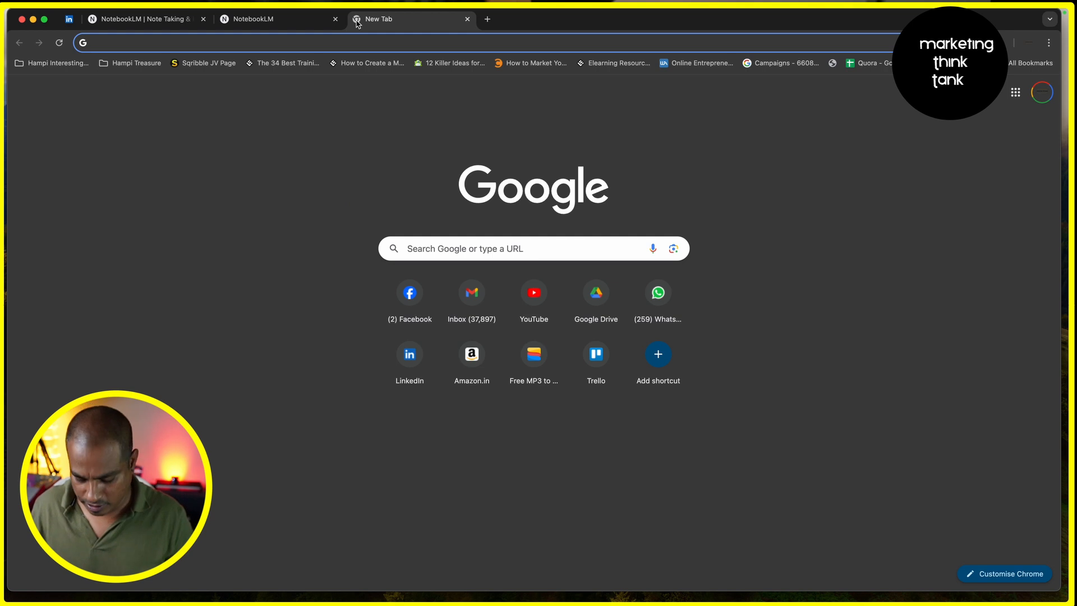
- Search Google for "make.com automation + 27 automation"
text(make.com a)
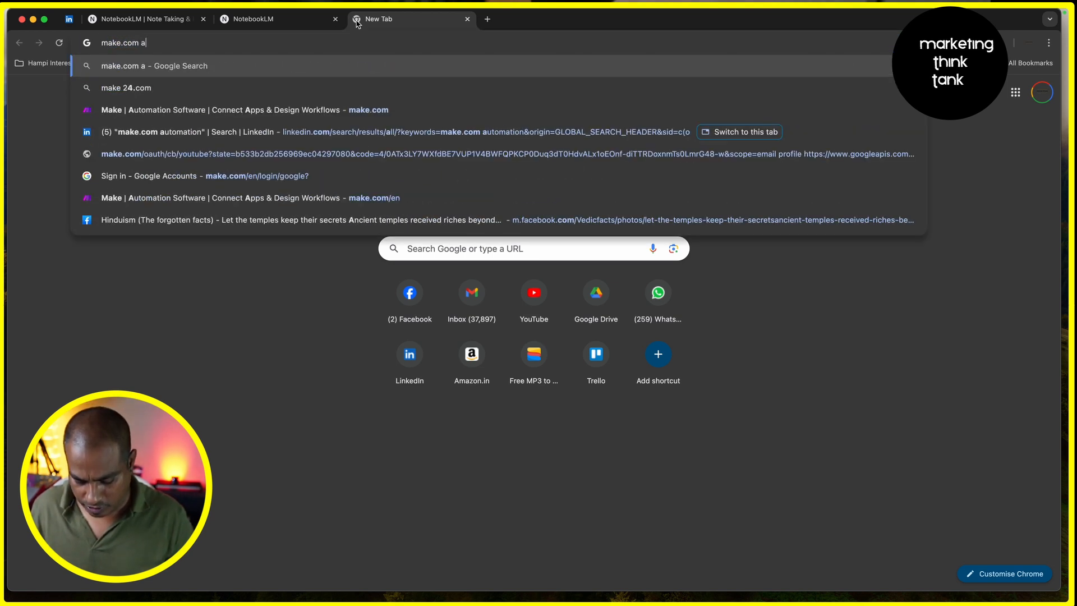
text(utomation + )
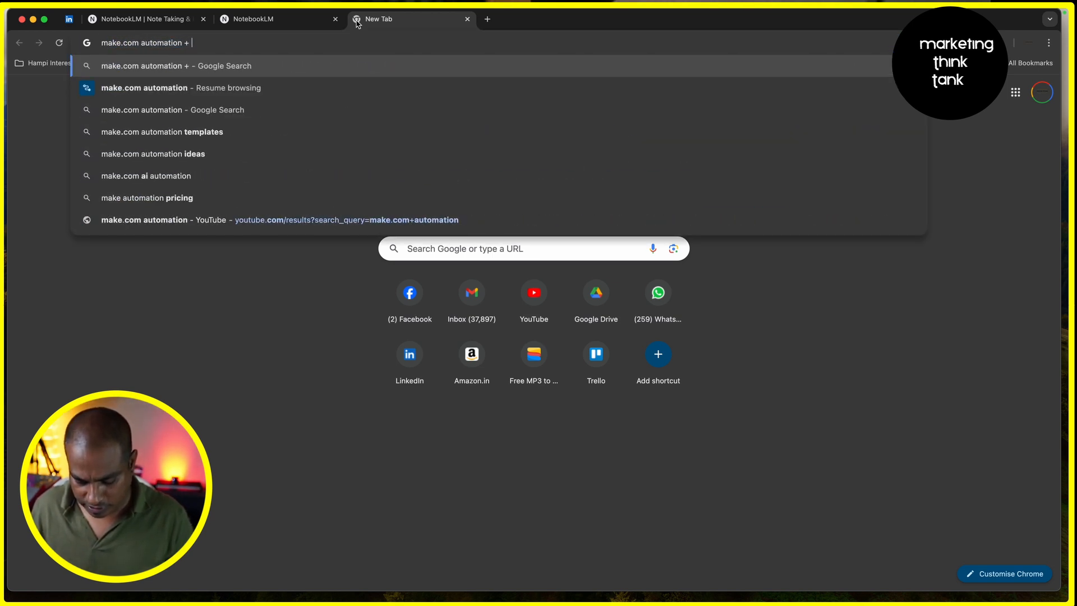
text(27 automati)
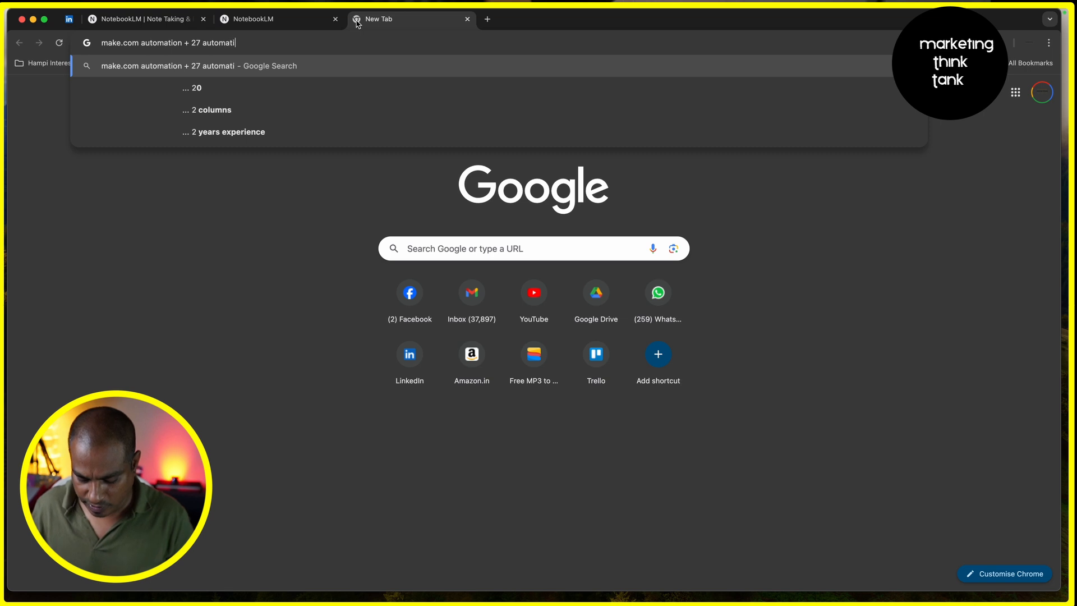
text(on)
key(Return)
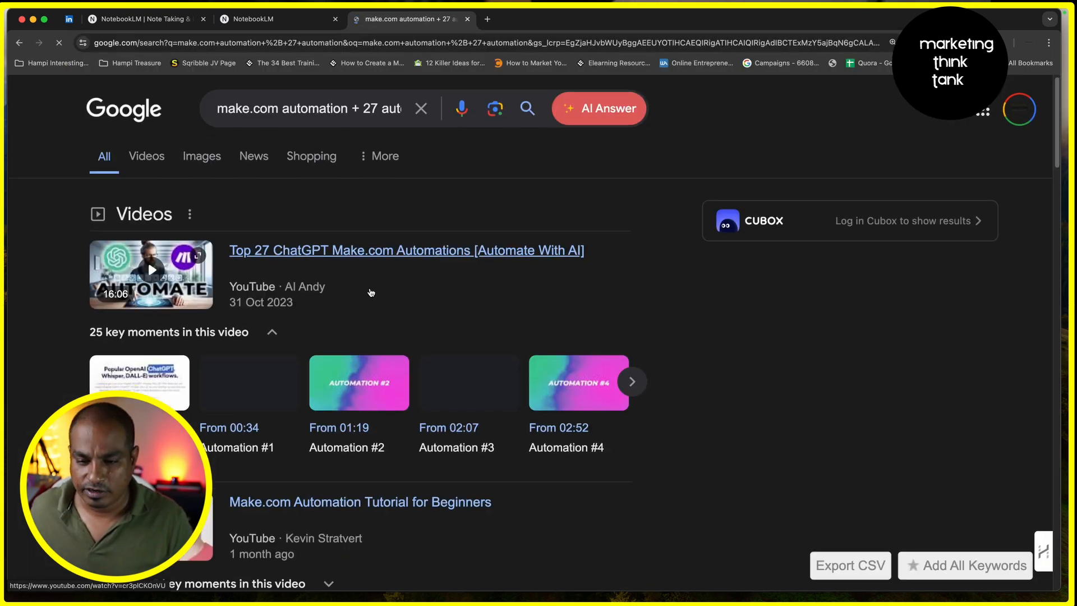
- Open the Make homepage result and Datatunnel's "Top 27 ChatGPT Make.com Automations" result in separate background tabs
scroll(371, 292, down, 10)
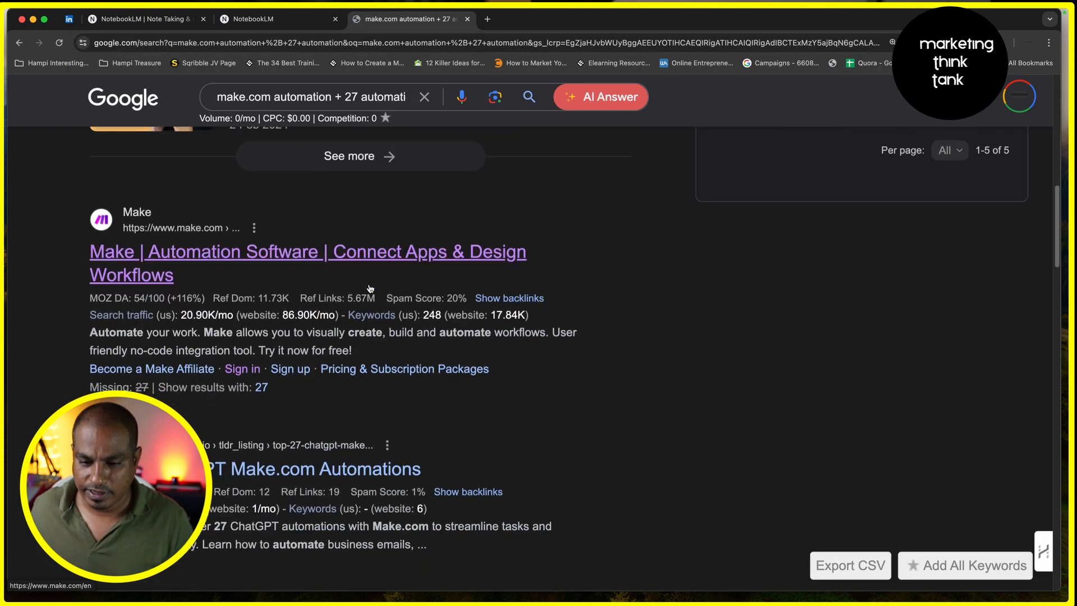
super+click(270, 255)
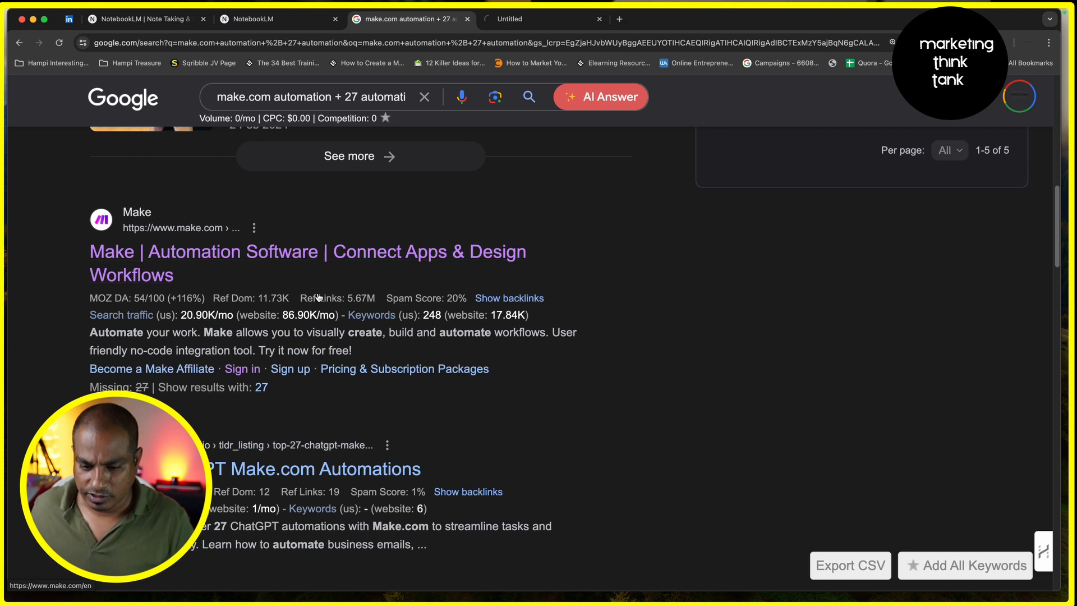
scroll(235, 303, down, 3)
super+click(197, 345)
- Open the Make Community results "Top 10 GPT 4o Make.com Automations" and "Automate Website actions" in background tabs
scroll(197, 346, down, 10)
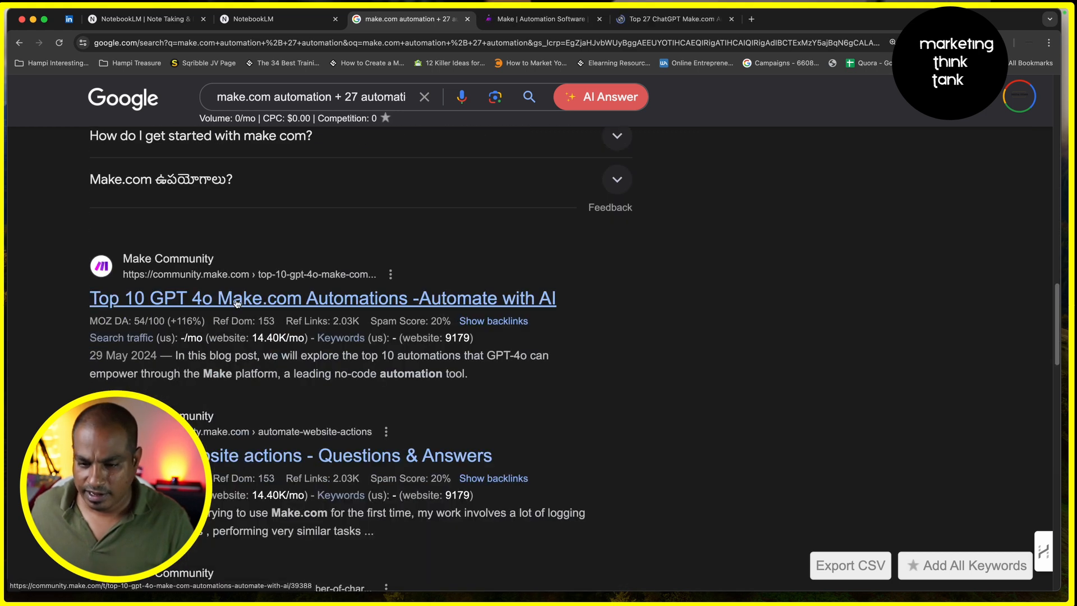
super+click(312, 304)
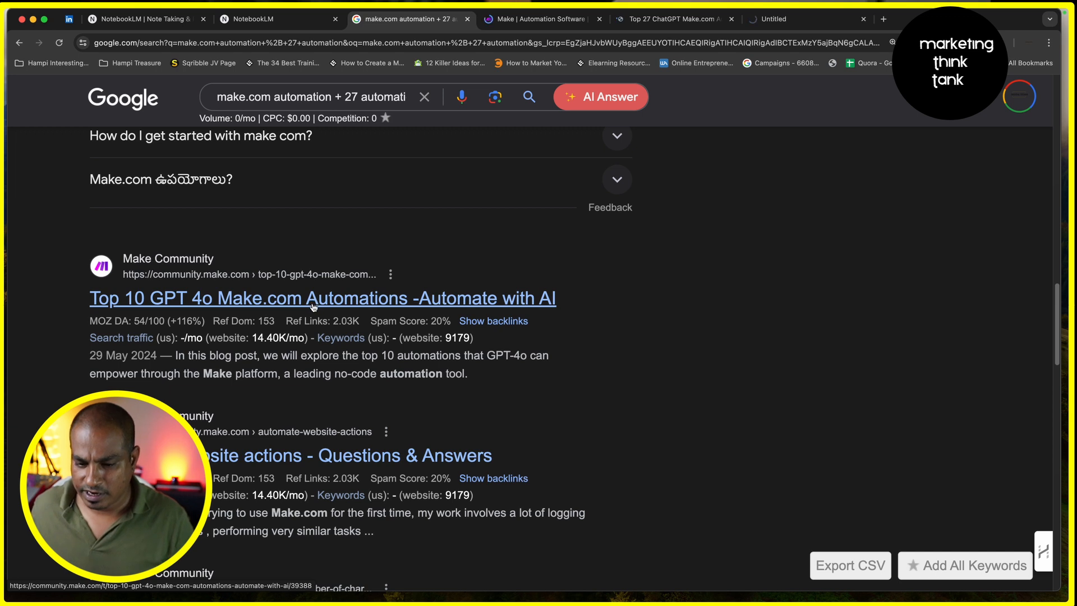
scroll(225, 289, down, 3)
super+click(219, 285)
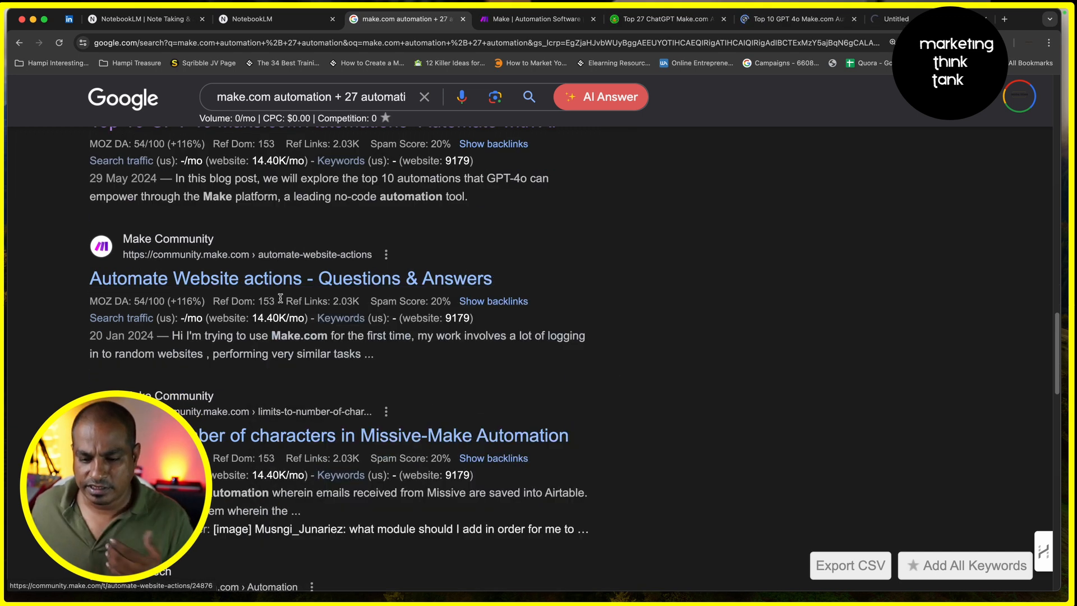
- Open Zehntech's automation services, Make's "20+ Sales Automation Benefits" article and the "Make.com Tutorial" ChatGPT video in background tabs
scroll(222, 292, down, 5)
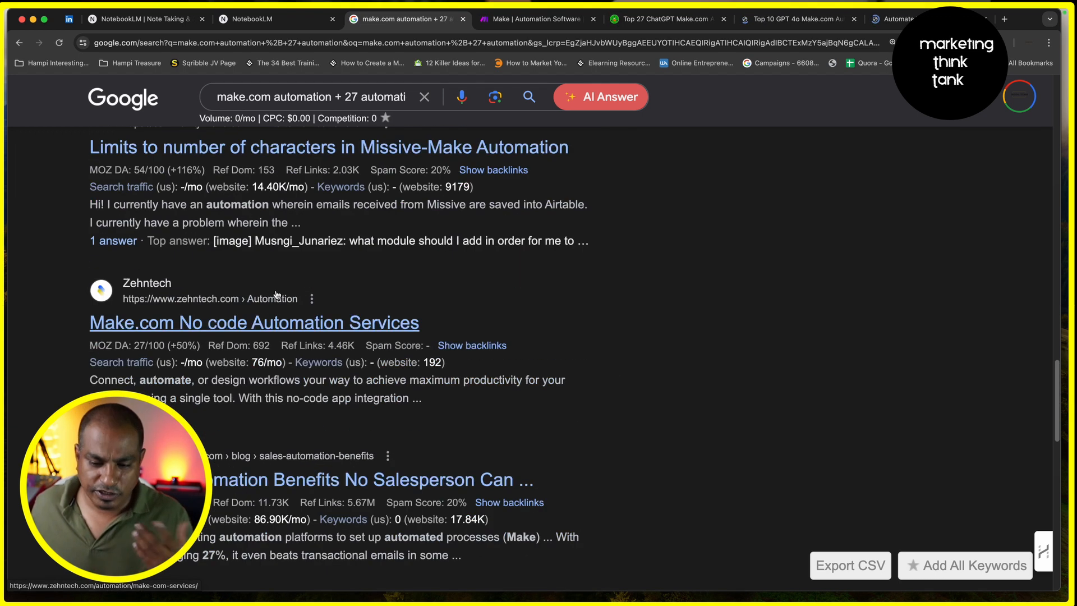
super+click(200, 333)
scroll(200, 333, down, 1)
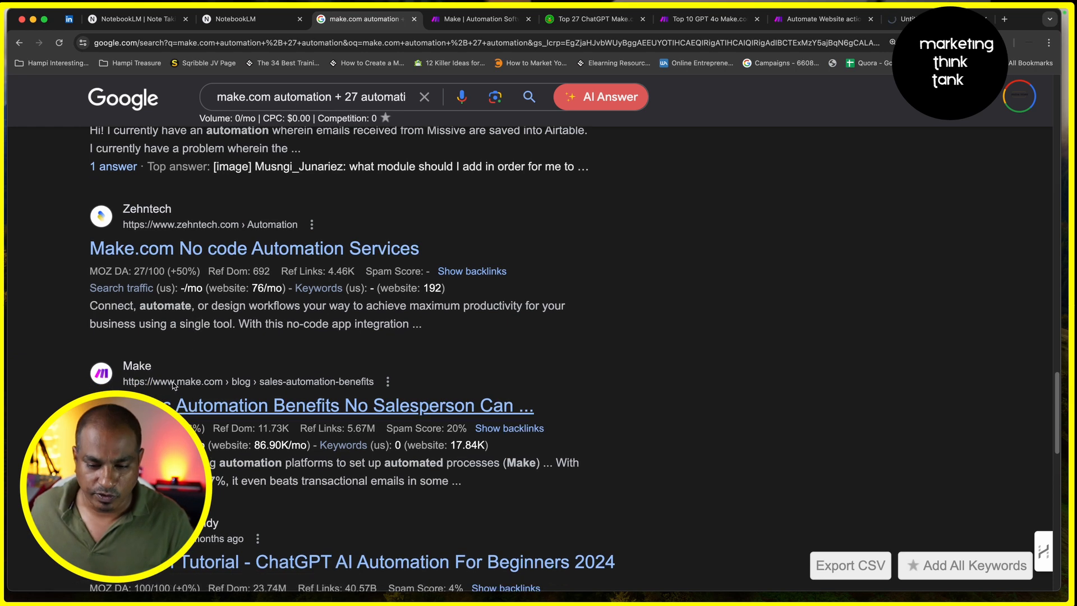
super+click(199, 404)
scroll(198, 393, down, 3)
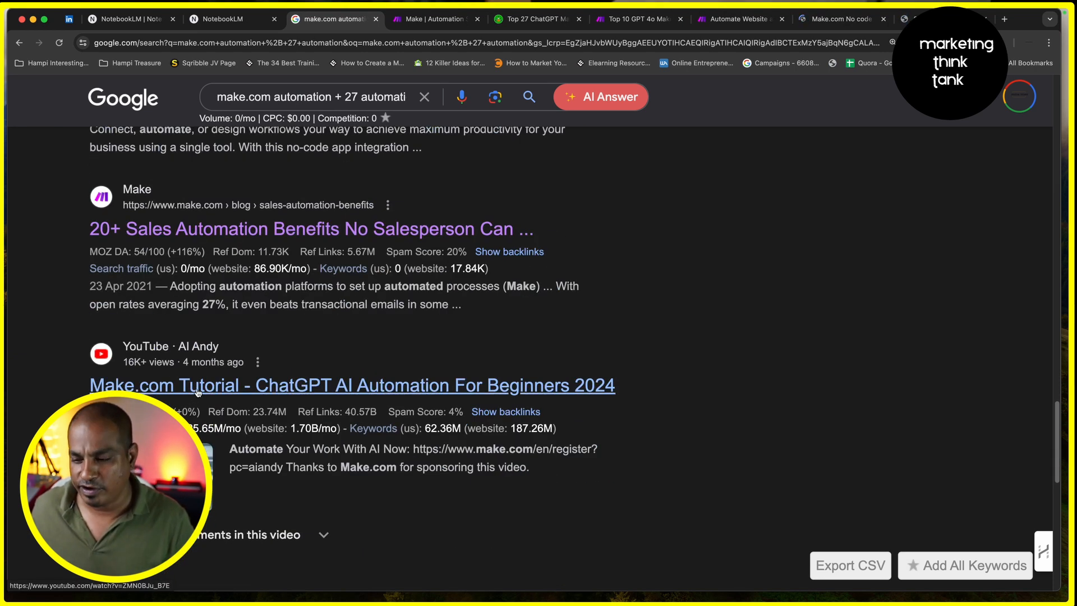
super+click(198, 393)
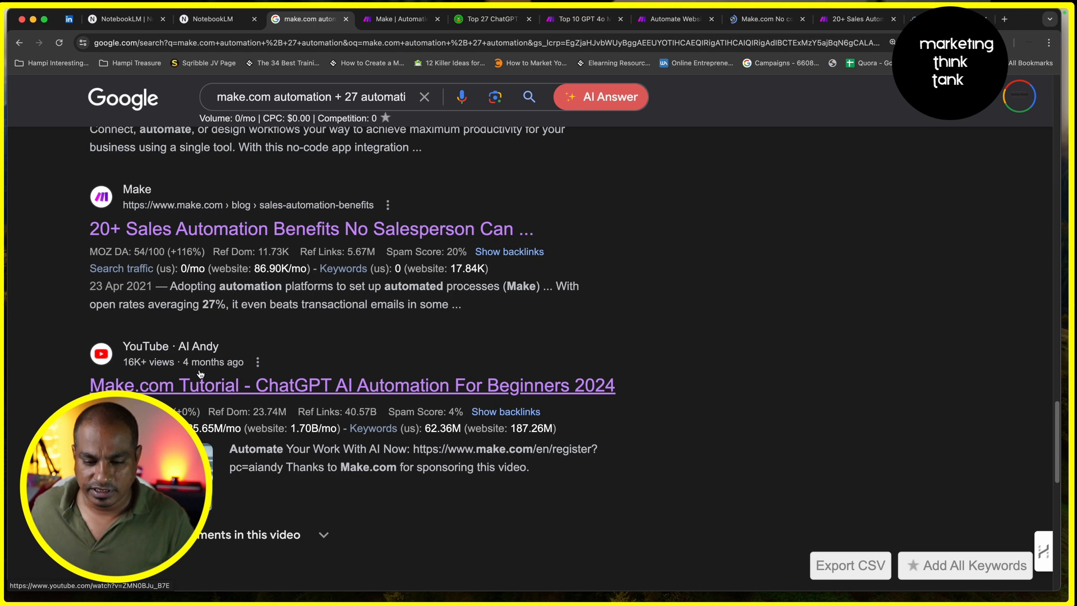
- Open the YouTube video "Top 27 ChatGPT Make.com Automations [Automate With AI]" from the search results in a background tab
scroll(200, 387, down, 2)
scroll(200, 374, up, 15)
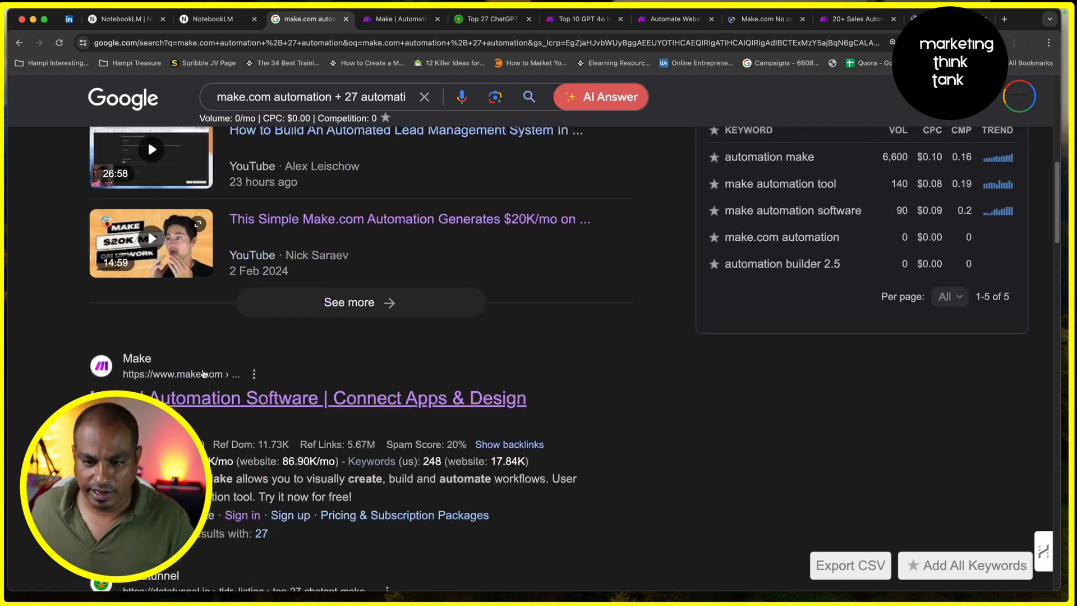
scroll(204, 374, up, 3)
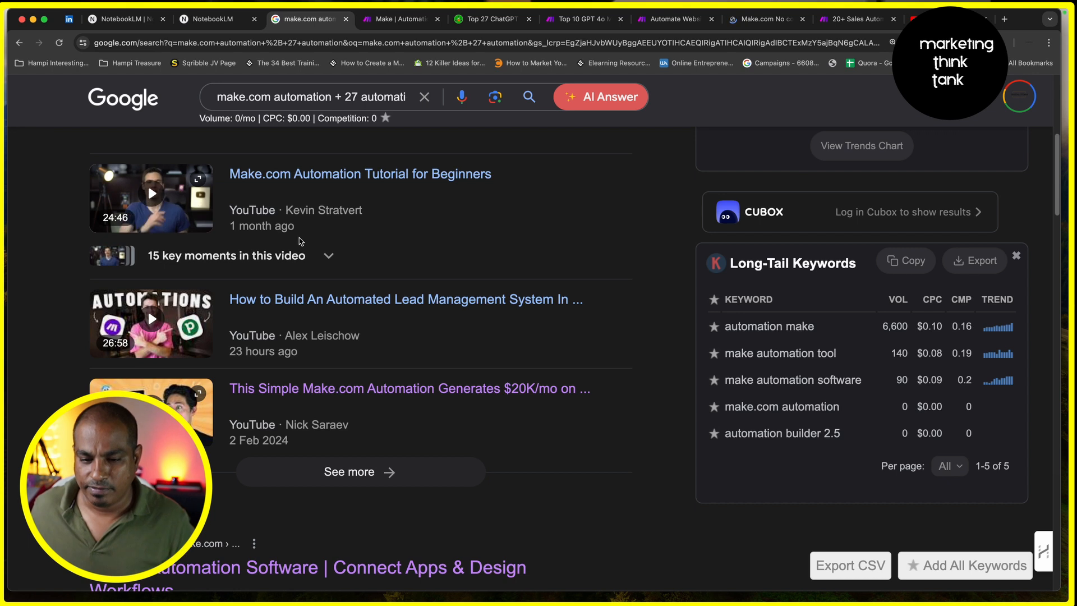
scroll(239, 178, up, 6)
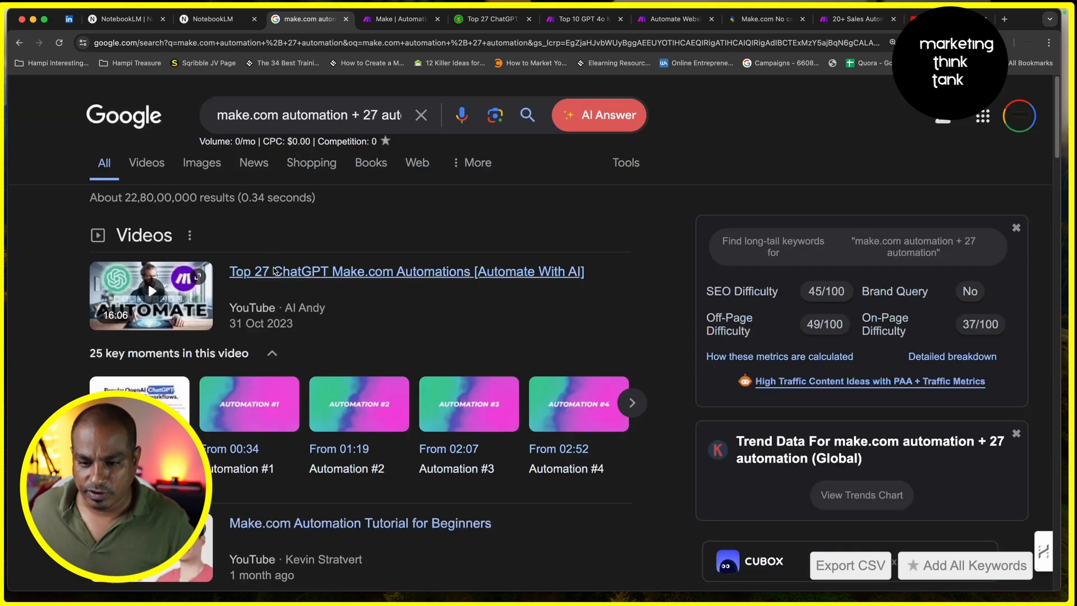
super+click(269, 280)
scroll(308, 303, down, 6)
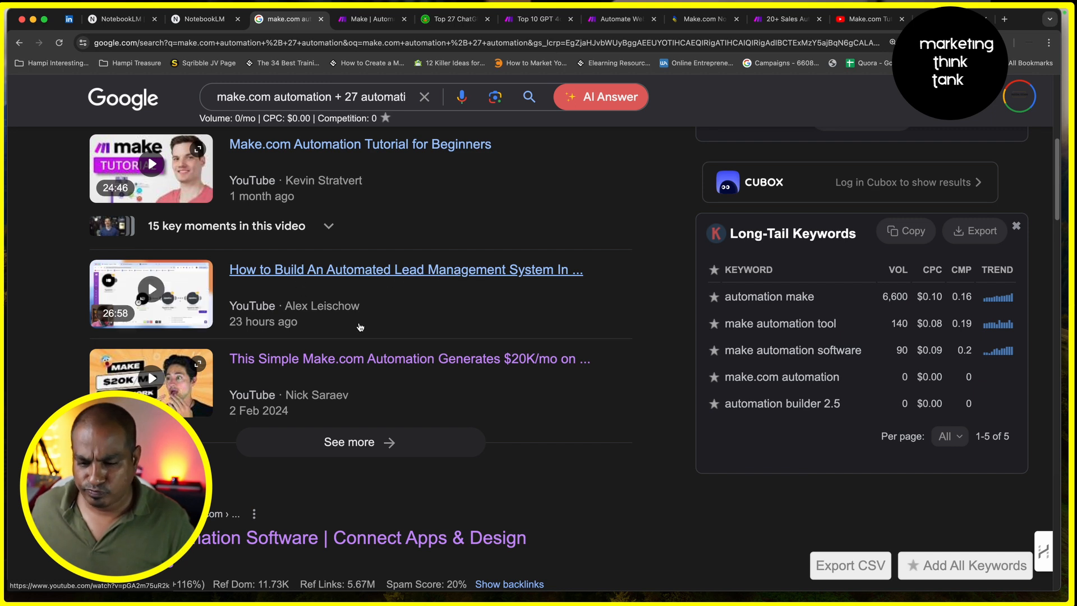
scroll(361, 329, down, 1)
scroll(361, 330, down, 8)
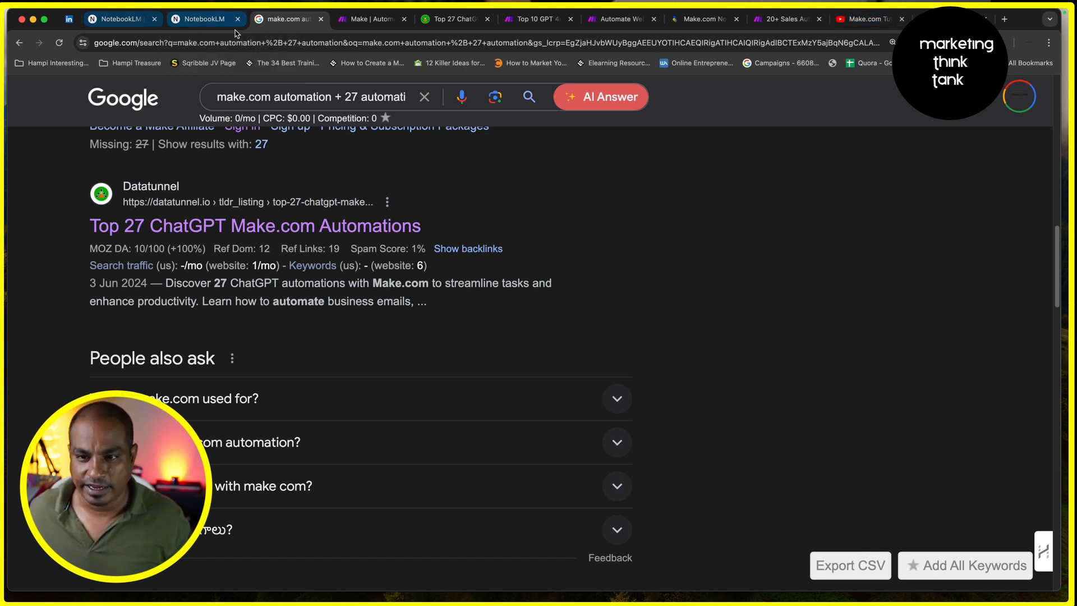
- Copy the web address of the Make homepage, make.com/en, from its open tab
click(351, 28)
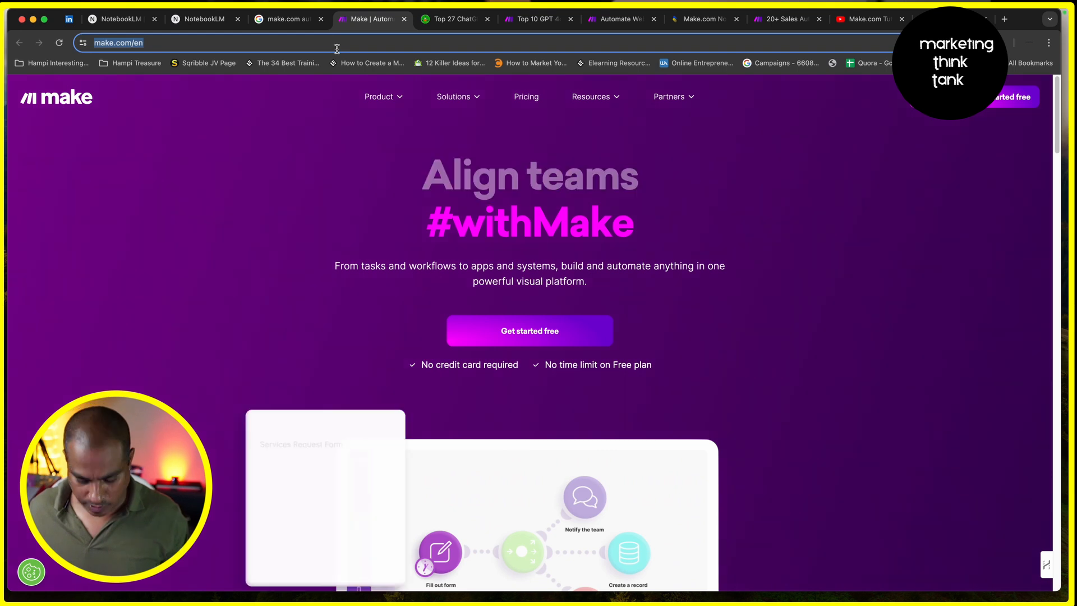
scroll(395, 241, down, 10)
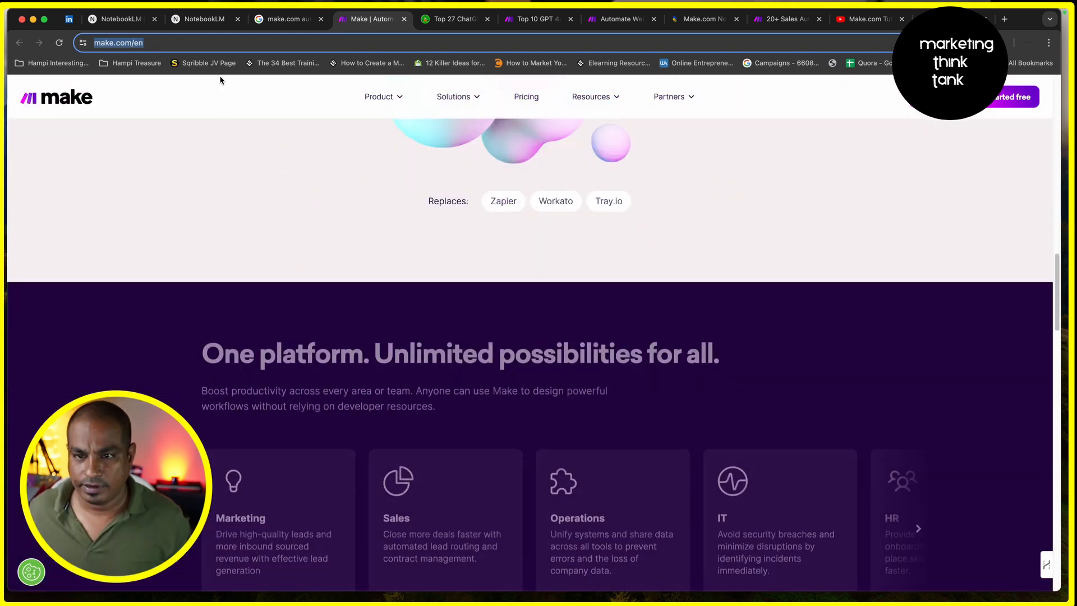
- Switch back to NotebookLM, create a new notebook and name it "Make.com Masterclass"
click(205, 19)
click(283, 256)
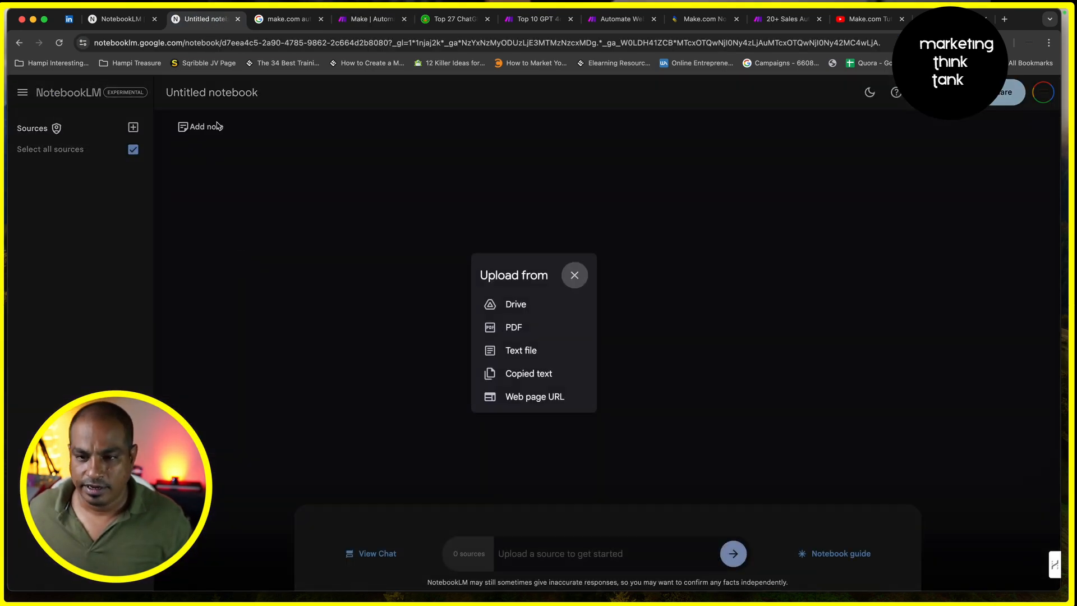
double_click(214, 94)
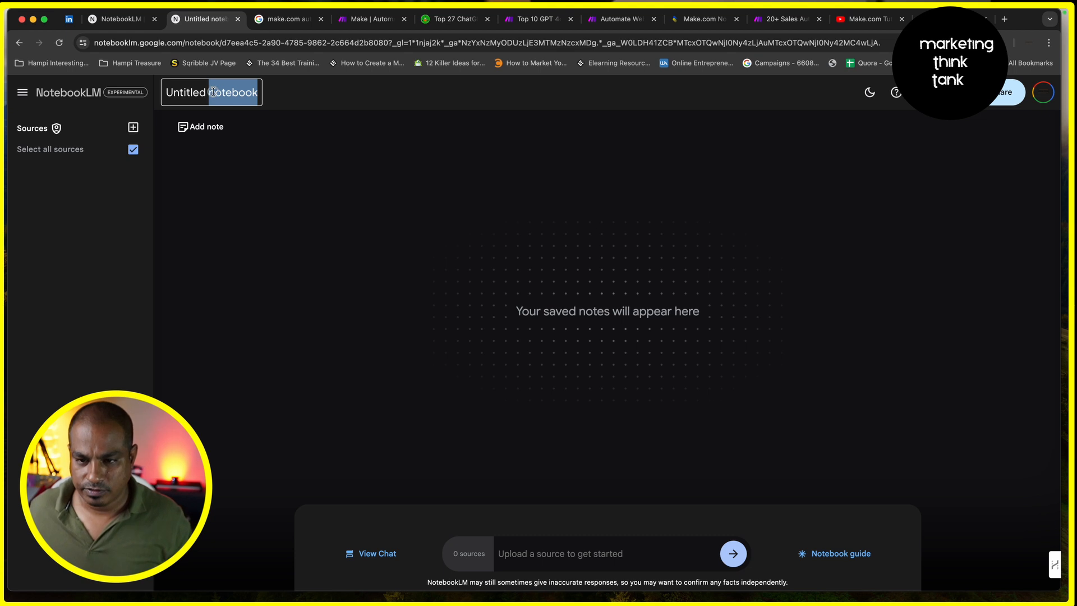
triple_click(214, 92)
text(Make)
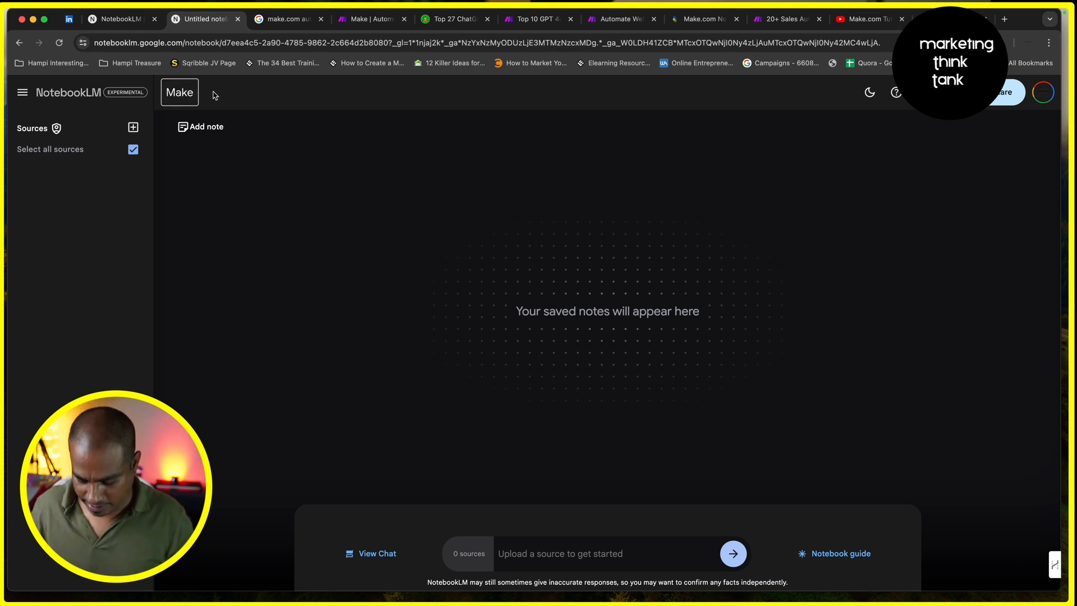
text(.com Masterc)
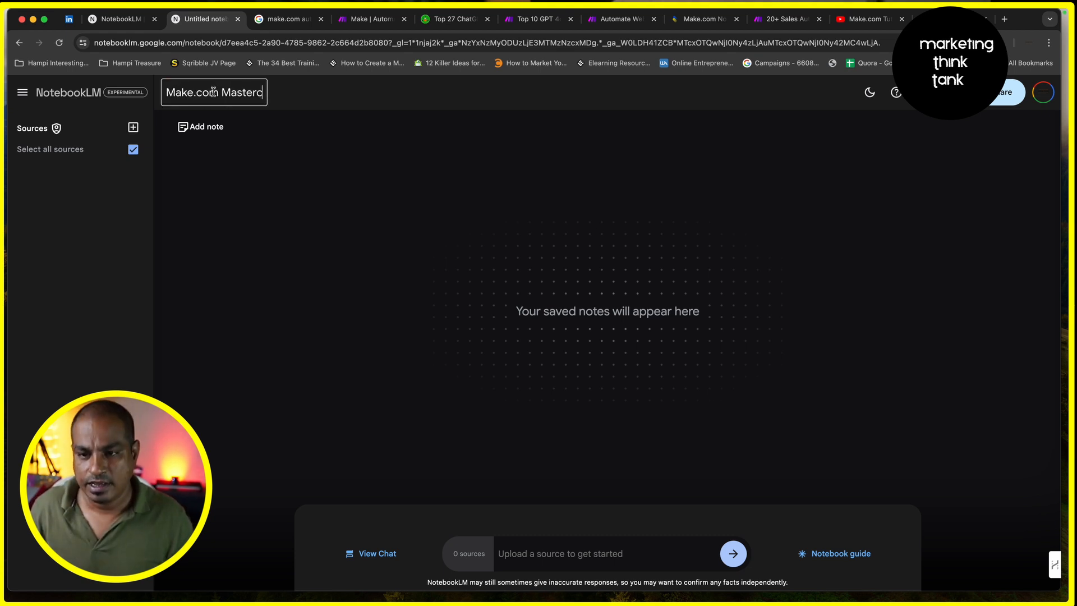
text(lass)
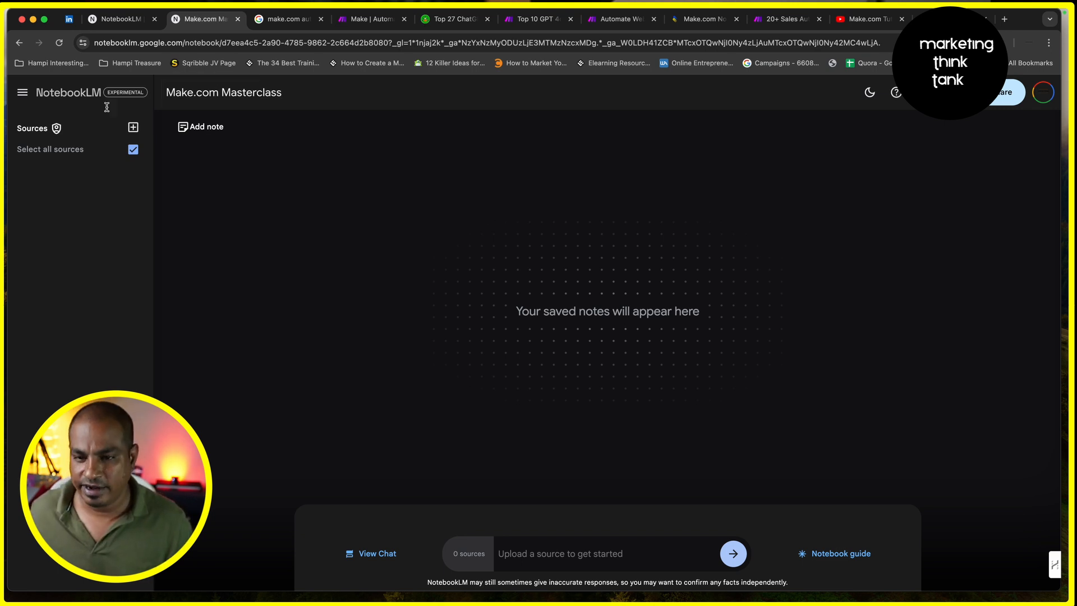
click(133, 126)
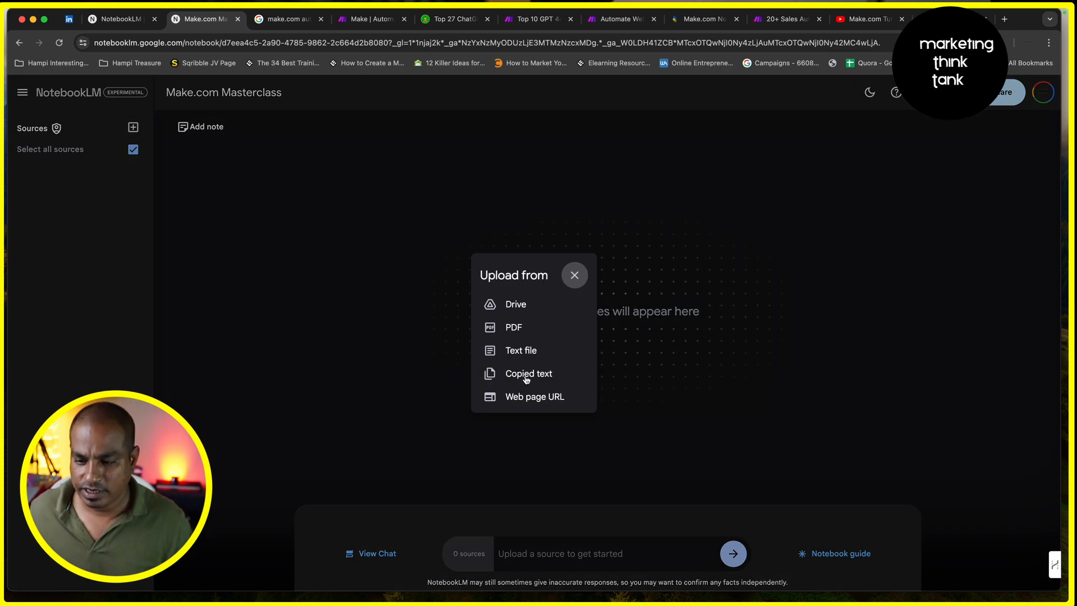
click(523, 400)
key(super+v)
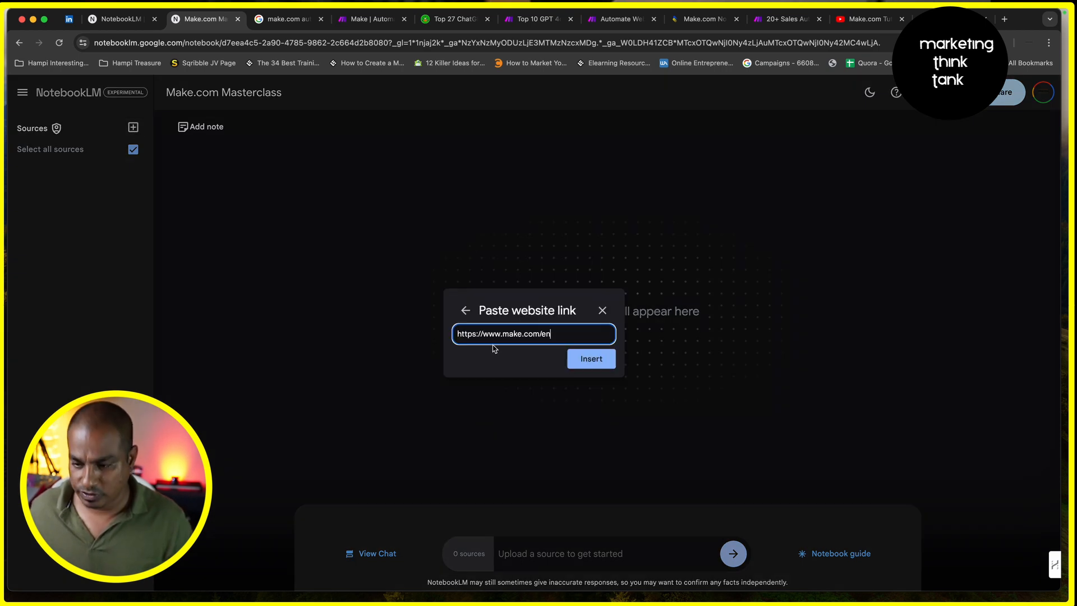
click(606, 364)
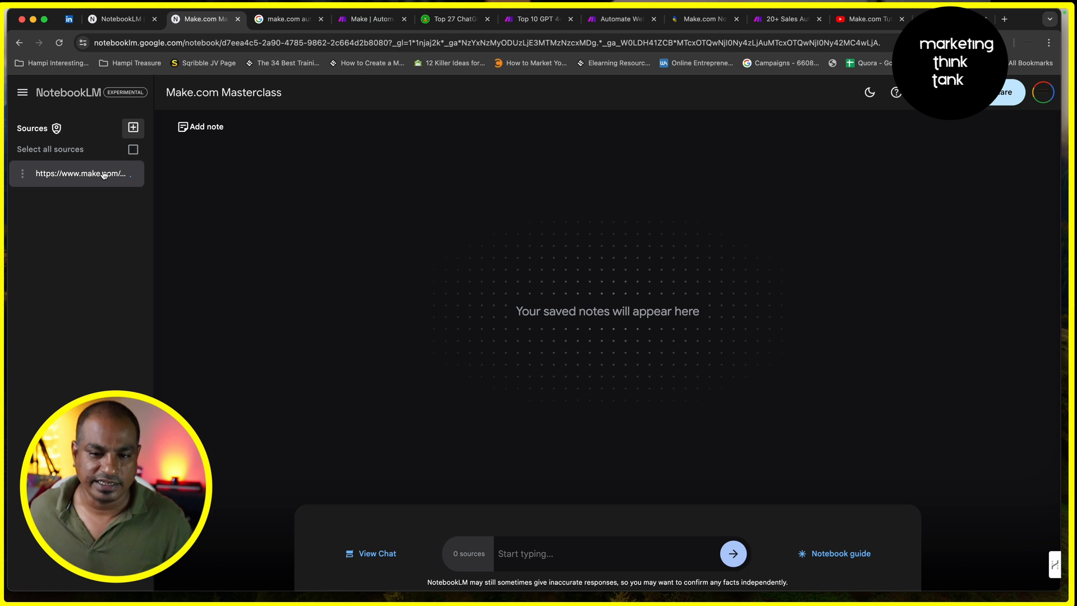
- Select the web address of datatunnel.io's "Top 27 ChatGPT Make.com Automations" page for copying and skim the article
click(452, 18)
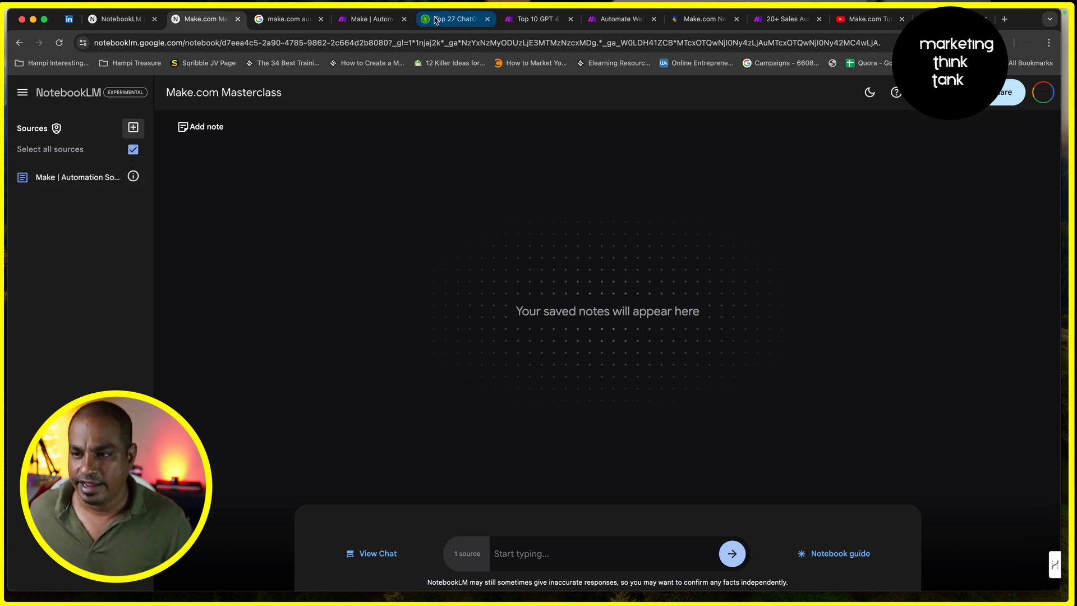
click(235, 45)
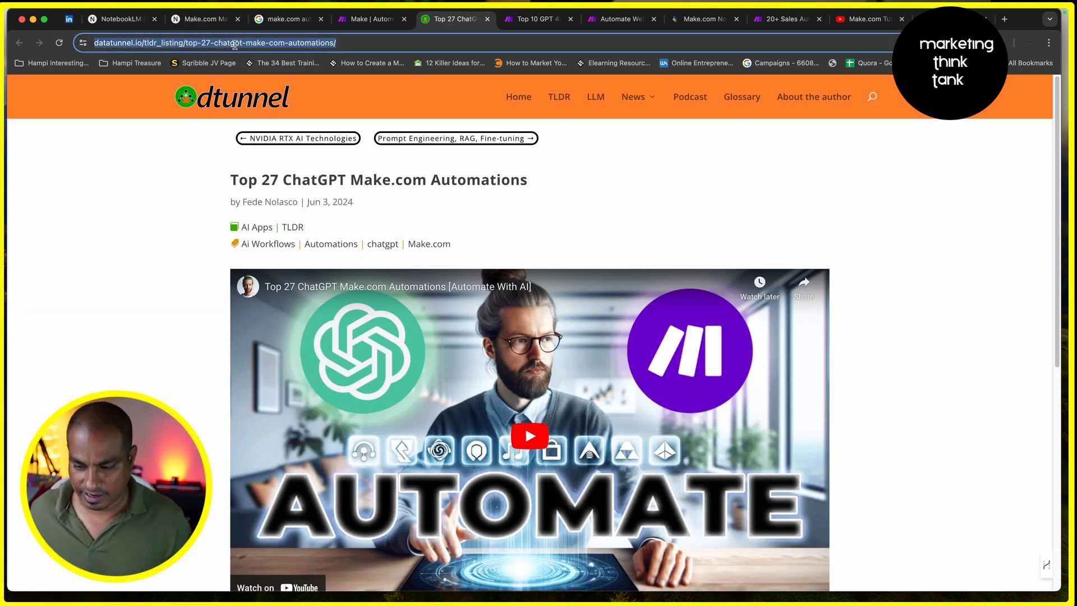
scroll(393, 272, down, 2)
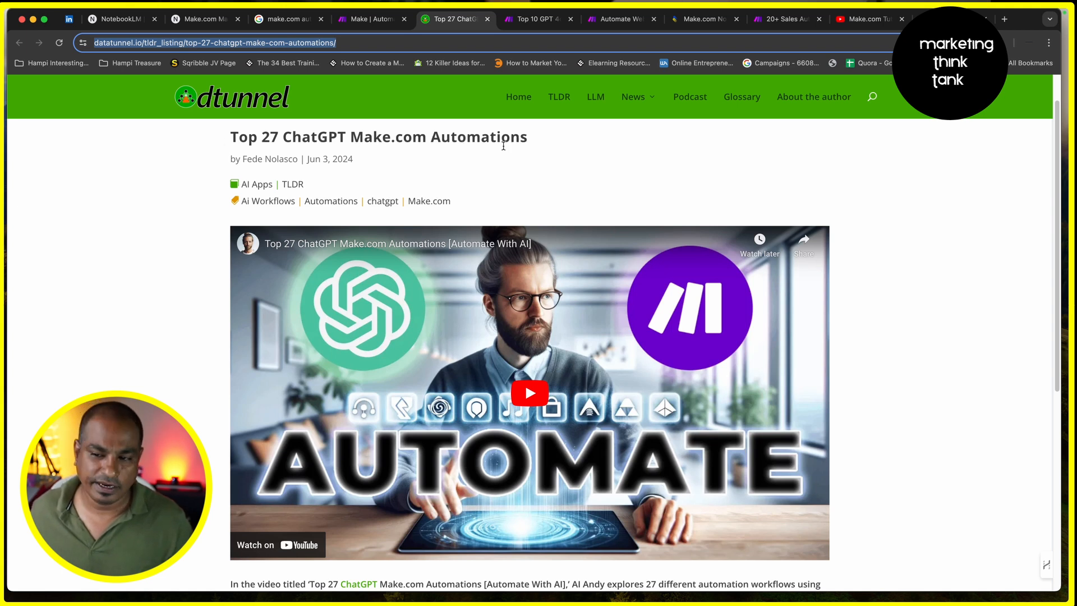
scroll(460, 296, down, 6)
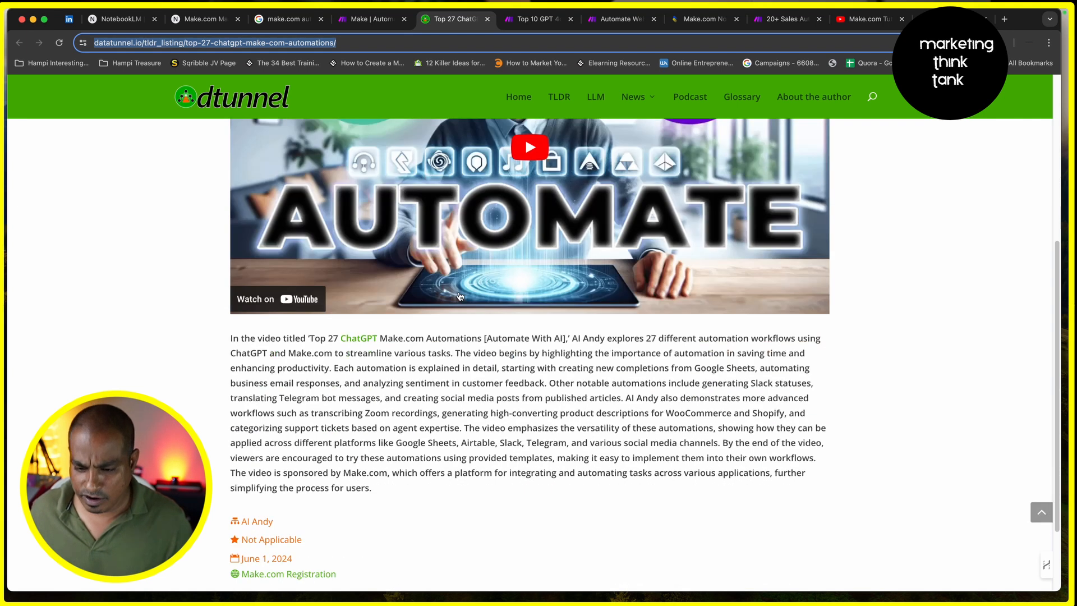
scroll(459, 291, up, 3)
scroll(459, 288, up, 3)
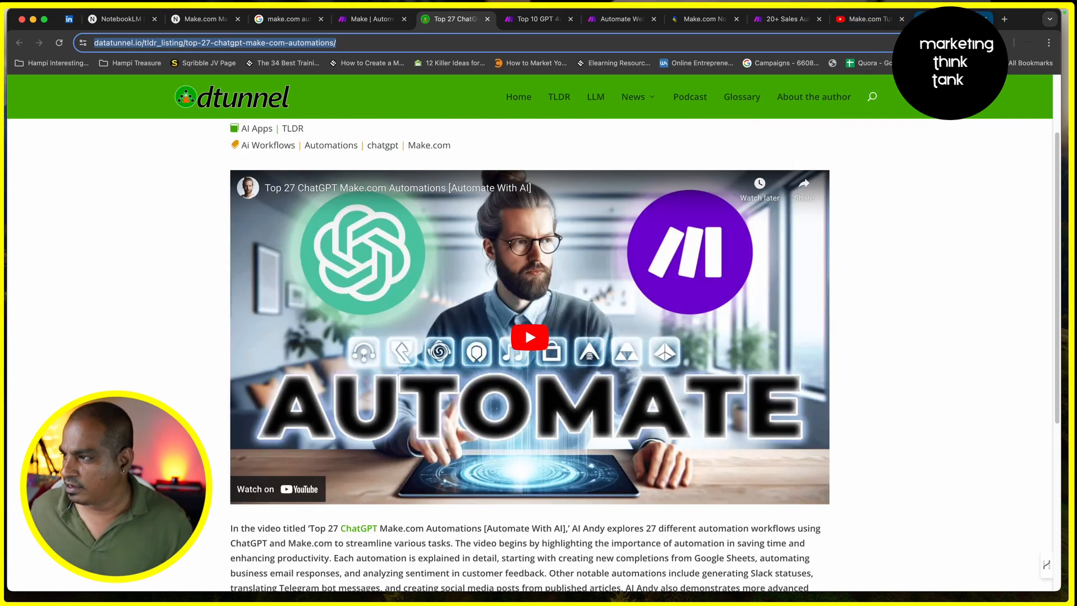
- Check the YouTube video "Top 27 ChatGPT Make.com Automations", pause it, and return to the datatunnel.io article
click(948, 19)
click(469, 247)
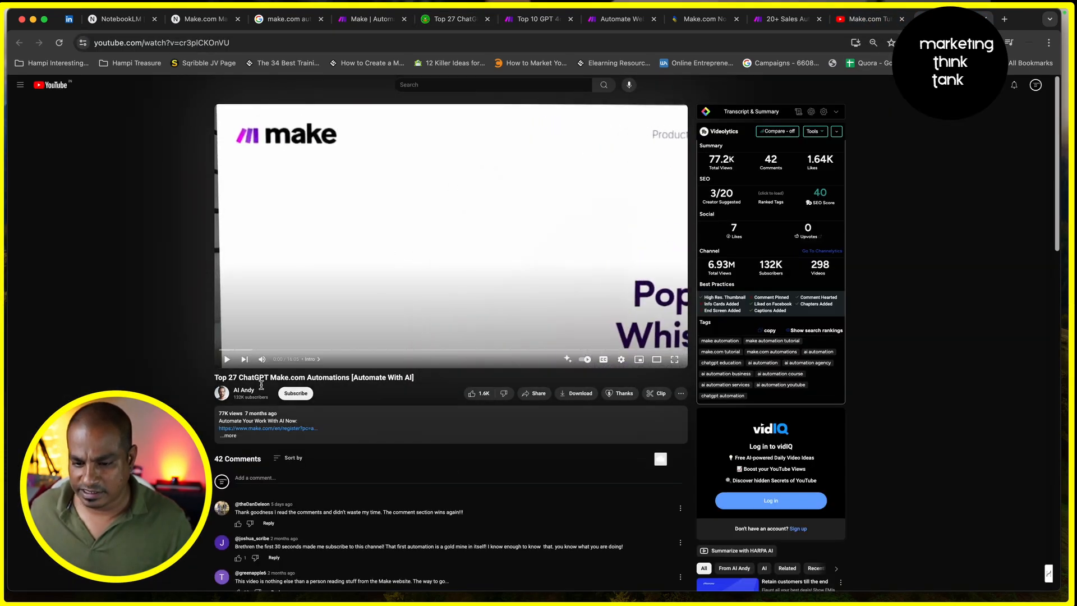
click(533, 20)
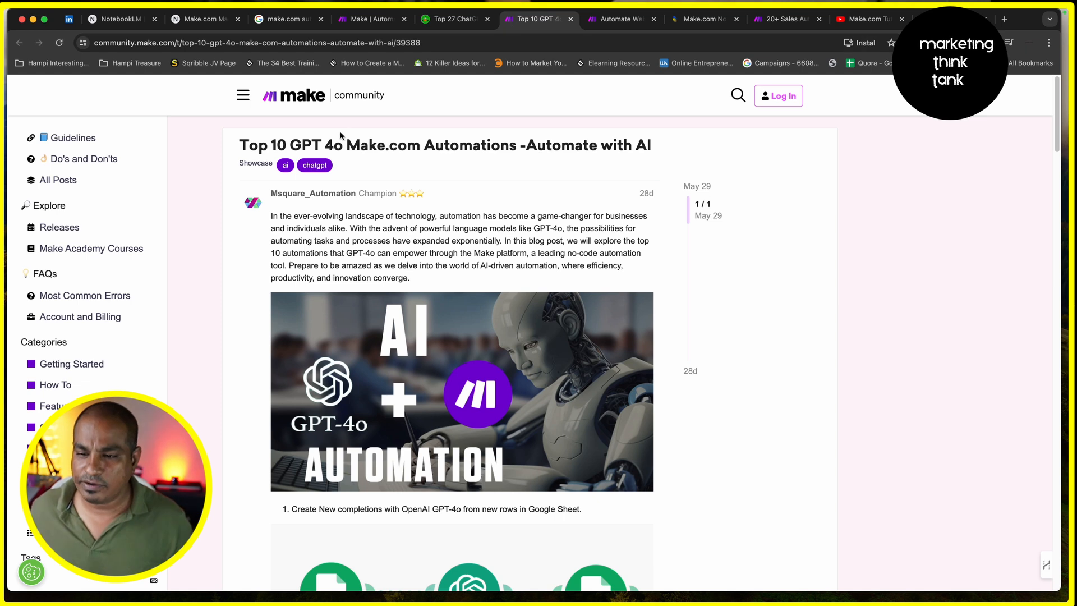
click(437, 22)
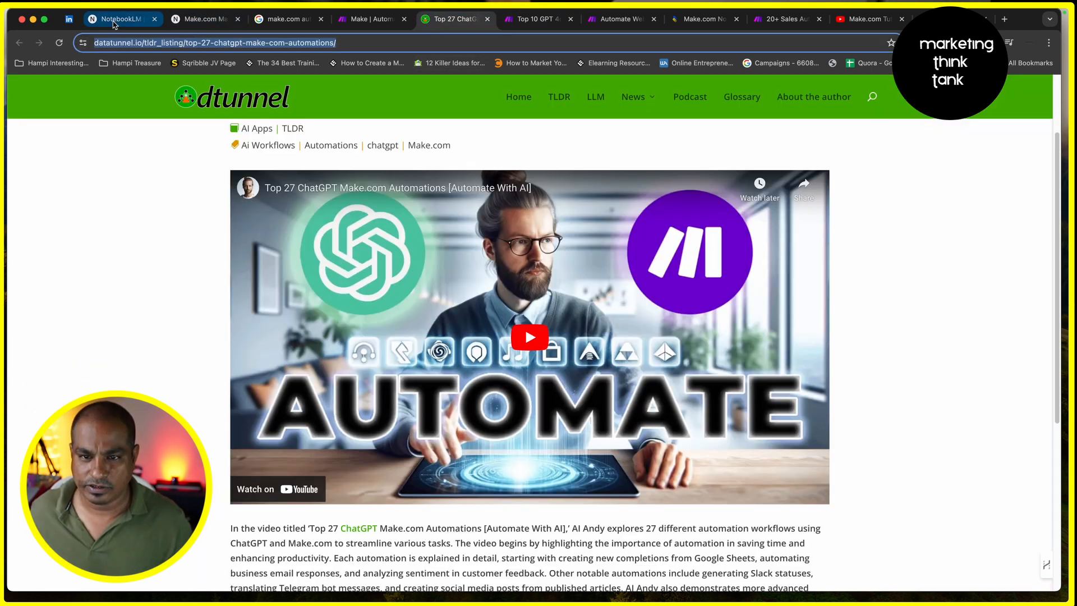
- Return to the "Make.com Masterclass" notebook and add the copied datatunnel.io article link as a web page source
click(149, 22)
click(200, 19)
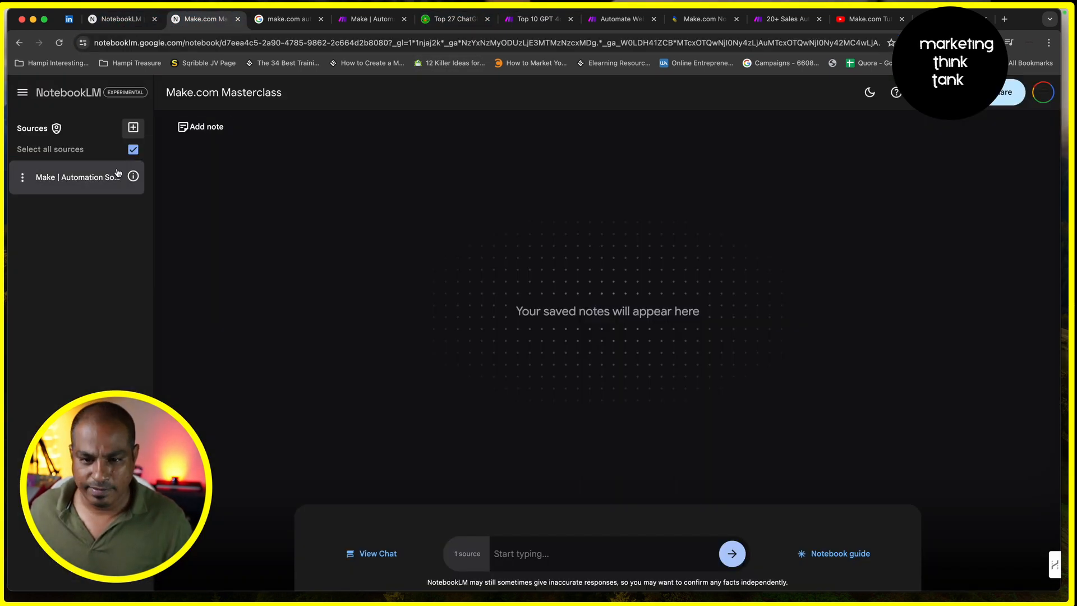
click(133, 128)
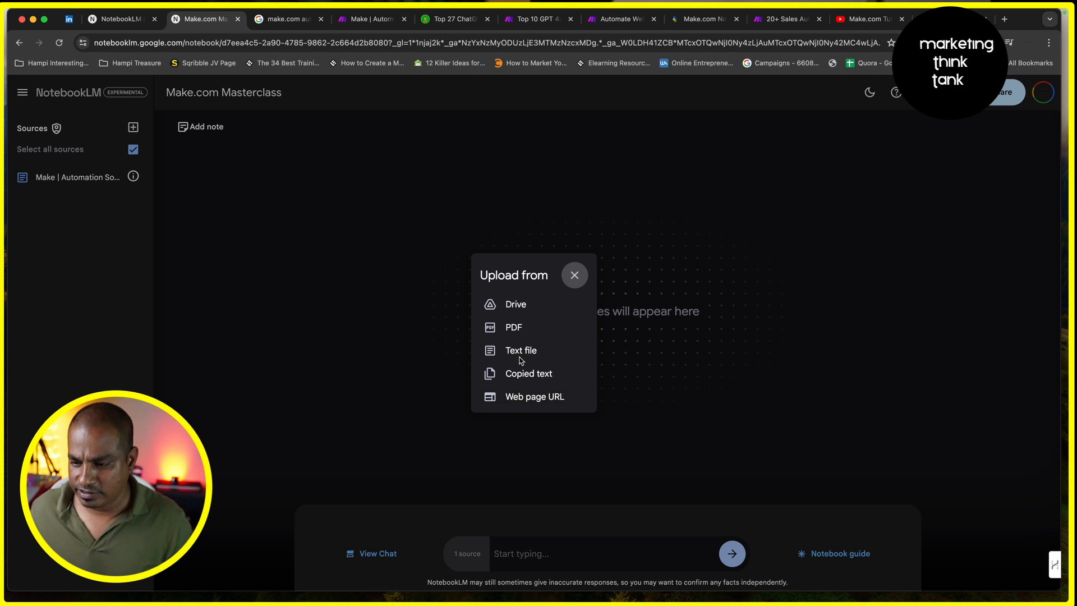
click(534, 399)
click(517, 335)
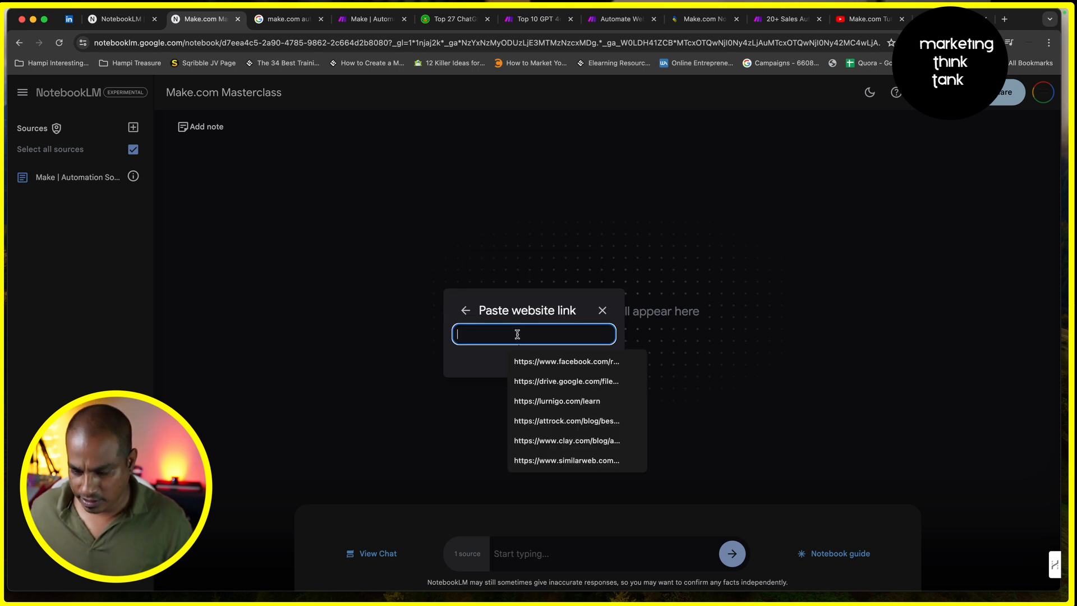
key(super+v)
key(Return)
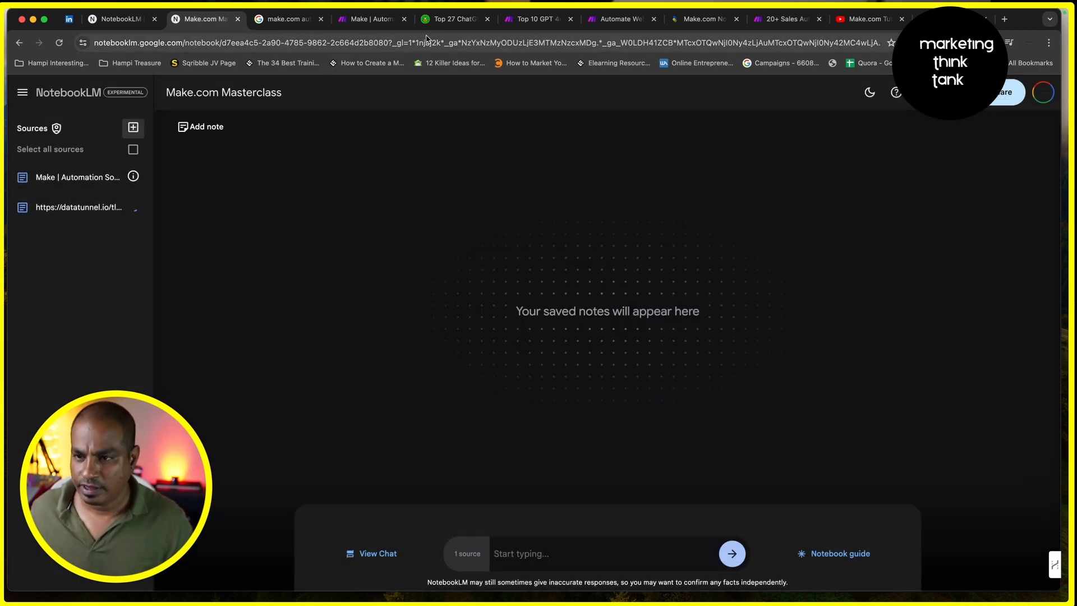
- Close the datatunnel.io article, skim the Make community post "Top 10 GPT 4o Make.com Automations" and copy its web address
middle_click(457, 20)
click(457, 21)
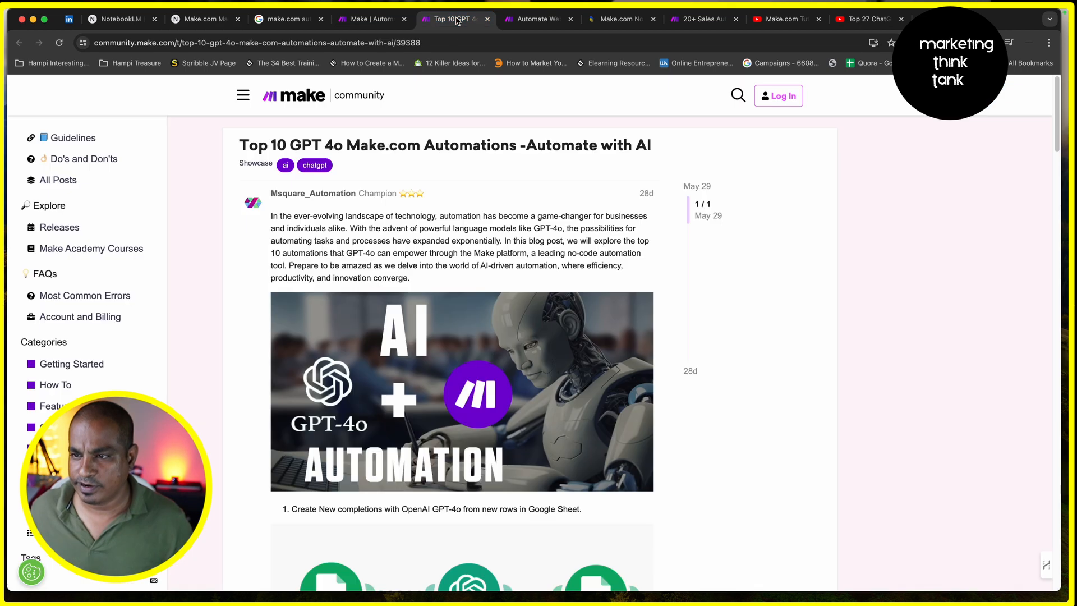
scroll(386, 243, down, 10)
scroll(386, 243, down, 8)
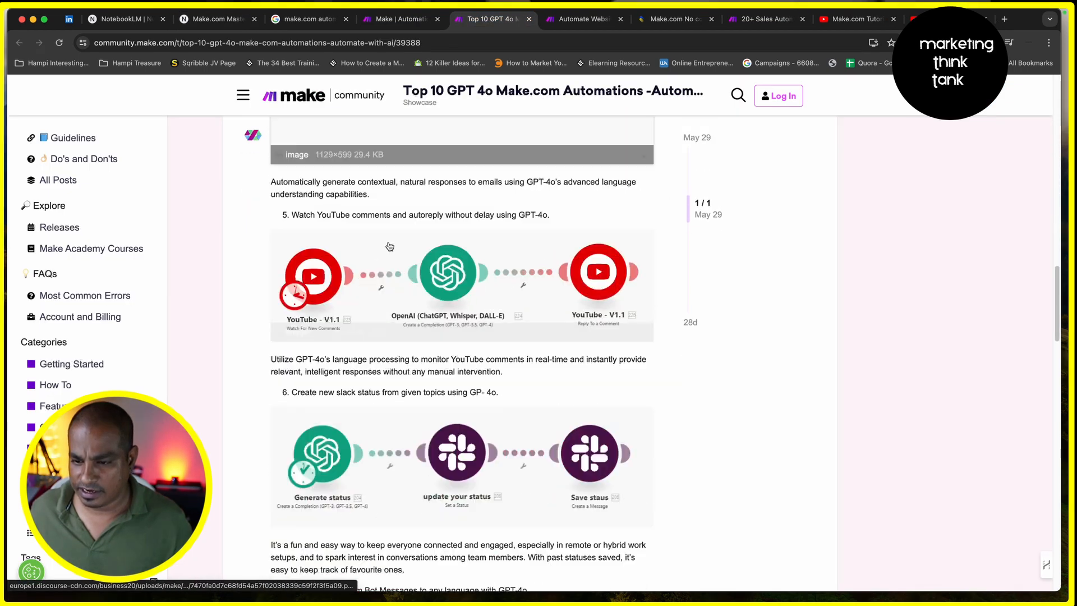
scroll(376, 290, up, 15)
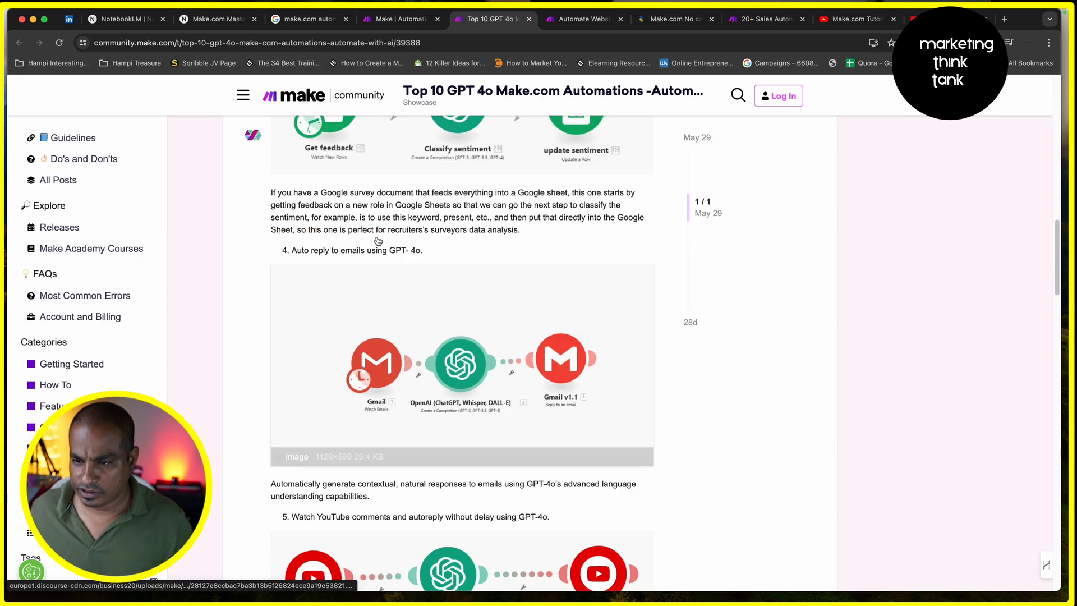
click(345, 43)
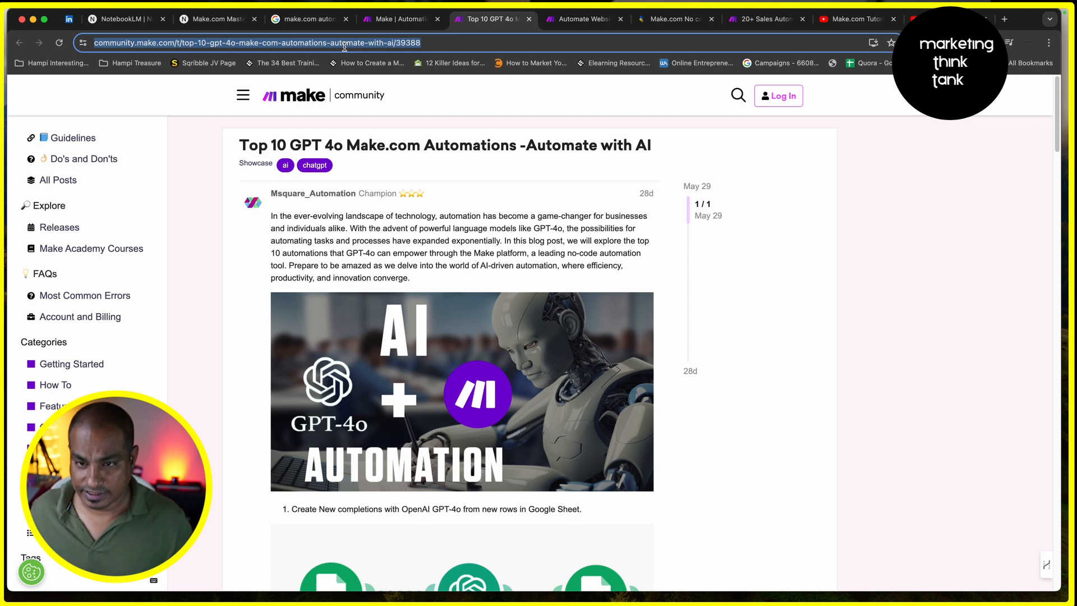
- Add the copied "Top 10 GPT 4o Make.com Automations" community post to the Make.com Masterclass notebook as a web page source
click(216, 19)
click(133, 127)
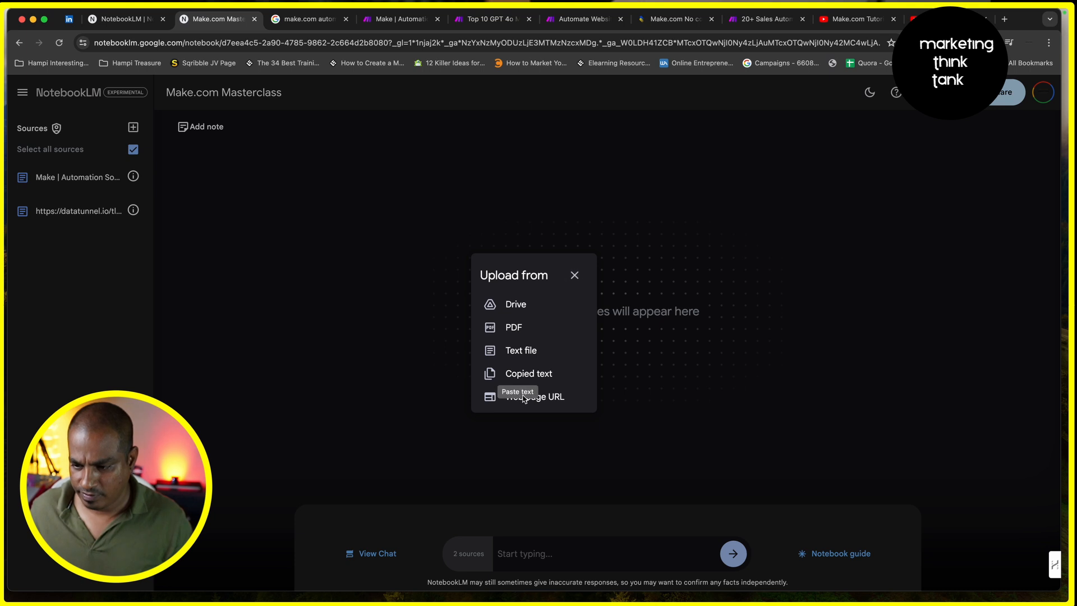
click(541, 402)
click(518, 336)
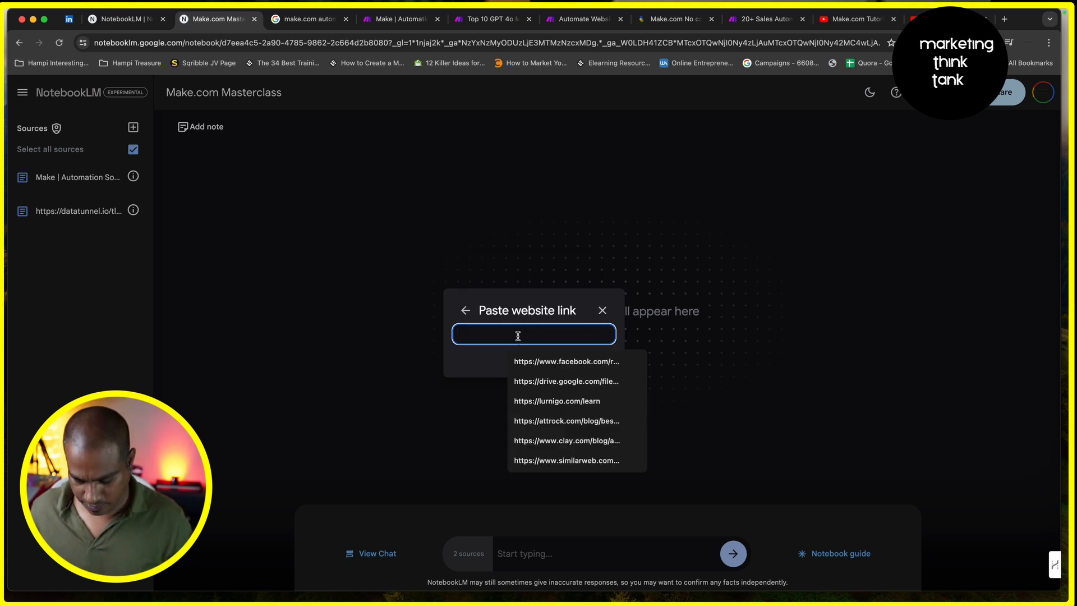
key(super+v)
key(Return)
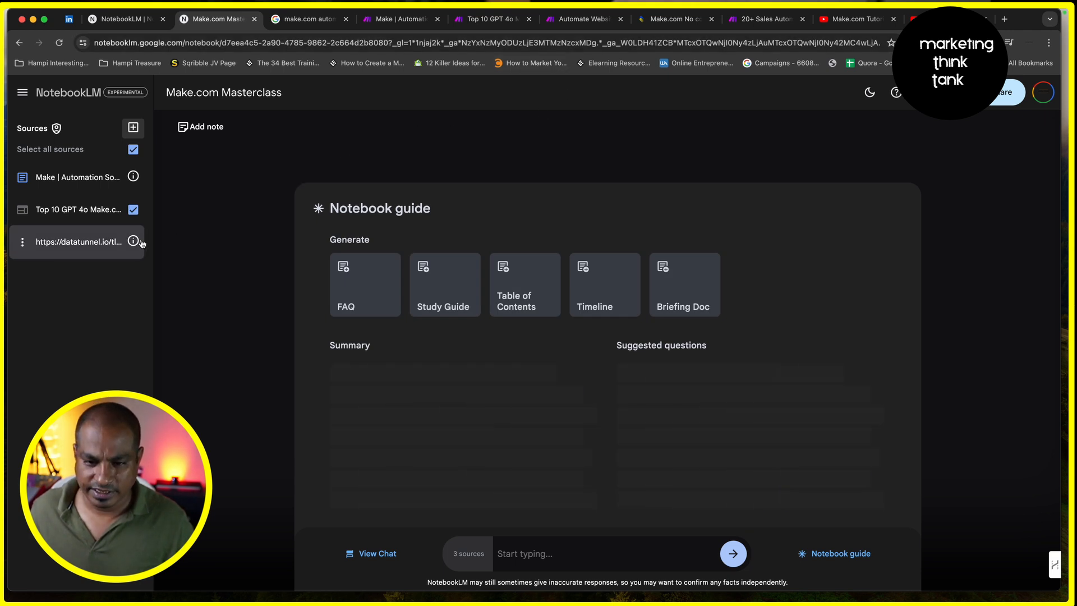
- Read the notebook guide's summary and look through the original "Top 10 GPT 4o" community post for comparison
mouse_move(134, 245)
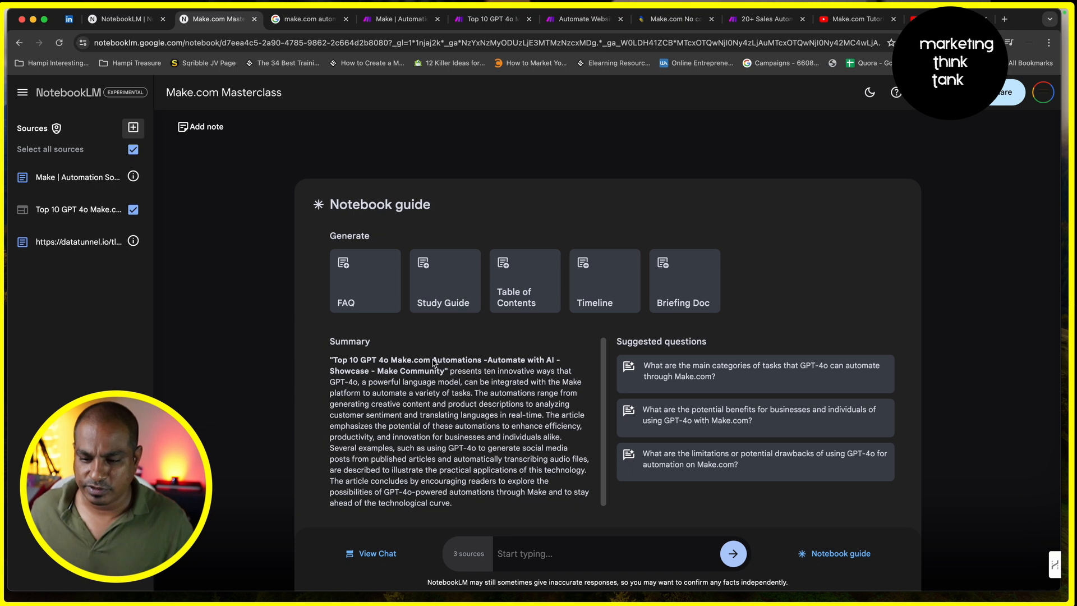
scroll(433, 361, down, 1)
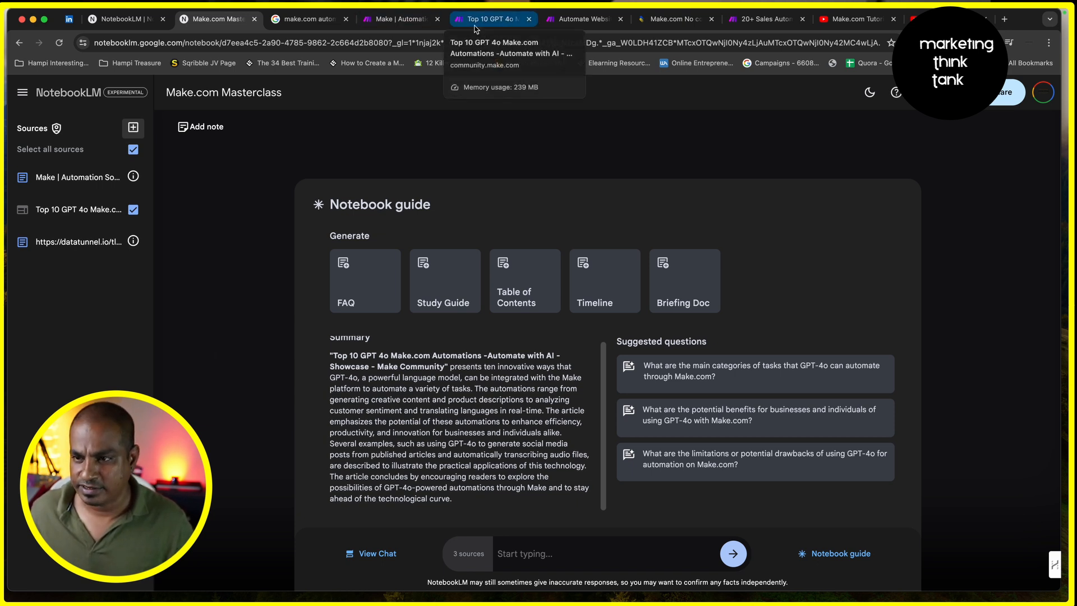
click(498, 21)
scroll(391, 194, down, 20)
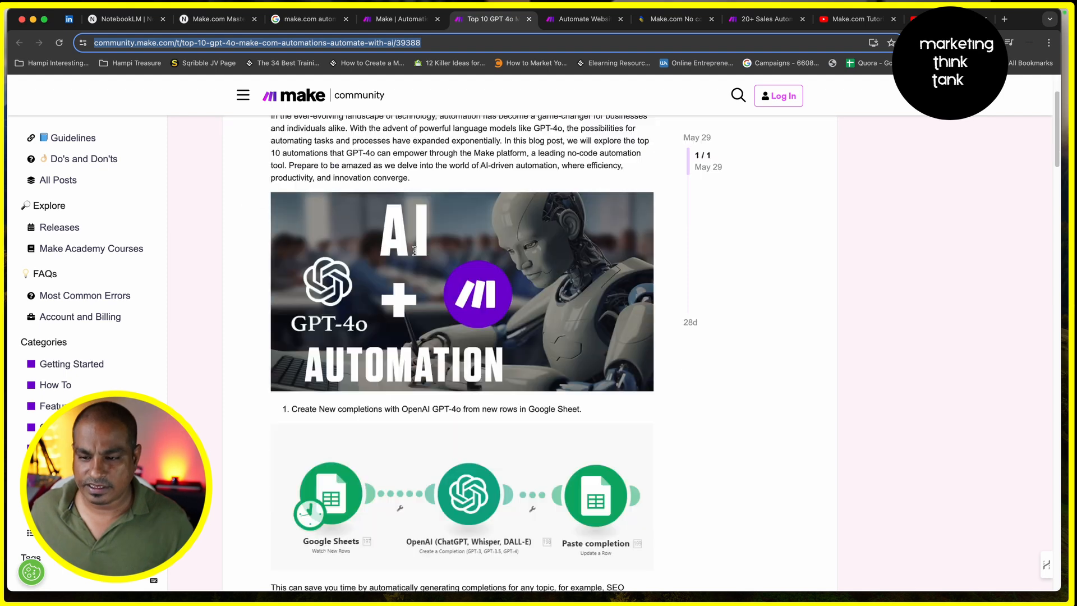
scroll(418, 252, down, 20)
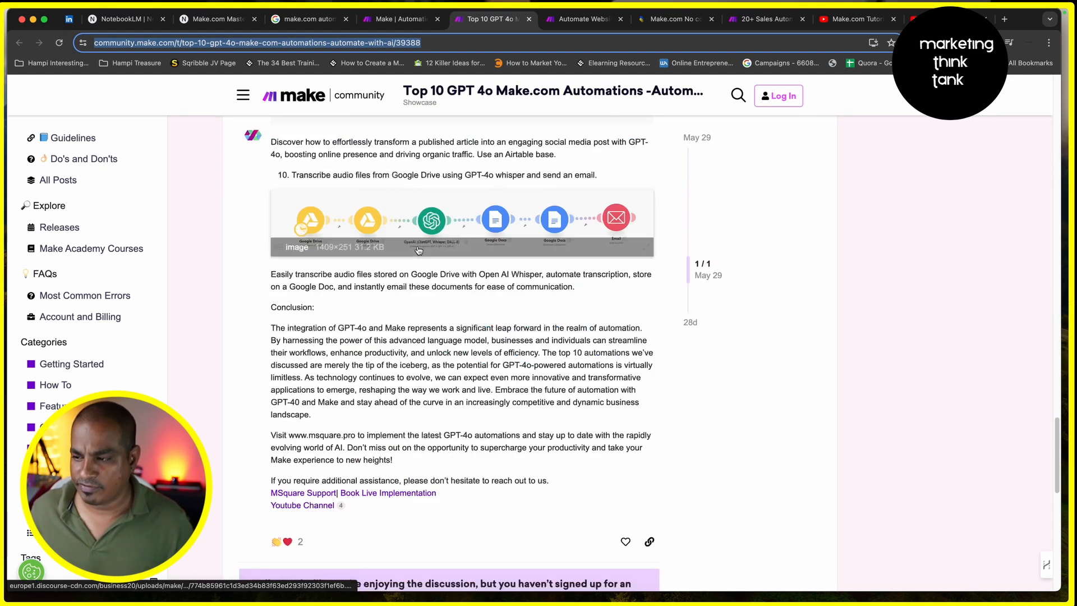
scroll(418, 247, up, 20)
scroll(418, 247, up, 8)
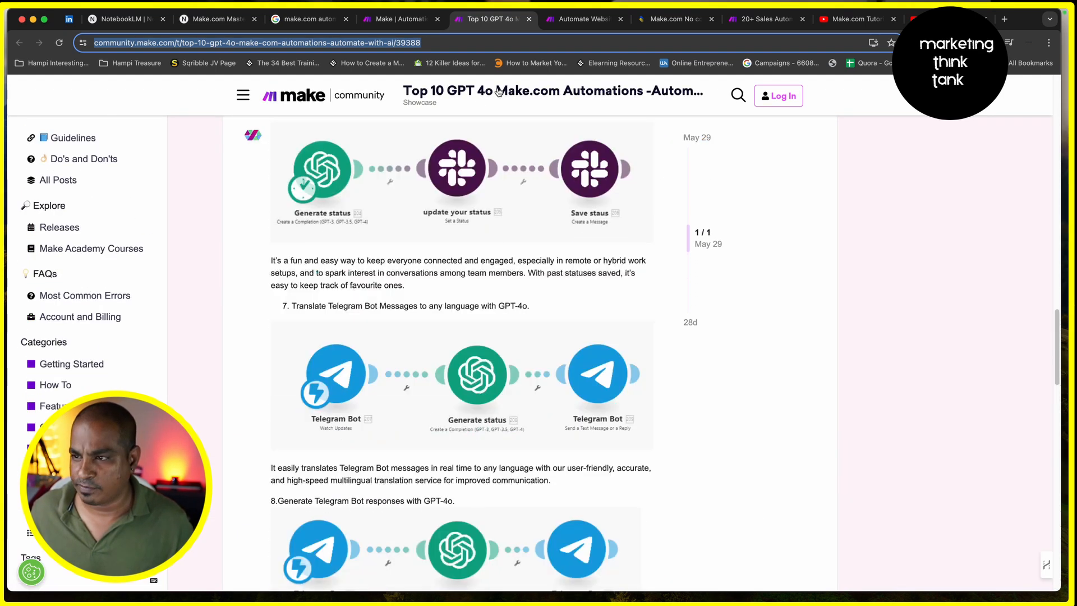
- Skim the Make community thread "Automate Website actions" and copy its web address
click(584, 19)
scroll(381, 263, down, 20)
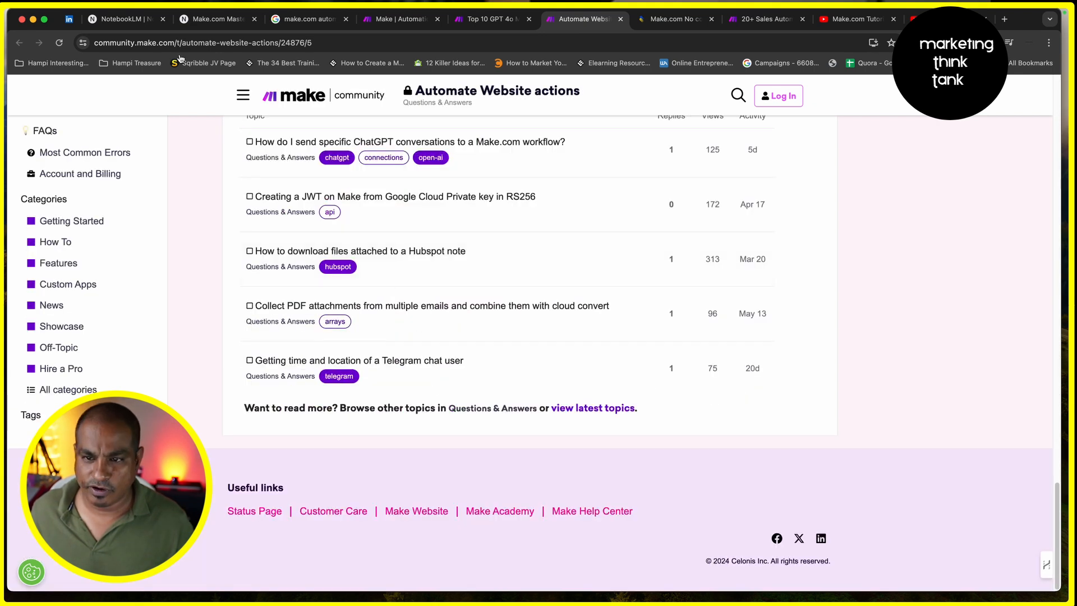
click(178, 44)
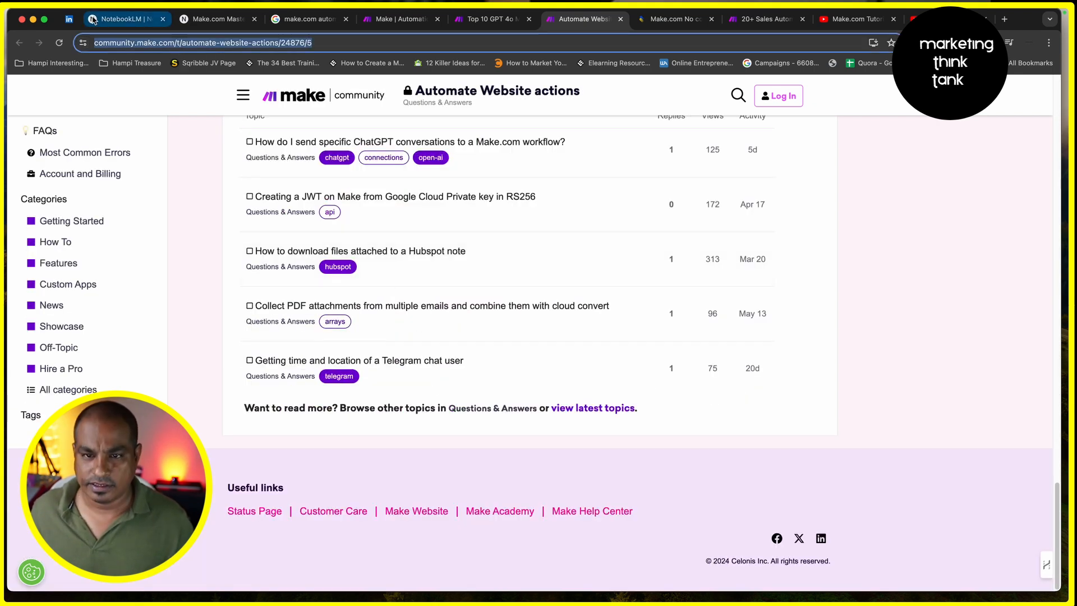
- Add the copied "Automate Website actions" thread to the Make.com Masterclass notebook as a web page source
click(123, 19)
click(207, 19)
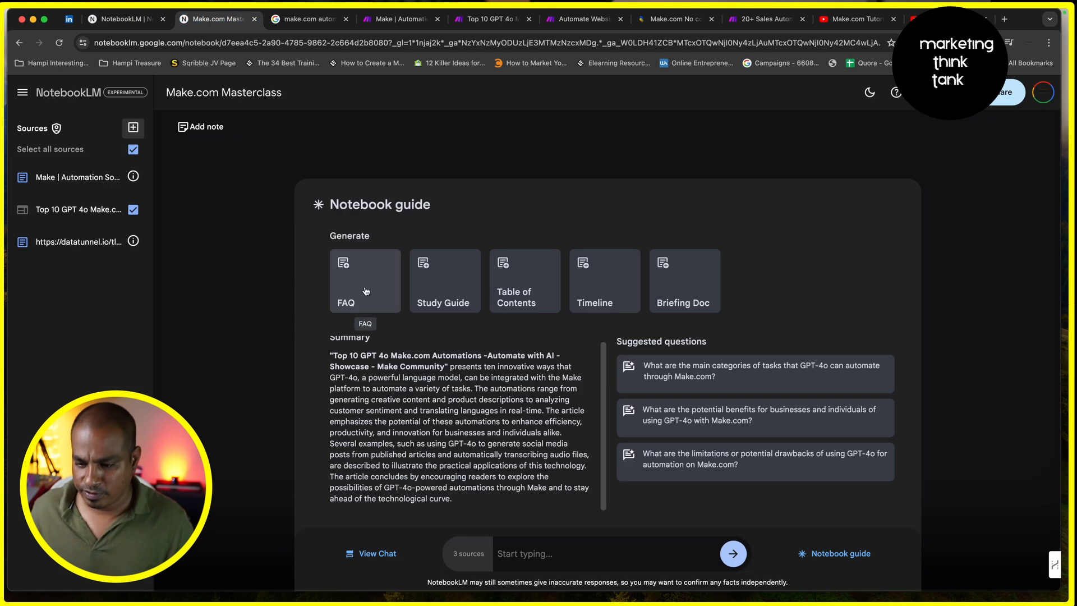
click(133, 127)
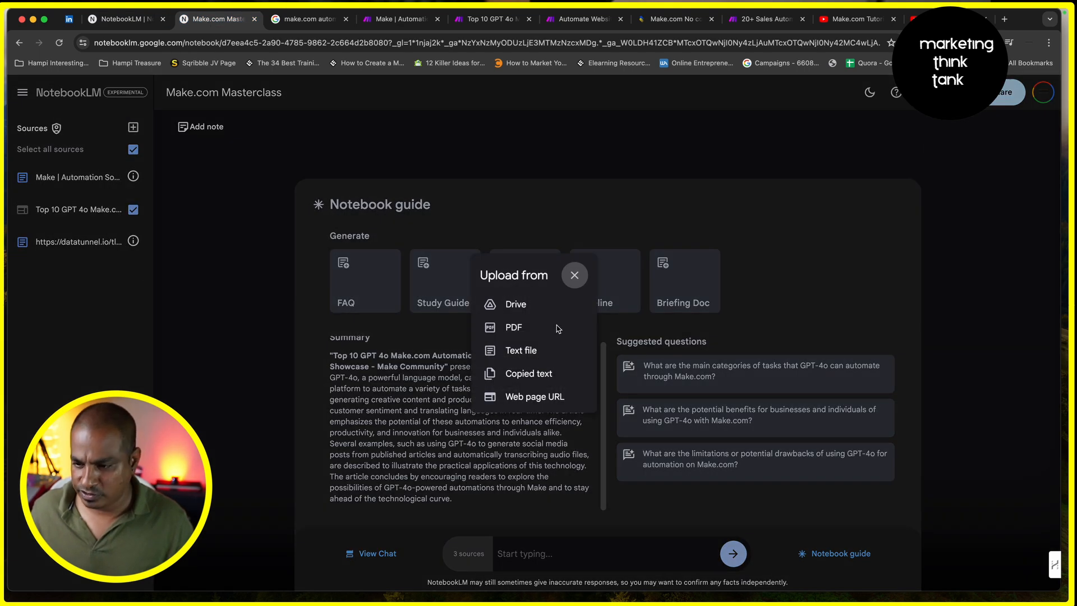
click(540, 400)
click(519, 333)
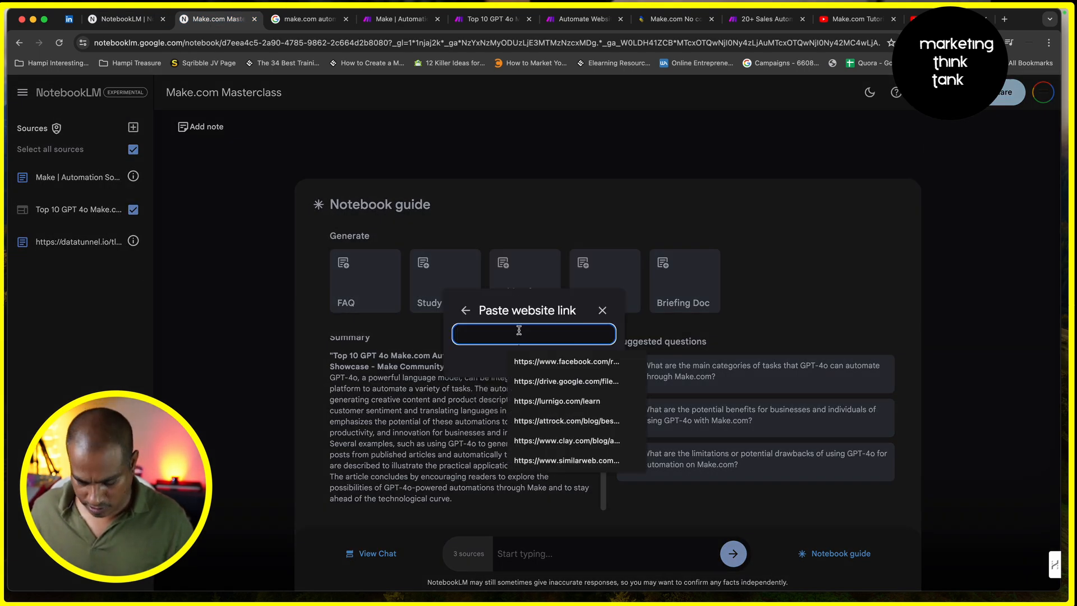
key(ctrl+v)
key(Return)
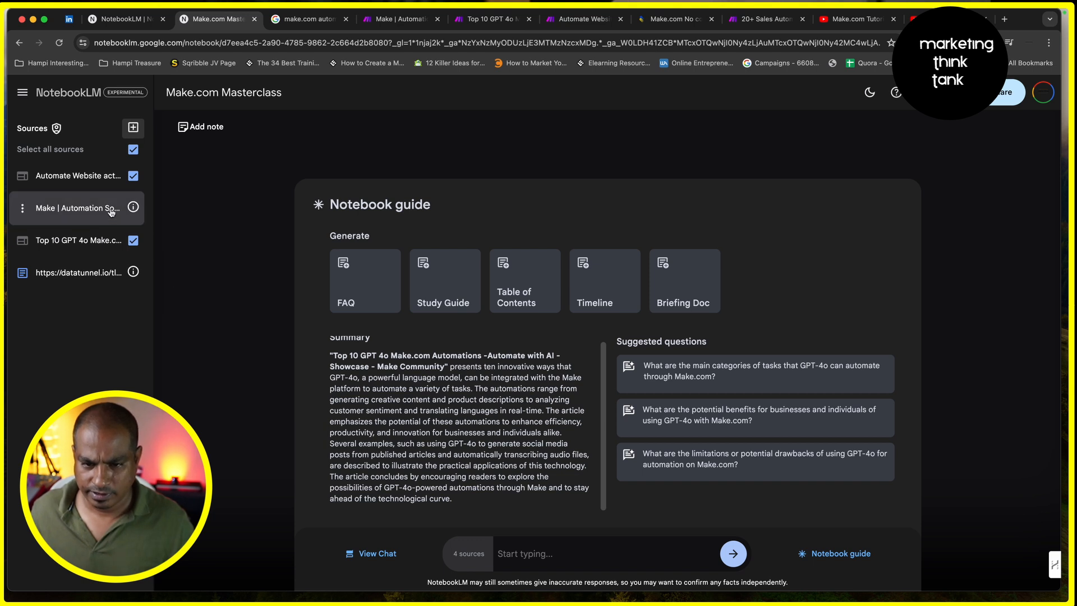
- Glance at the Zehntech Make.com services page, recheck the "Automate Website actions" thread up to its first post, and close the thread
click(667, 20)
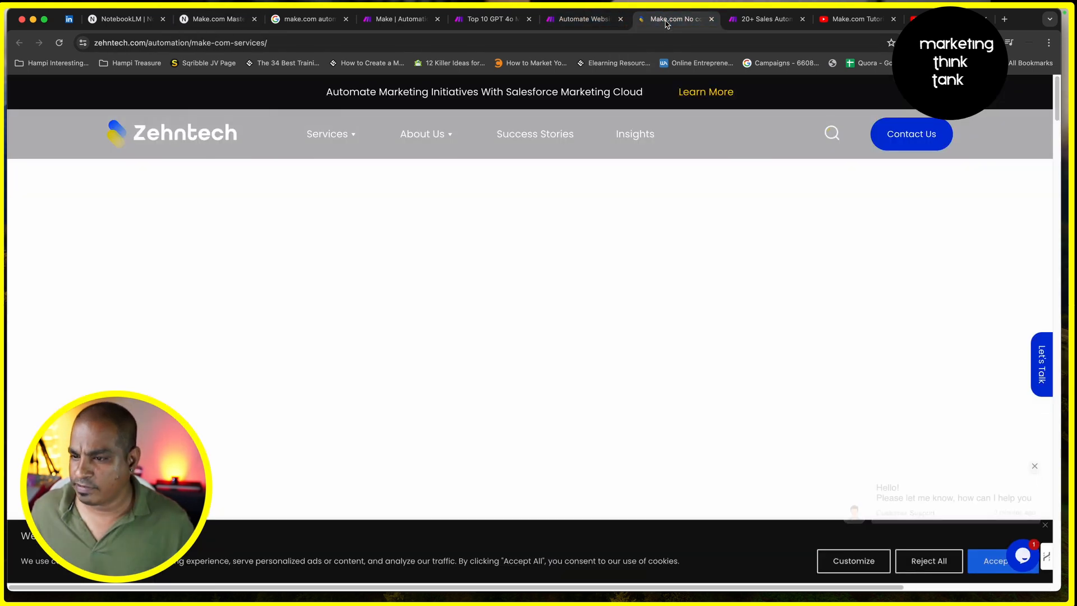
scroll(346, 319, down, 5)
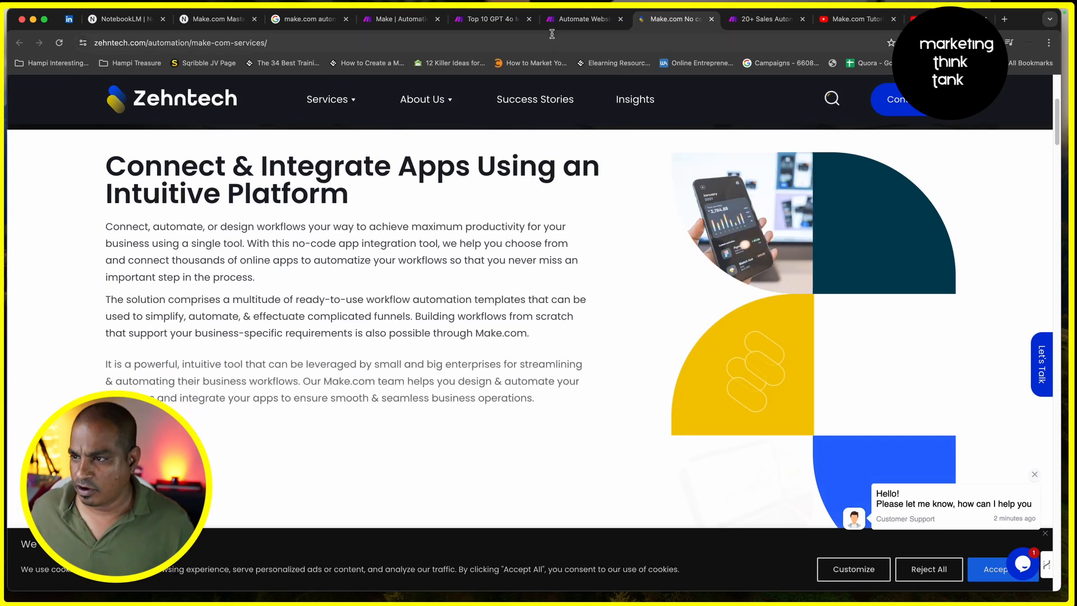
click(578, 19)
scroll(387, 268, up, 5)
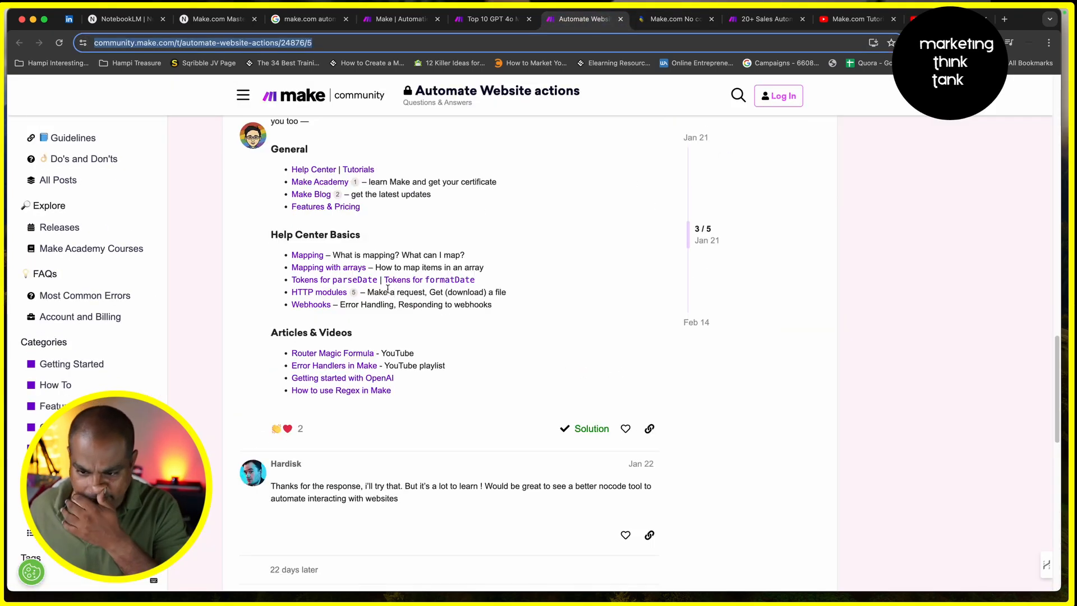
scroll(388, 289, up, 10)
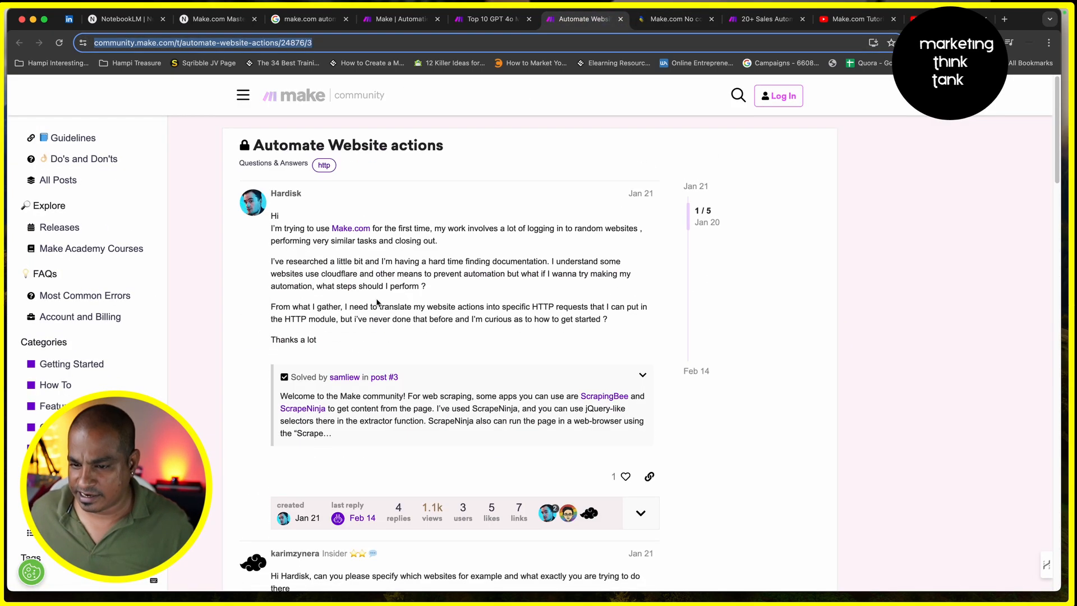
click(621, 20)
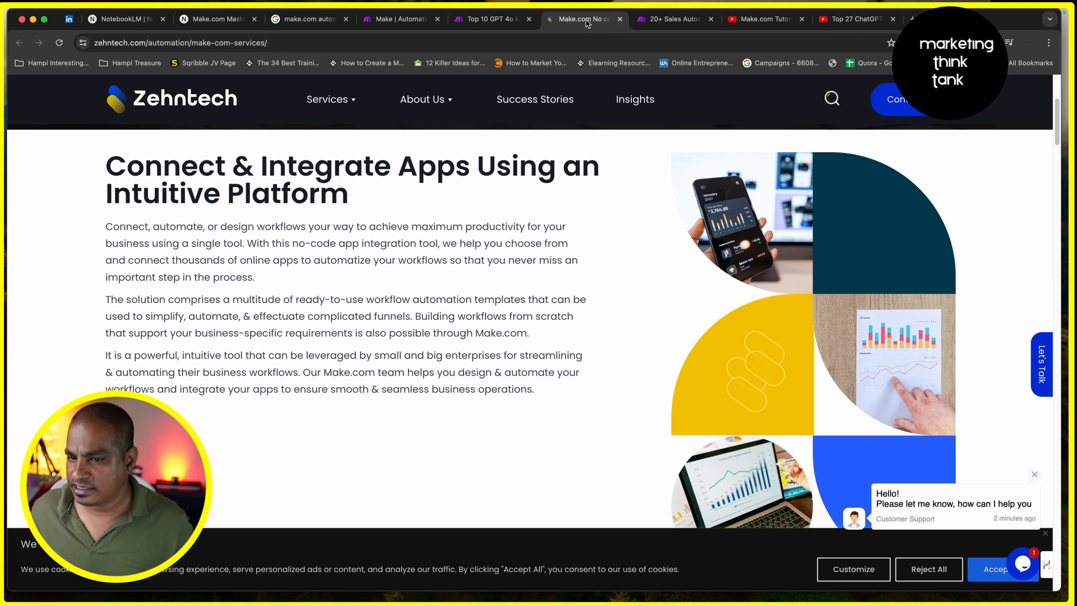
- Skim the rest of the Zehntech Make.com services page for usable automation content and close the page
scroll(347, 303, down, 15)
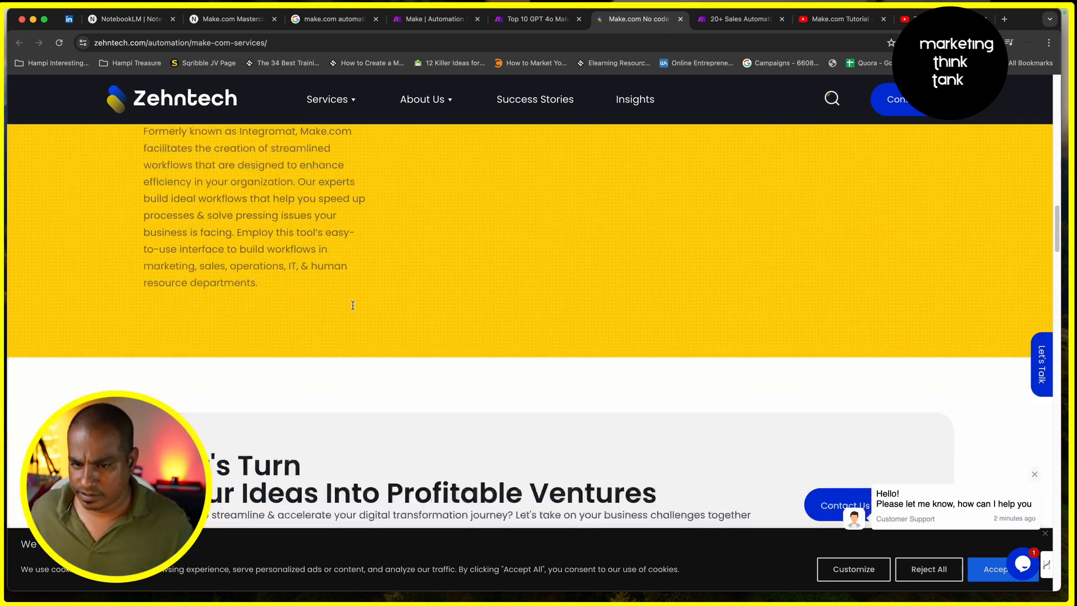
scroll(358, 317, down, 5)
scroll(359, 318, down, 20)
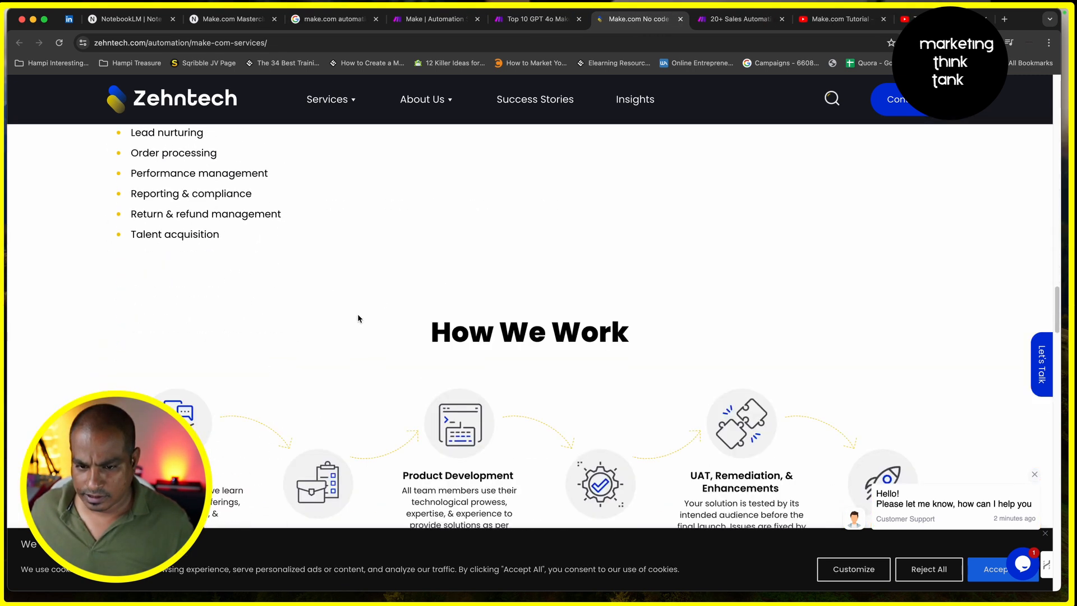
scroll(359, 322, down, 15)
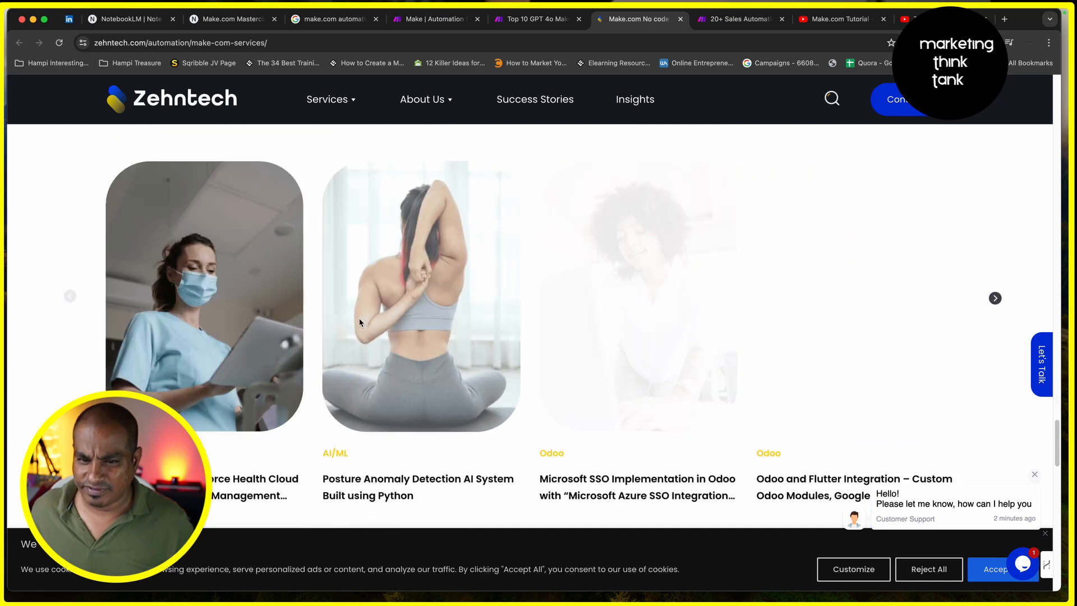
key(super+w)
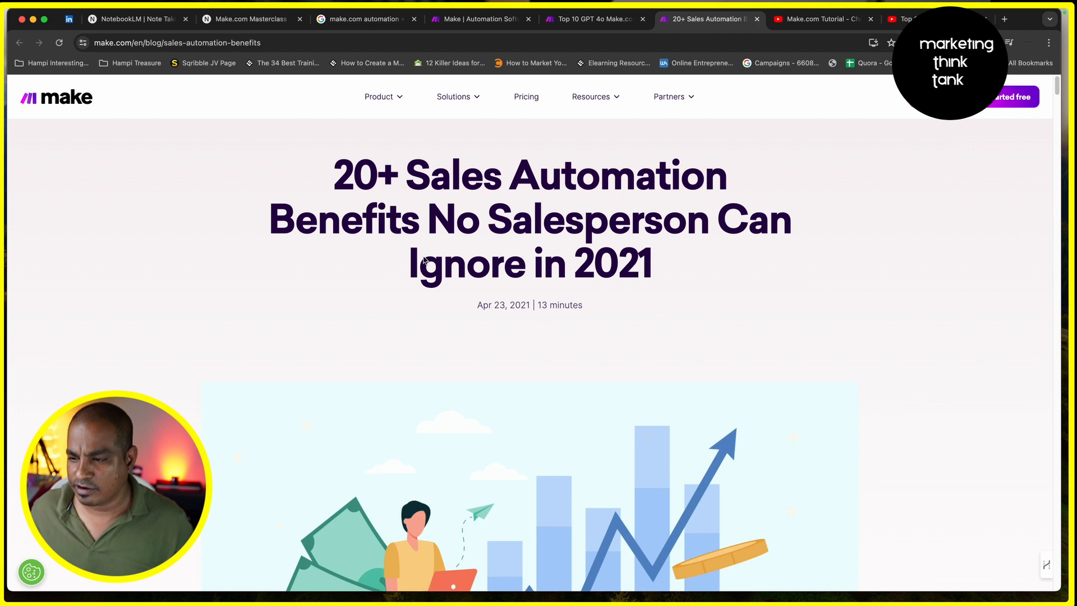
- Add the Make blog article "20+ Sales Automation Benefits No Salesperson Can Ignore in 2021" to the Make.com Masterclass notebook as a web page source
scroll(407, 292, down, 20)
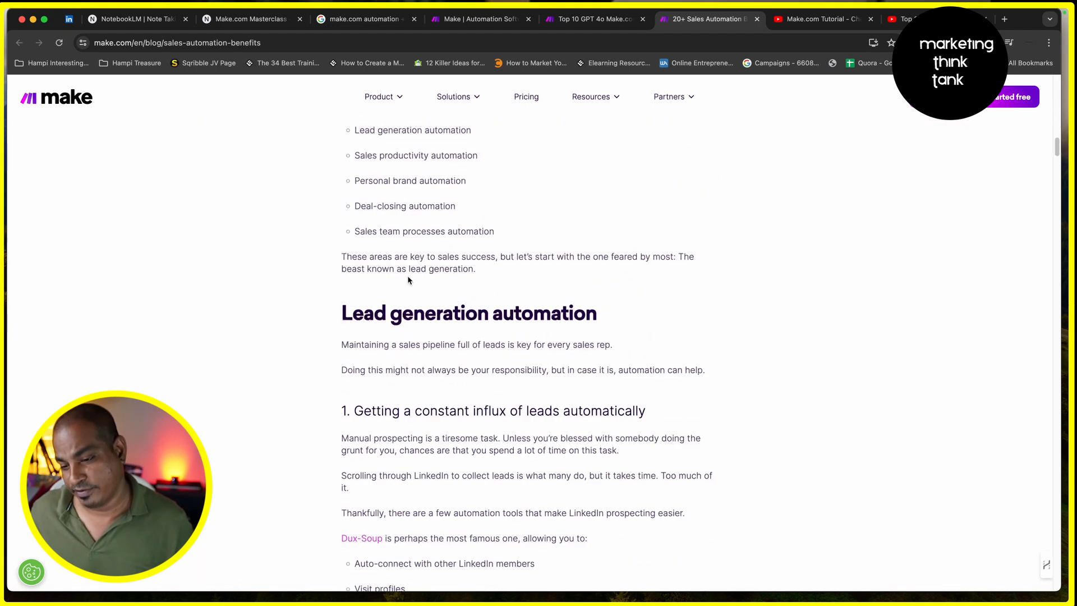
click(207, 42)
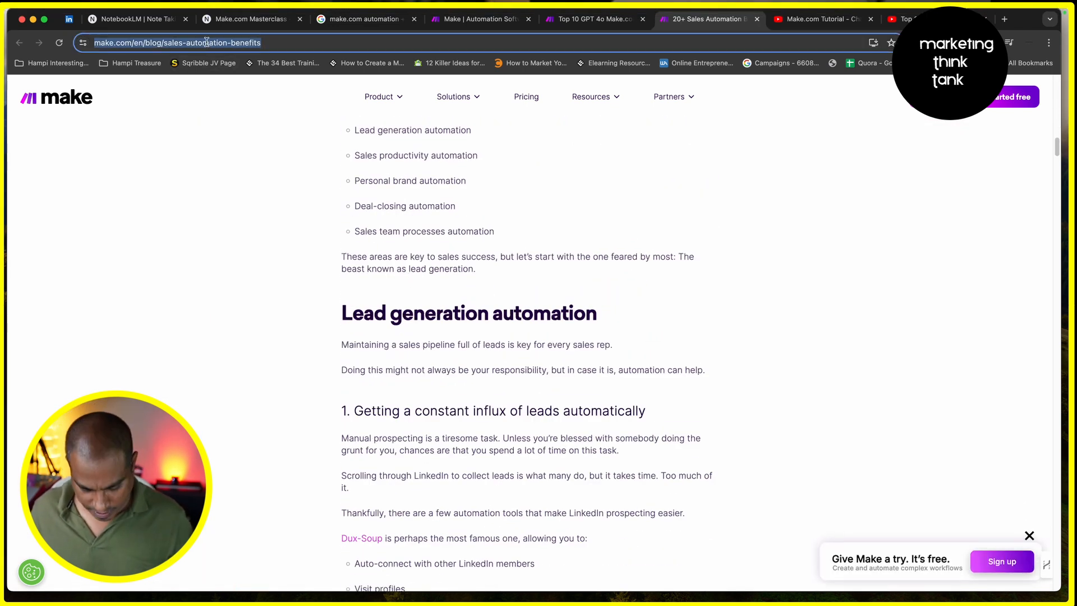
click(247, 18)
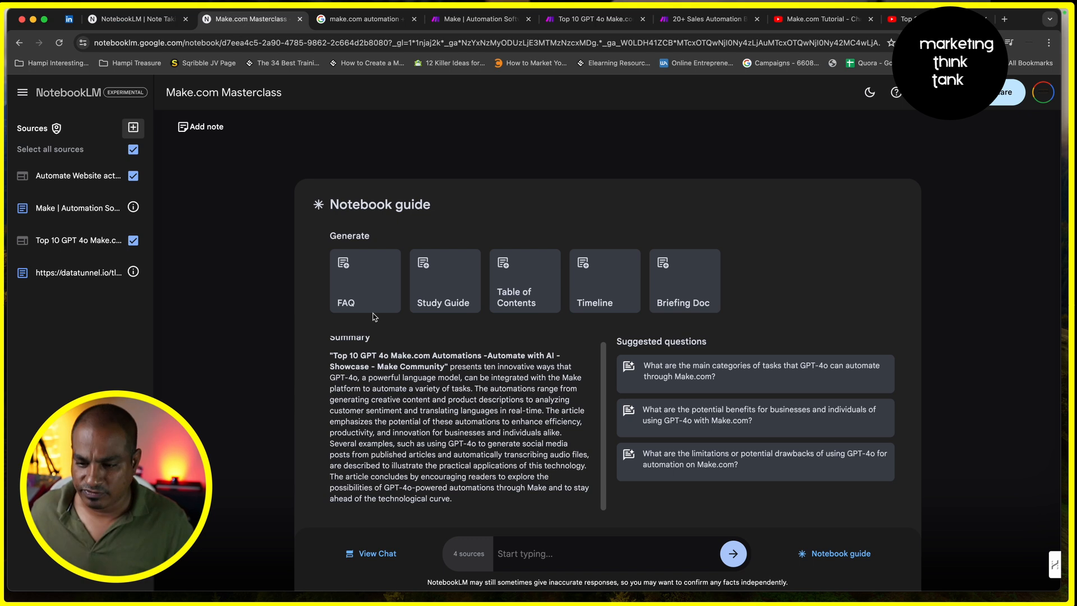
click(133, 127)
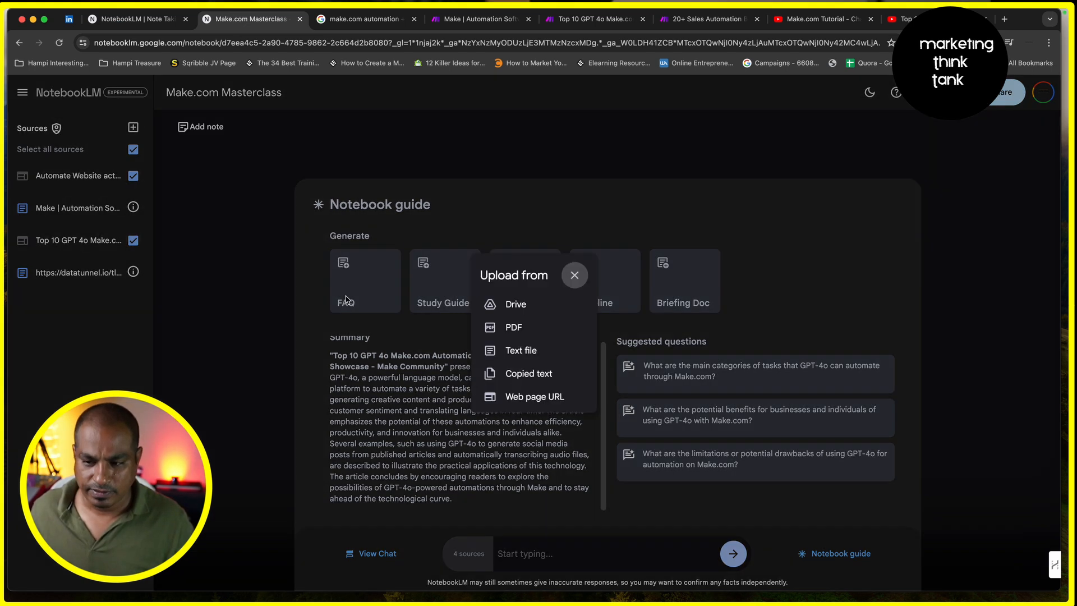
click(544, 397)
click(520, 334)
key(super+v)
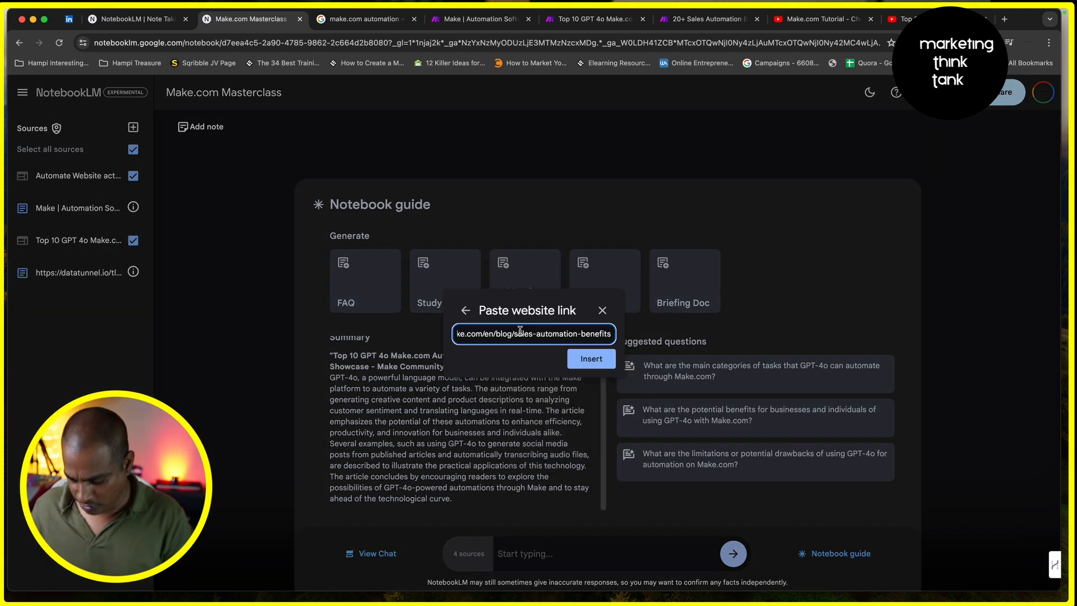
key(Return)
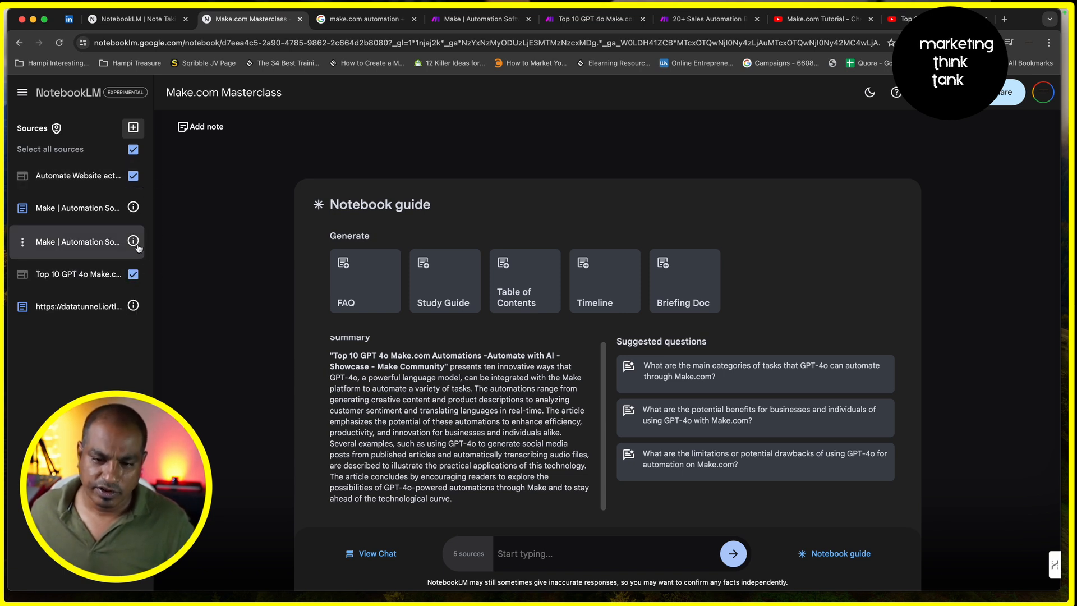
mouse_move(136, 244)
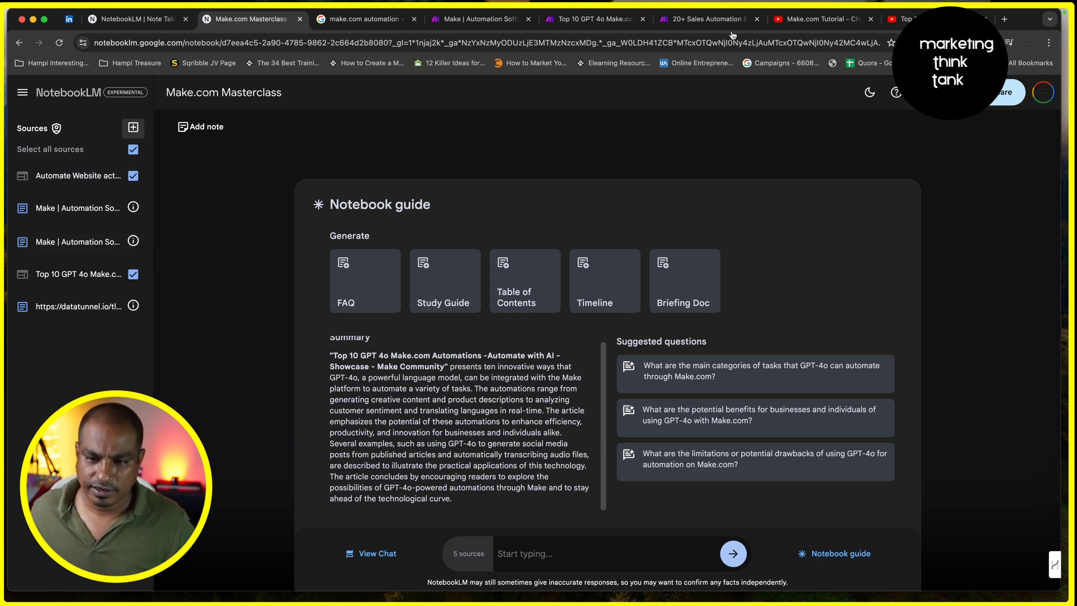
- Look over the sales automation article again and the two open YouTube videos about Make.com automations
click(688, 19)
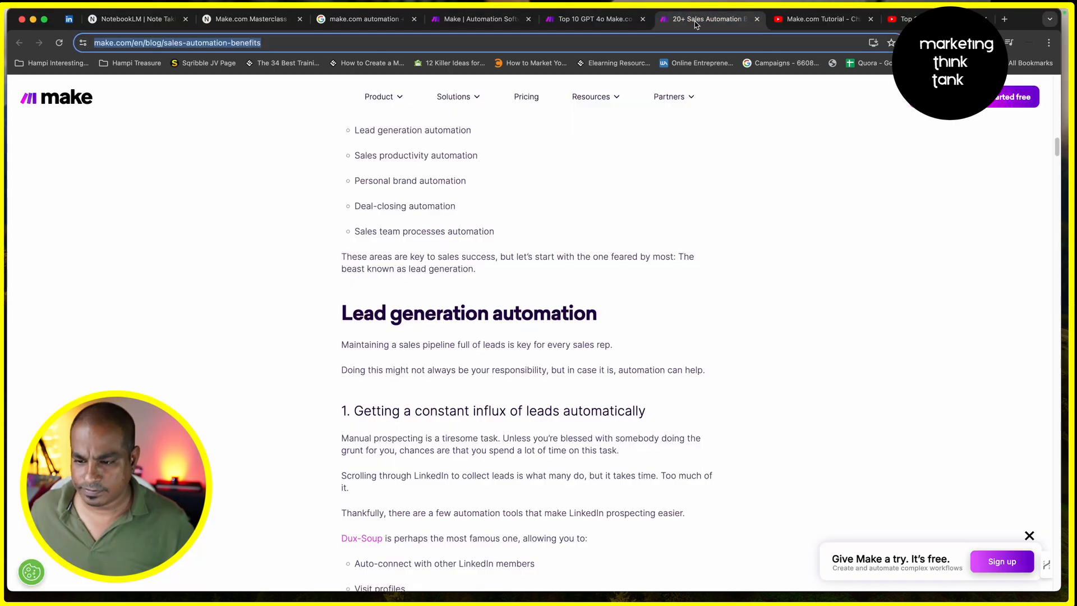
scroll(396, 217, up, 6)
scroll(395, 217, up, 10)
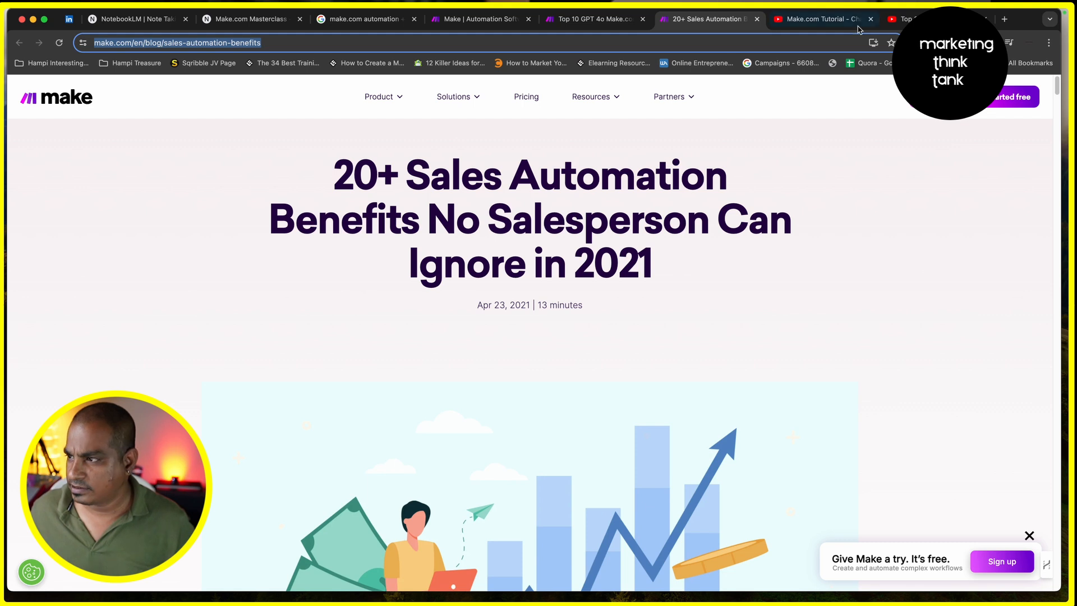
click(819, 18)
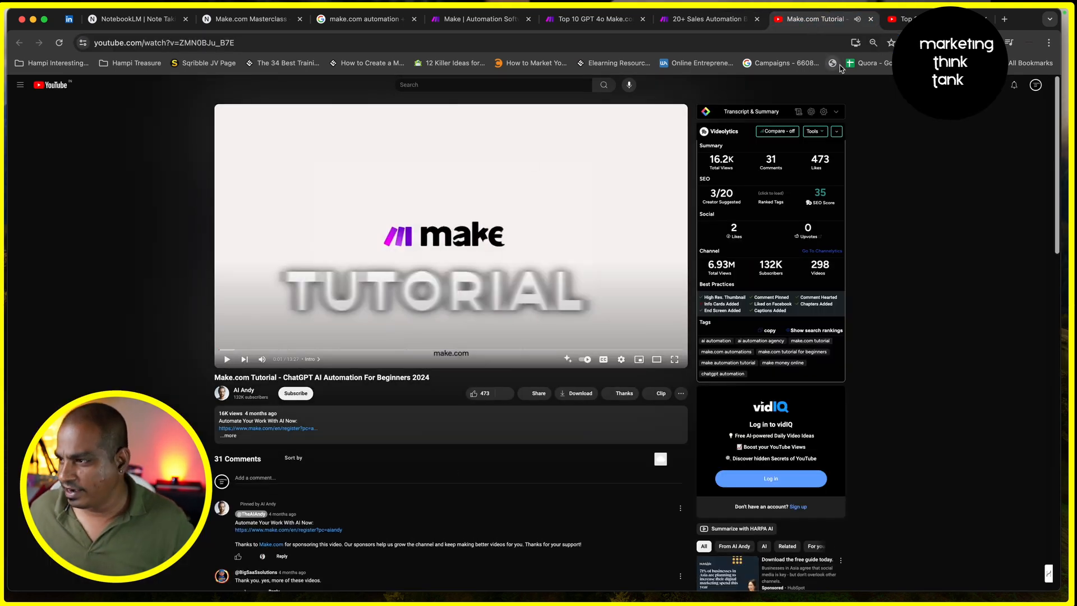
click(904, 19)
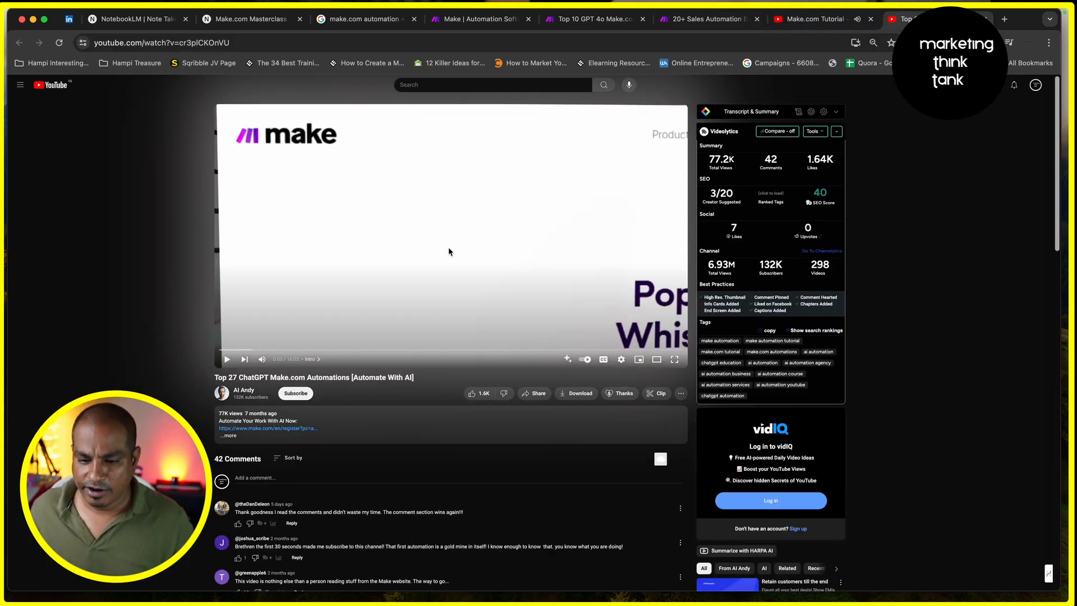
click(810, 19)
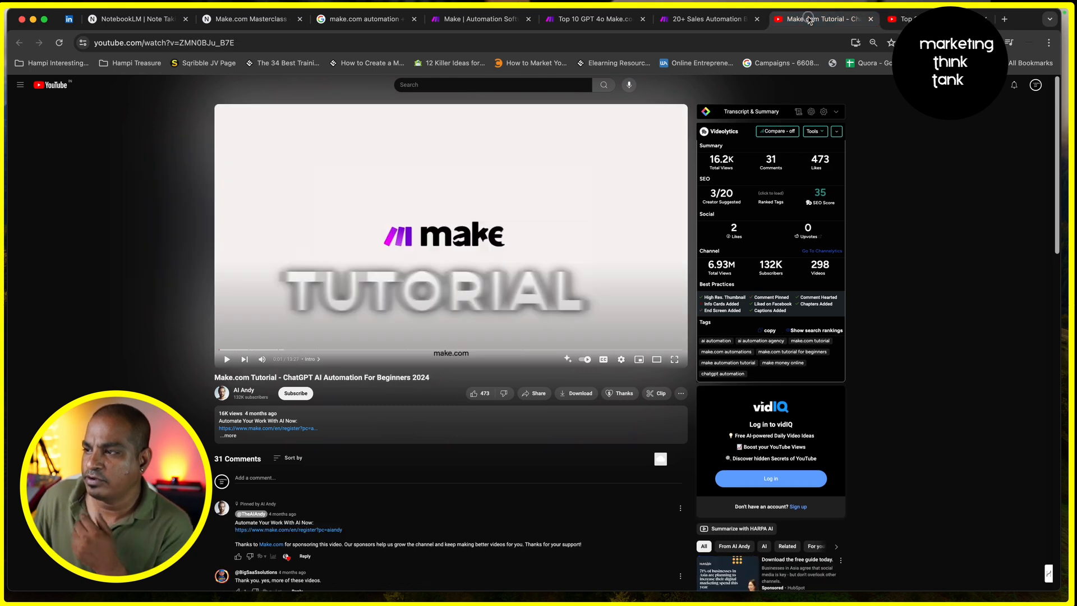
- Try to add the YouTube video "Make.com Tutorial - ChatGPT AI Automation For Beginners 2024" to the notebook as a web page source
click(462, 43)
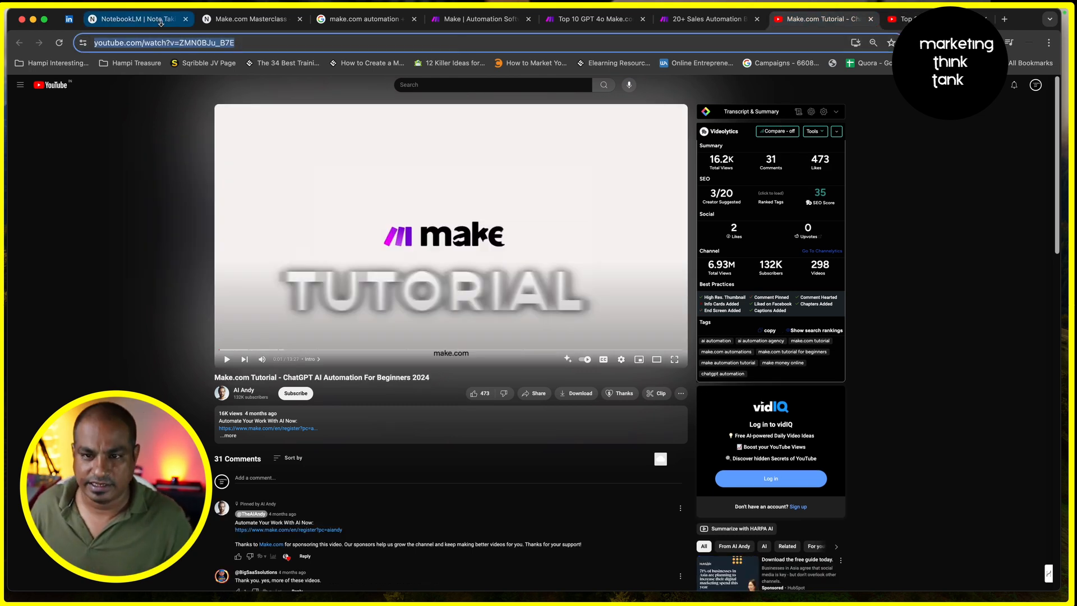
click(251, 19)
click(133, 127)
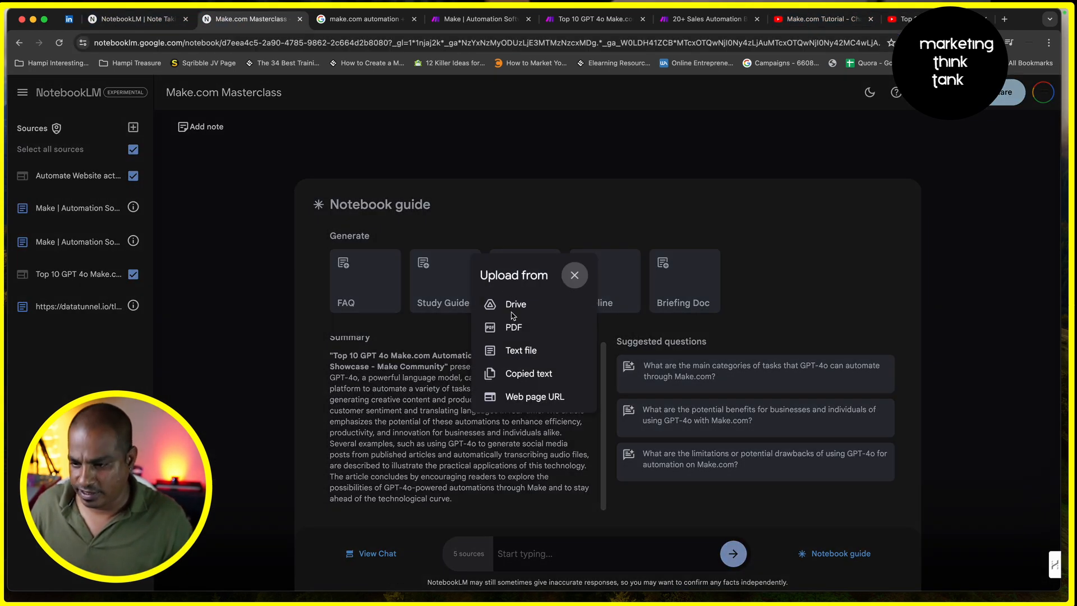
click(526, 402)
click(503, 339)
text(https://www.youtube.com/watch?v=ZMNOBJu_B7E)
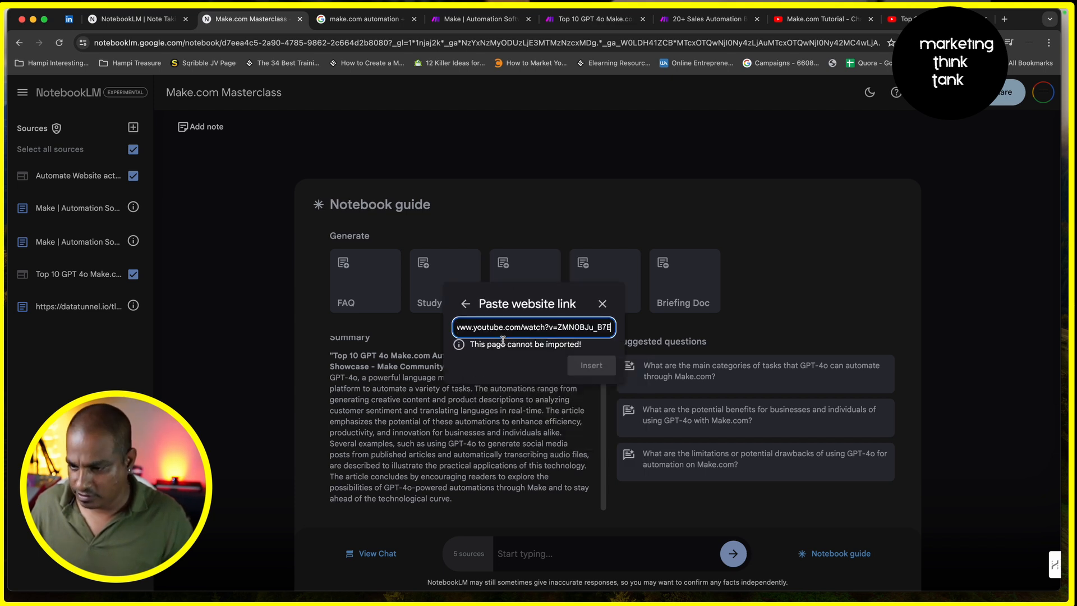
drag(474, 345, 570, 345)
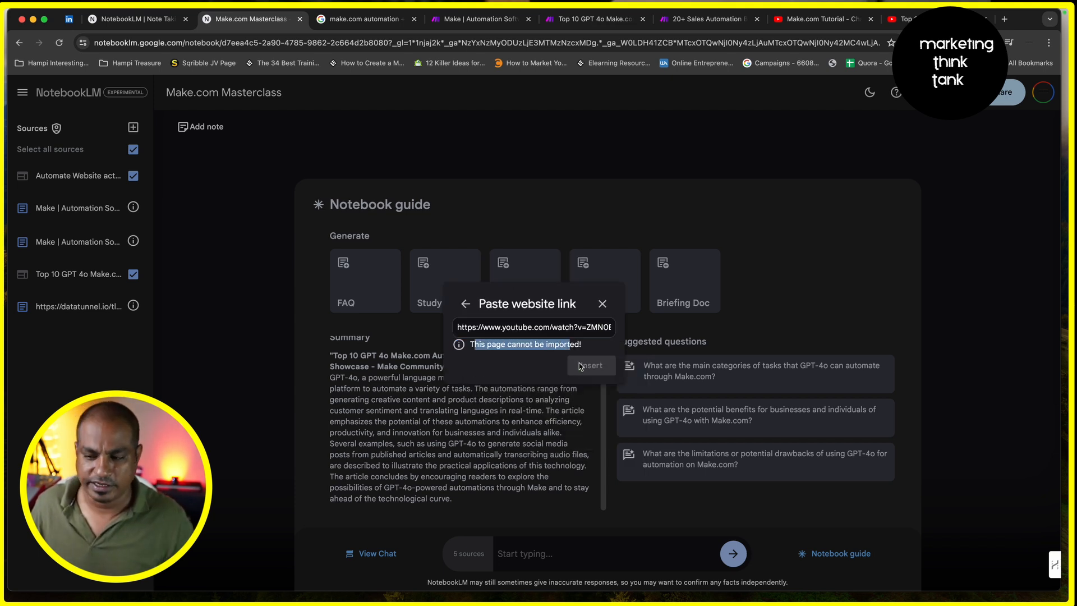
click(602, 304)
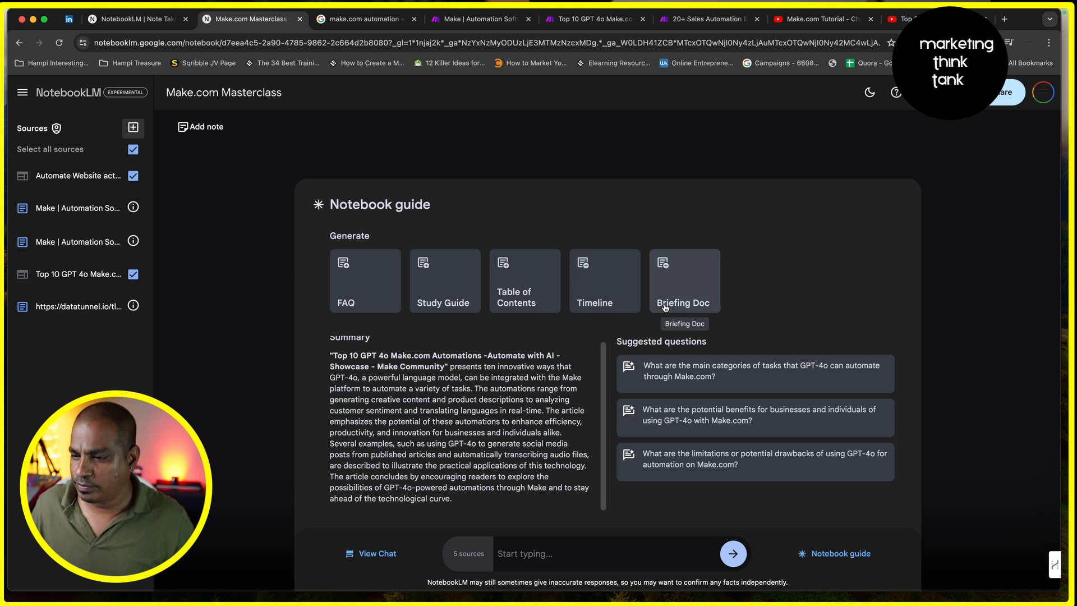
- Expand the Make.com Tutorial video's transcript on YouTube and copy its full text
click(817, 22)
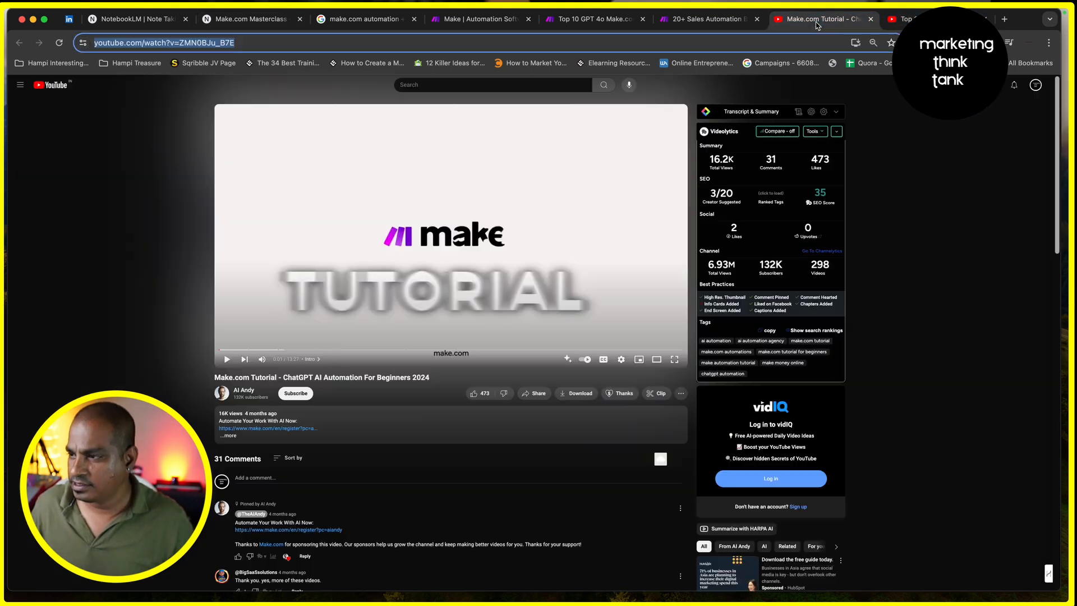
click(738, 116)
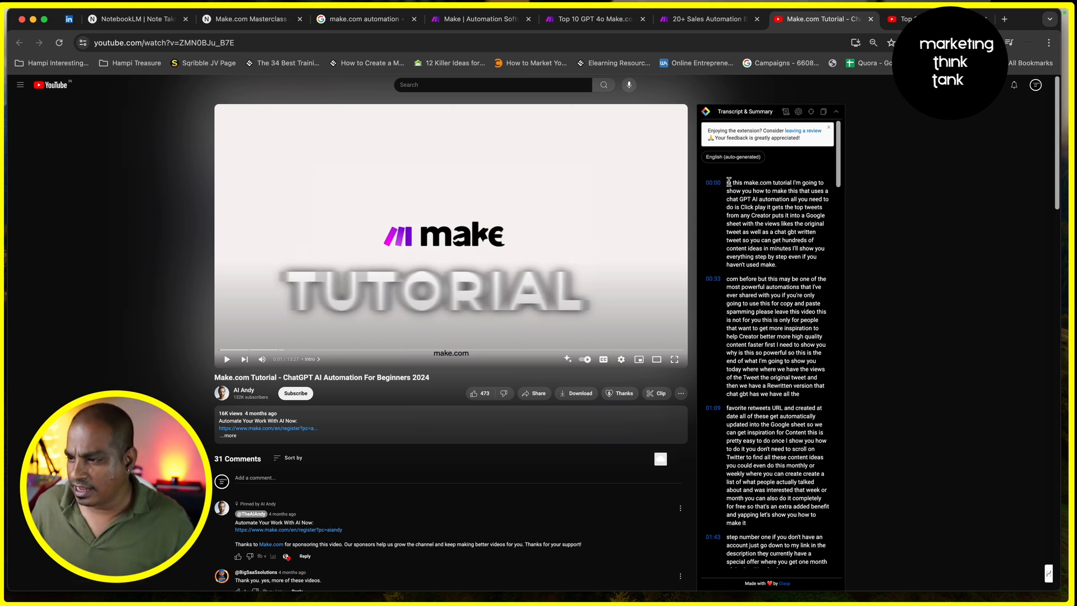
drag(727, 182, 828, 568)
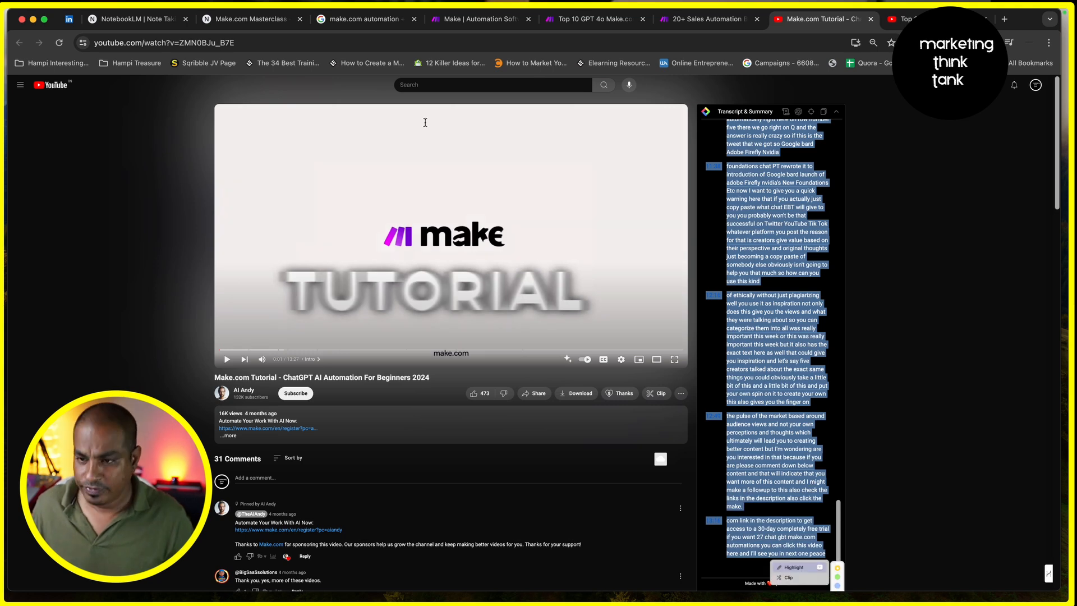
- Start a copied-text source in the Make.com Masterclass notebook and paste the video transcript into it
click(251, 19)
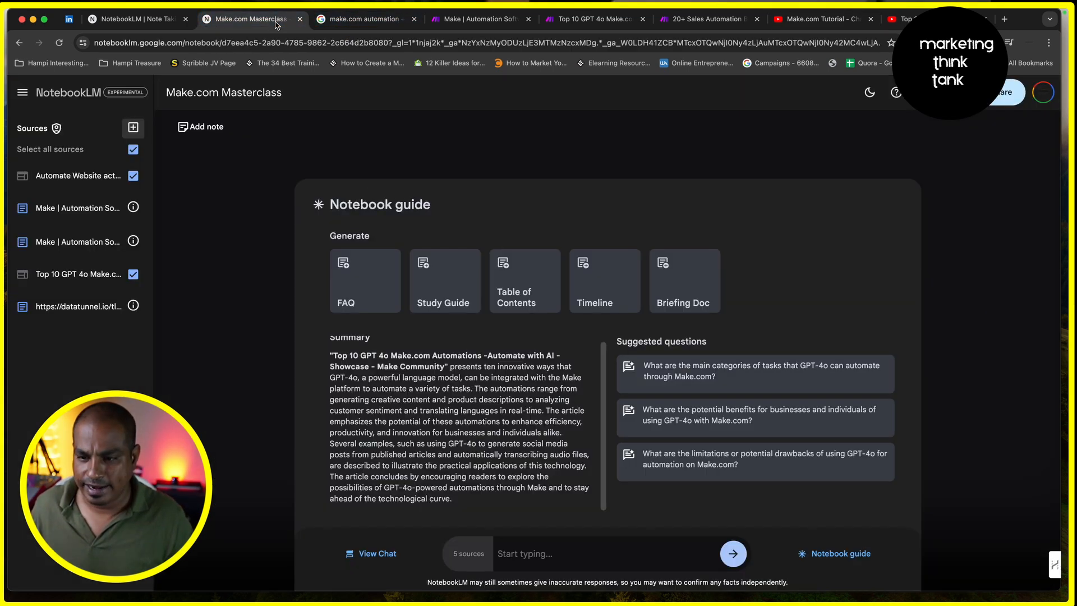
click(138, 129)
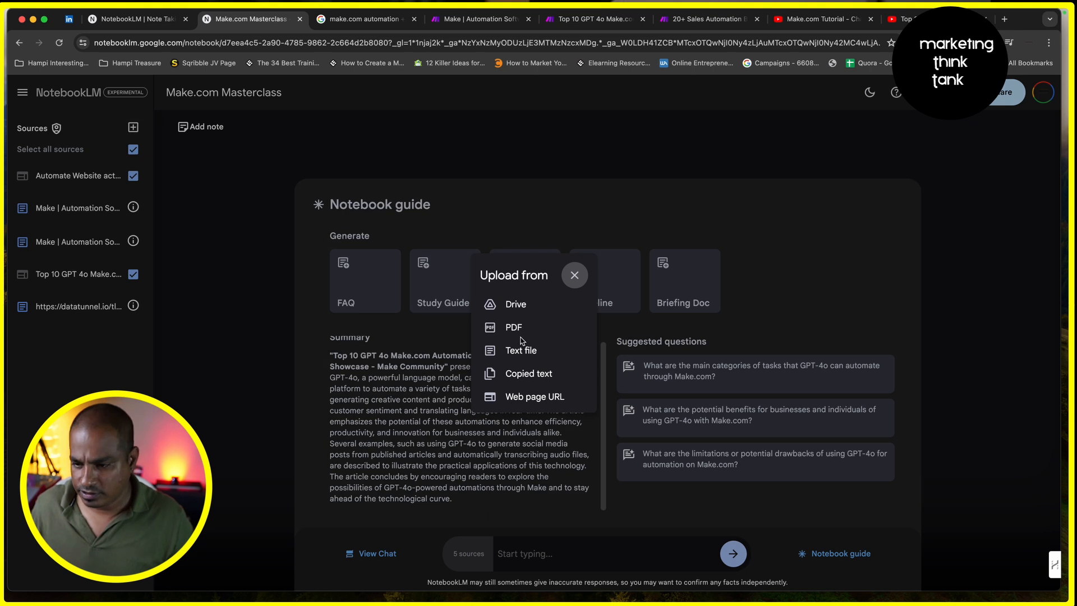
click(533, 374)
click(445, 322)
key(super+v)
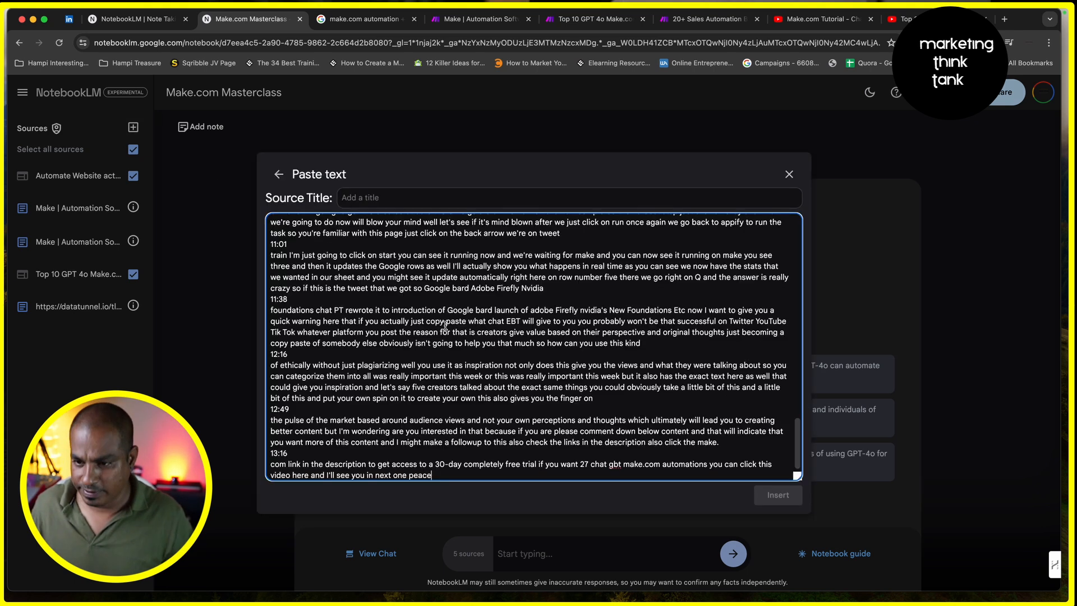
- Title the pasted transcript "Make.com Tutorial - ChatGPT AI Automation For Beginners 2024 - Video Summary" using the video's copied name, and insert it as a source
click(378, 203)
click(840, 22)
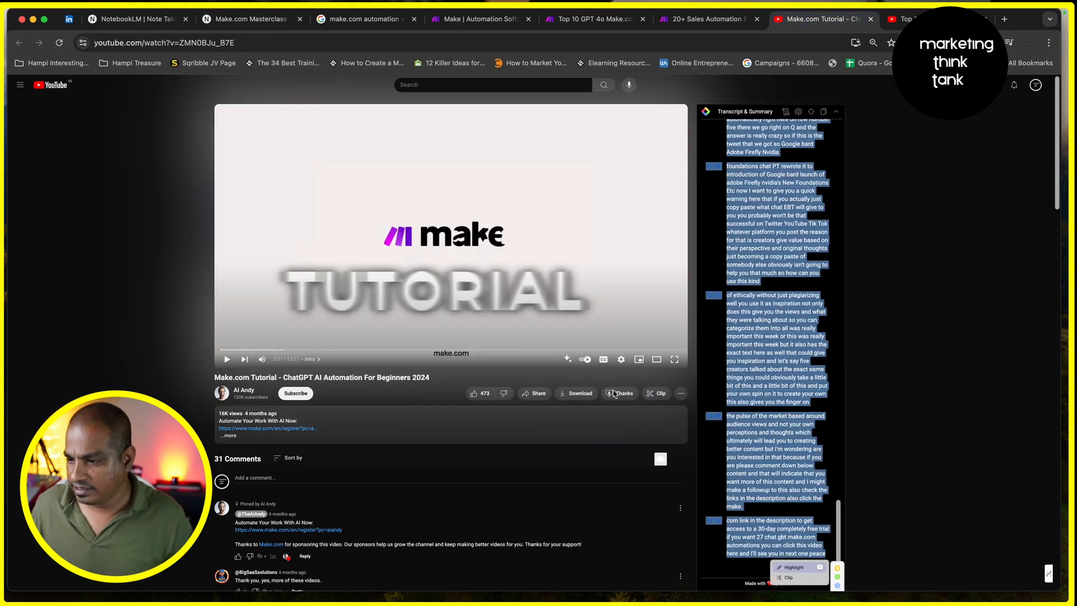
triple_click(333, 379)
key(super+c)
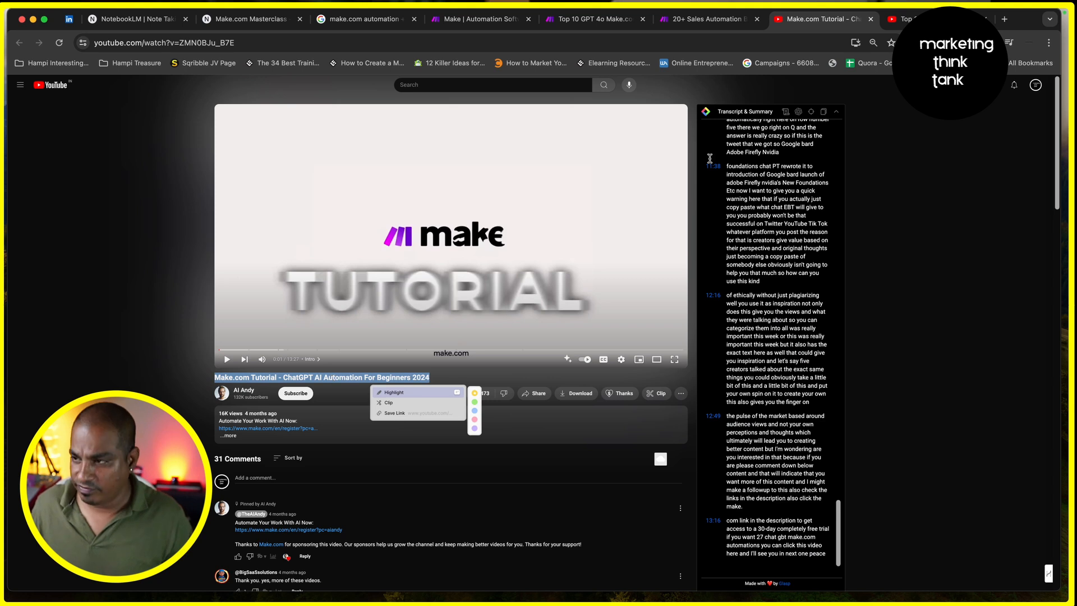
click(357, 19)
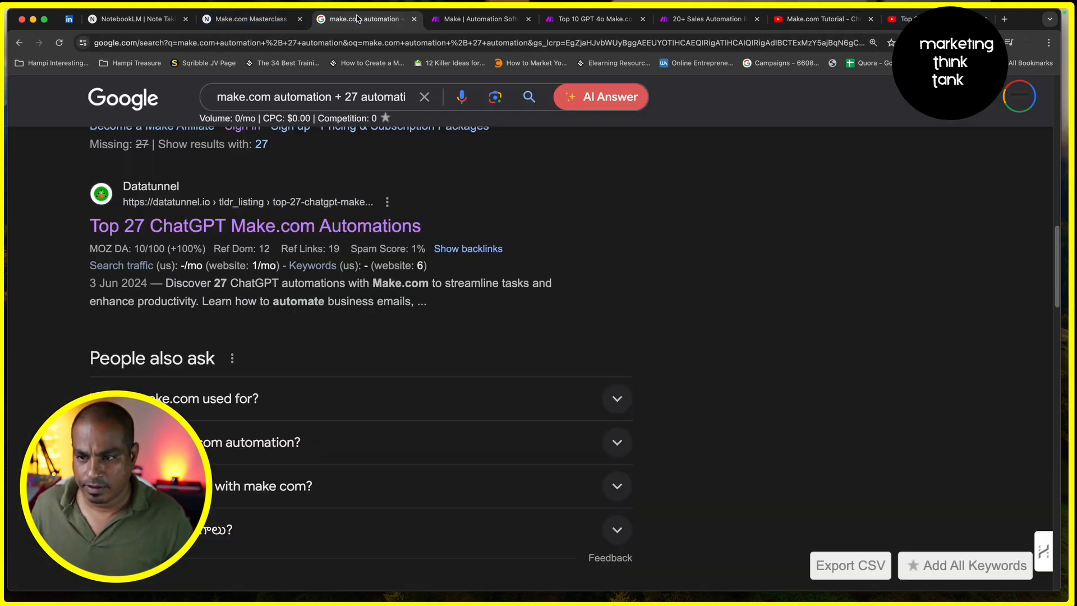
click(238, 23)
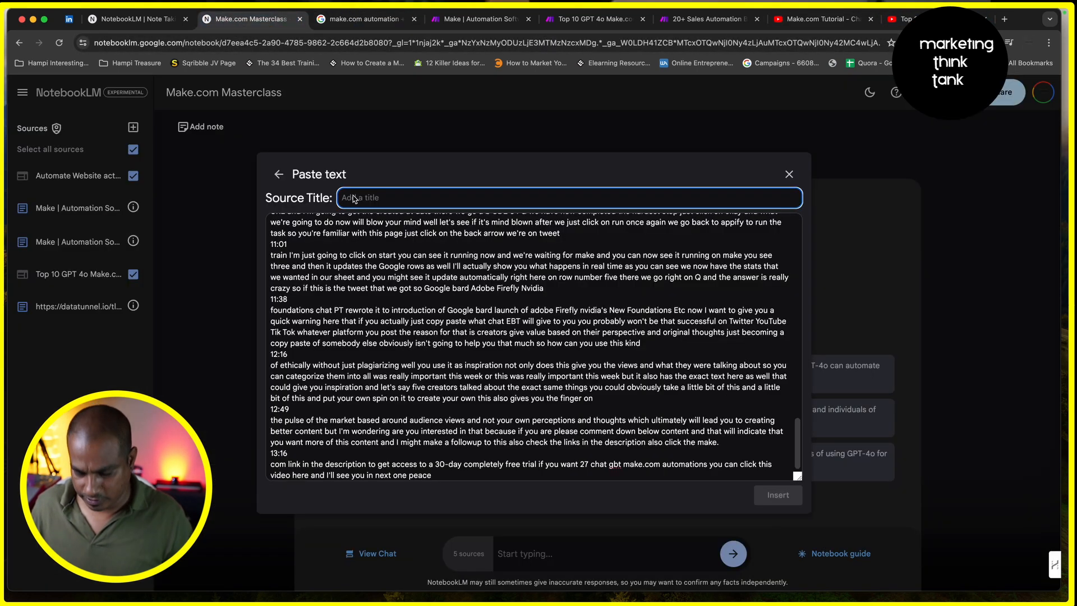
key(super+v)
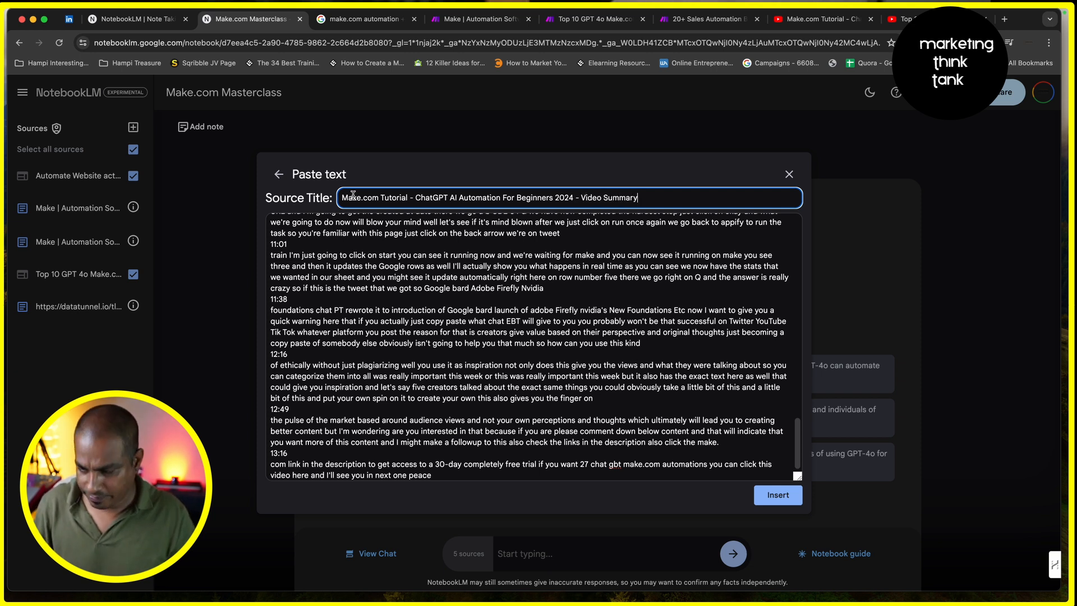
key(Return)
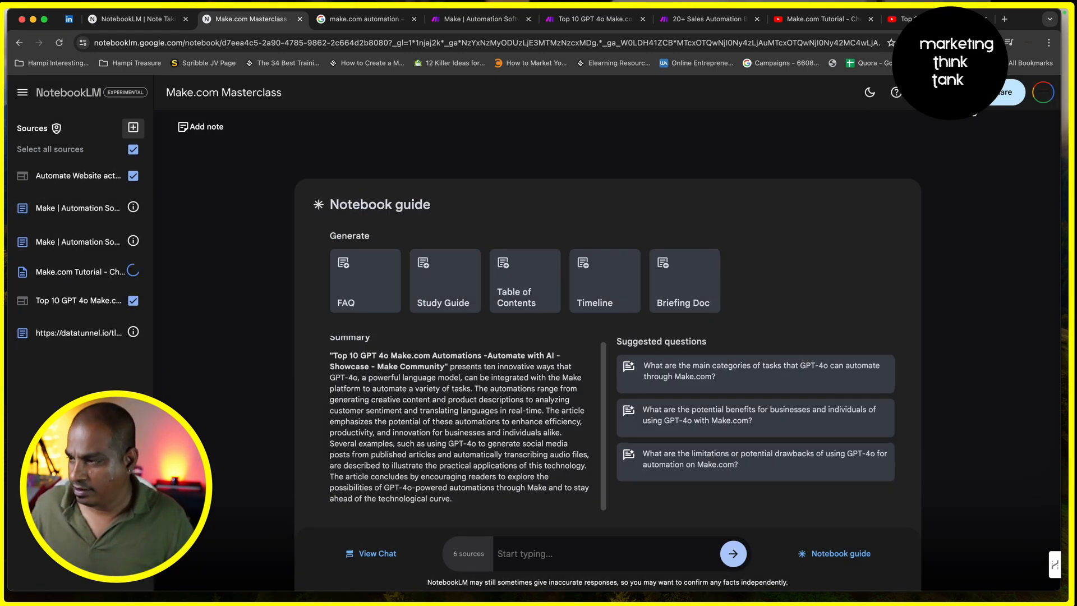
- Expand the transcript of the YouTube video "Top 27 ChatGPT Make.com Automations [Automate With AI]" and copy its full text
click(904, 19)
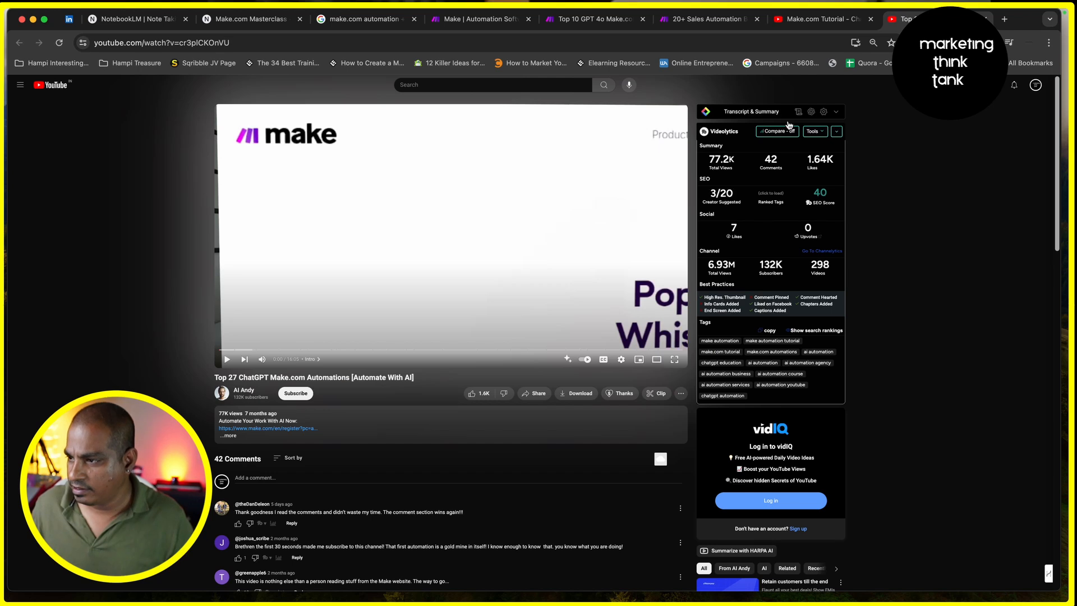
click(764, 117)
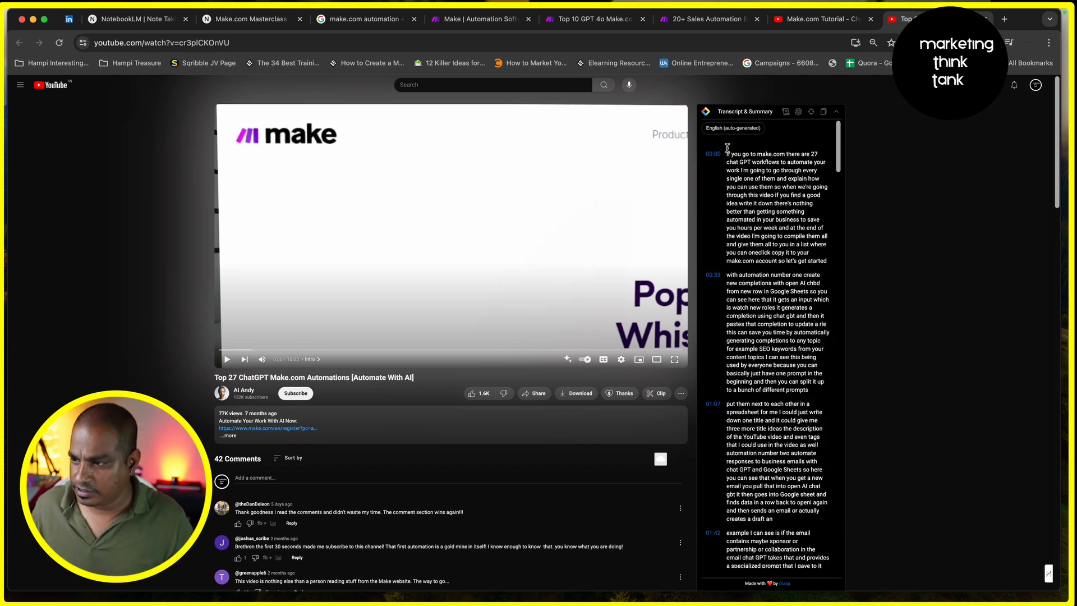
drag(726, 153, 803, 561)
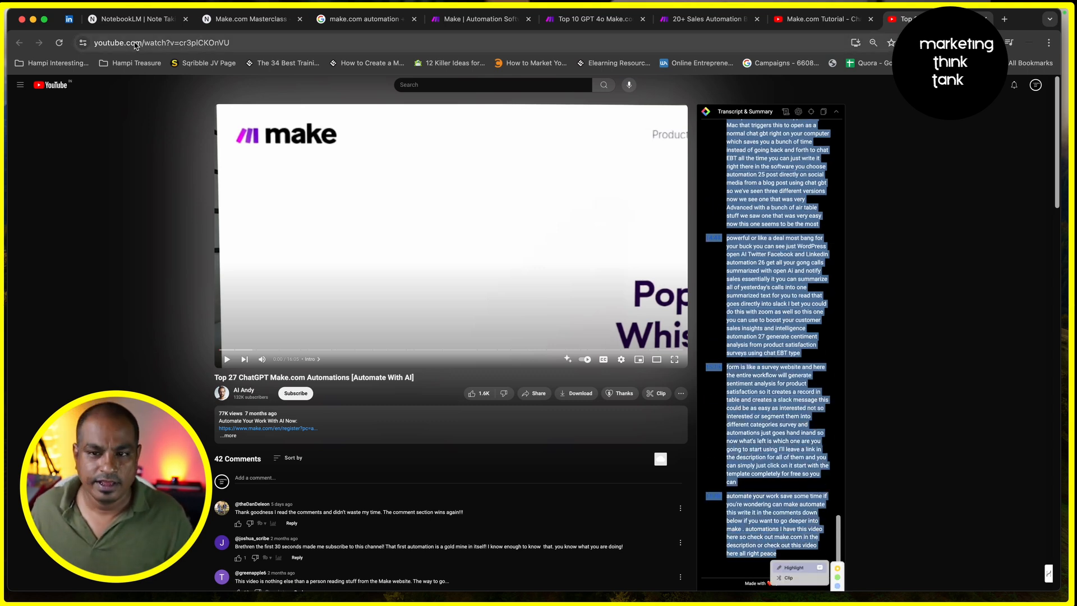
- Start another copied-text source in the Make.com Masterclass notebook and paste the Top 27 video's transcript into it
click(124, 20)
click(247, 19)
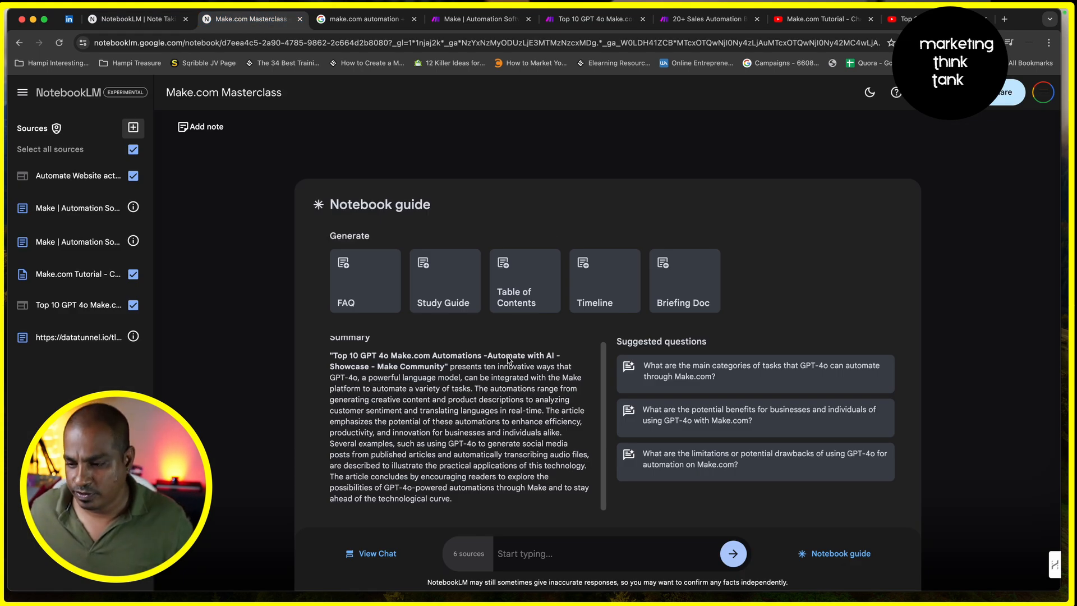
click(133, 127)
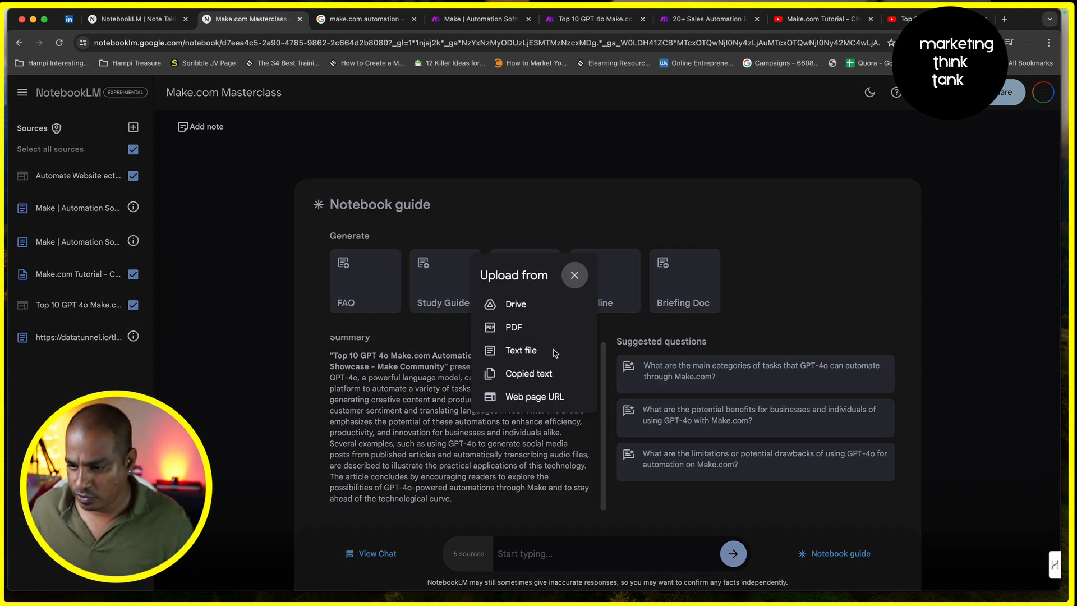
click(522, 374)
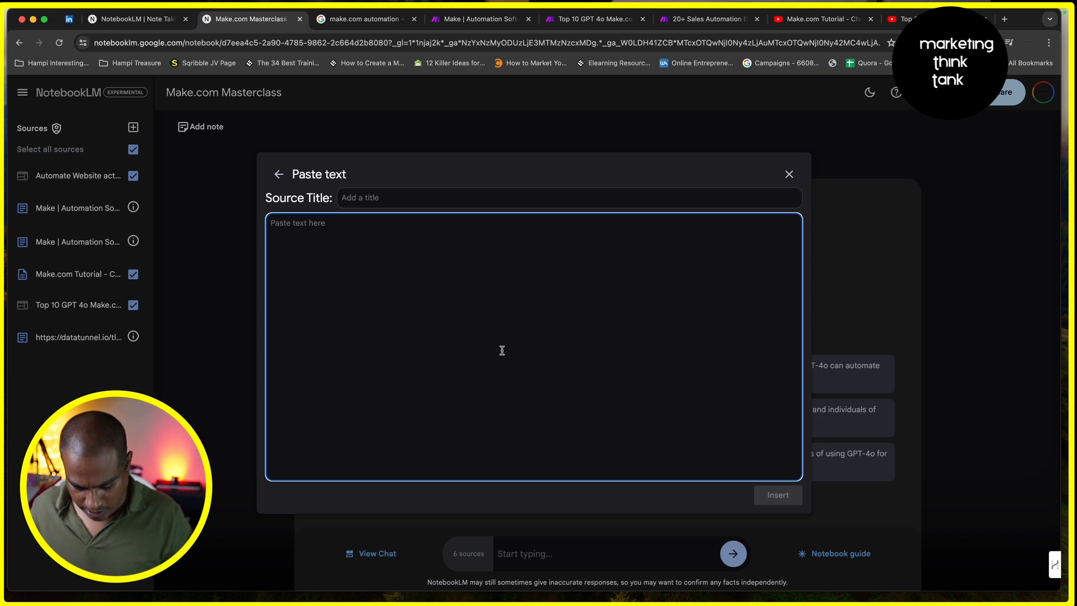
key(super+v)
- Title the source "Top 27 ChatGPT Make.com Automations [Automate With AI] - Video Source" using the video's copied name, and insert it
click(346, 197)
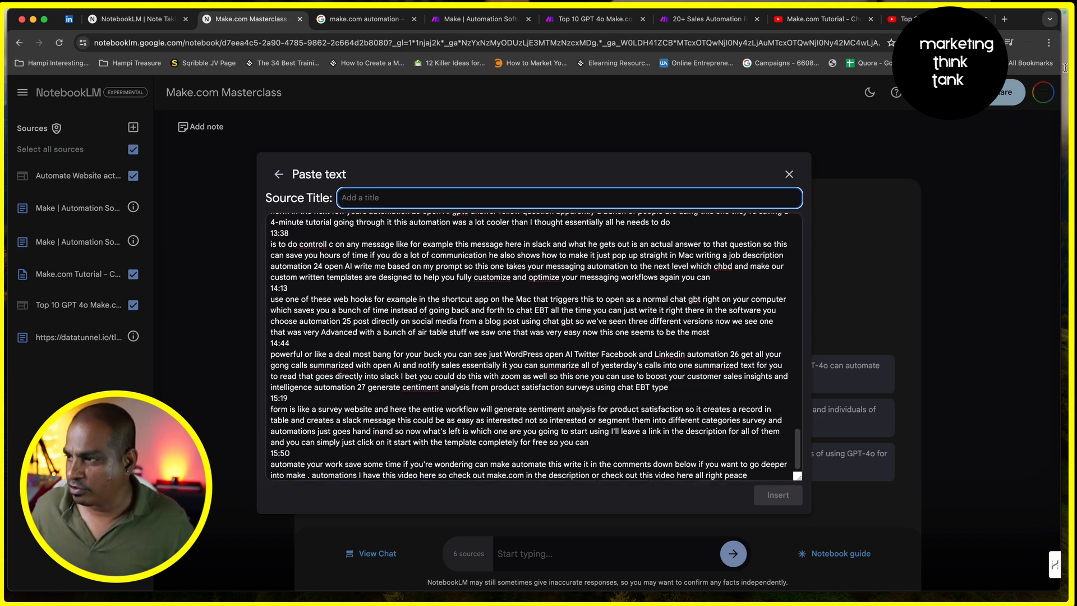
click(905, 19)
triple_click(376, 382)
key(super+c)
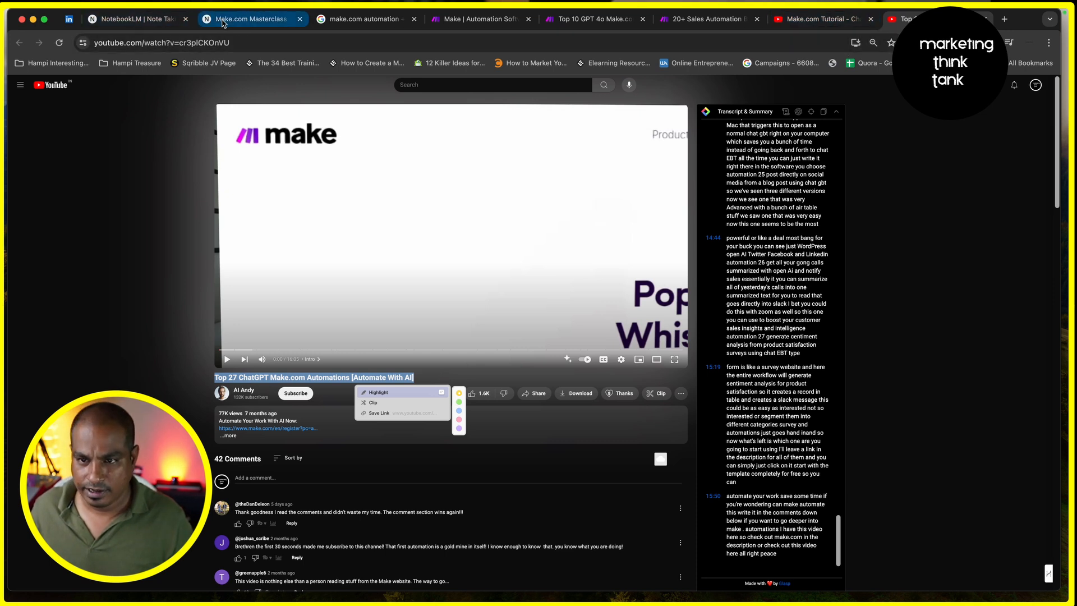
click(250, 19)
key(super+v)
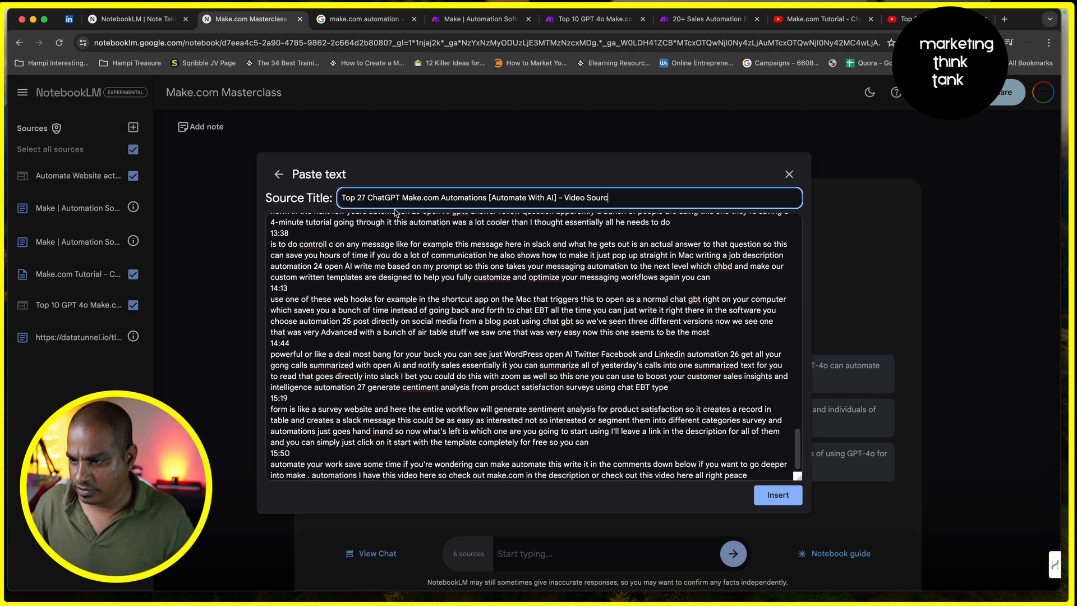
click(785, 496)
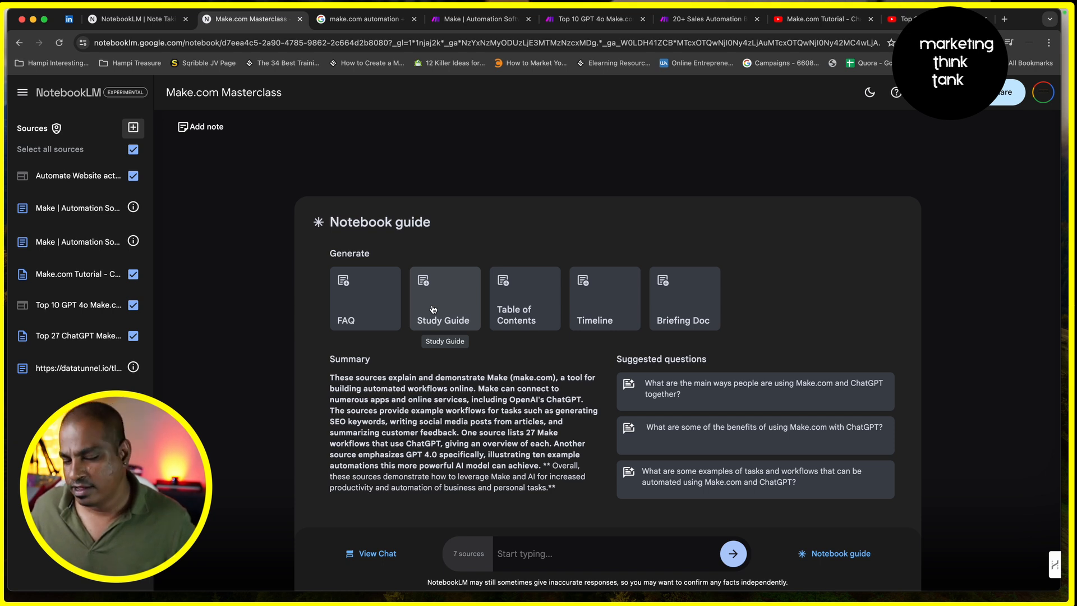
- Generate a table of contents from the notebook's sources and read through the saved note
click(530, 317)
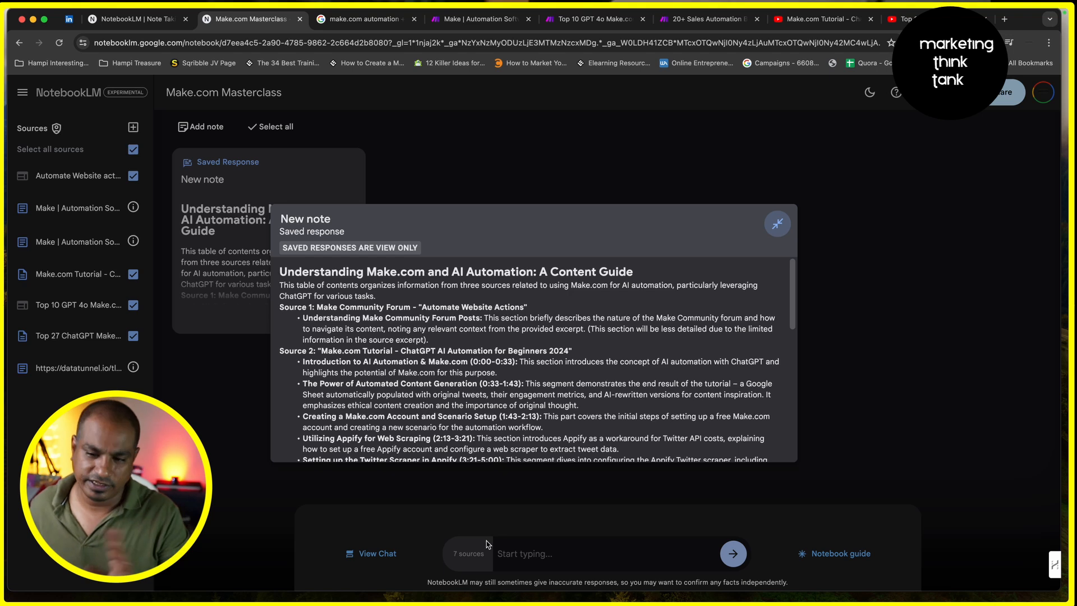
scroll(465, 346, down, 8)
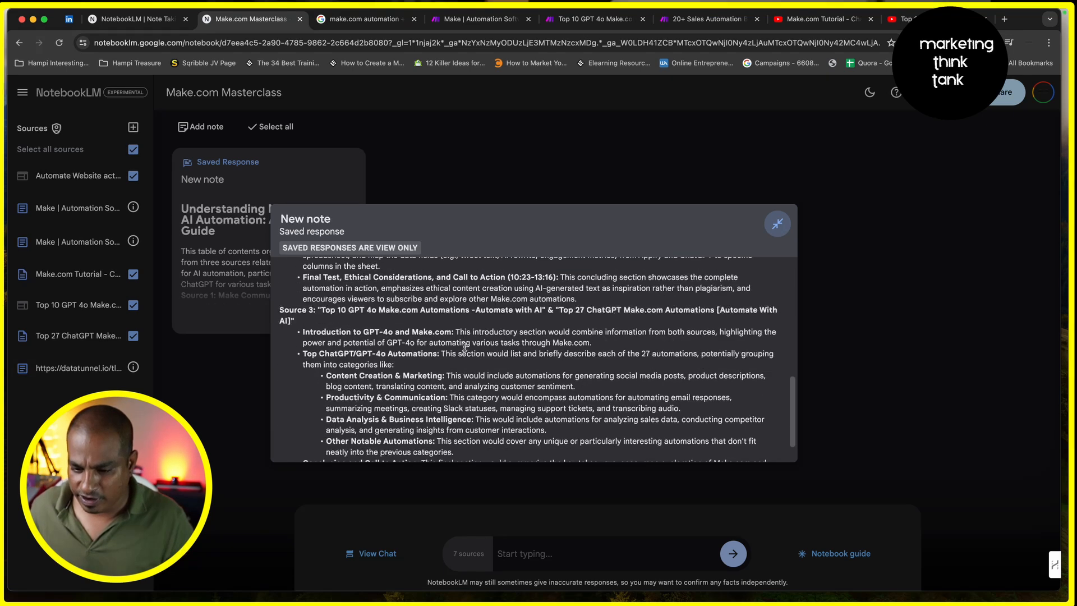
scroll(464, 346, down, 2)
scroll(464, 345, up, 10)
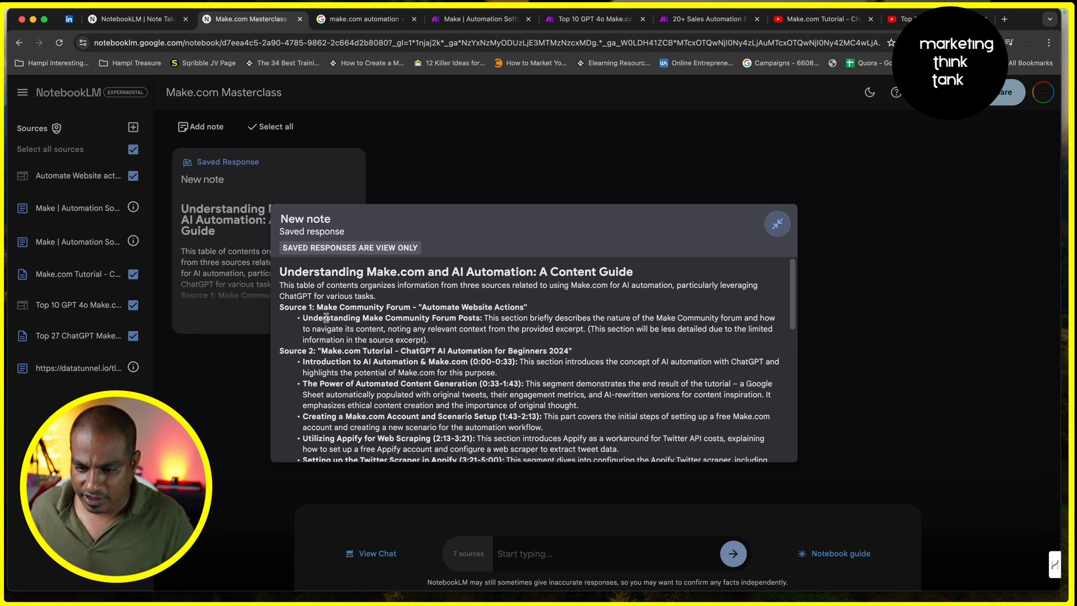
drag(322, 301, 466, 417)
scroll(451, 408, down, 20)
click(493, 175)
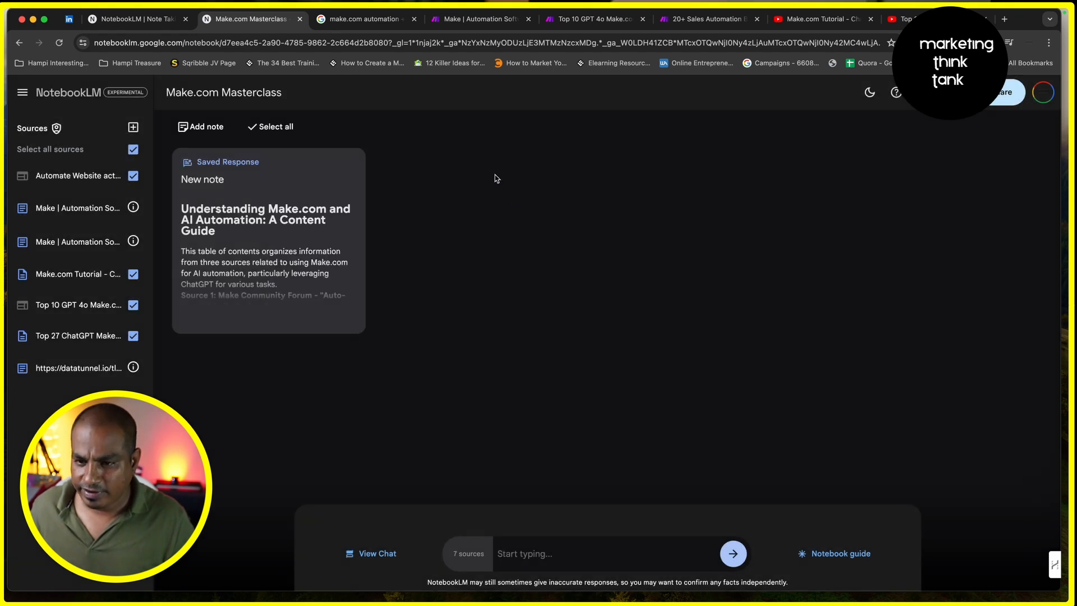
- Add two blank written notes to the notebook and request a summary of both
click(197, 125)
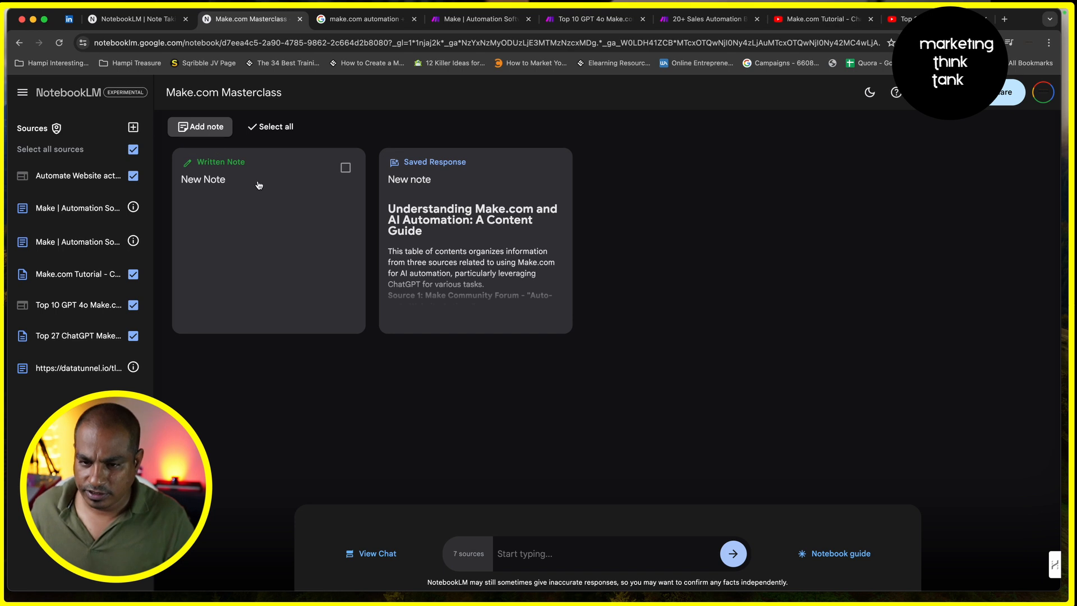
click(343, 170)
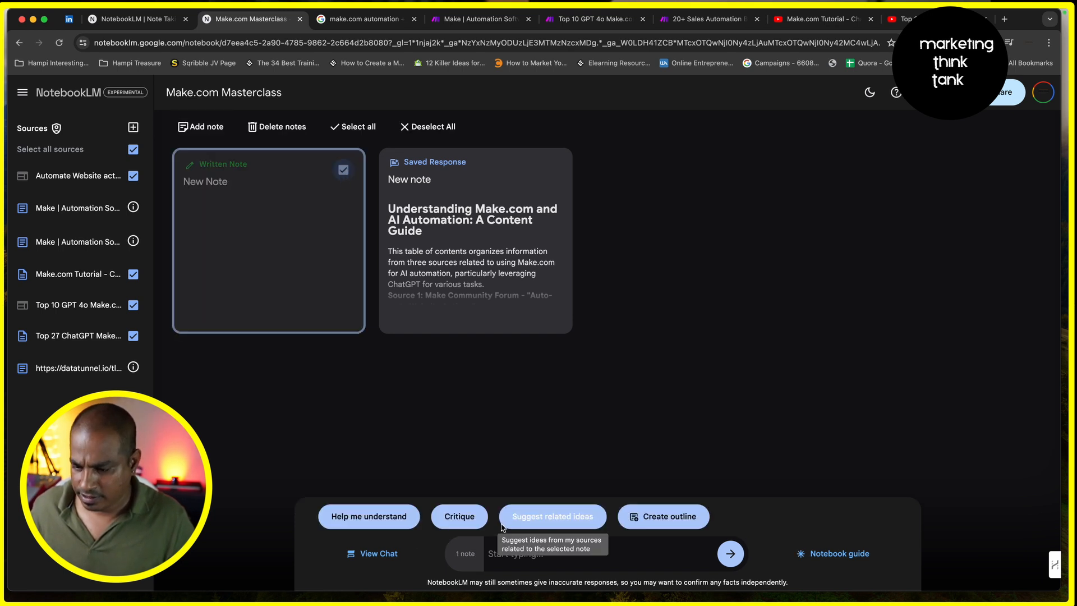
click(205, 128)
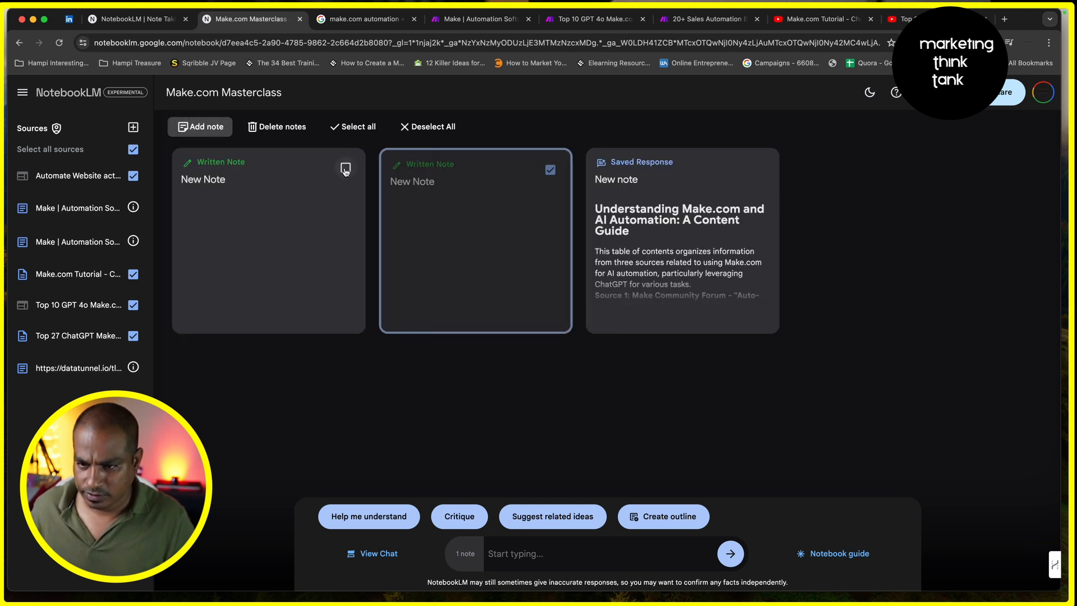
click(344, 169)
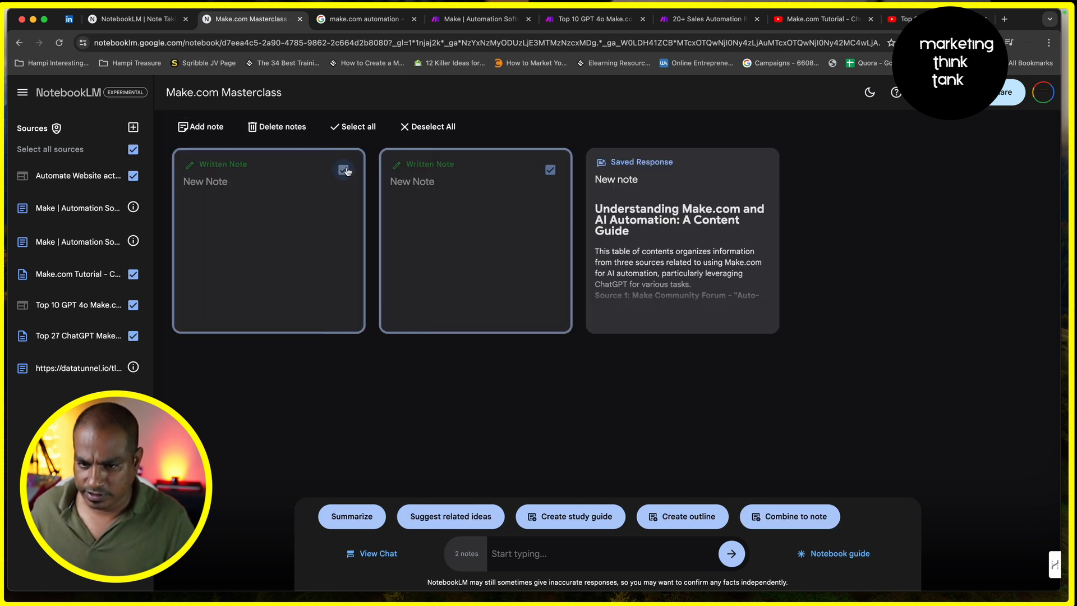
click(349, 526)
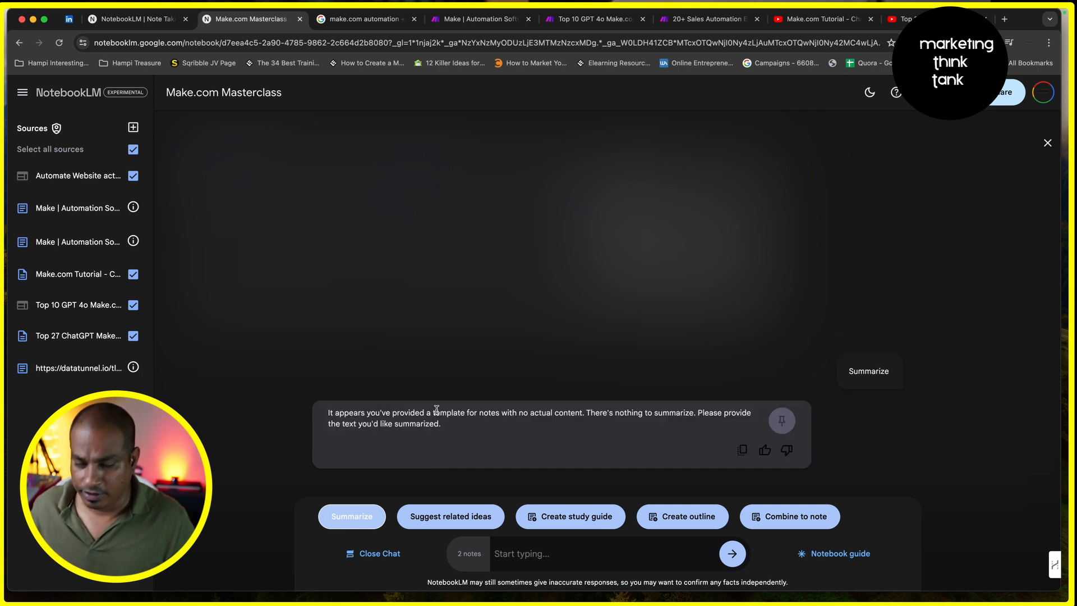
click(375, 277)
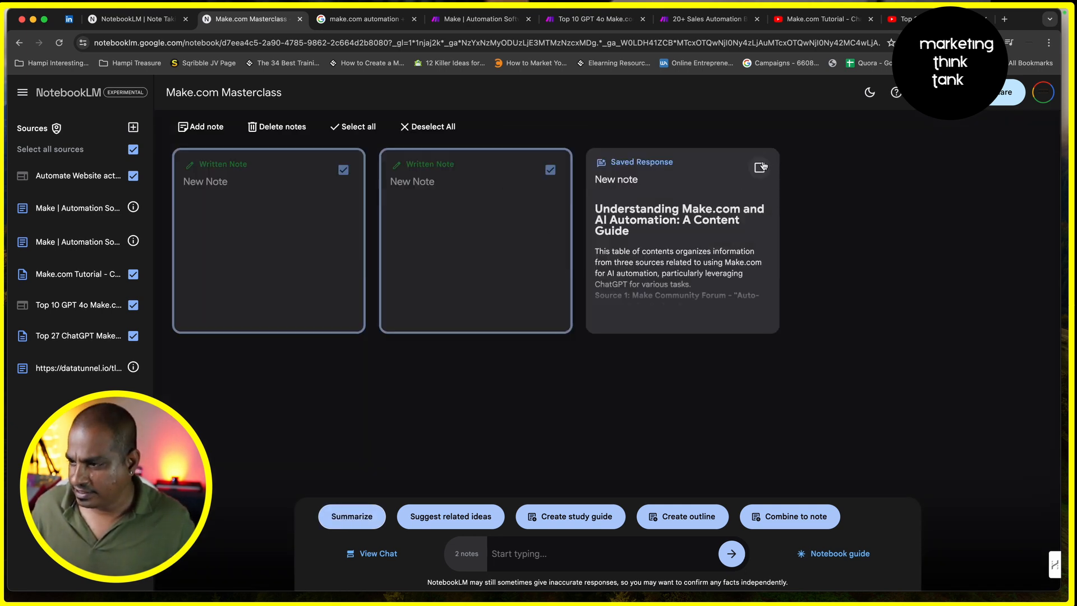
- Include the table of contents note in the selection, create a study guide from all three notes and read it through
click(757, 170)
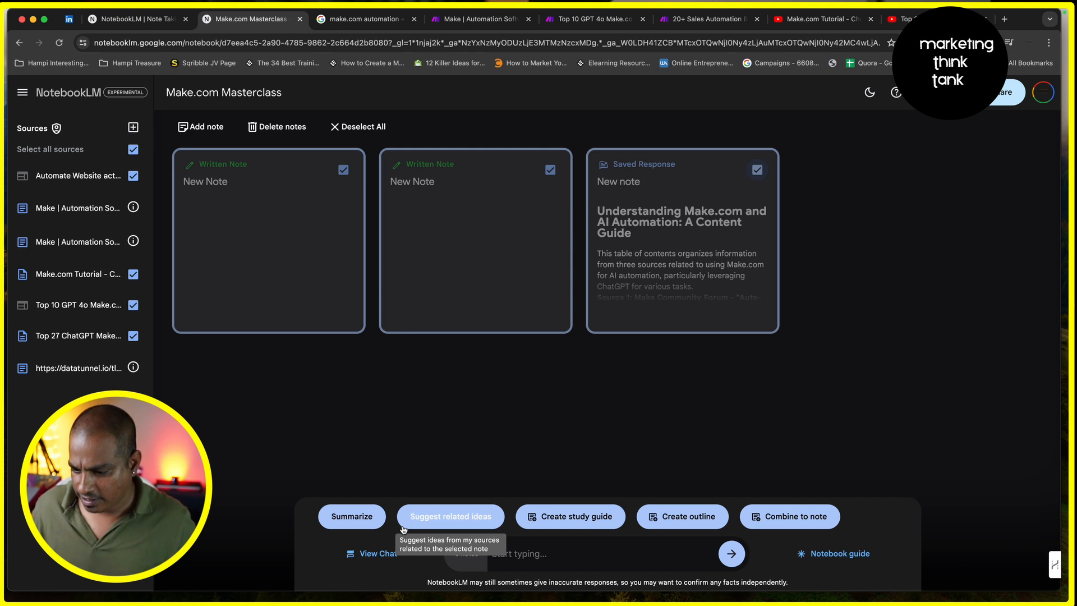
click(570, 522)
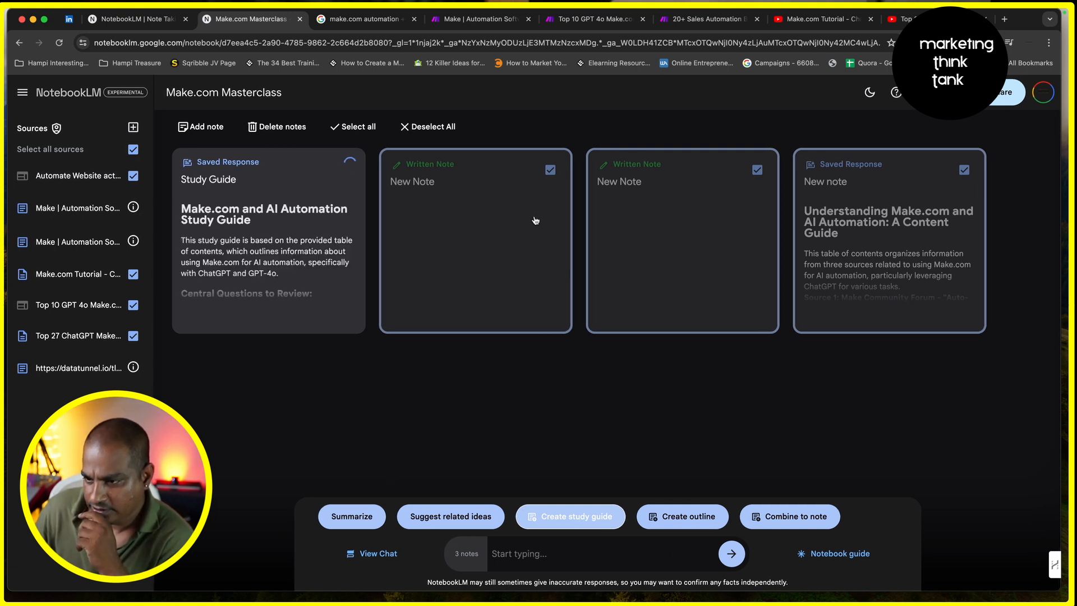
click(256, 251)
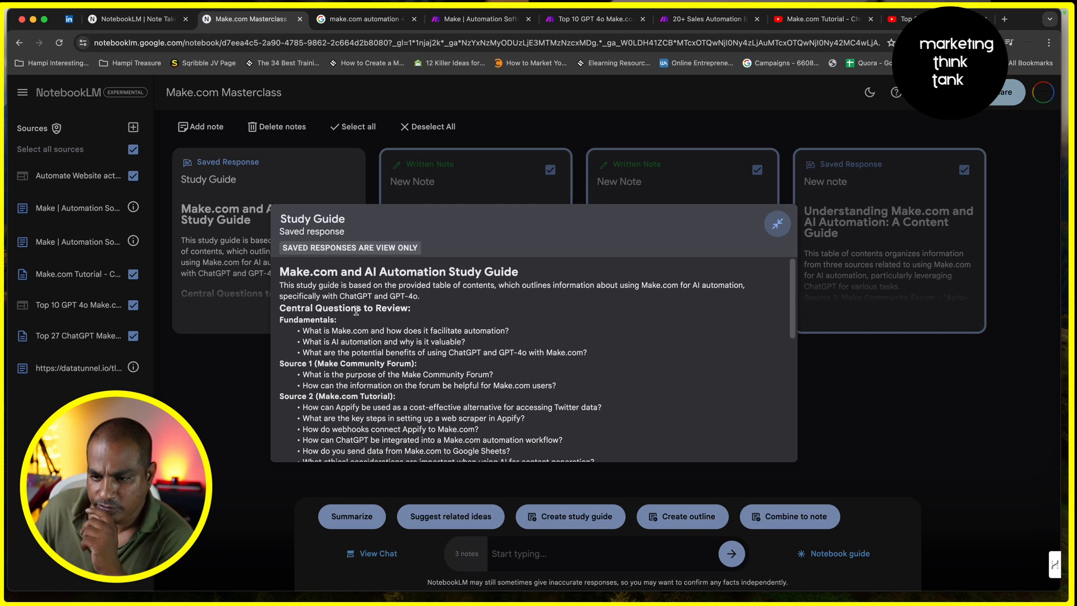
scroll(387, 379, down, 5)
scroll(391, 387, down, 5)
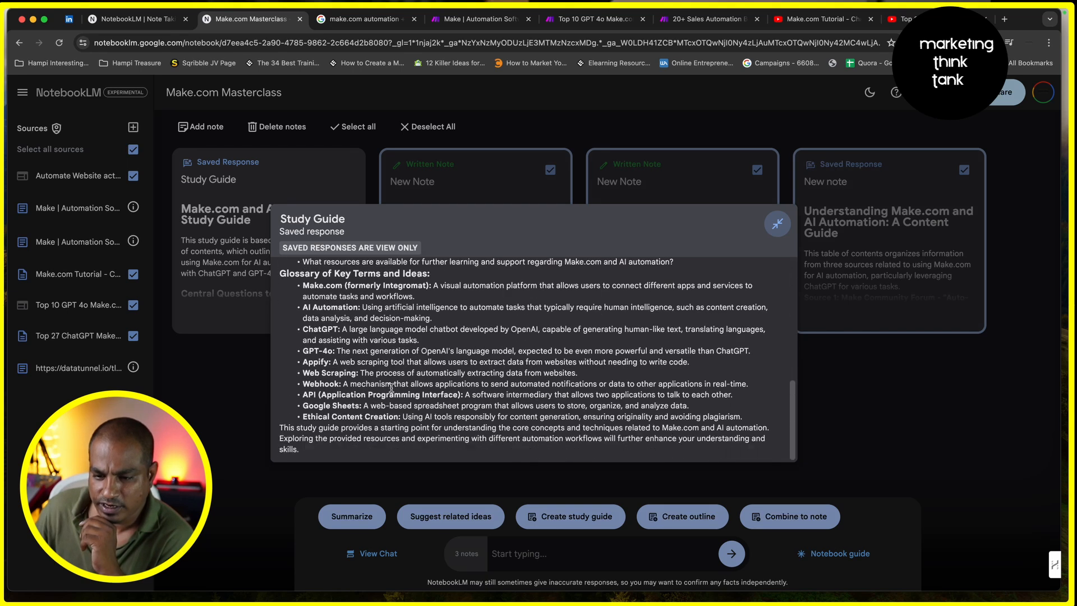
click(243, 401)
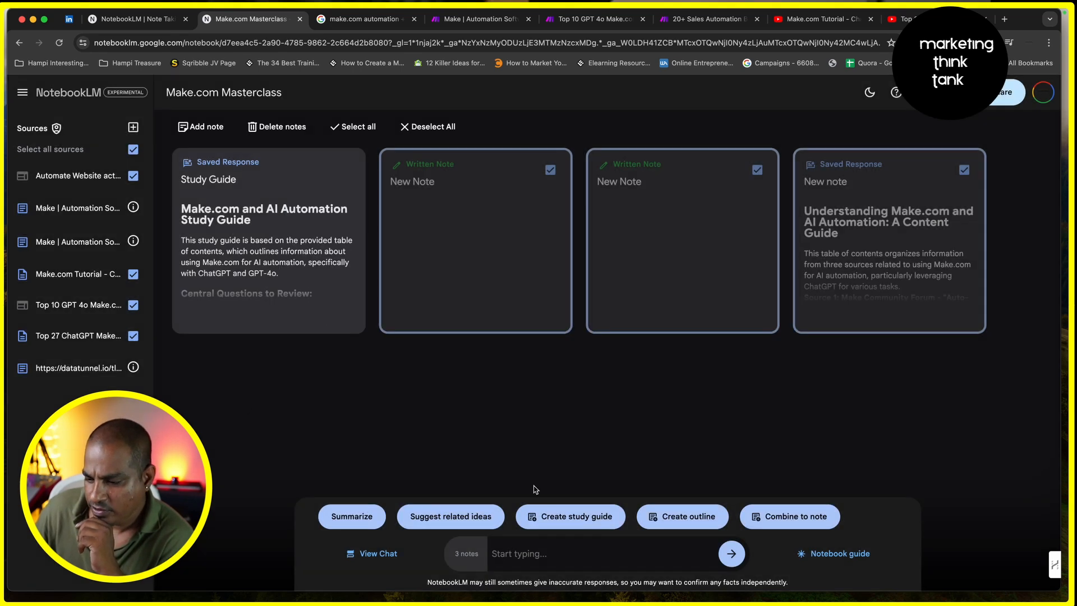
- Request related ideas for the three selected notes and read through the suggestions in the chat
click(453, 516)
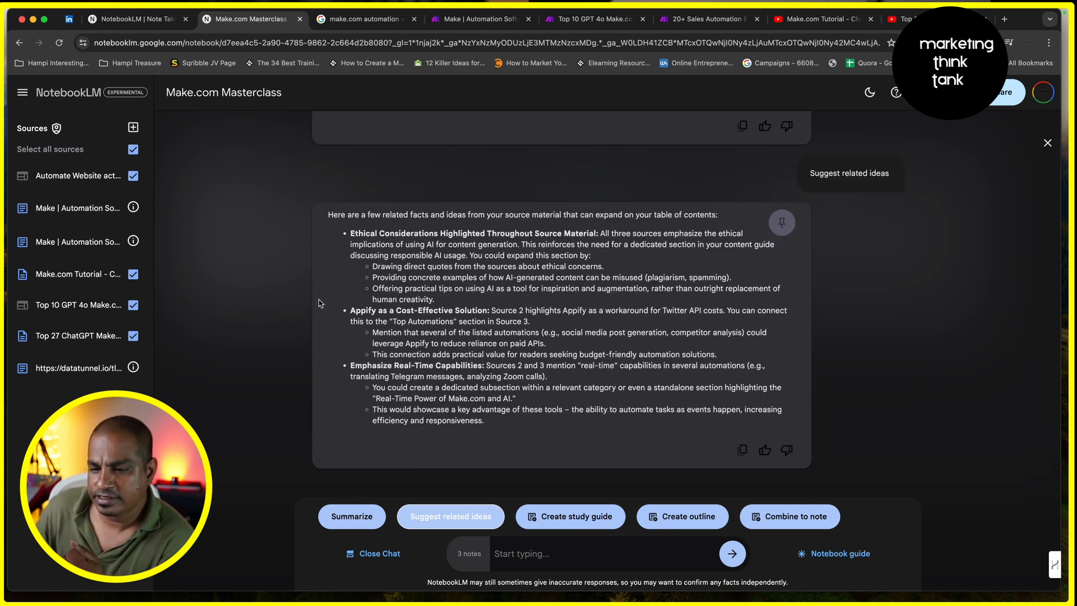
scroll(522, 364, up, 2)
scroll(522, 364, down, 2)
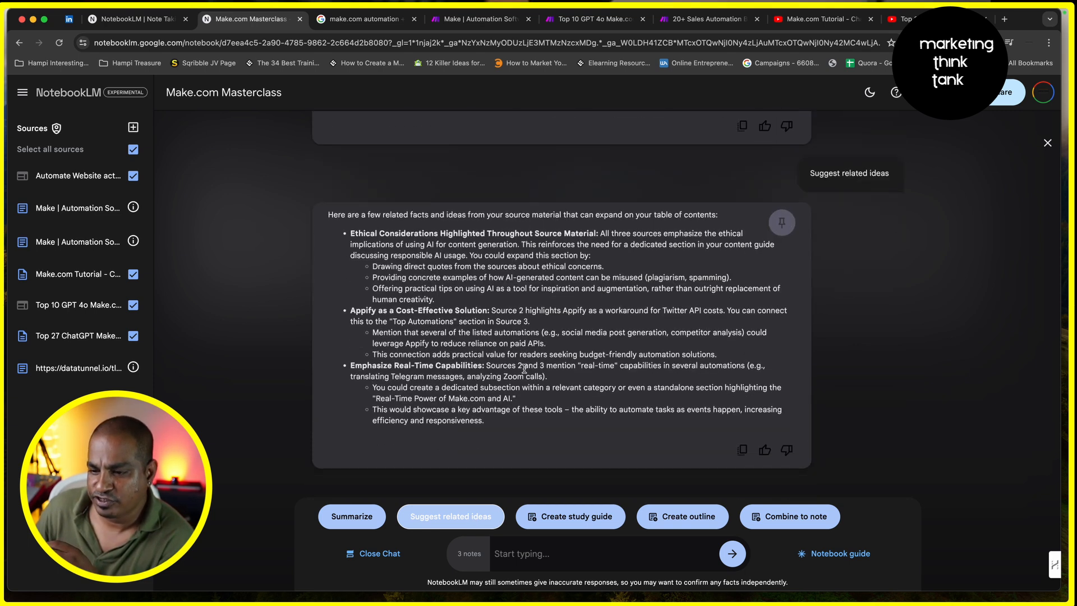
drag(333, 216, 716, 218)
click(599, 256)
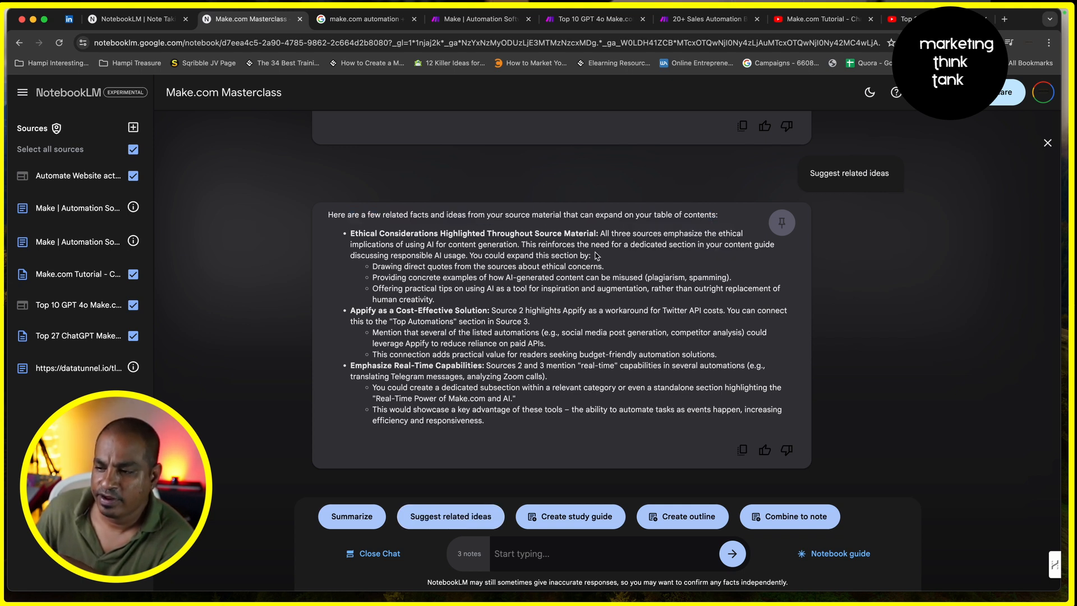
drag(352, 233, 528, 434)
click(527, 435)
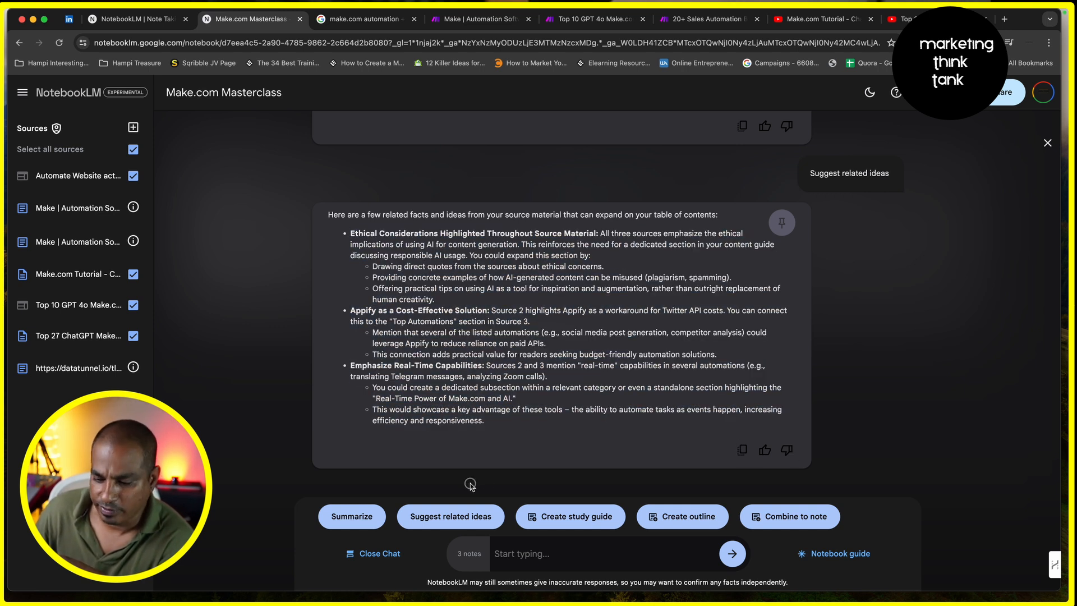
- Close the chat and begin a prompt requesting a consolidated list of make.com marketing automations from all sources, to educate marketers and business owners
click(1047, 142)
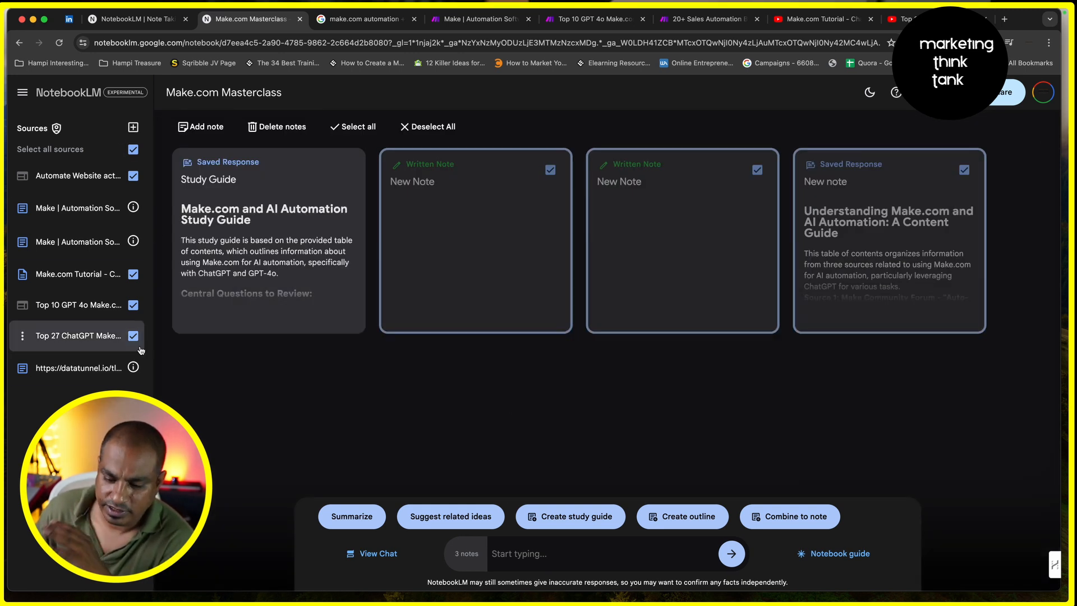
click(524, 562)
text(I wan)
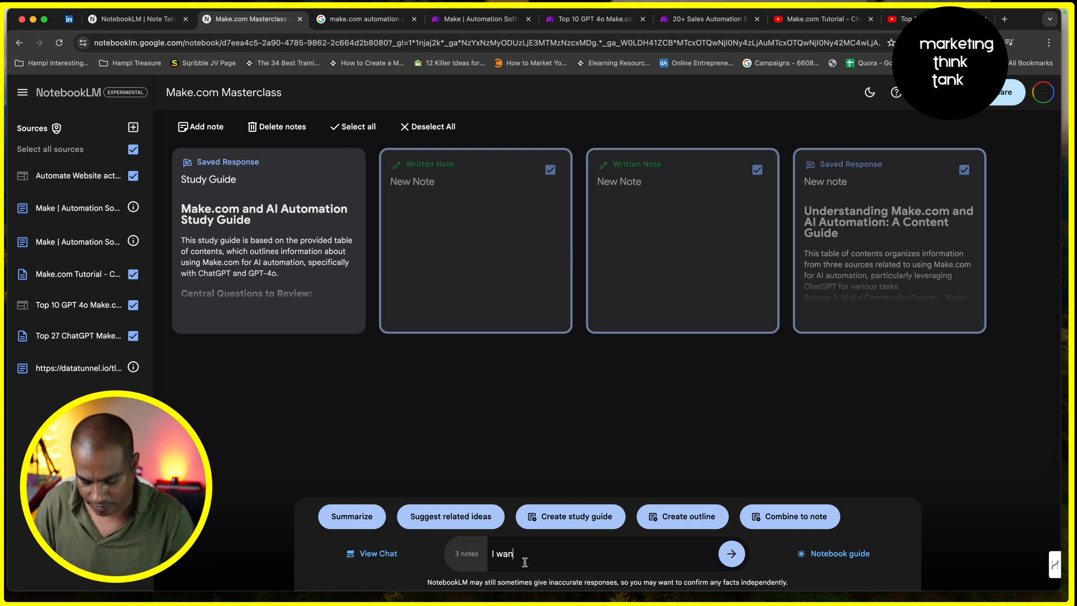
text(t you to go thr)
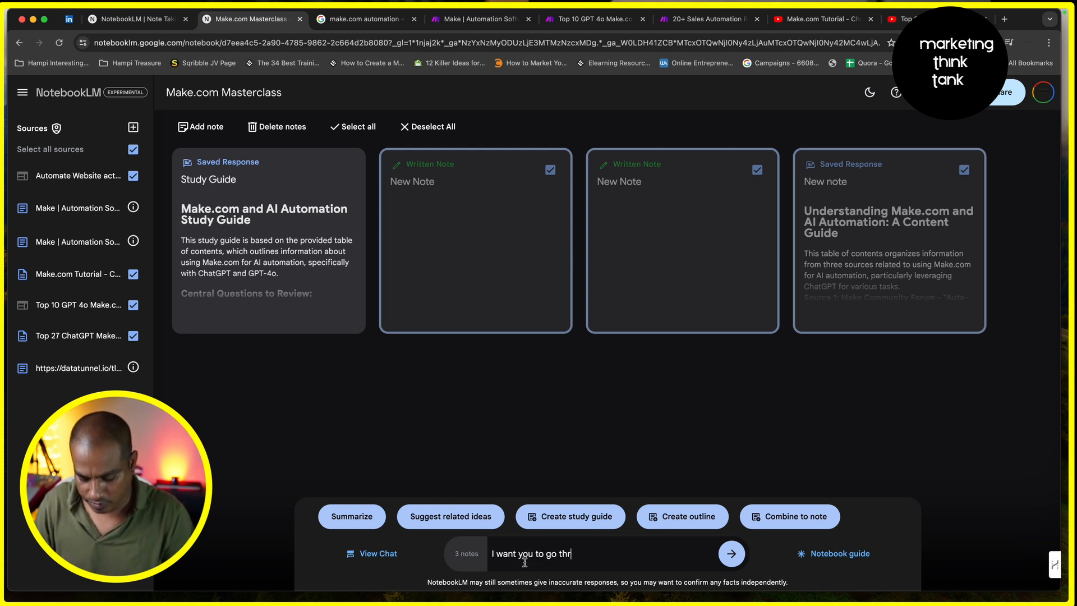
text(ough all the s)
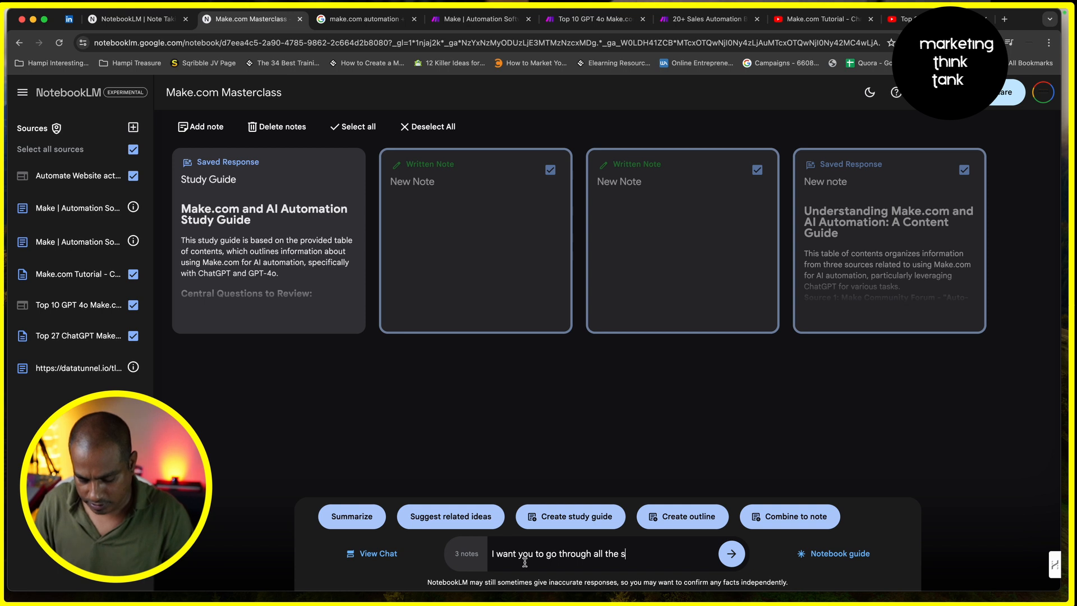
text(ources an)
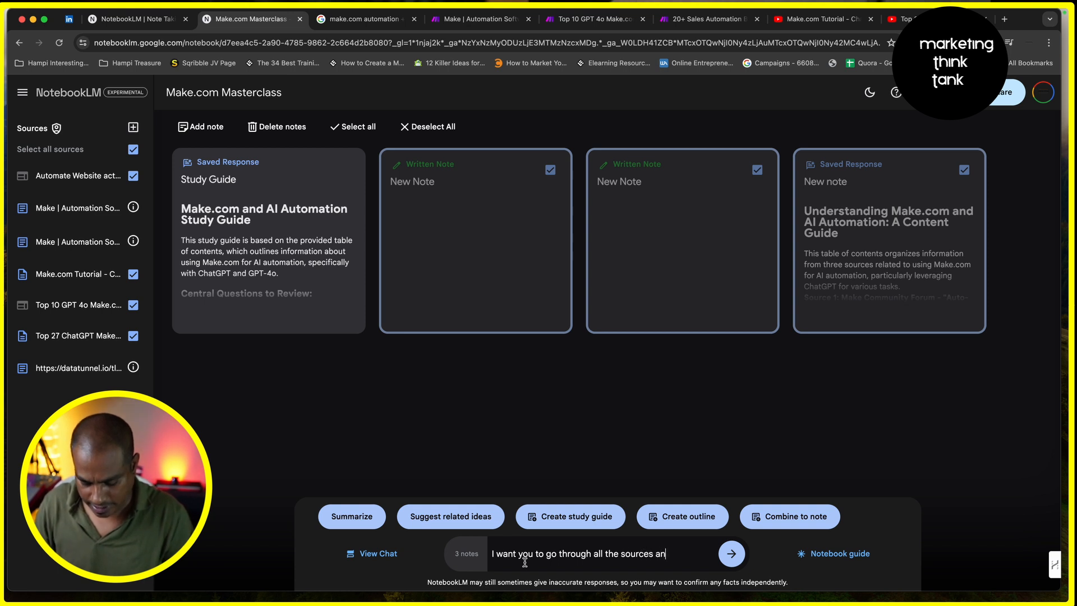
text(d come up with a )
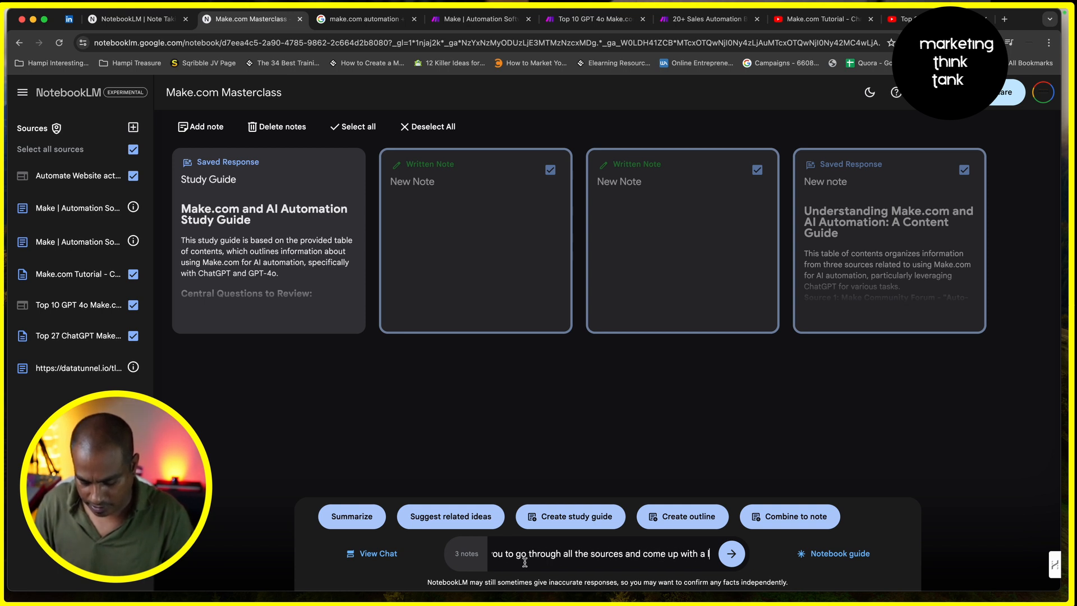
text(consolidated l)
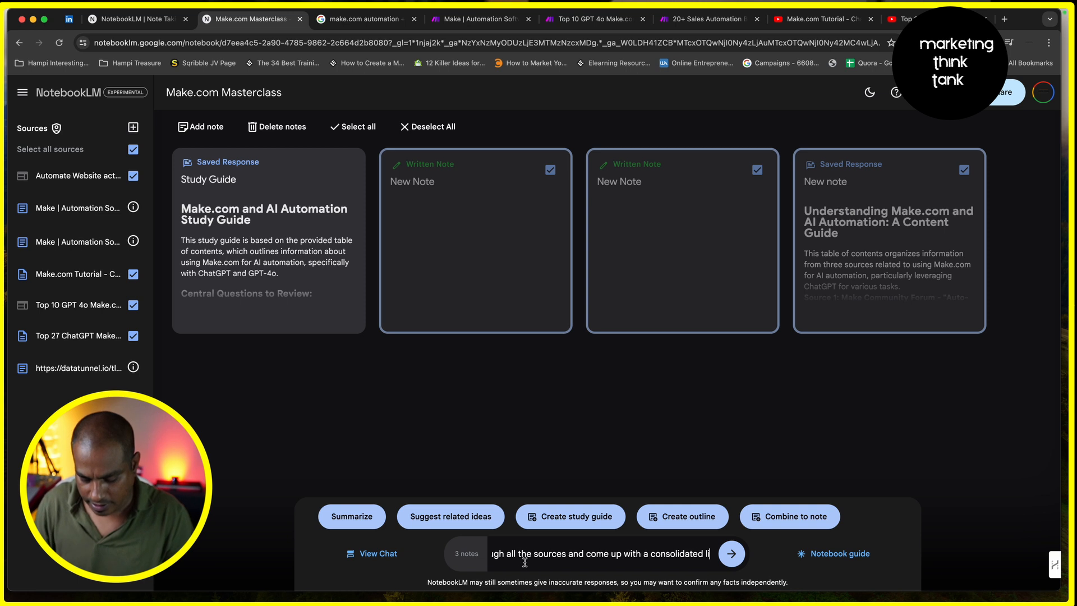
text(ist of all ma)
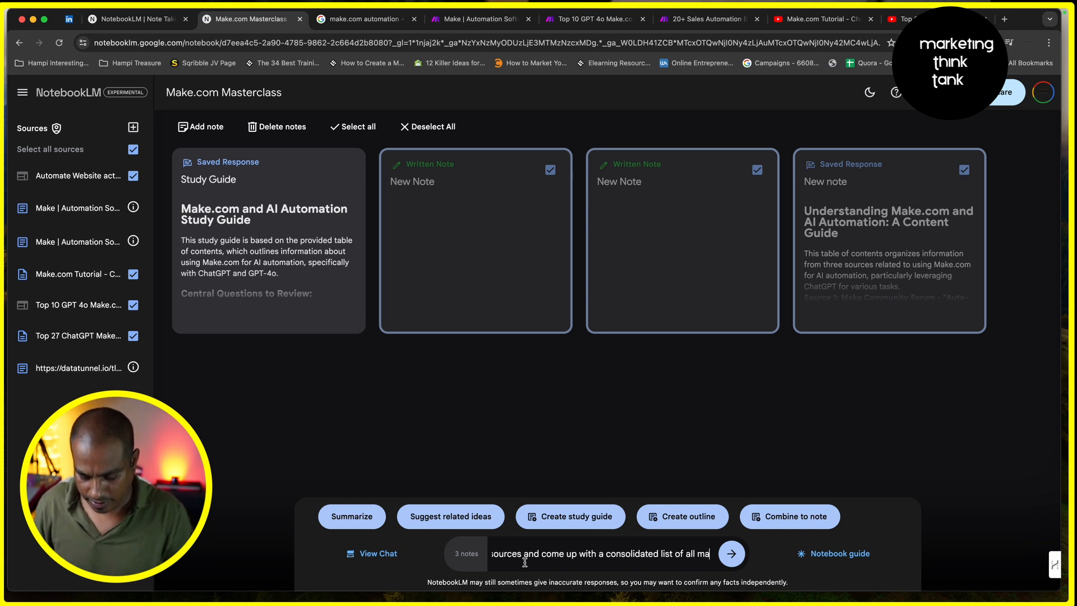
text(ke.com automatio)
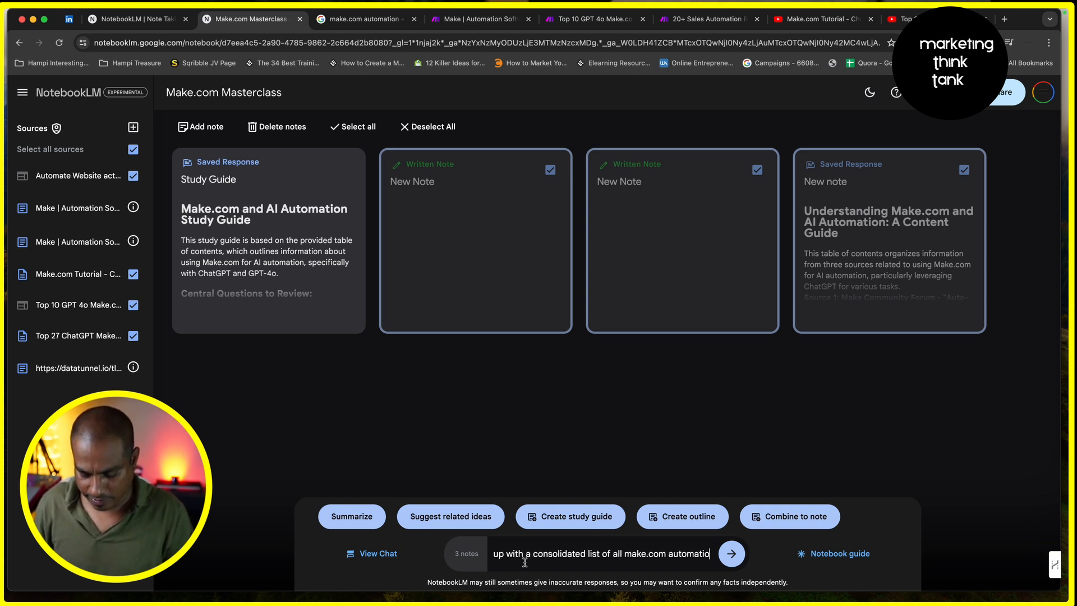
text(ns that are possi)
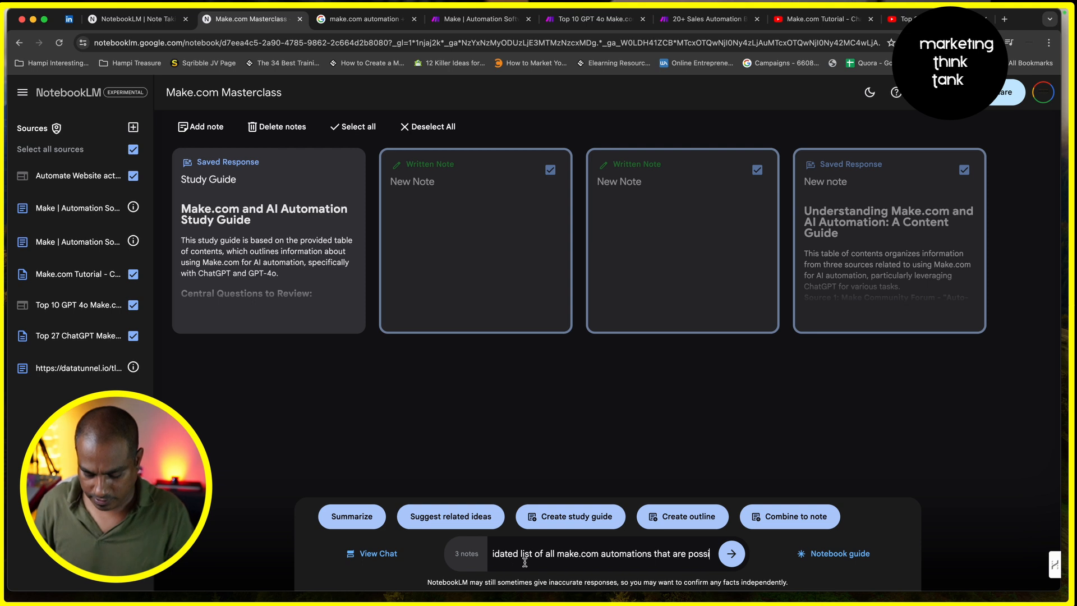
text(ble to achieve)
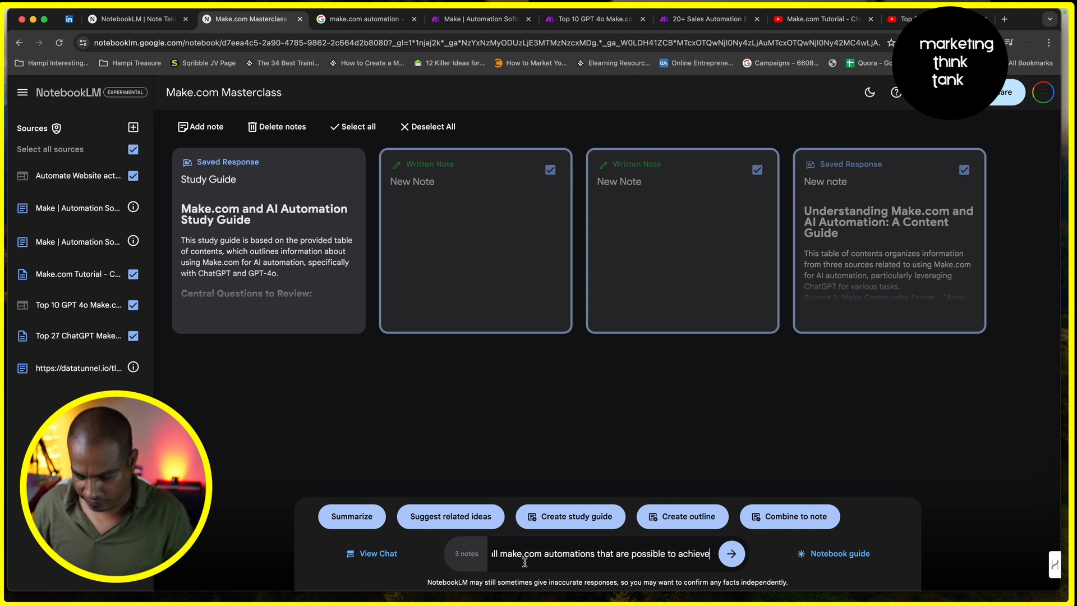
key(BackSpace)
key(BackSpace)
key(BackSpace)
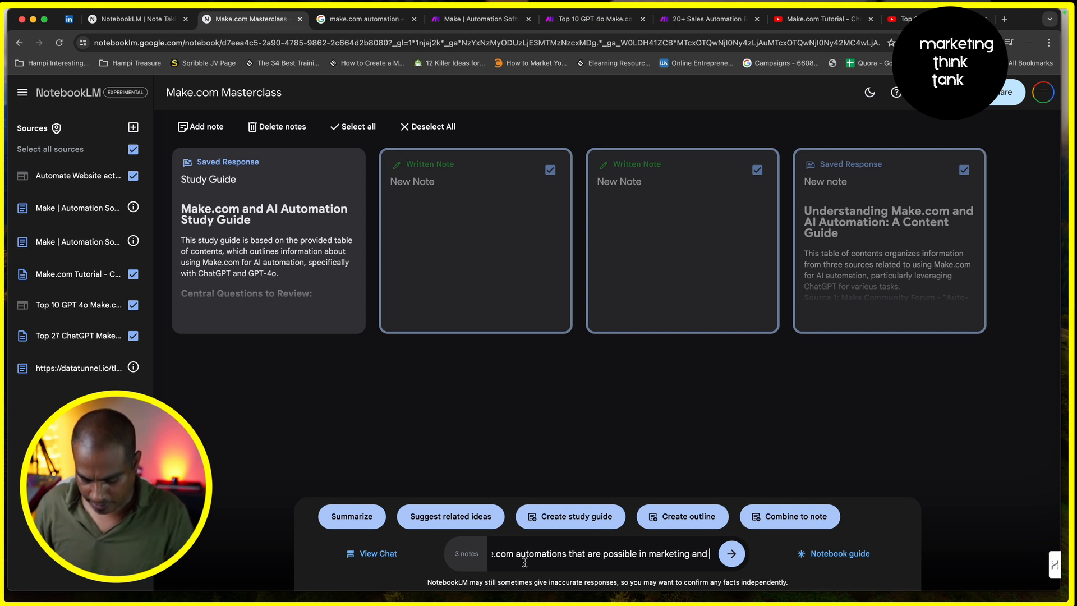
text(to edu)
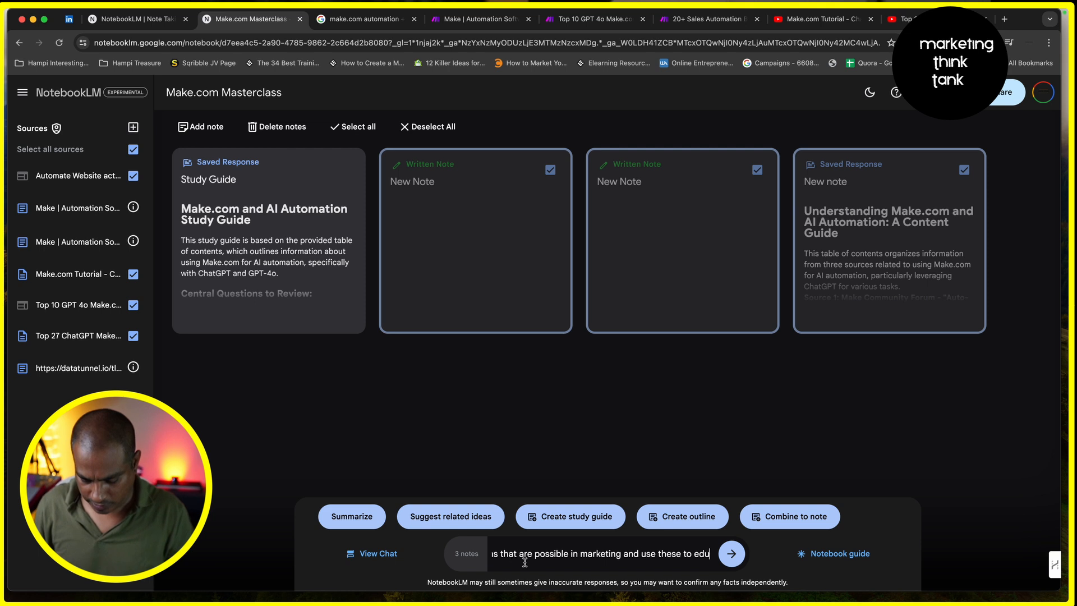
text(cate markete)
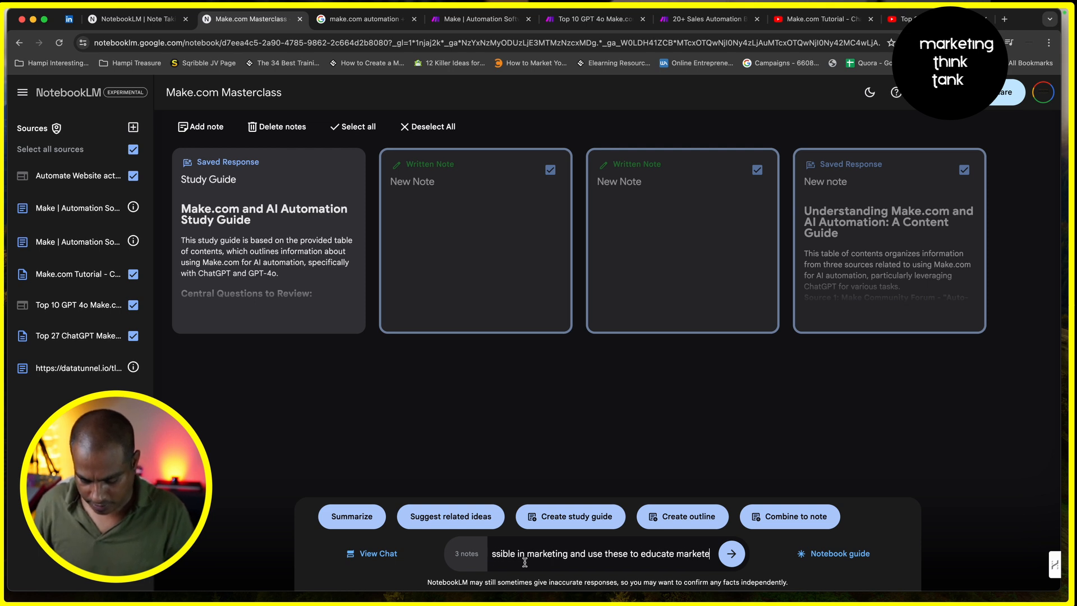
text(rs and business owners)
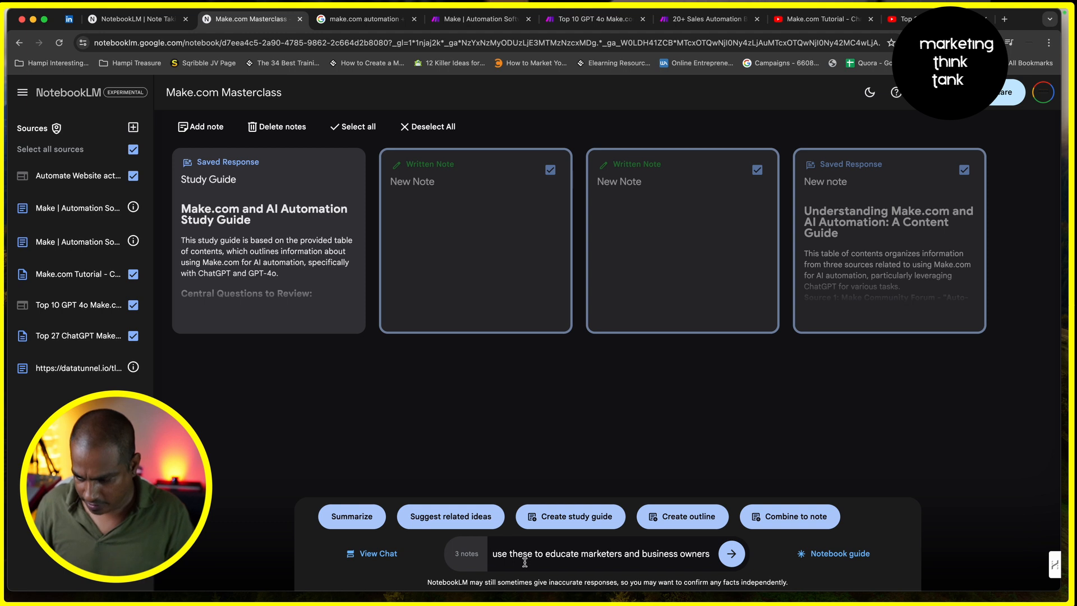
text( alike)
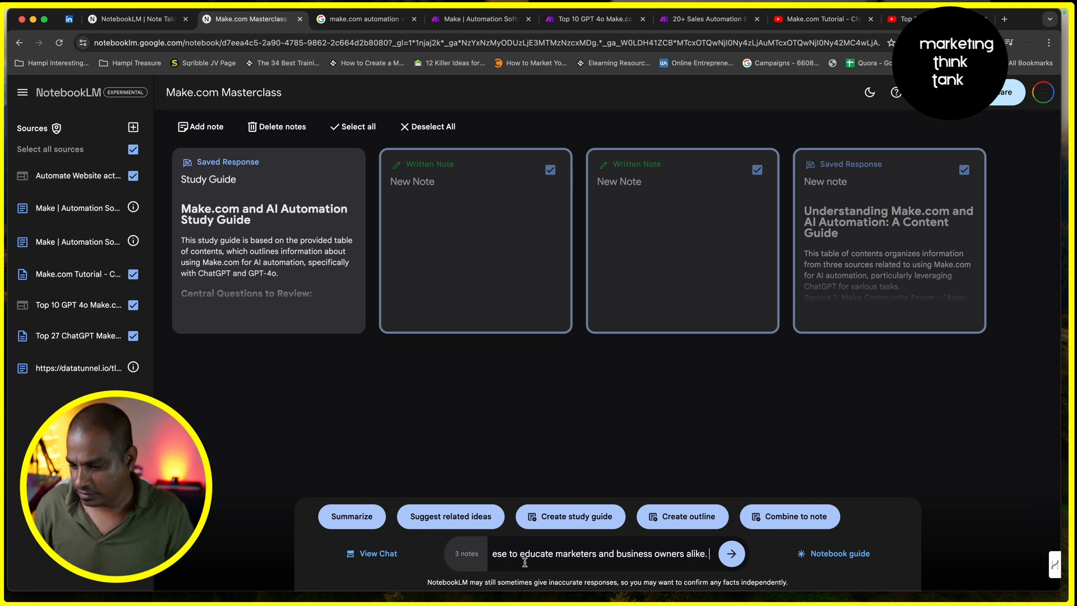
- Extend the prompt to list all the automations without missing anything, describing what each automation does and what problem it solves
text(. Make a list o)
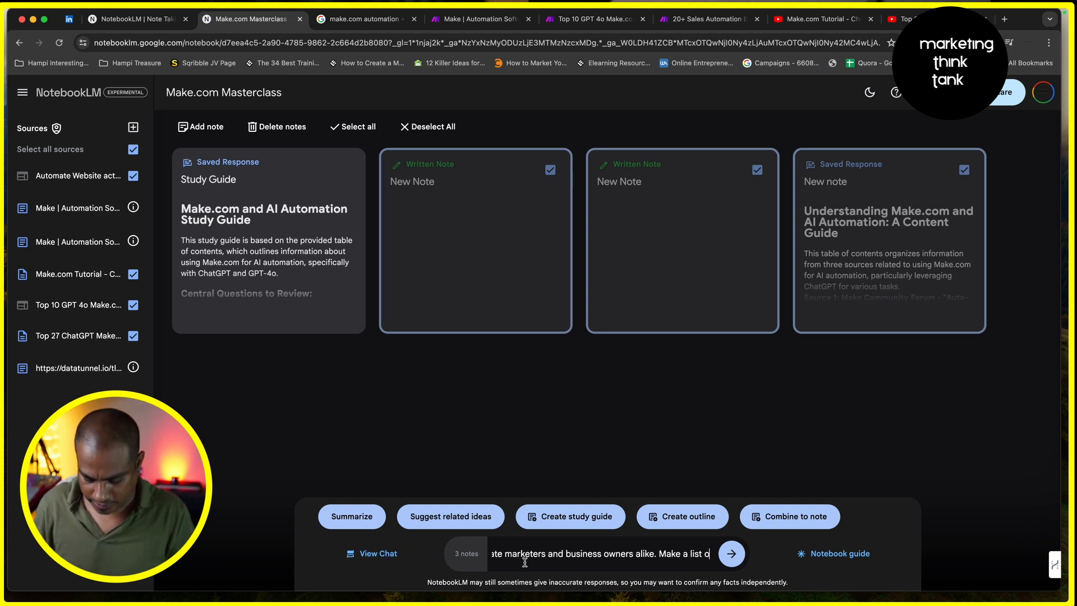
text(f all the automations)
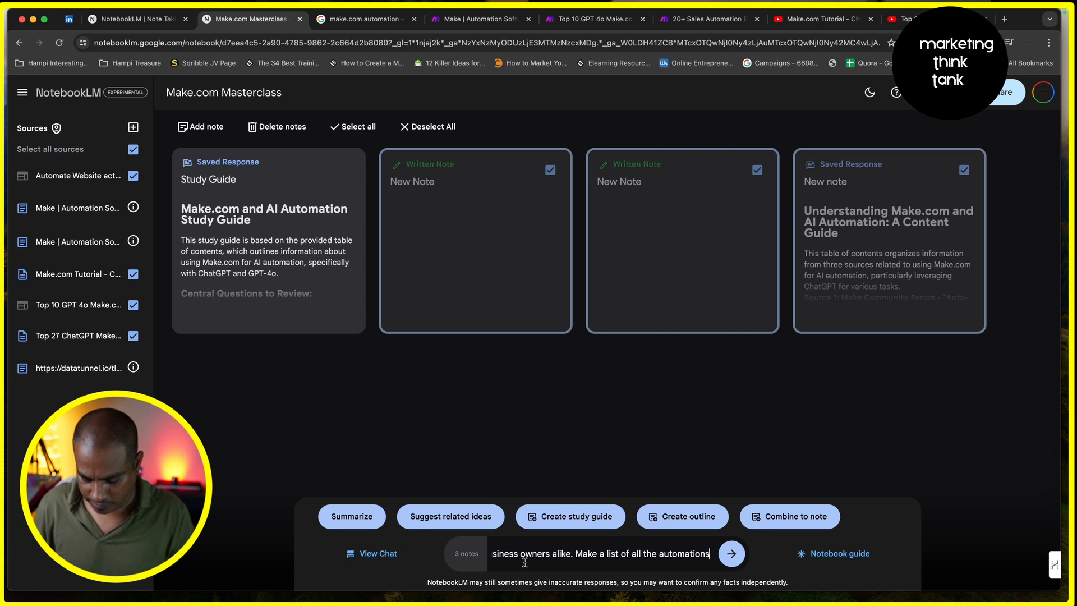
text( twithout missing anything and also add a)
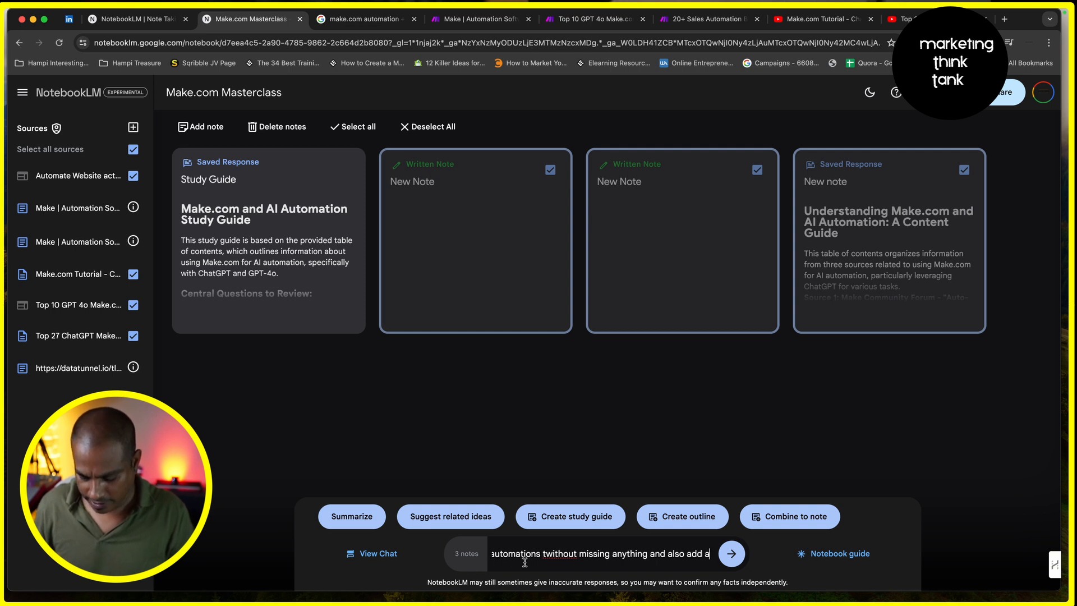
text(ion that exxplains t)
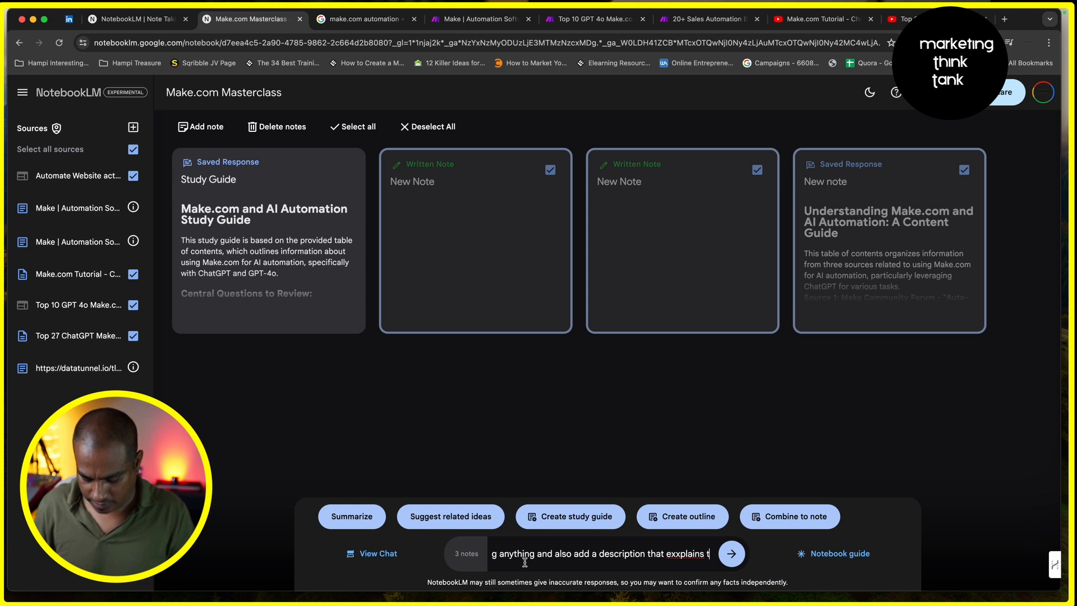
text(utomation does and)
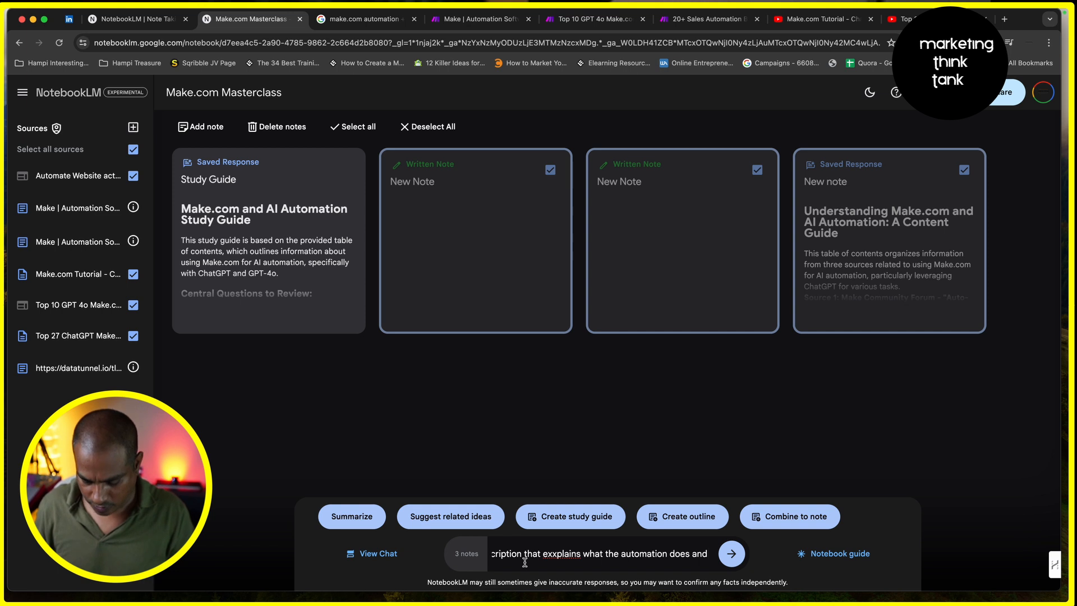
text( wjat is the prob)
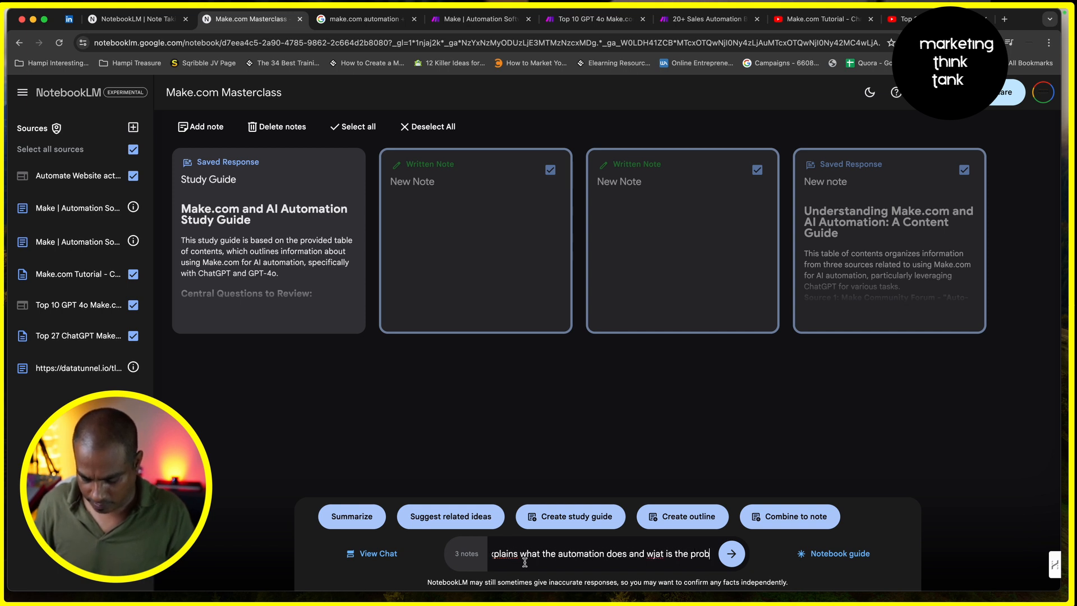
text(lem it)
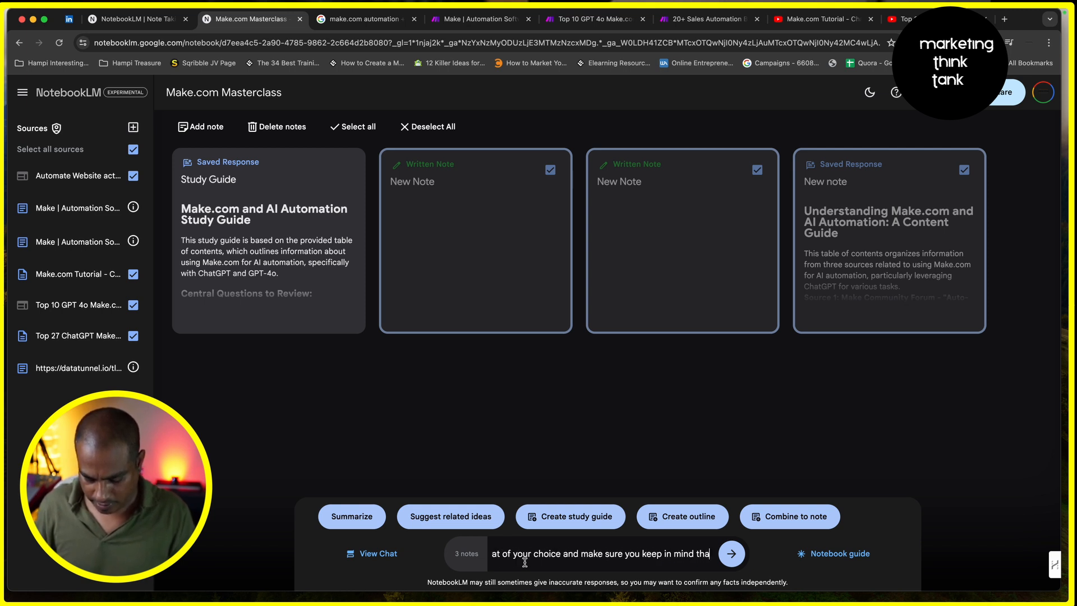
- Complete the prompt with the goal of simplifying and explaining clearly to business owners and marketers, submit it and read the reply
text(is t)
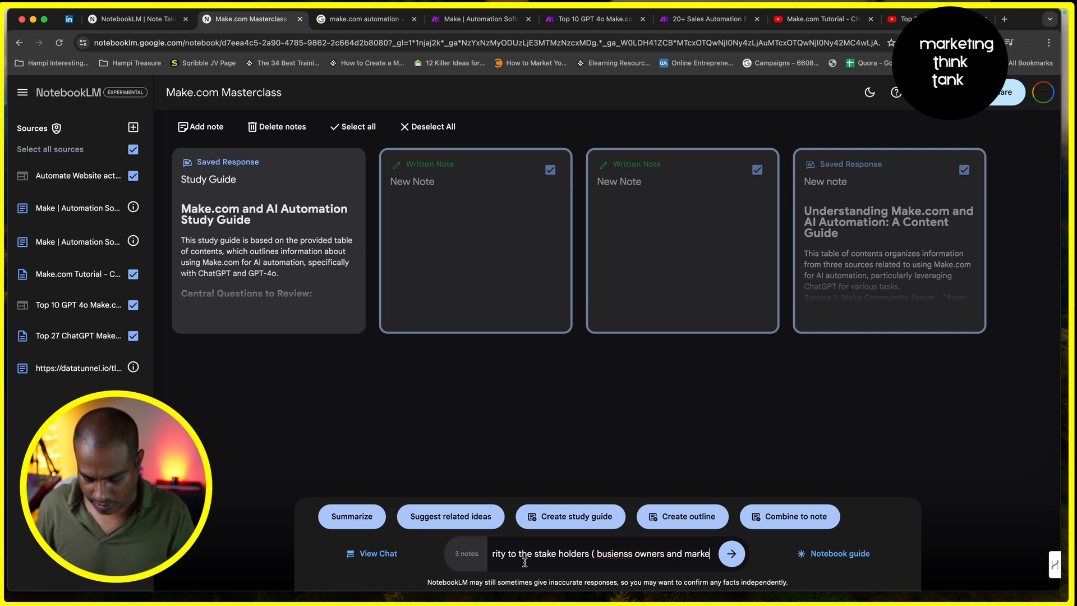
text(tiers))
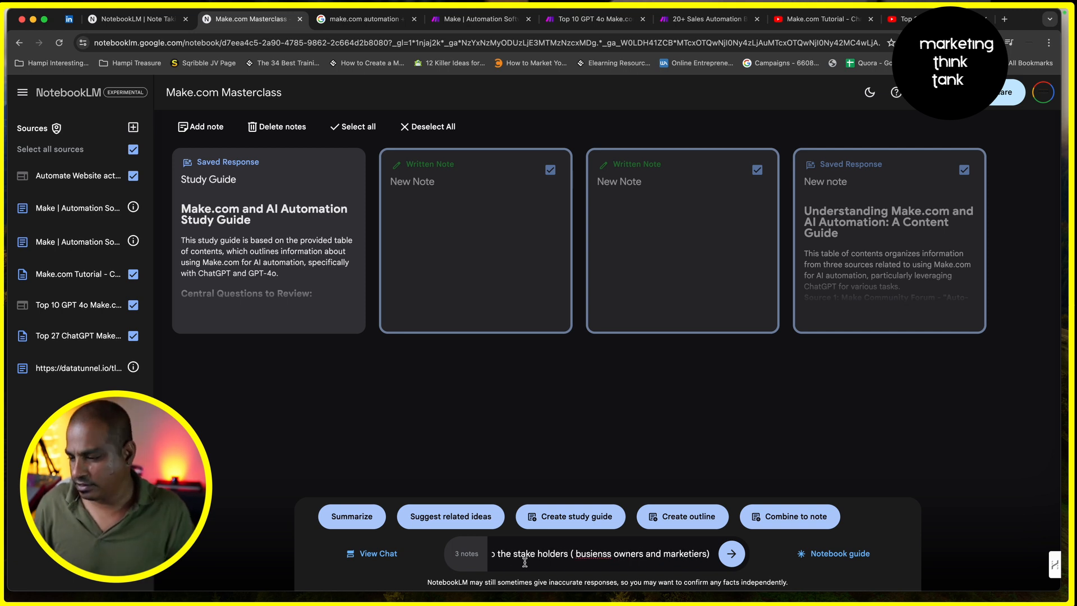
key(Return)
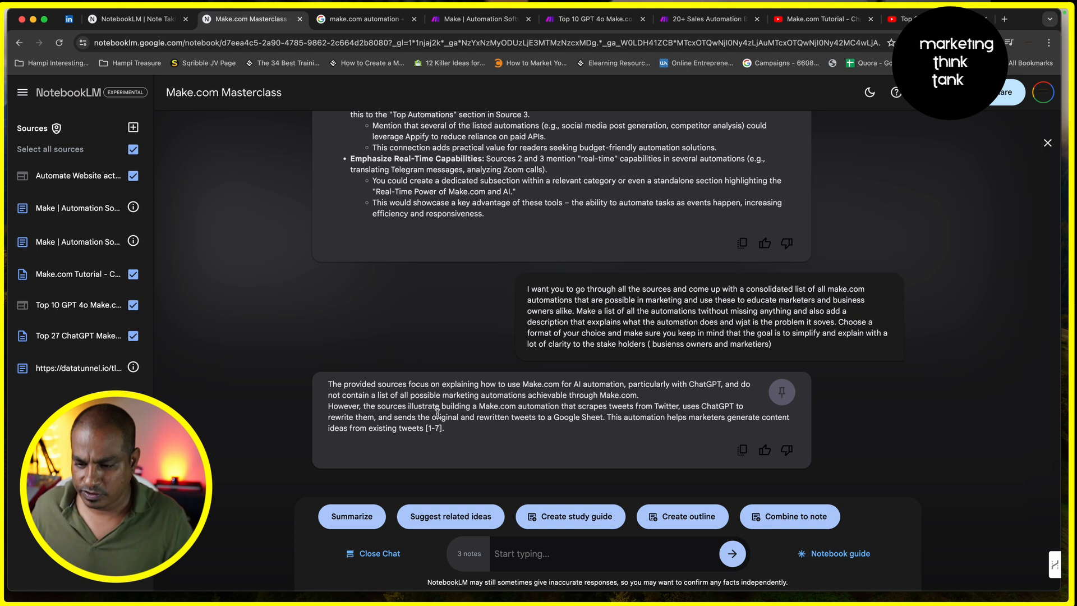
drag(485, 406, 468, 421)
click(523, 434)
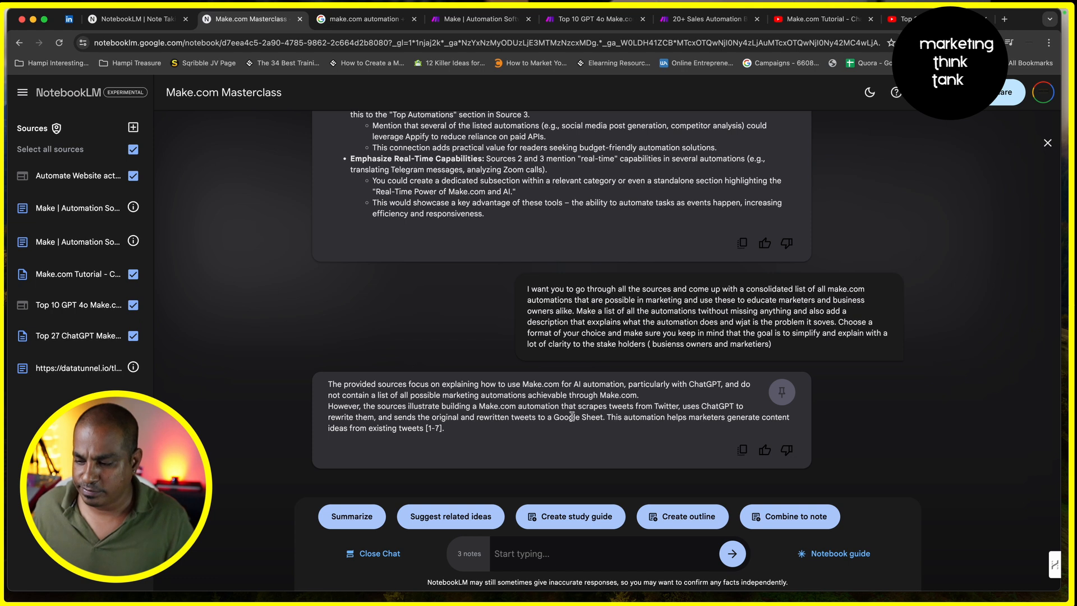
- Submit the prompt "Ok showcase these automations and include a detailed step by step instruction to do that." and read the reply
click(532, 561)
text(Ok showcas)
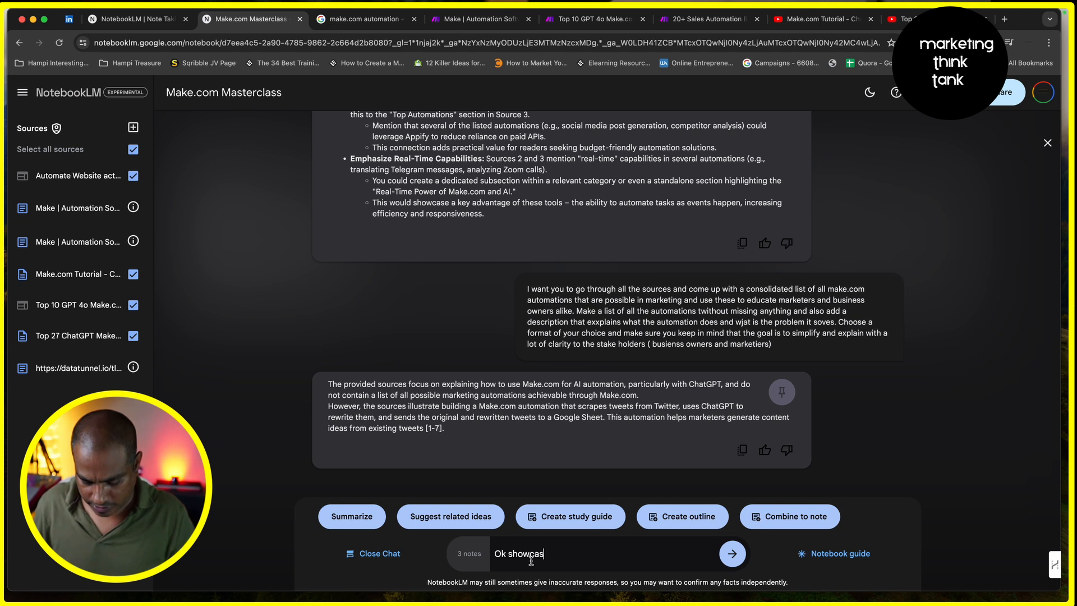
text(e these au)
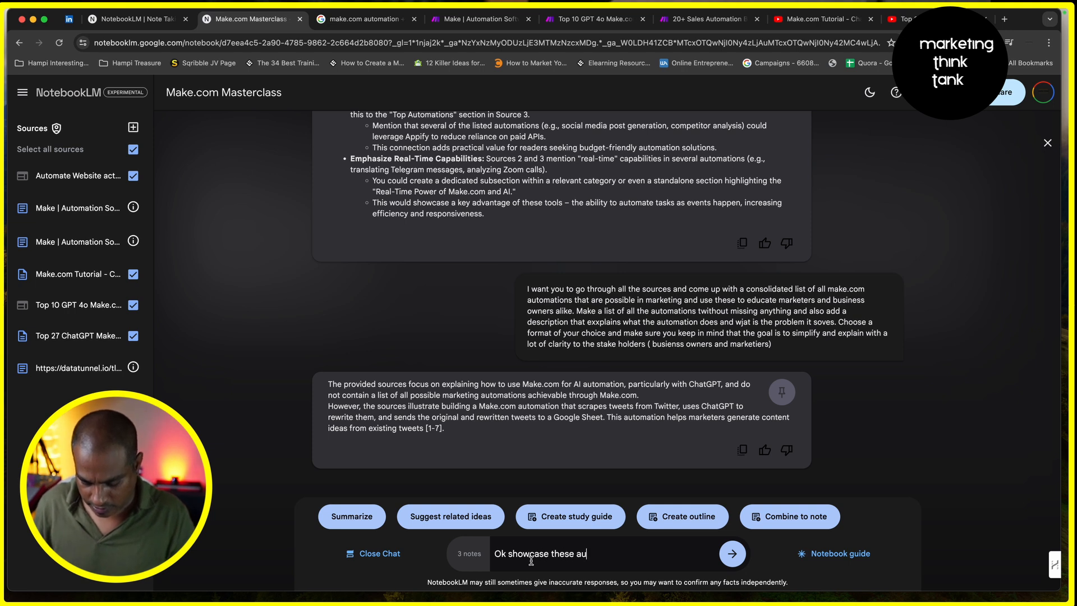
text(tomations and)
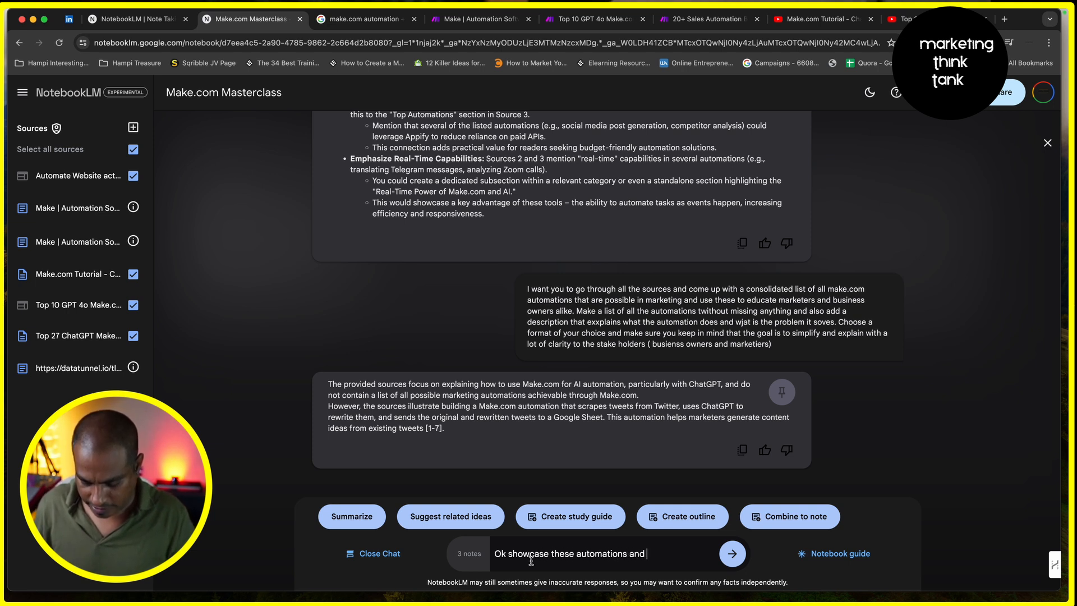
text( include a)
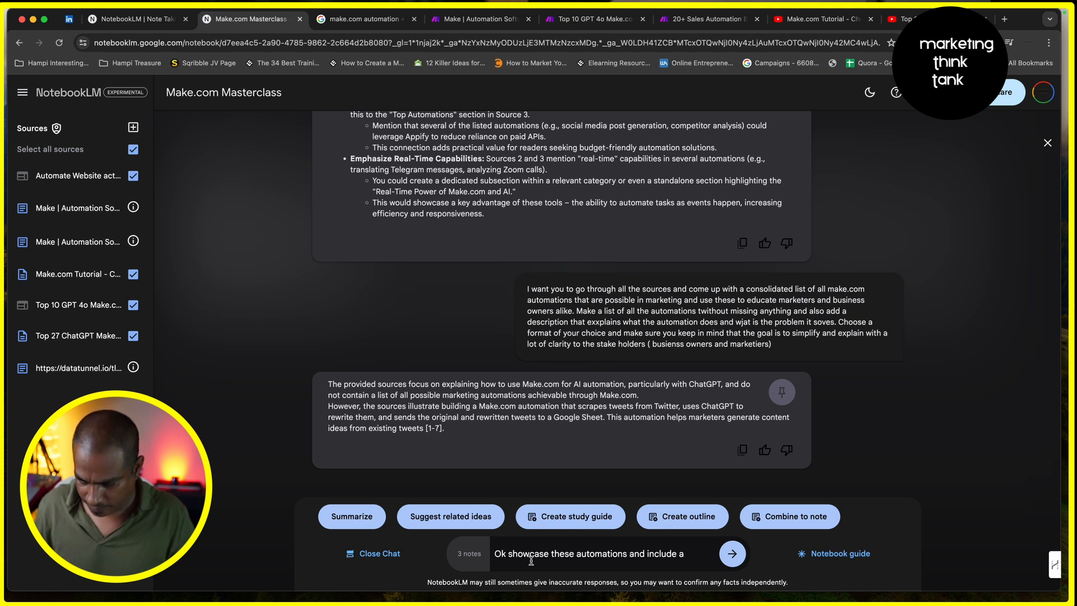
text( detailed s)
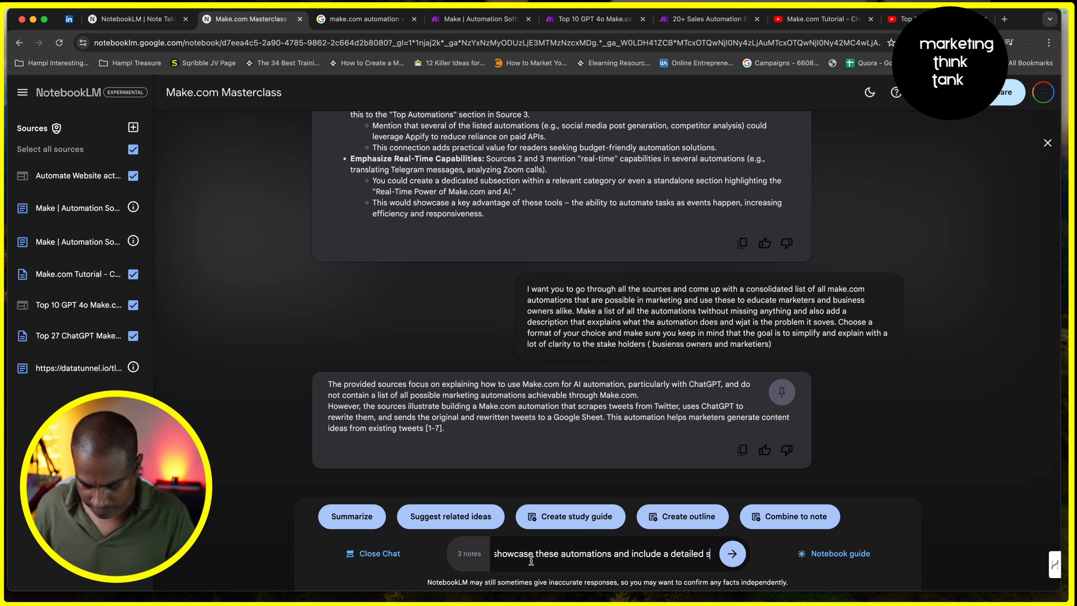
text(tep by step ins)
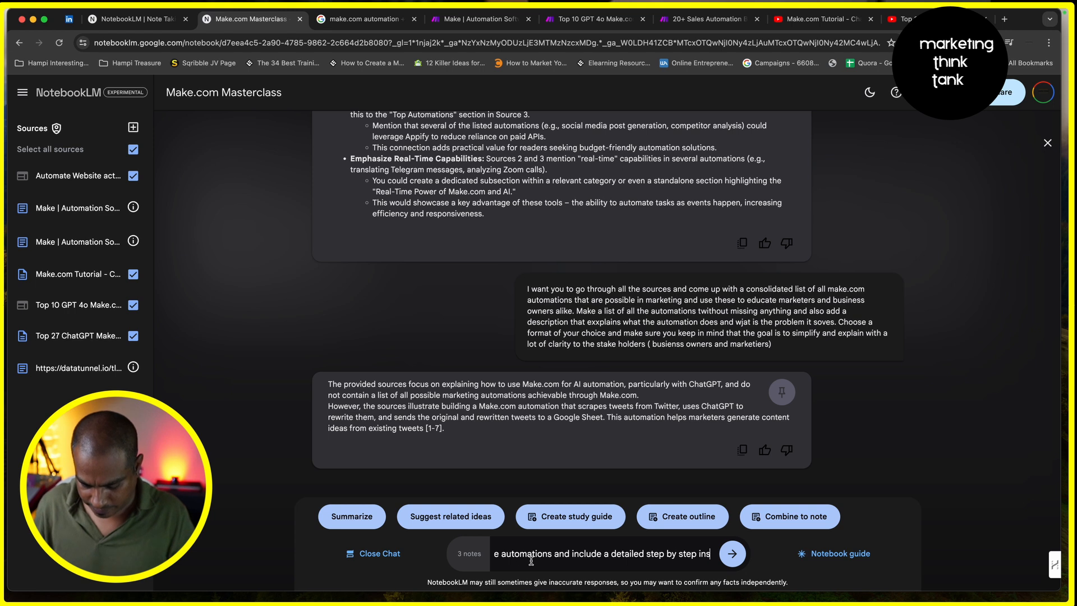
text(truction)
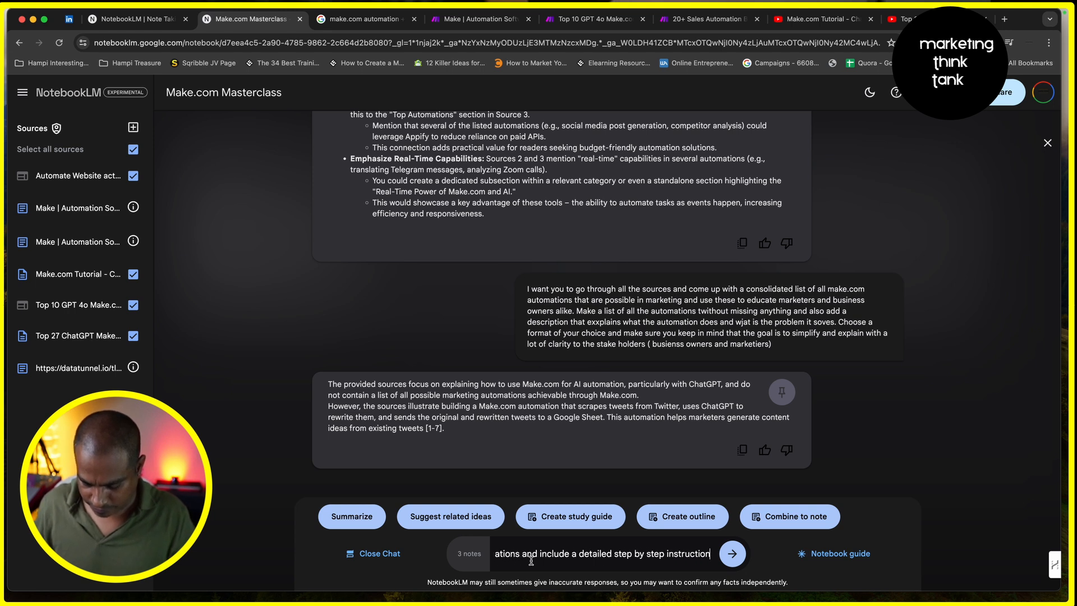
text( to do that)
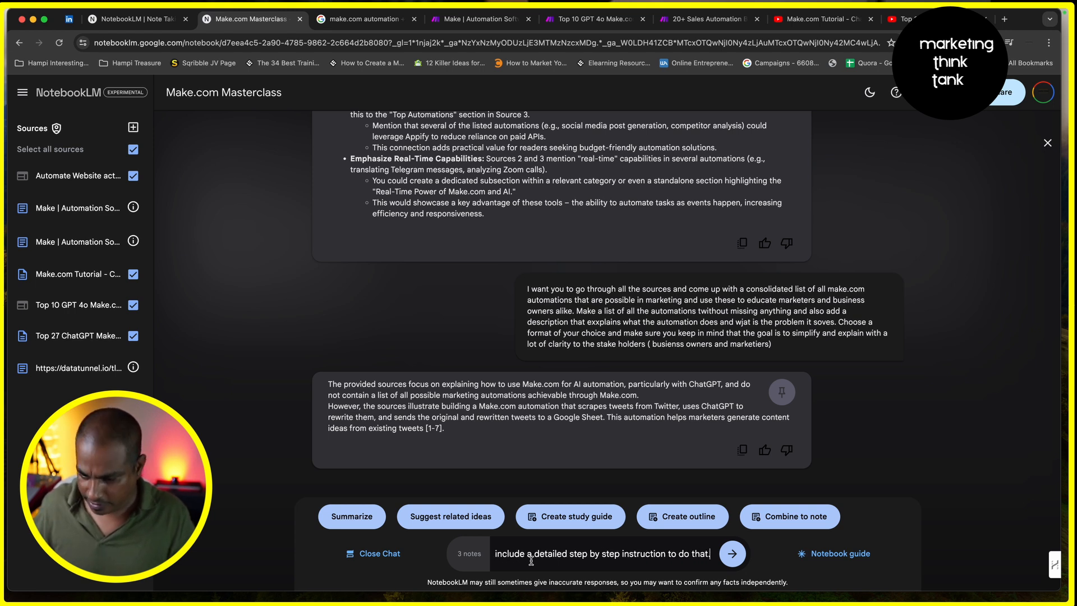
text(.)
key(Return)
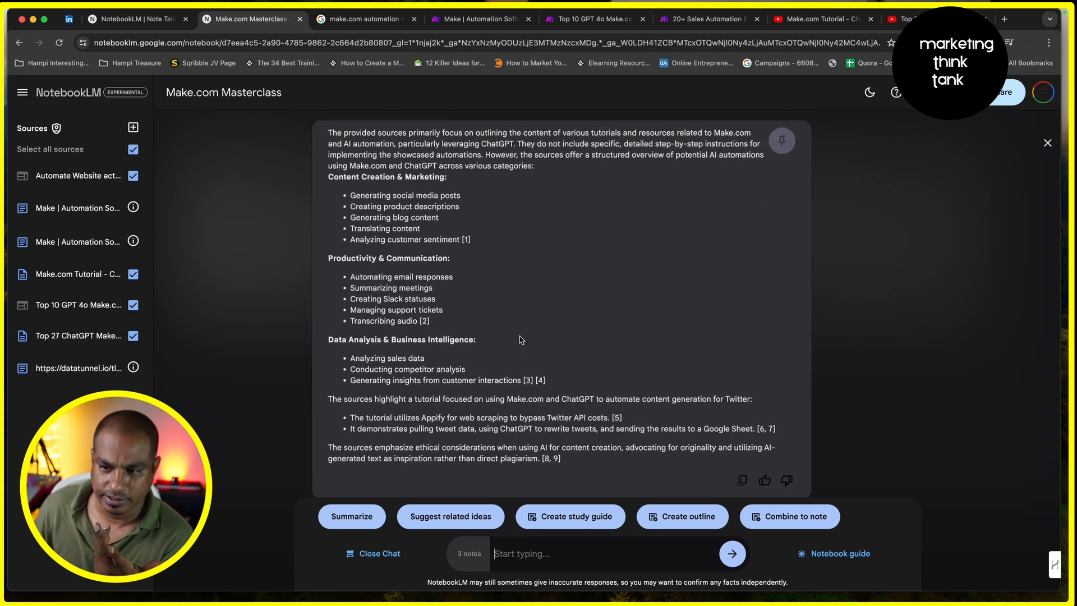
scroll(522, 340, up, 2)
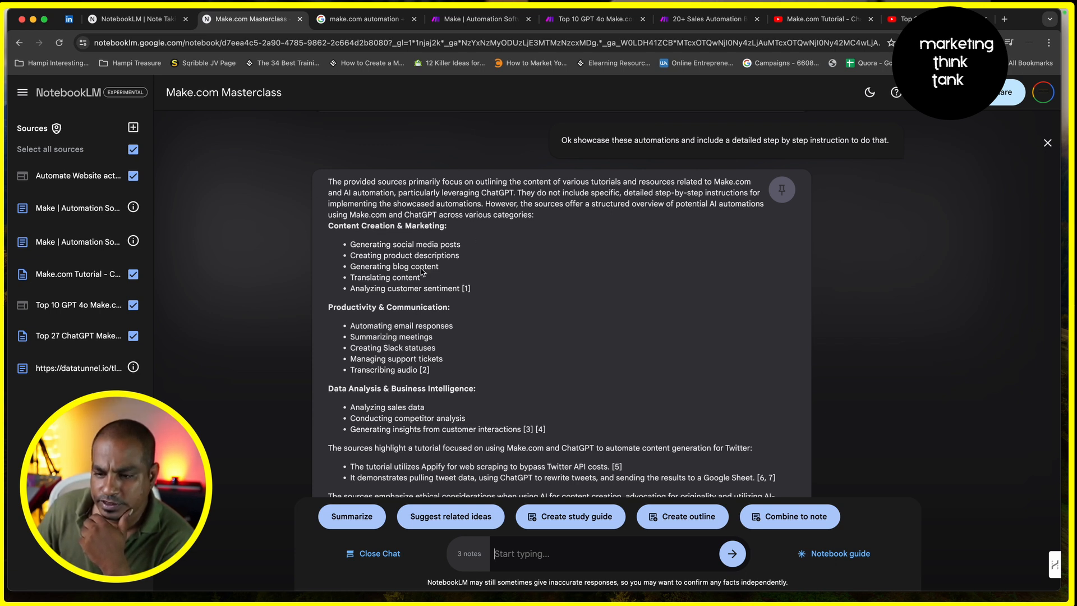
scroll(442, 380, down, 2)
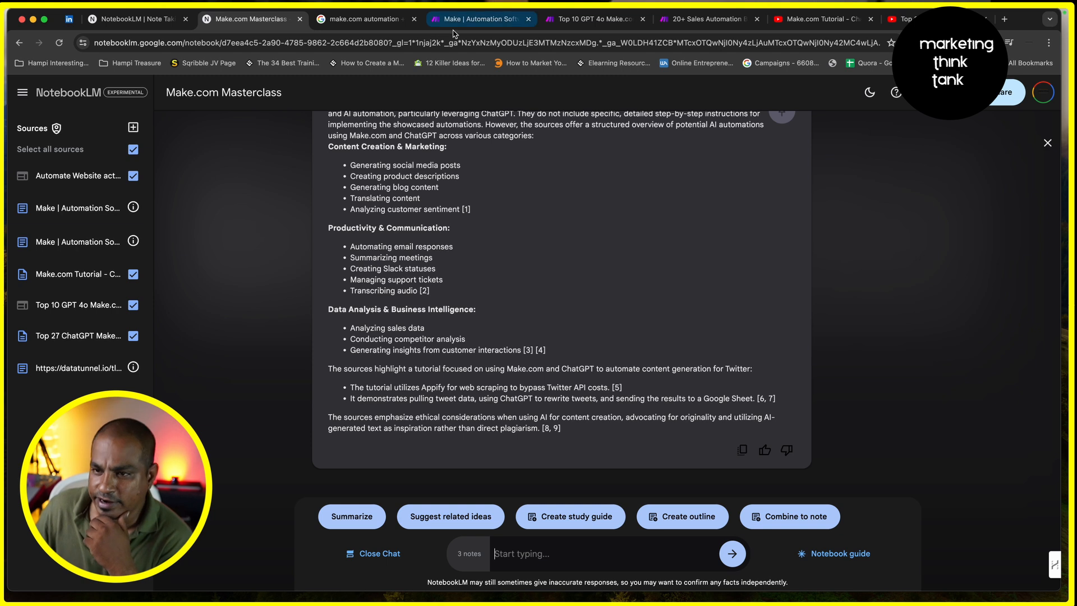
- Look through the Make homepage, the Top 10 GPT 4o automations post and the sales automation benefits article for automation content
click(477, 18)
scroll(386, 164, up, 5)
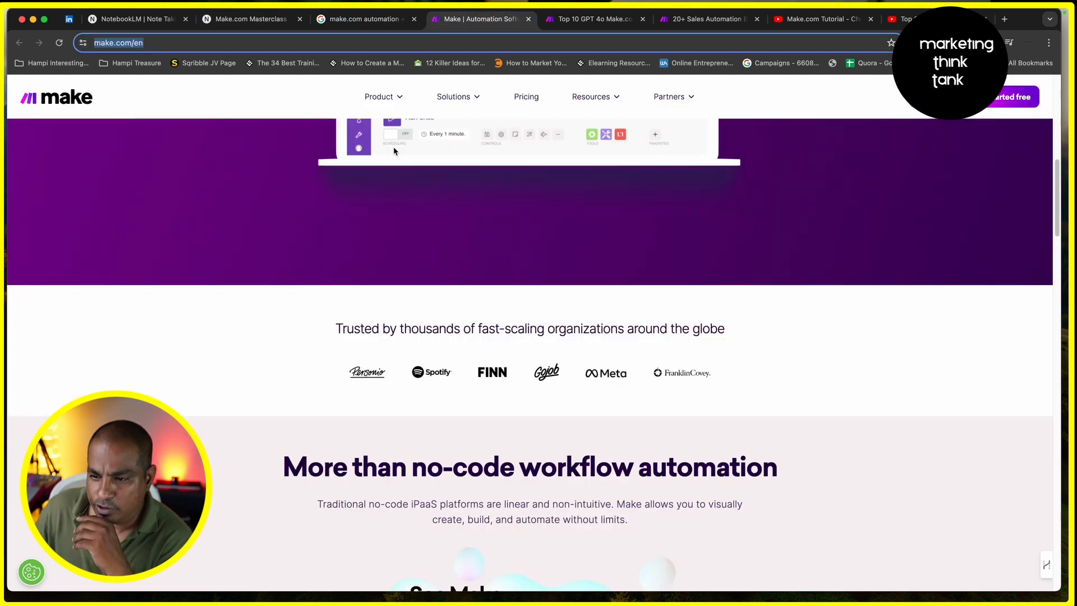
scroll(407, 155, down, 20)
scroll(410, 157, down, 6)
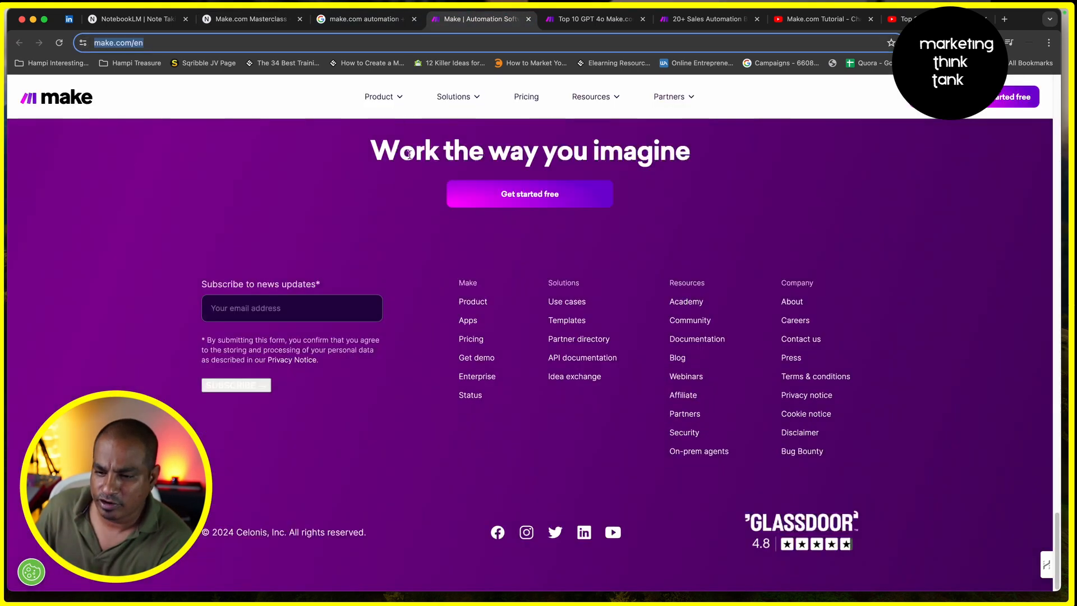
click(587, 21)
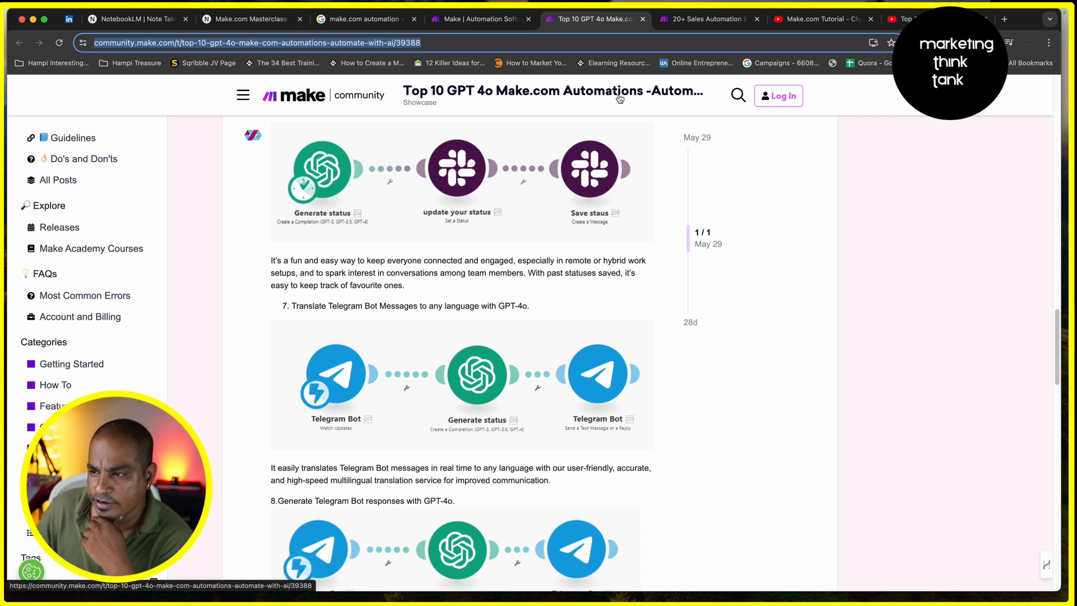
scroll(426, 245, up, 5)
scroll(425, 246, up, 10)
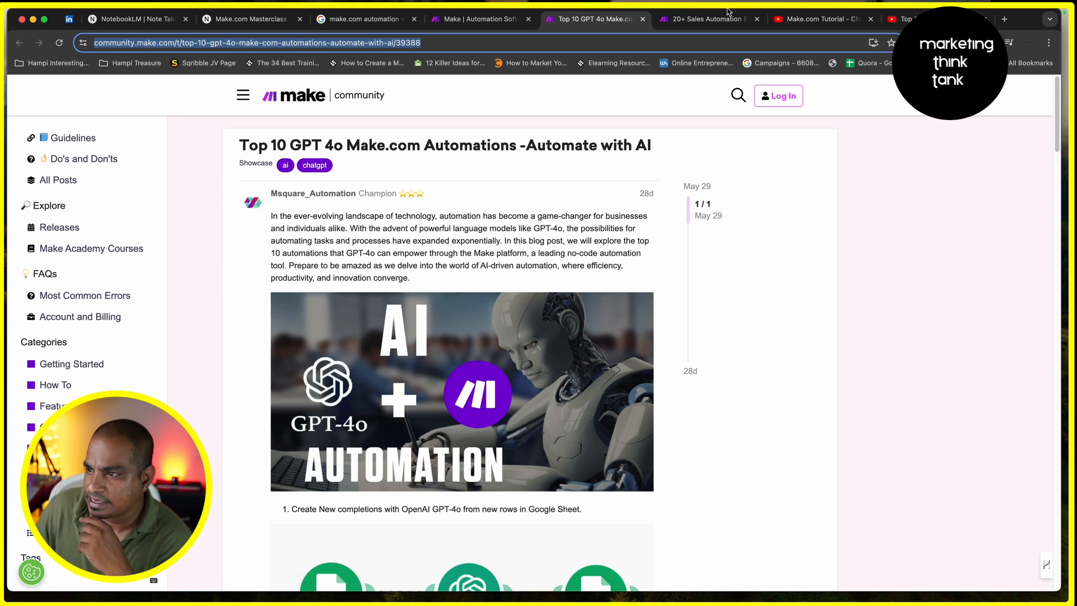
click(693, 21)
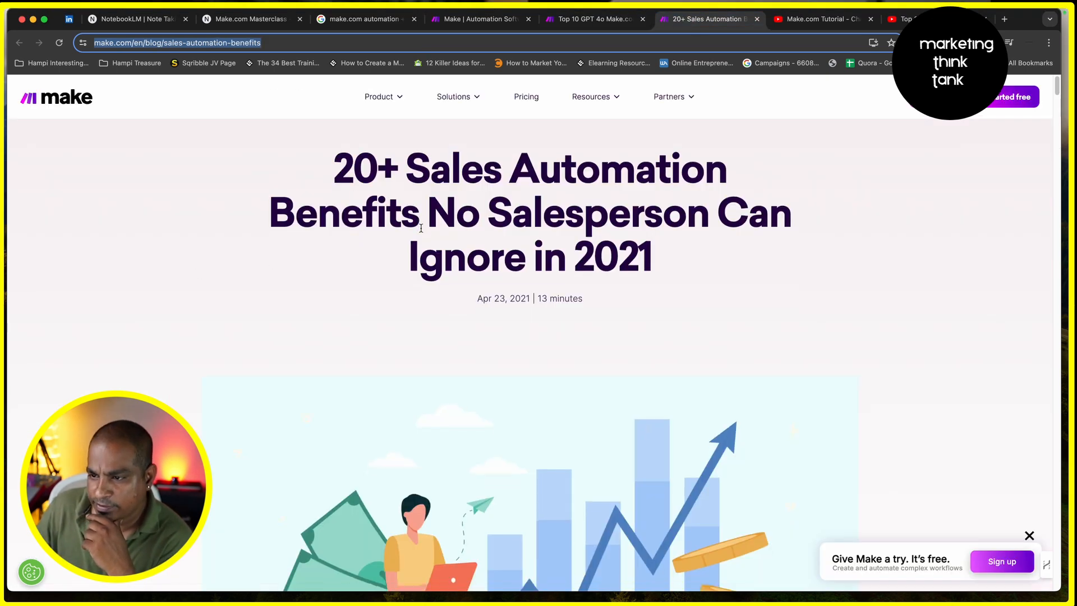
scroll(426, 232, down, 3)
scroll(428, 235, up, 3)
scroll(414, 237, down, 20)
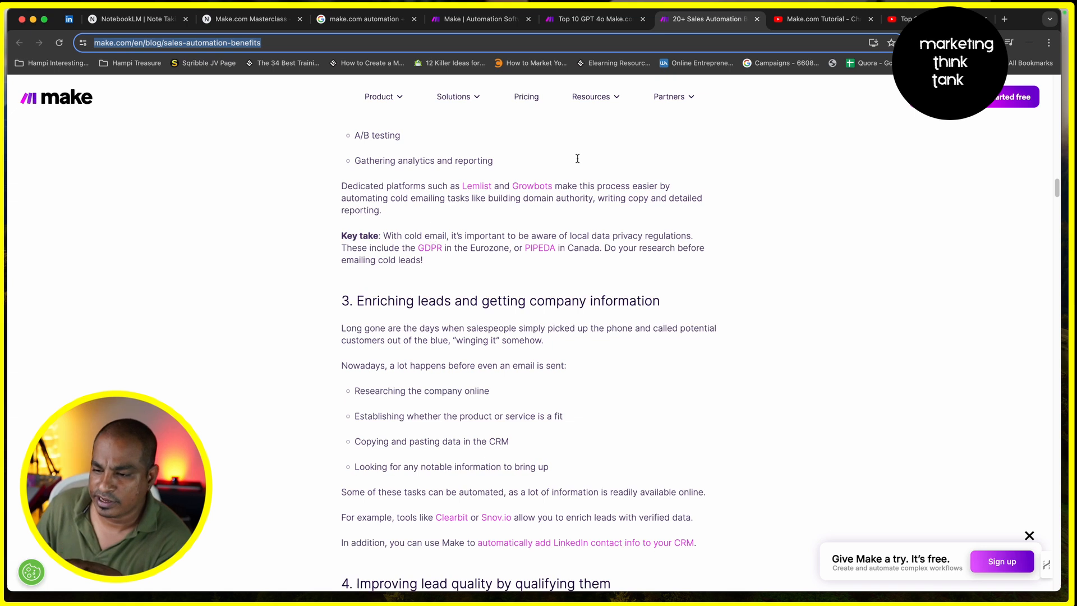
- Open the Top 27 ChatGPT Make.com Automations video and find where Automation #1 starts in the video and its transcript
click(805, 26)
click(906, 19)
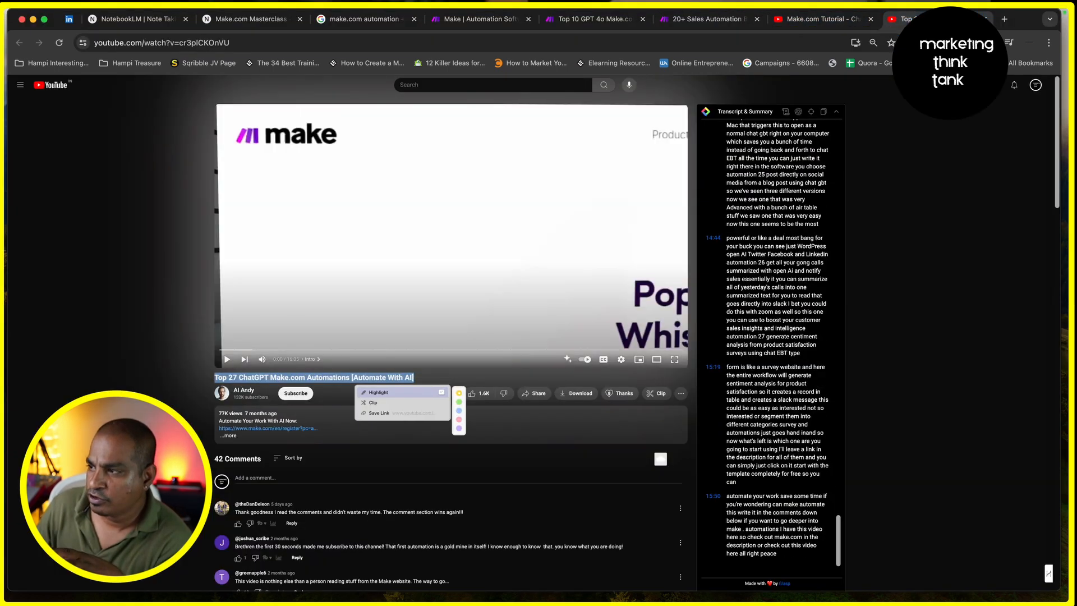
click(131, 368)
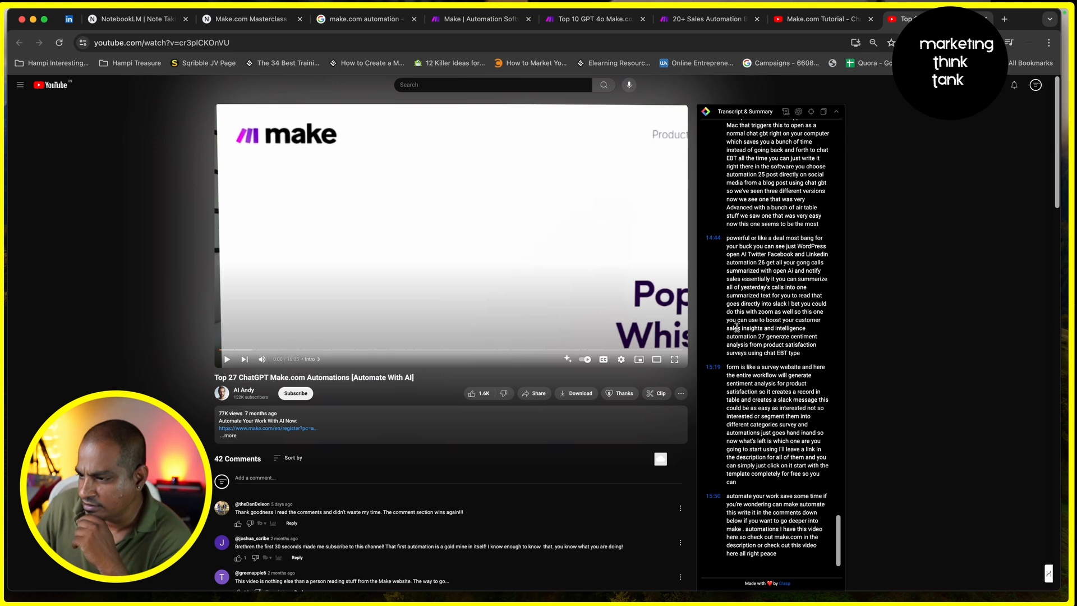
scroll(383, 420, down, 3)
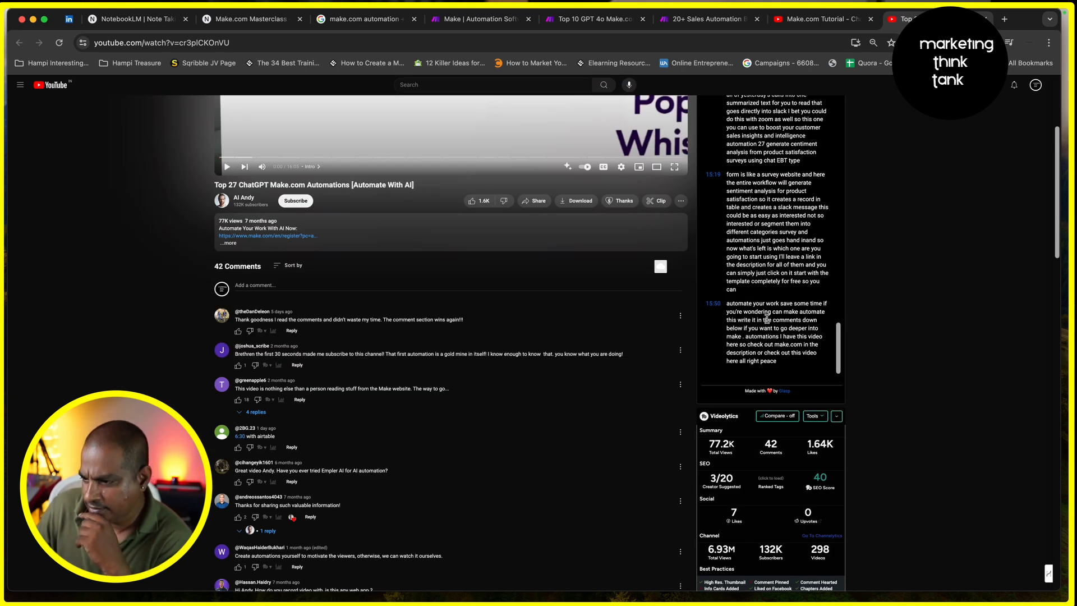
scroll(767, 319, down, 3)
scroll(765, 331, up, 5)
scroll(763, 333, up, 3)
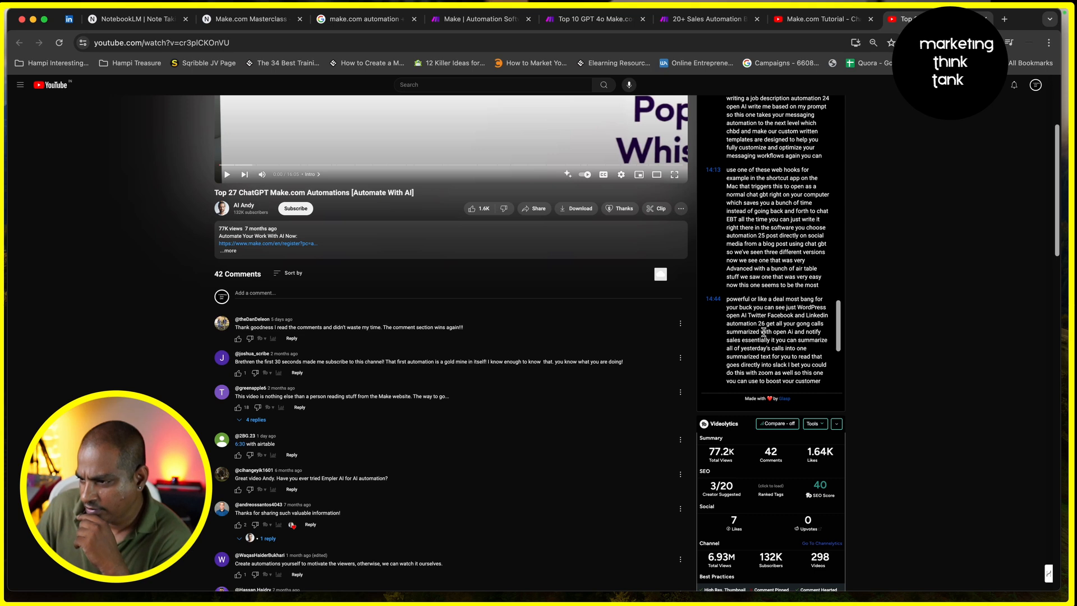
scroll(764, 331, up, 5)
scroll(264, 337, up, 3)
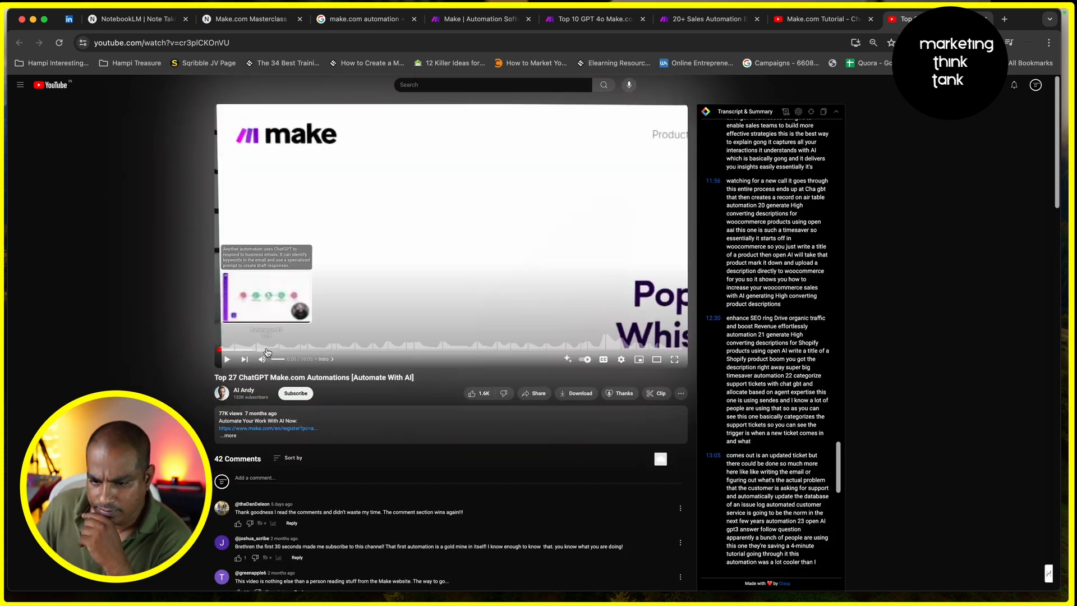
click(238, 350)
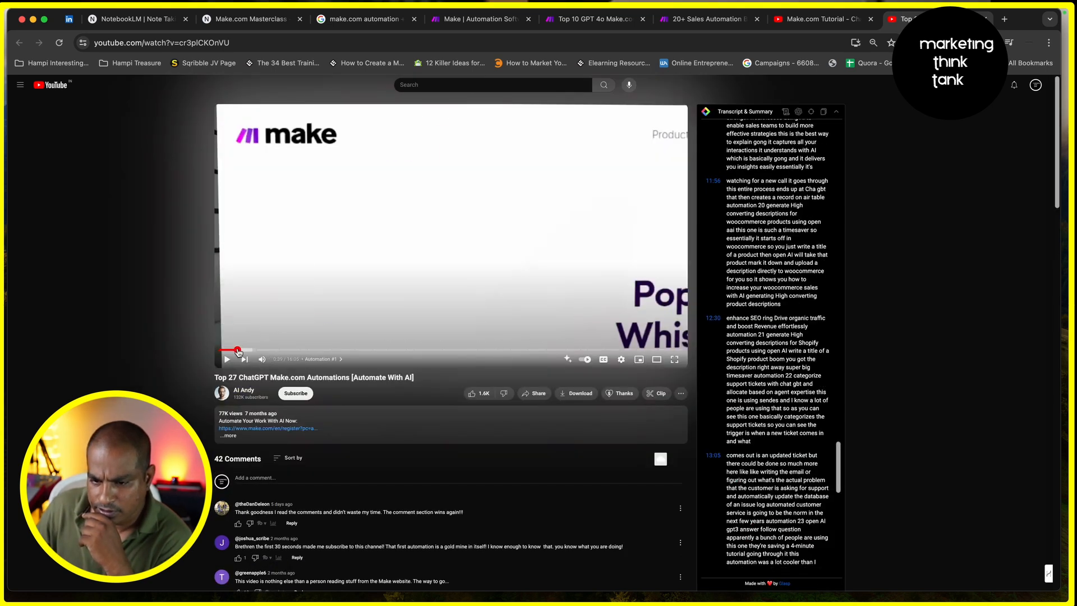
click(235, 362)
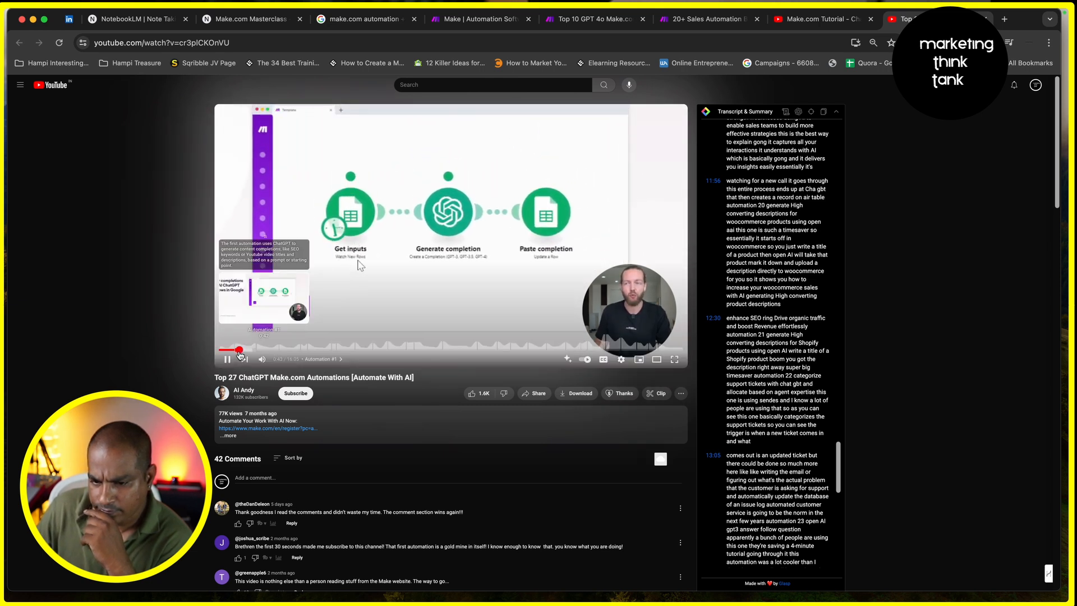
drag(238, 351, 235, 352)
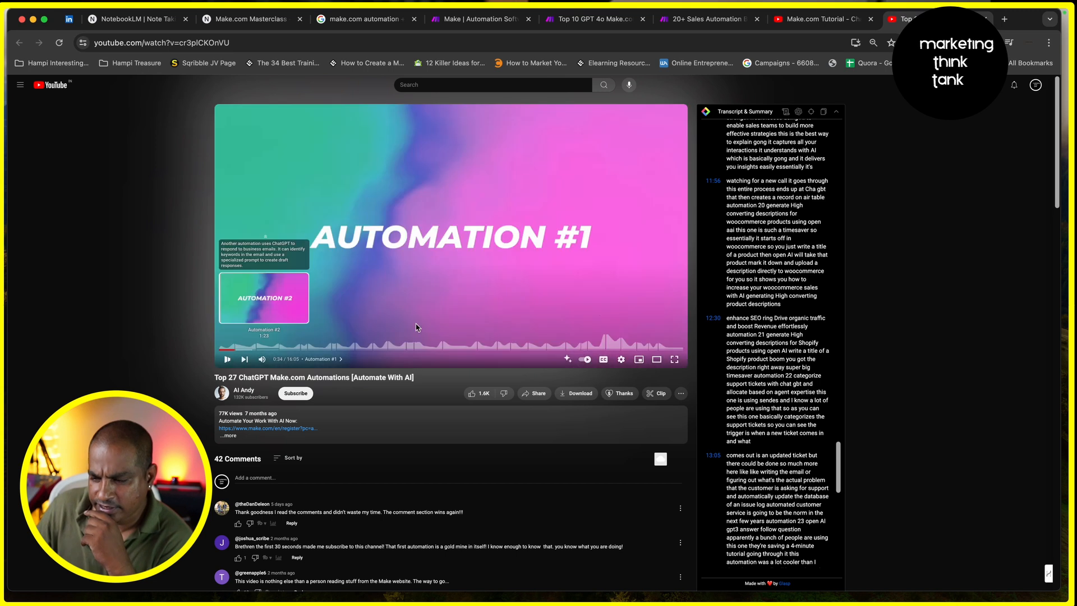
scroll(803, 265, up, 20)
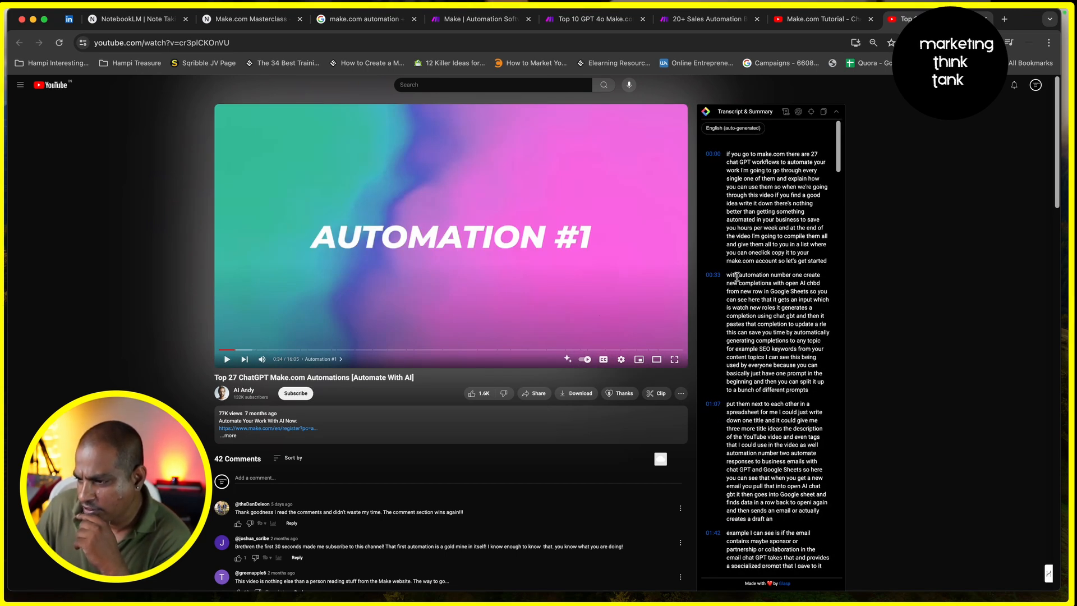
- Copy the transcript passage on automation number one, from the 00:33 entry through "tags that I could use in the video as well"
drag(740, 275, 804, 462)
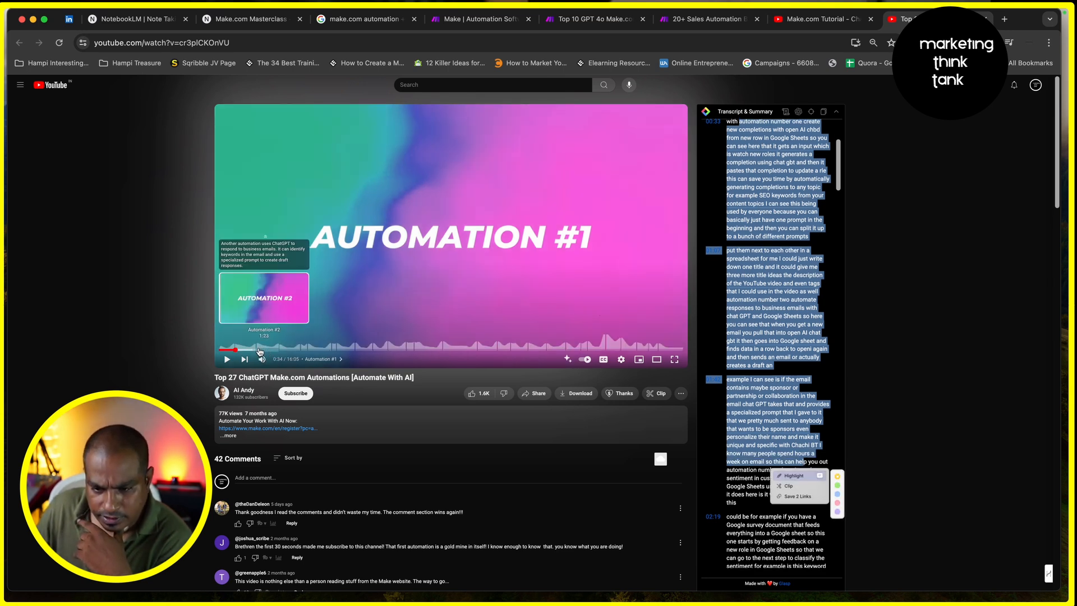
drag(257, 351, 256, 351)
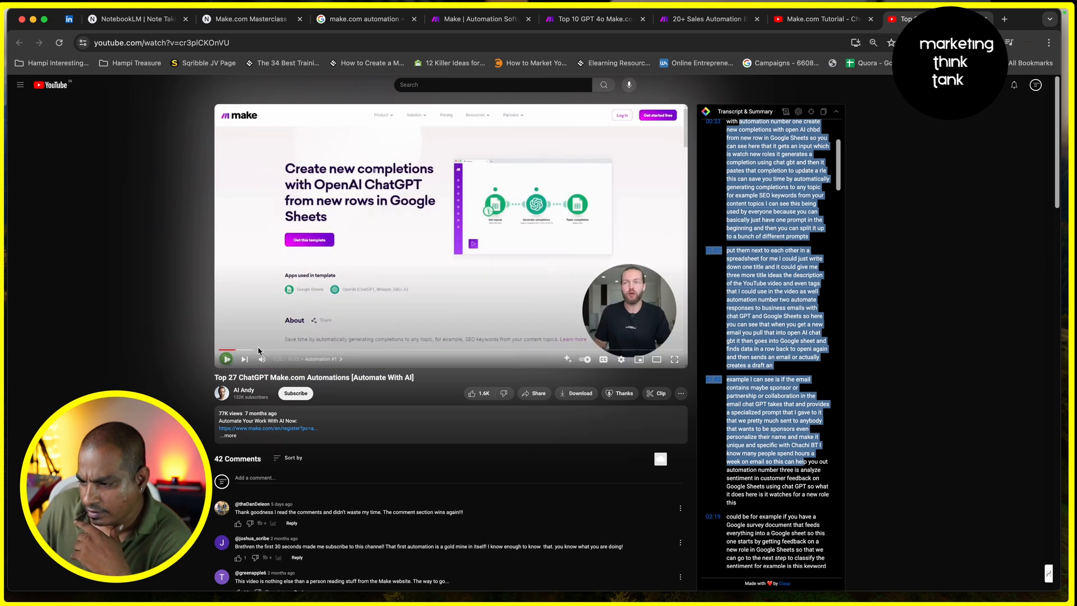
click(764, 359)
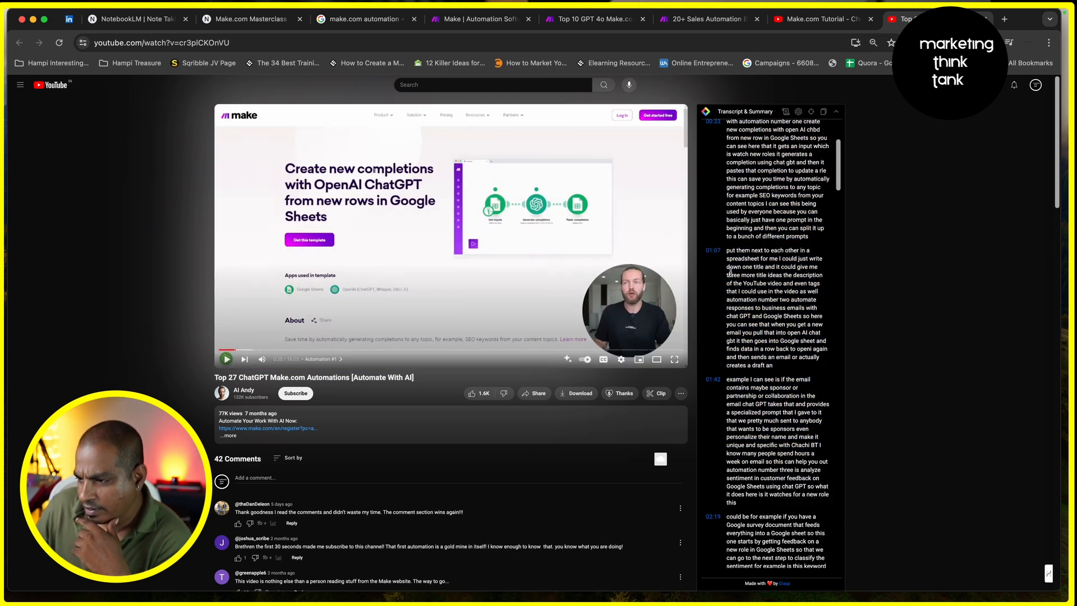
scroll(732, 254, up, 1)
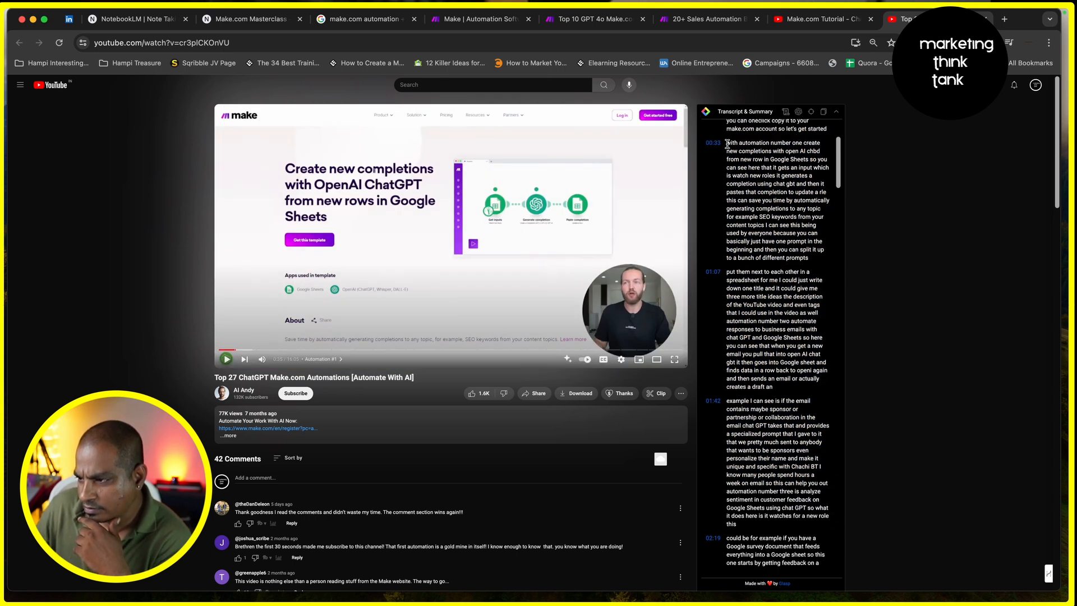
drag(728, 143, 823, 316)
key(super+c)
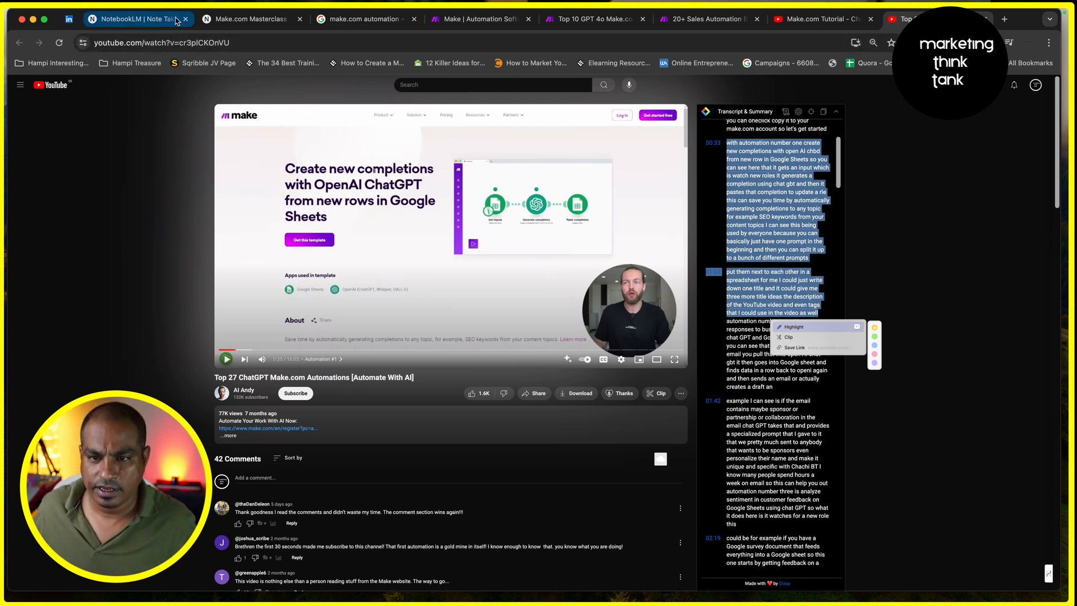
- Add the copied transcript passage to the Make.com Masterclass notebook as a pasted-text source titled "Autmation 1"
click(241, 19)
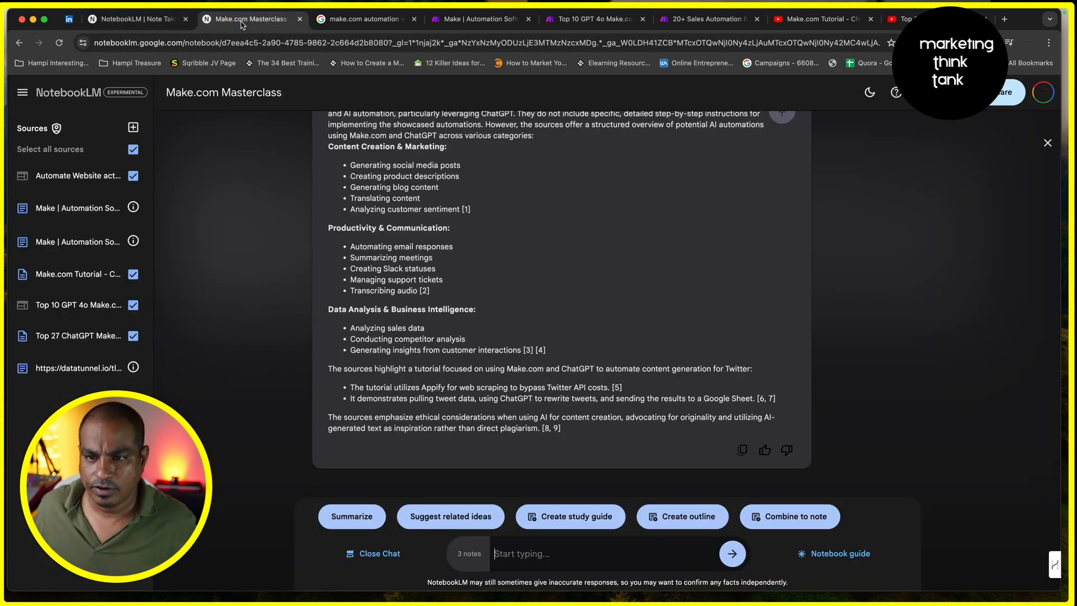
click(134, 128)
click(529, 375)
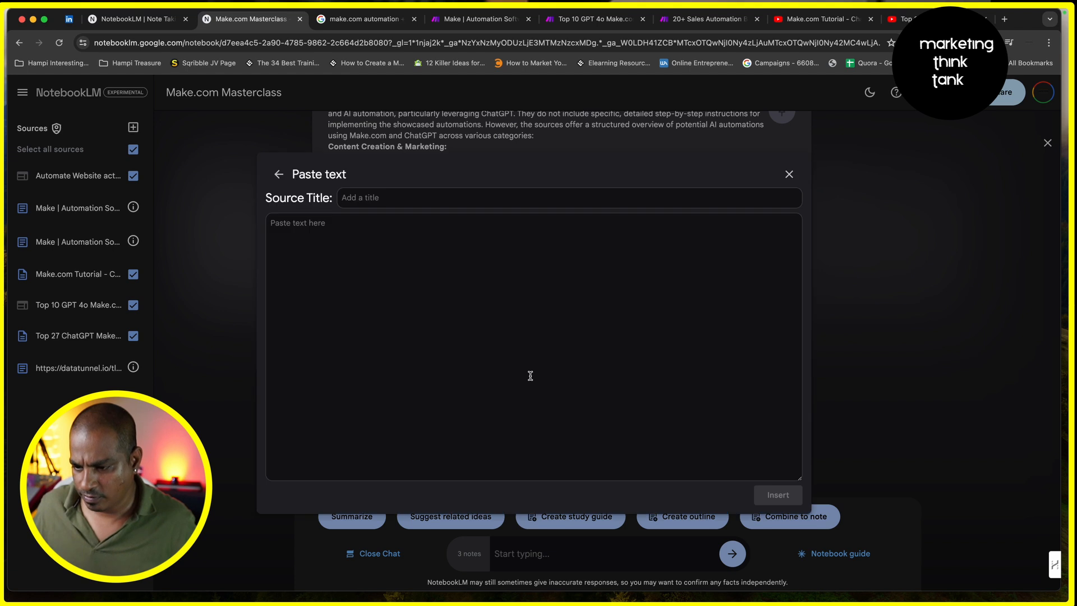
key(super+v)
click(391, 199)
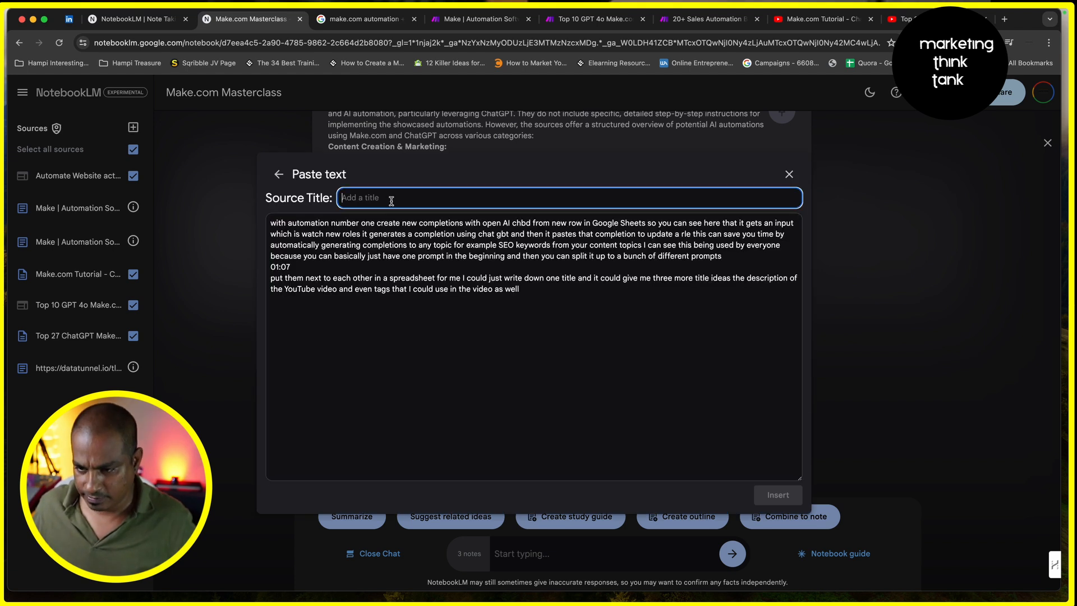
text(Autmation 1)
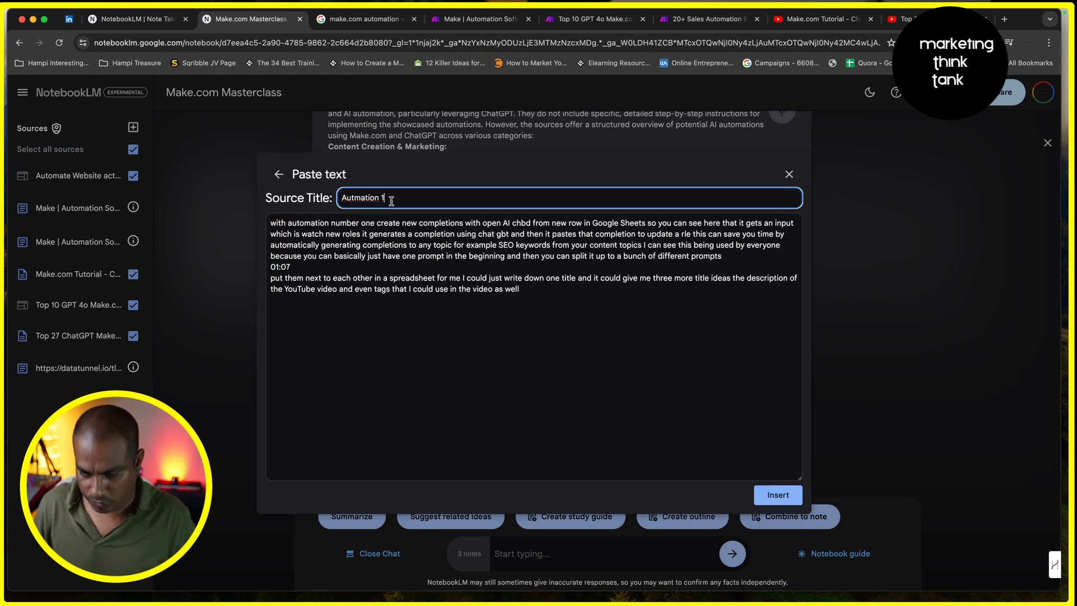
click(764, 491)
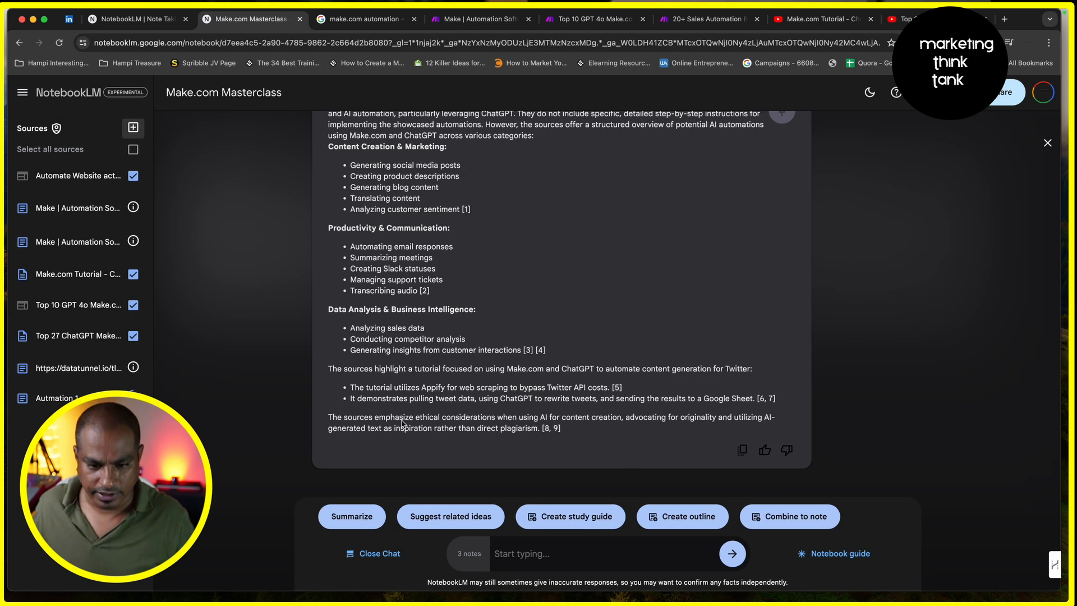
- Limit the selected sources to Autmation 1 only and generate a Briefing Doc
click(133, 149)
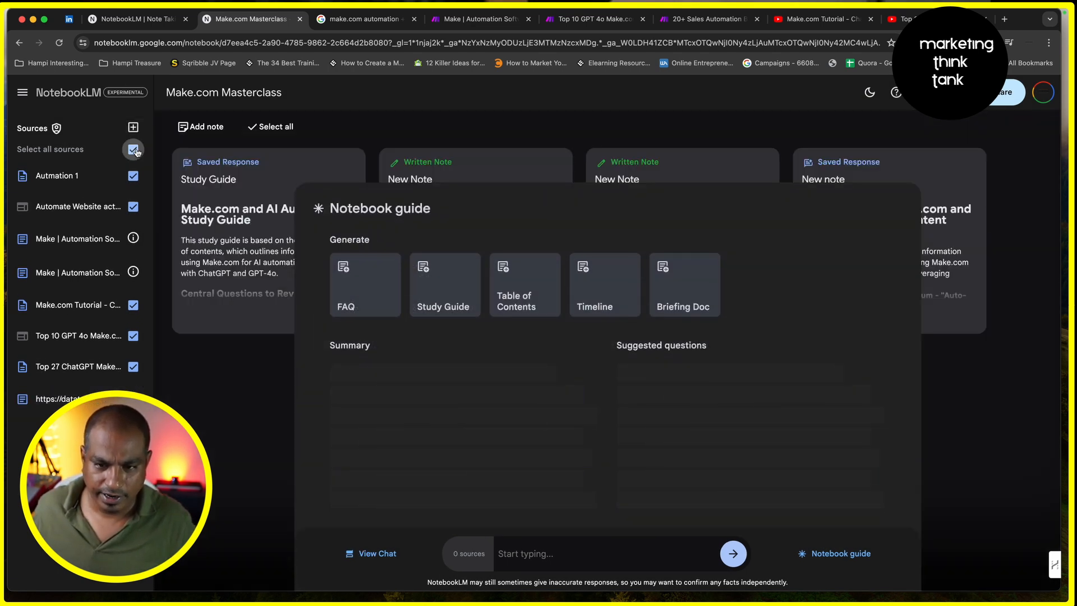
click(133, 176)
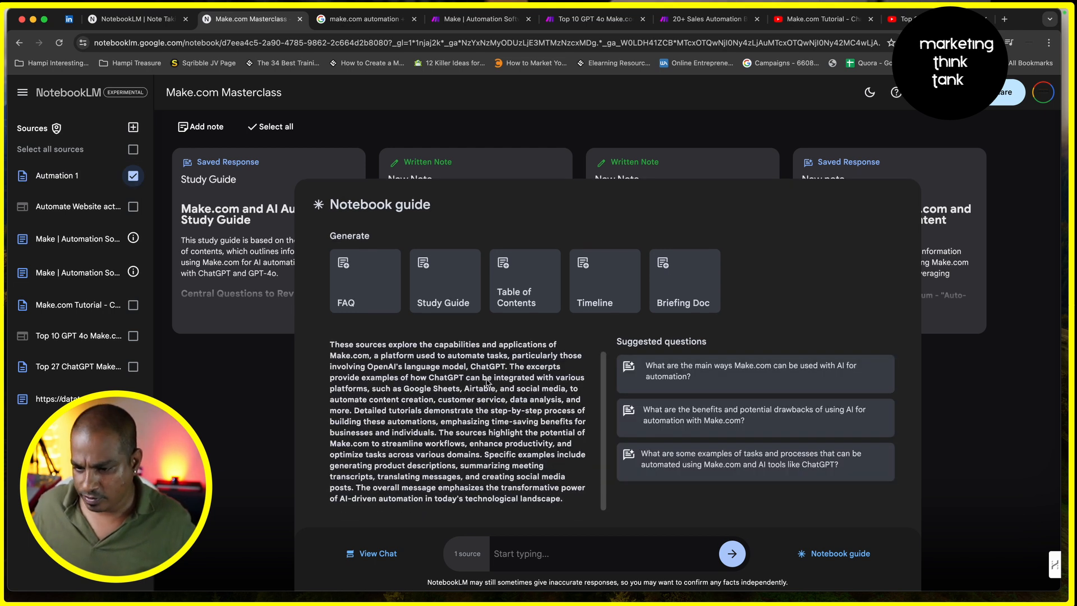
click(687, 295)
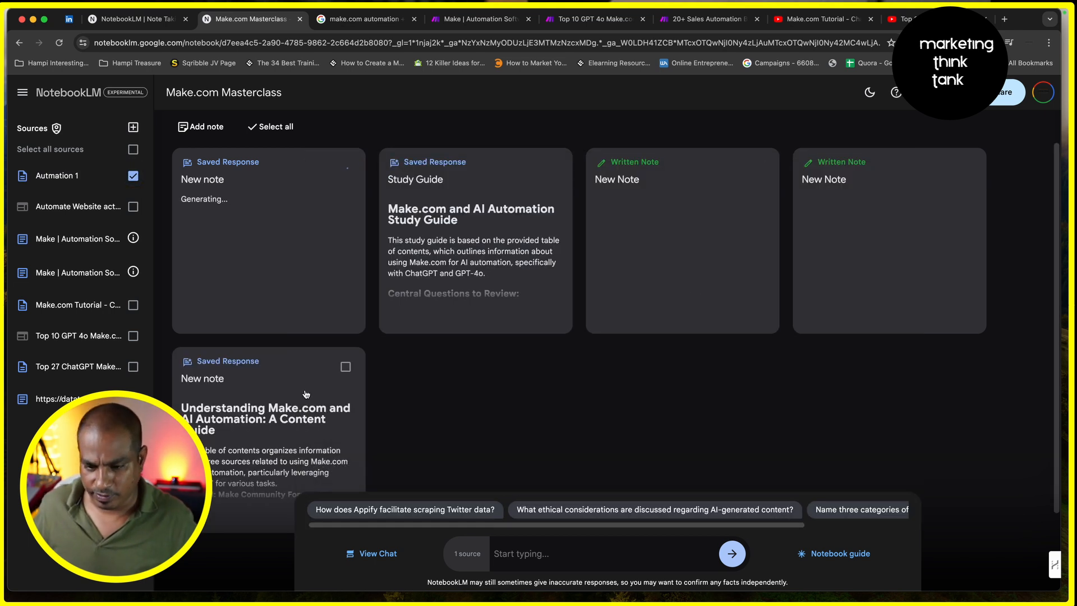
scroll(312, 398, down, 2)
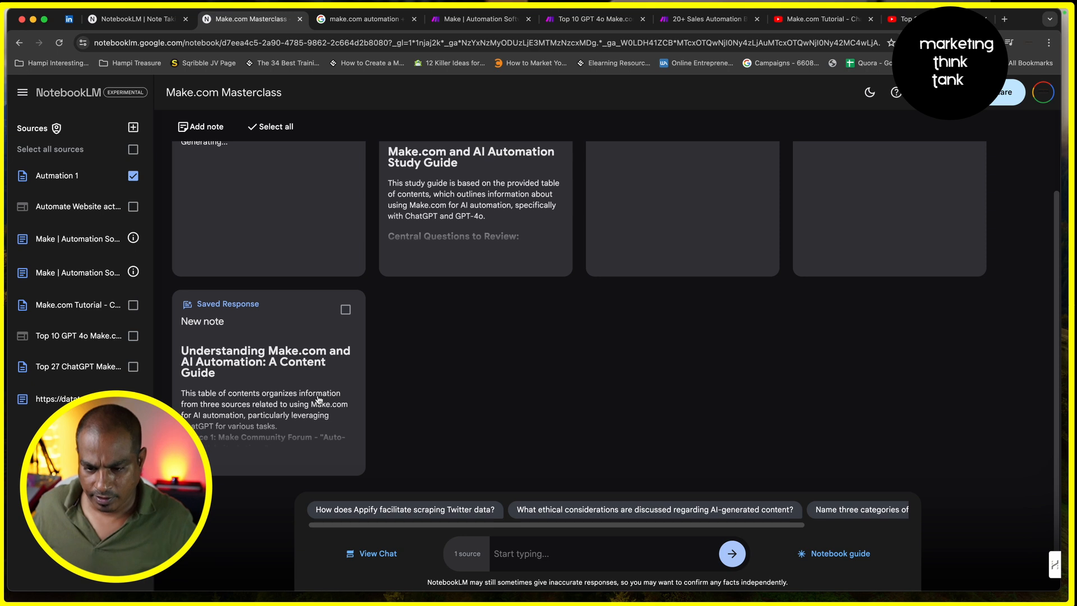
scroll(318, 399, up, 2)
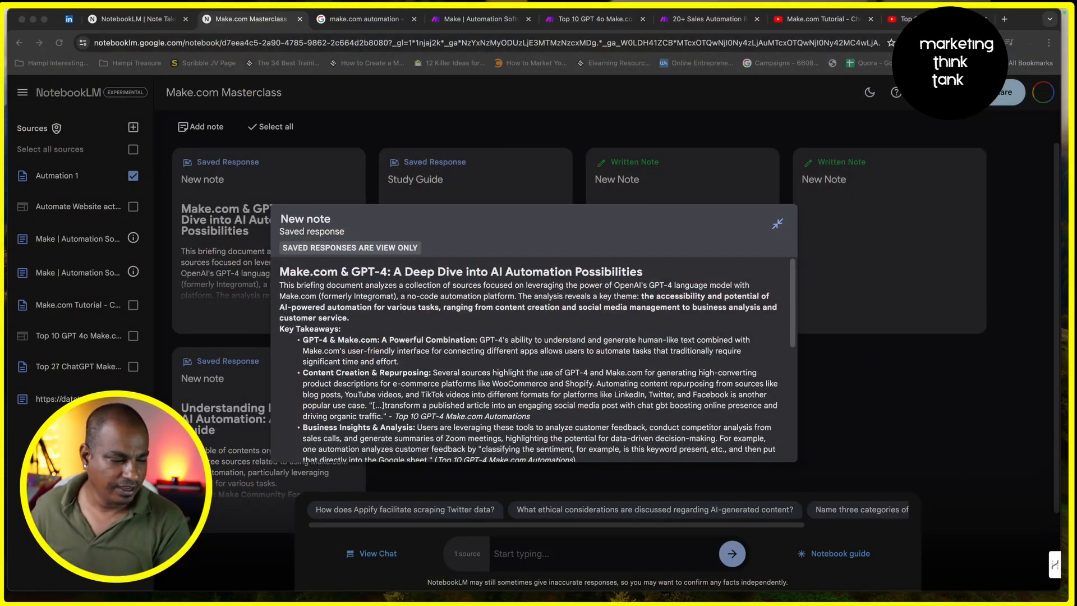
- Read the generated briefing note on Make.com & GPT-4 through to its conclusion and compare it with the content guide note
click(342, 315)
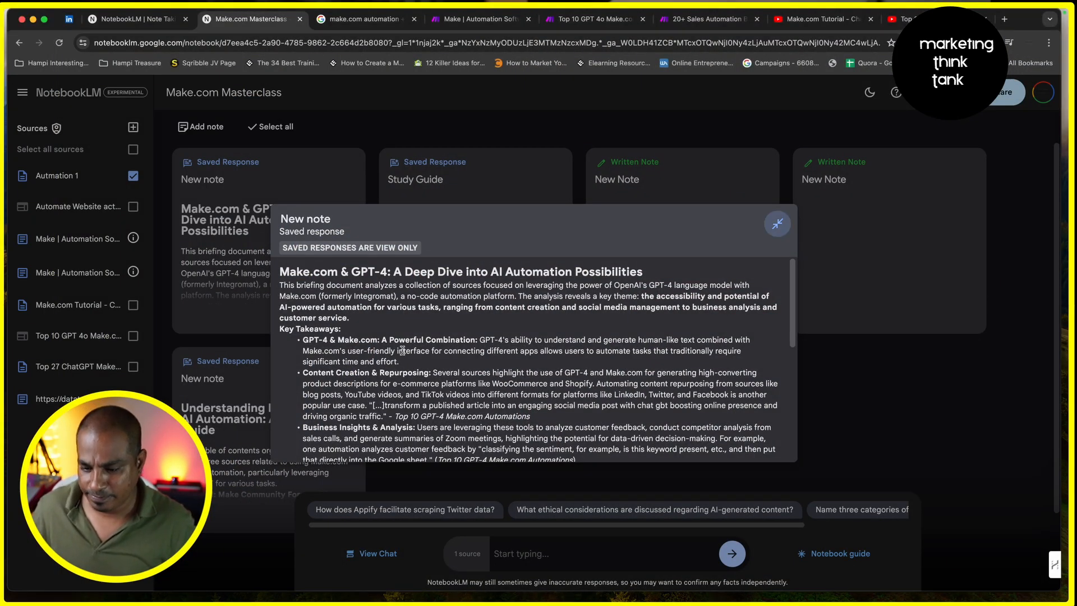
scroll(402, 350, down, 10)
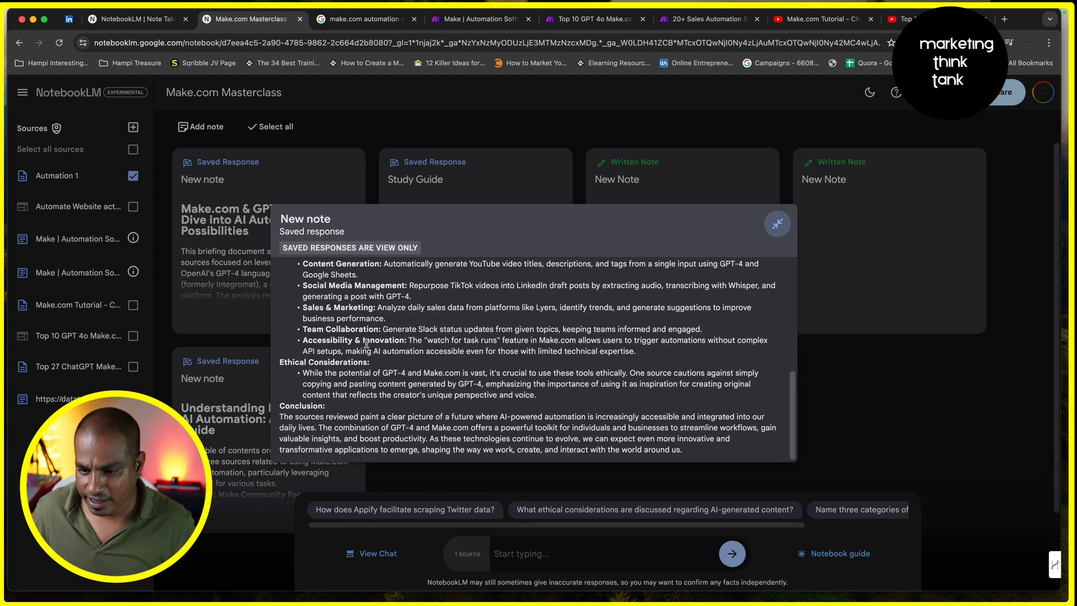
scroll(366, 344, up, 10)
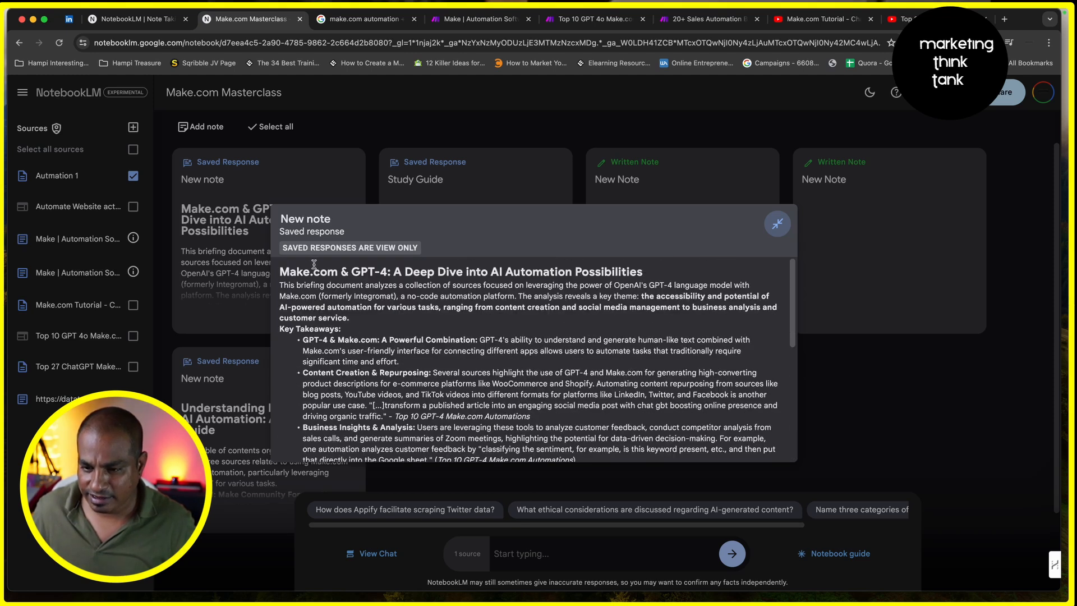
scroll(508, 343, down, 10)
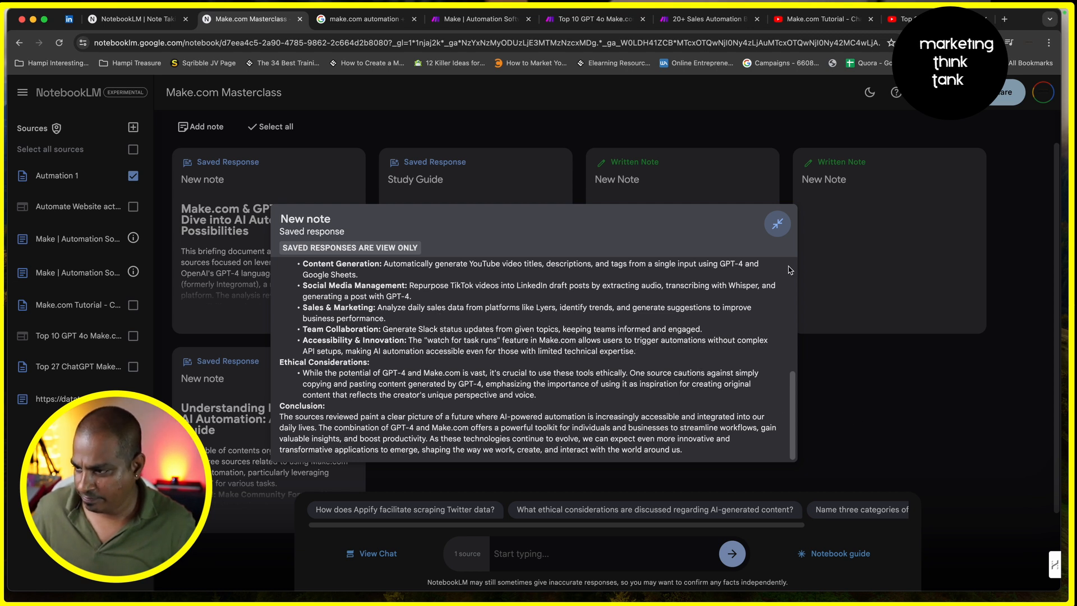
click(776, 224)
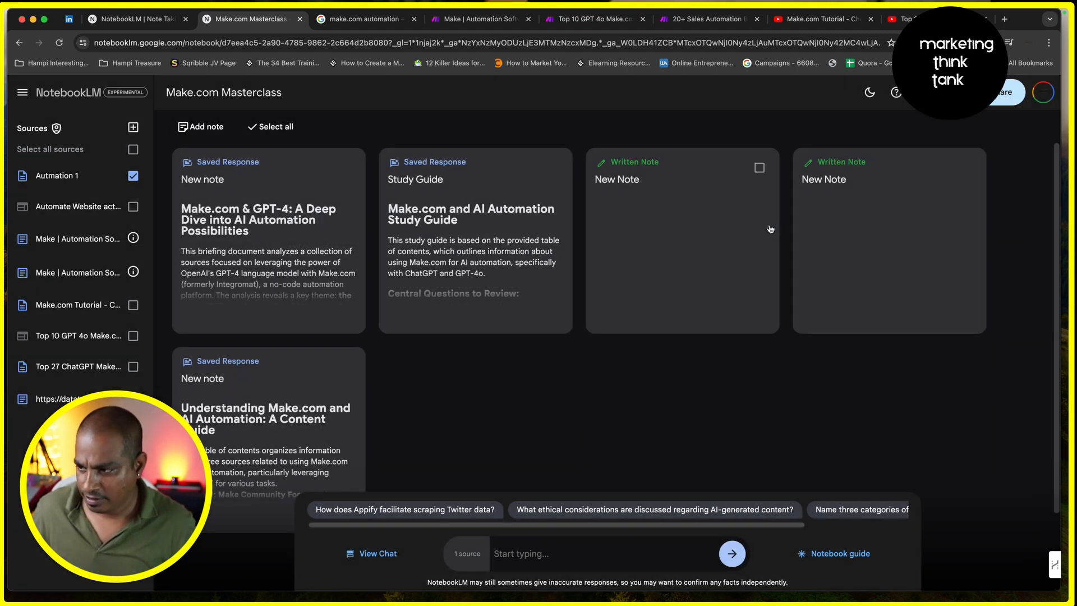
click(245, 425)
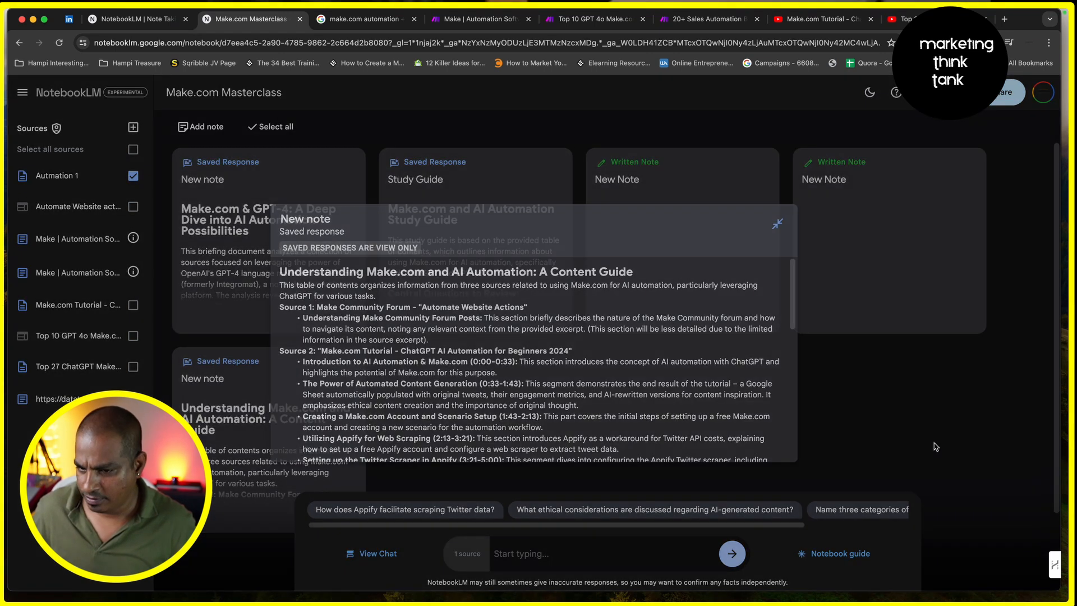
click(260, 247)
click(260, 247)
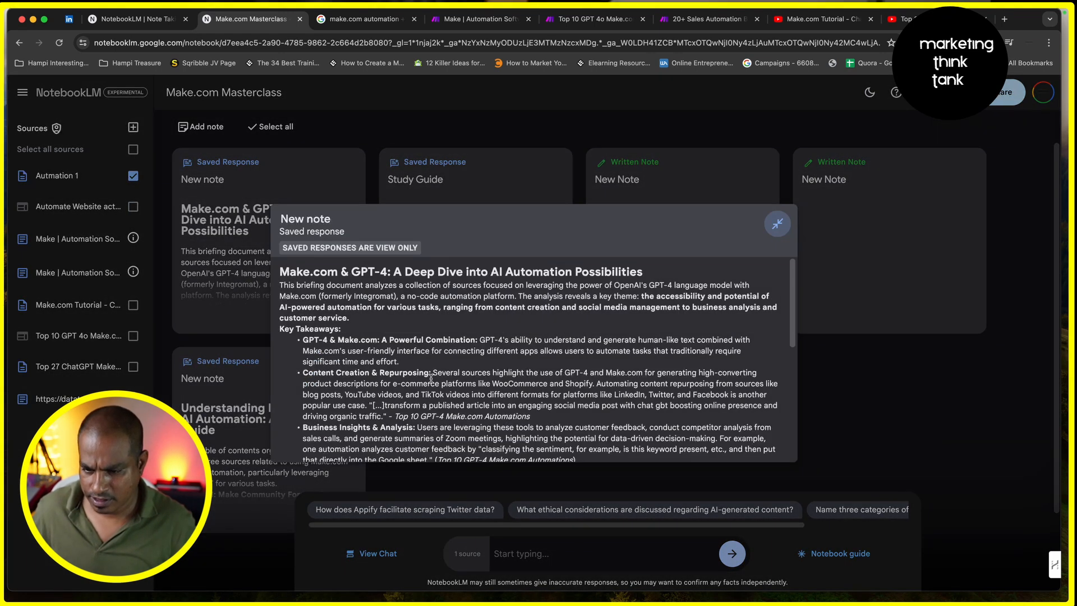
scroll(431, 379, down, 10)
scroll(434, 380, up, 10)
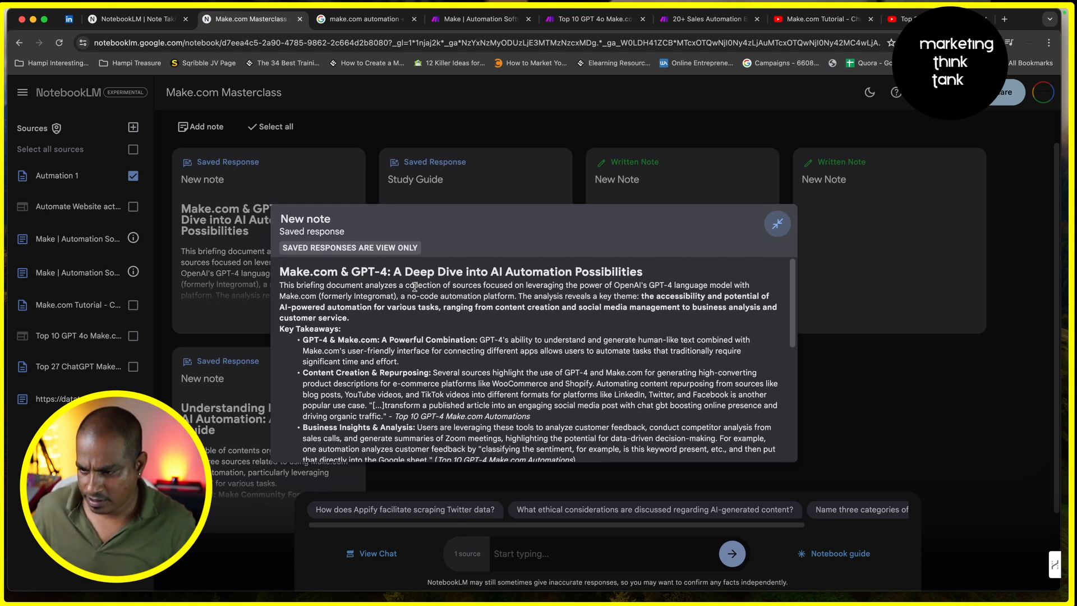
click(444, 191)
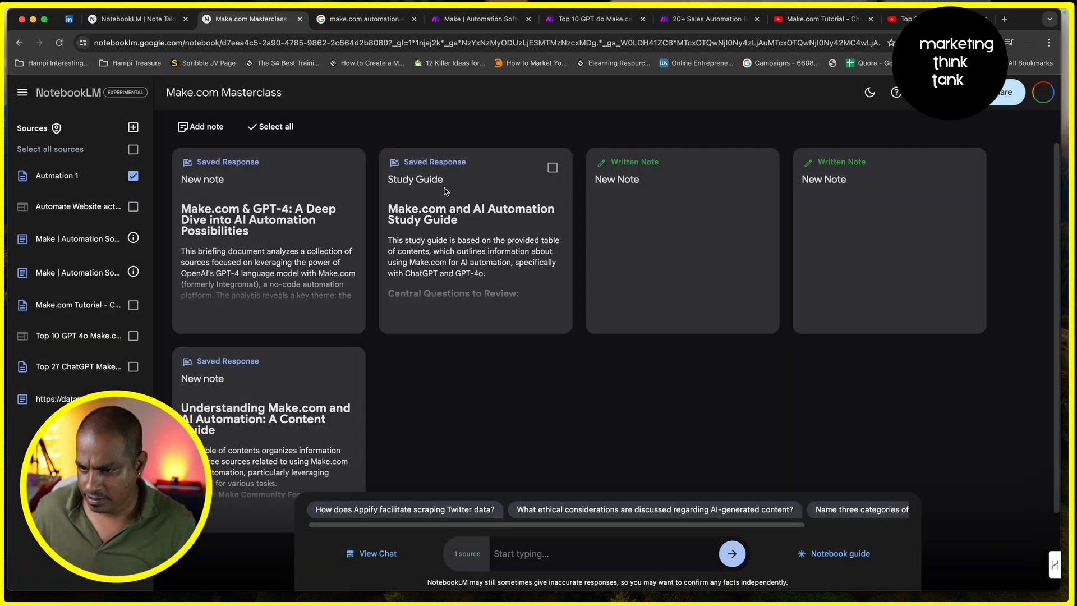
- Examine the Study Guide note from its central questions through the glossary of key terms, and close it
click(454, 202)
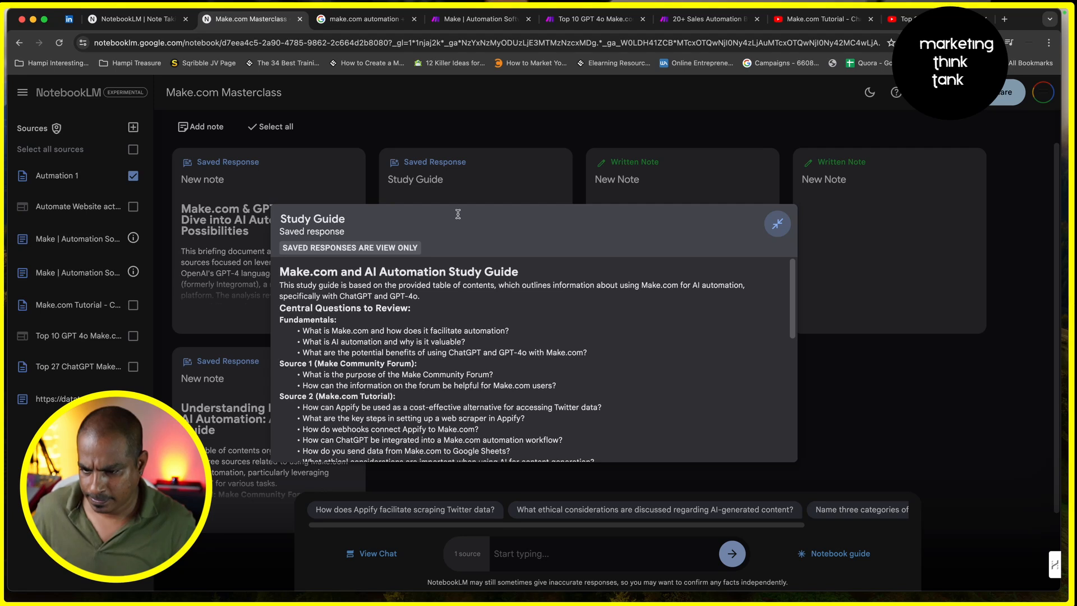
scroll(456, 292, down, 10)
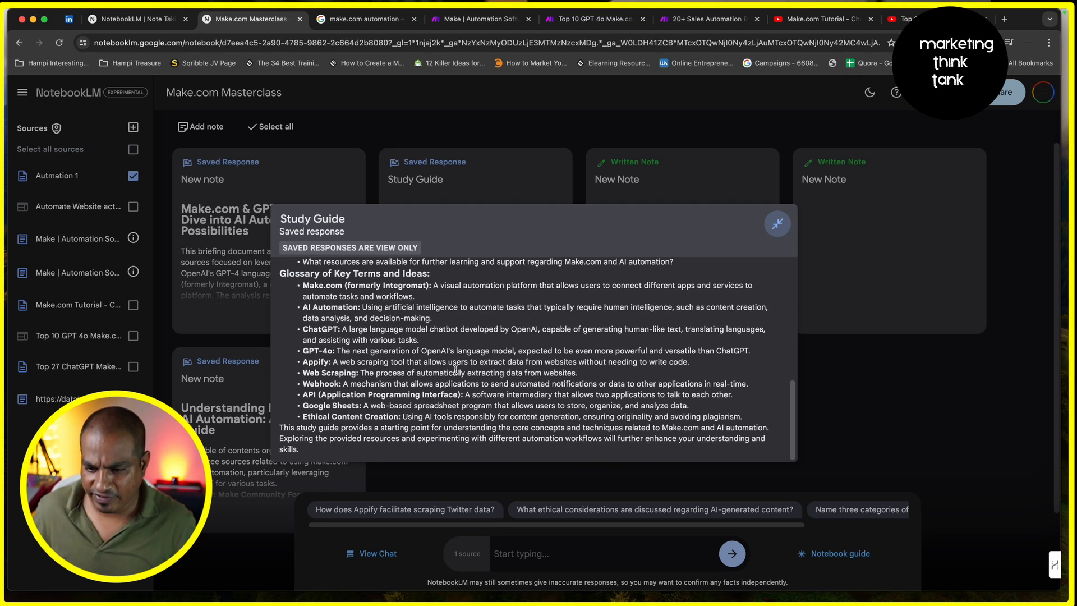
scroll(456, 368, up, 10)
scroll(455, 368, up, 2)
scroll(456, 366, down, 10)
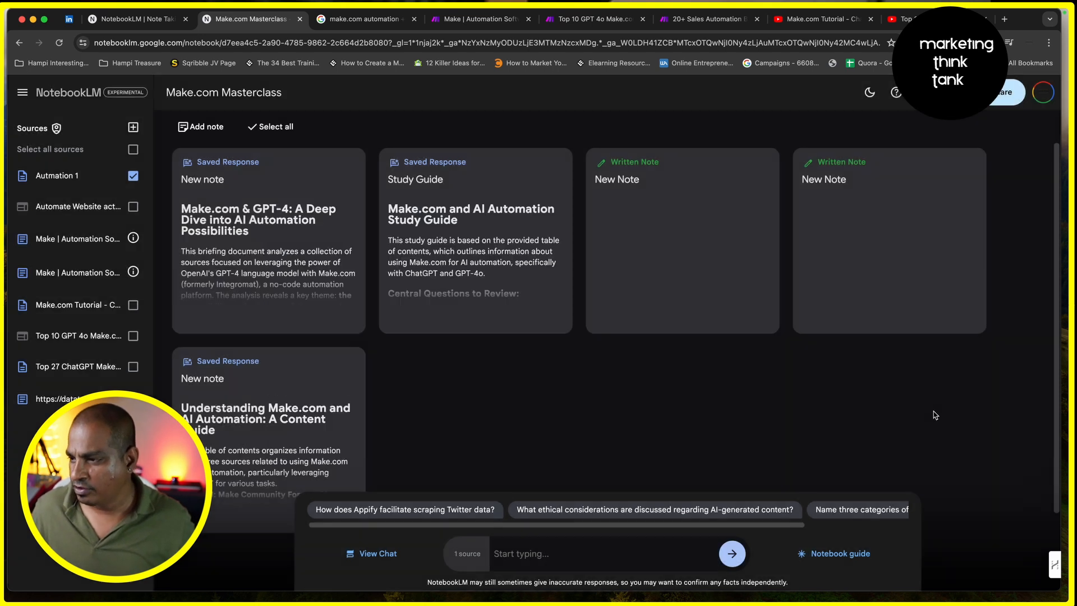
click(934, 413)
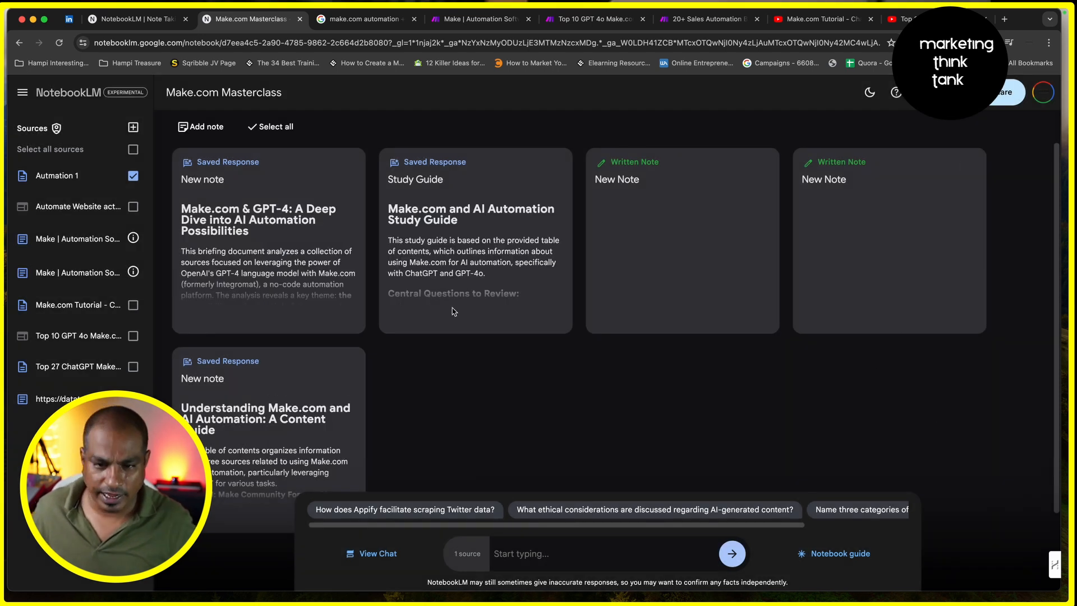
- Recheck the Autmation 1 source selection and review the briefing note's takeaways, use cases and conclusion for content on that automation
click(133, 176)
click(133, 176)
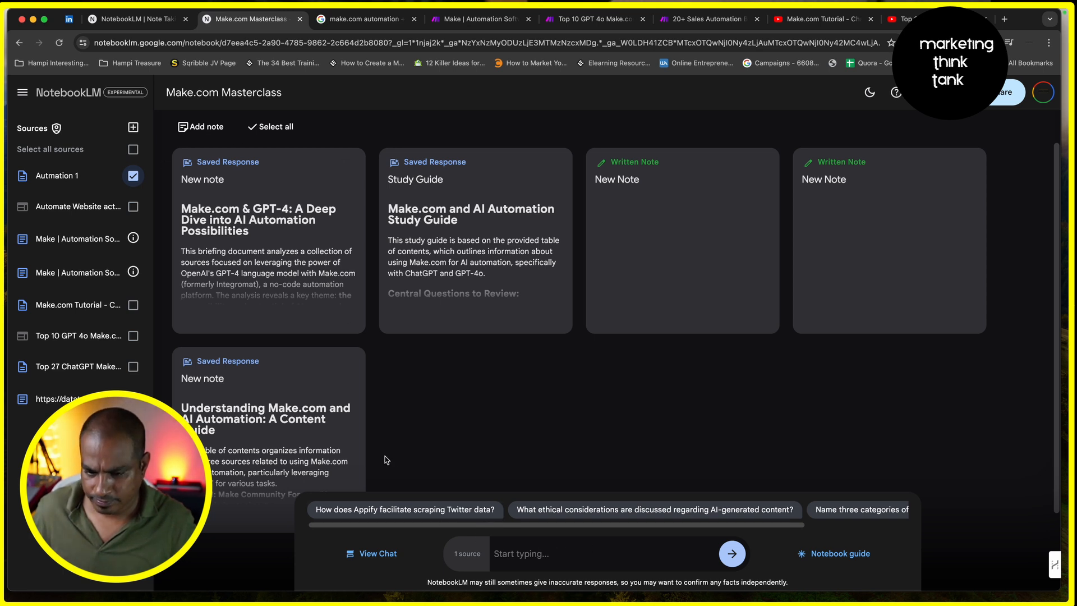
scroll(598, 518, right, 3)
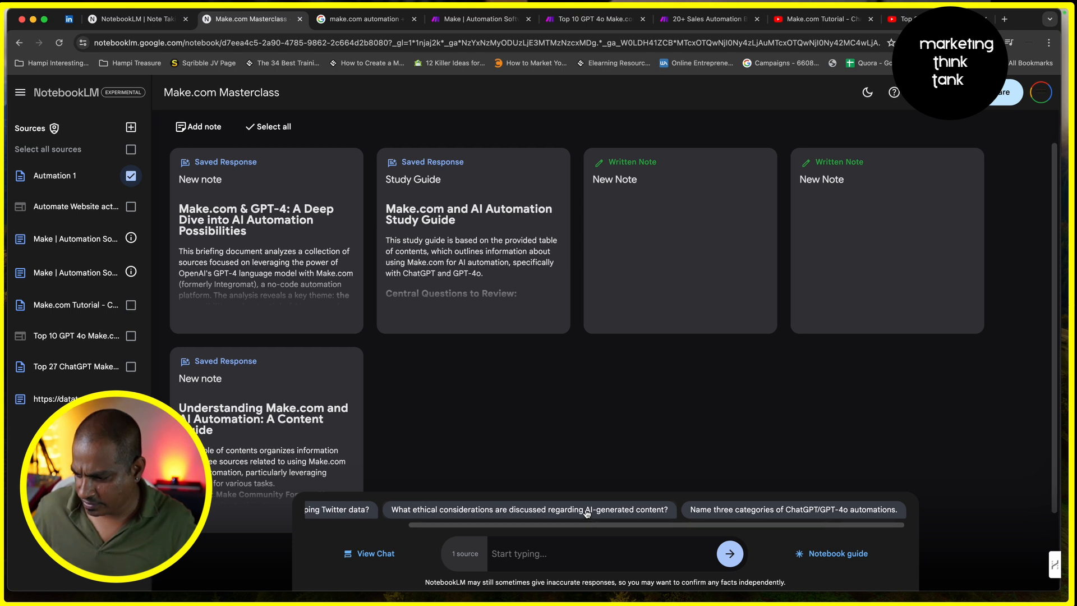
click(257, 243)
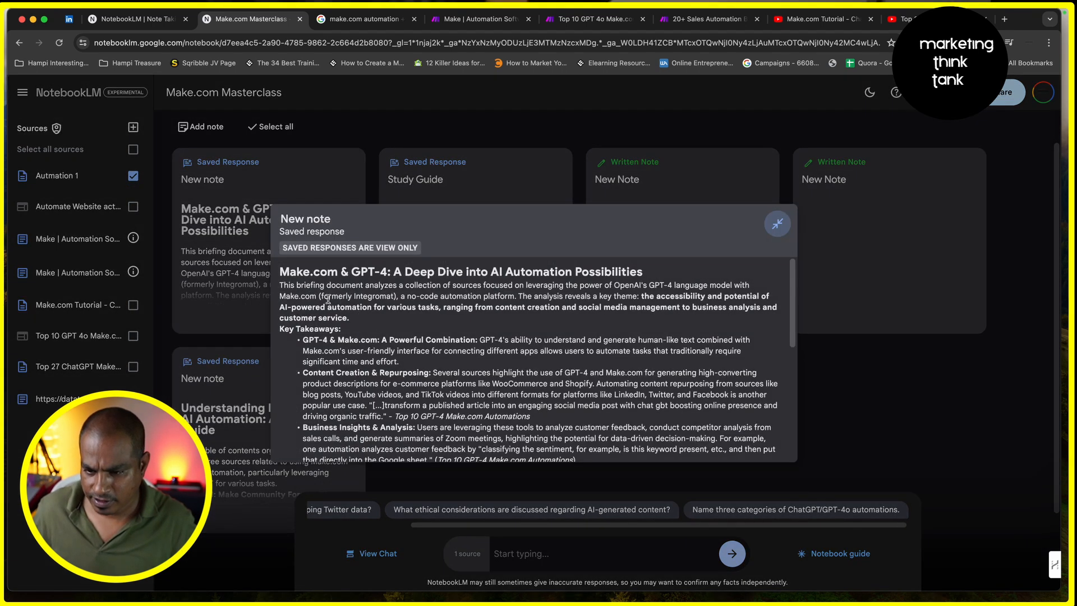
drag(285, 286, 367, 311)
click(393, 326)
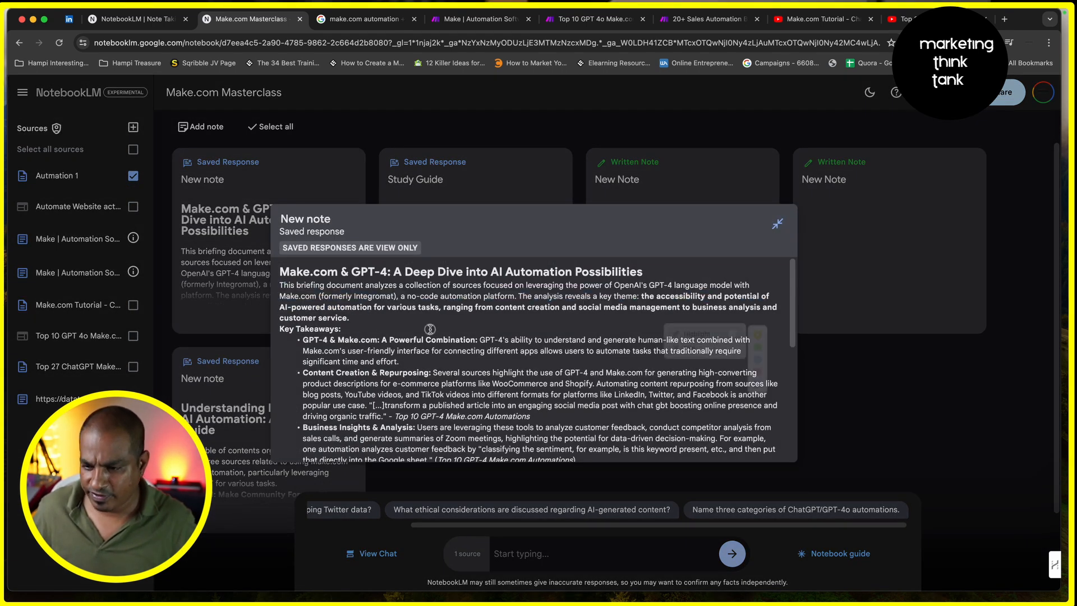
scroll(432, 376, down, 5)
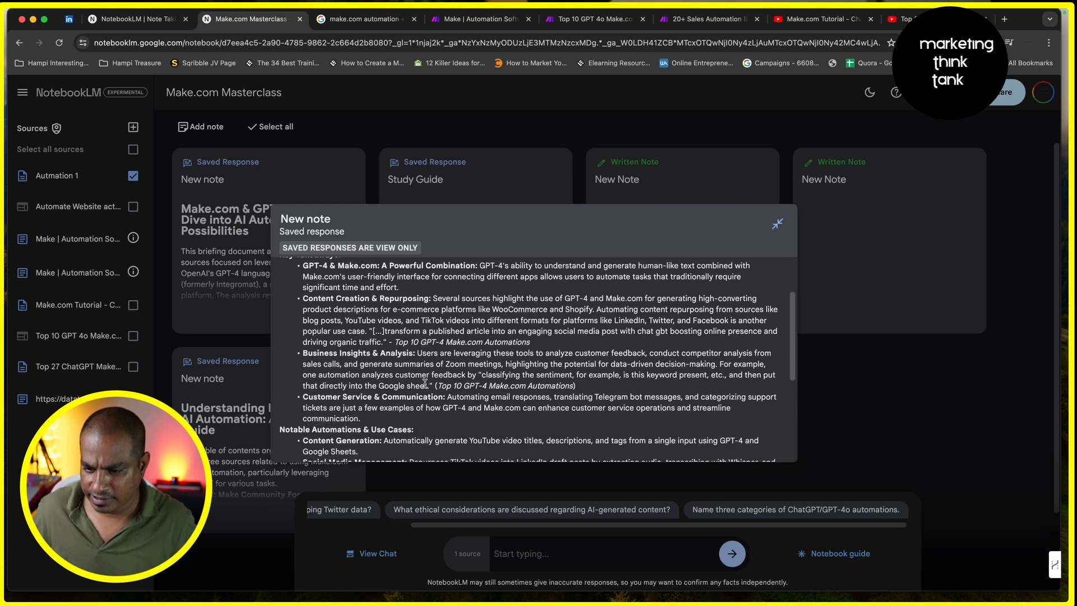
scroll(425, 383, down, 5)
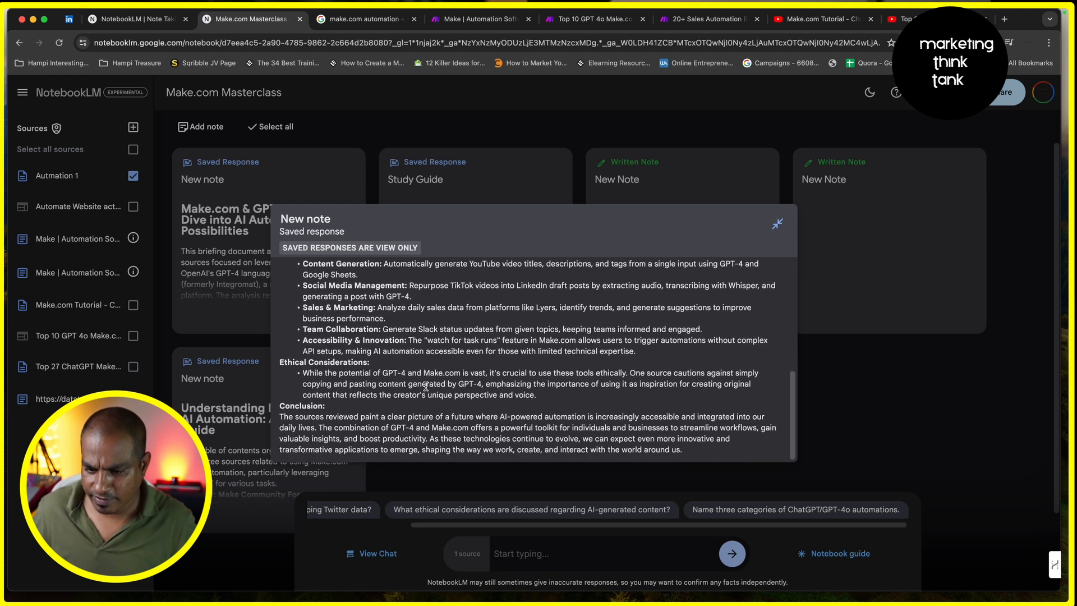
click(545, 558)
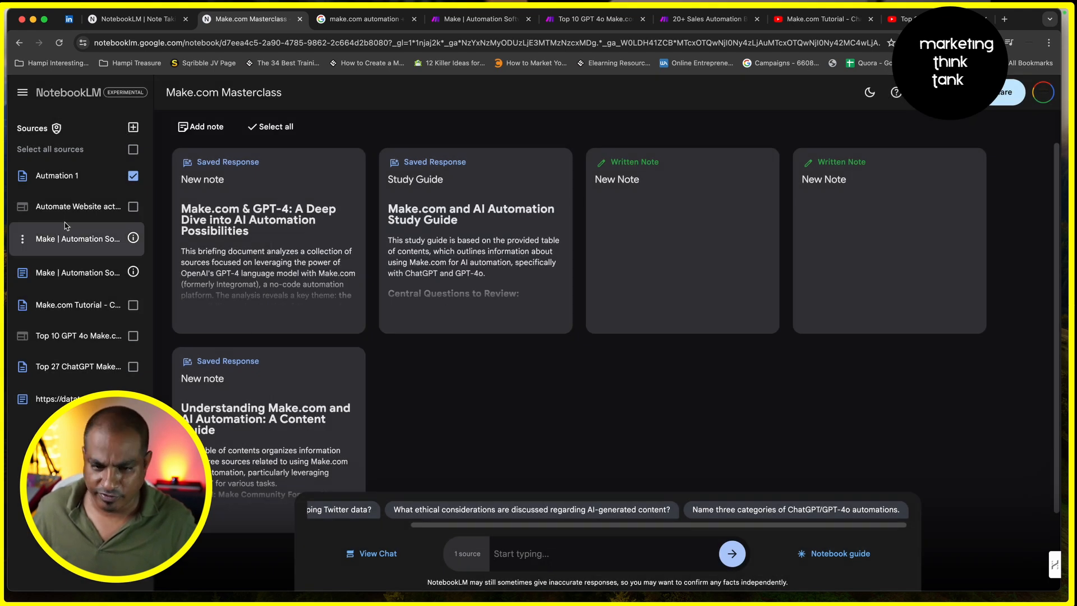
- With only Autmation 1 selected as source, ask the chat "can u explain what this automation does and what are the steps involved?"
click(132, 176)
click(131, 178)
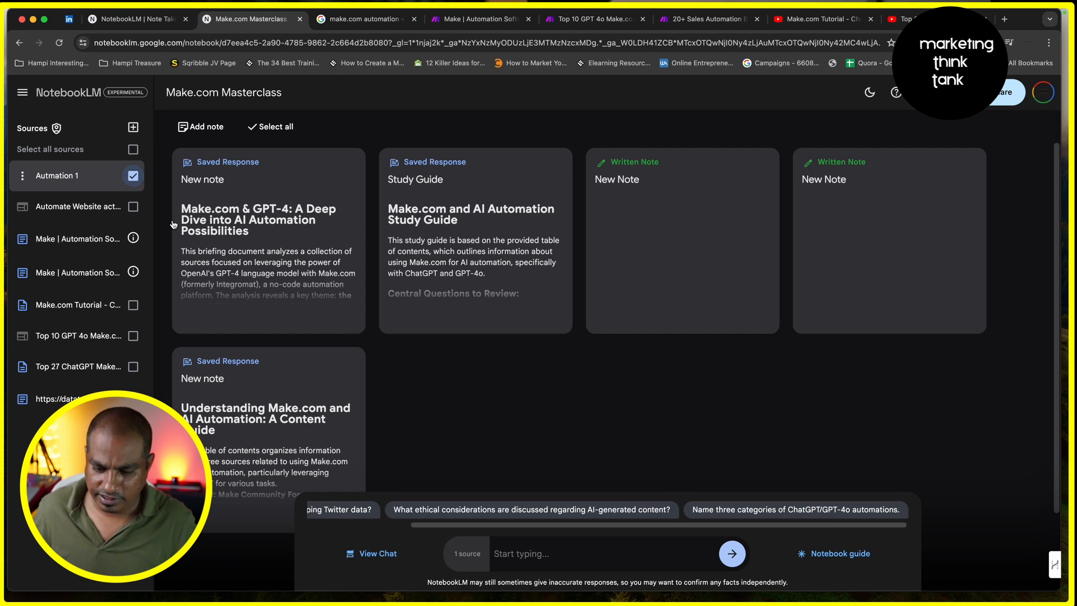
click(537, 557)
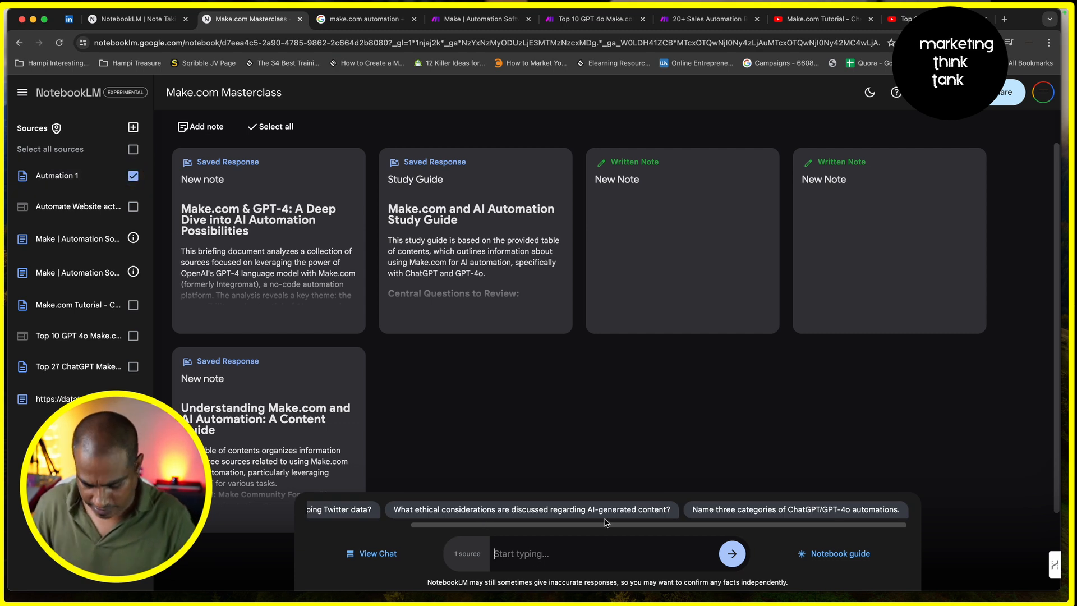
text(can u explain)
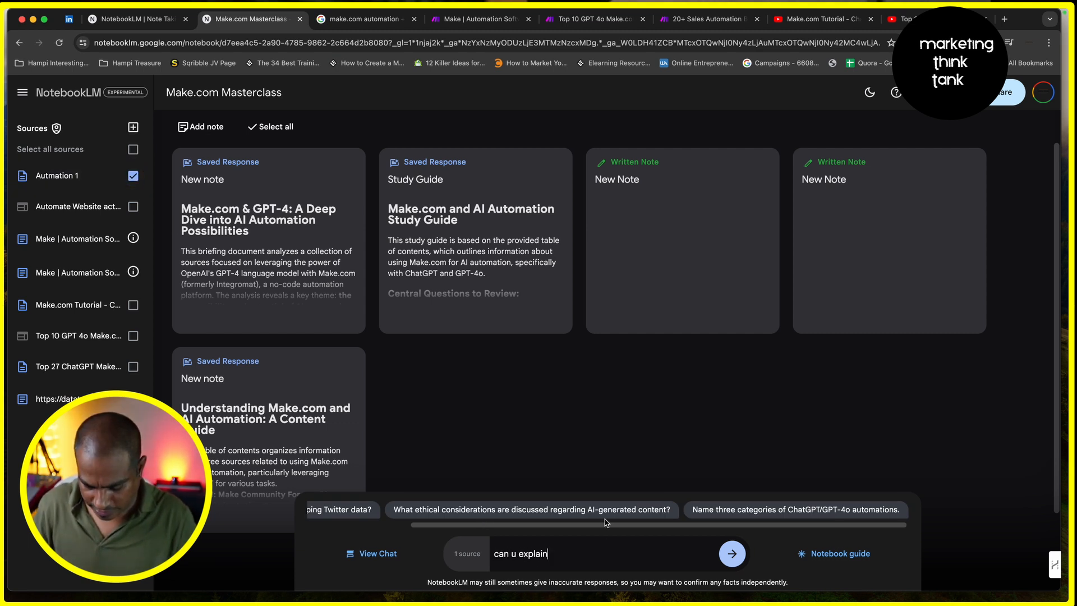
text( what this aut)
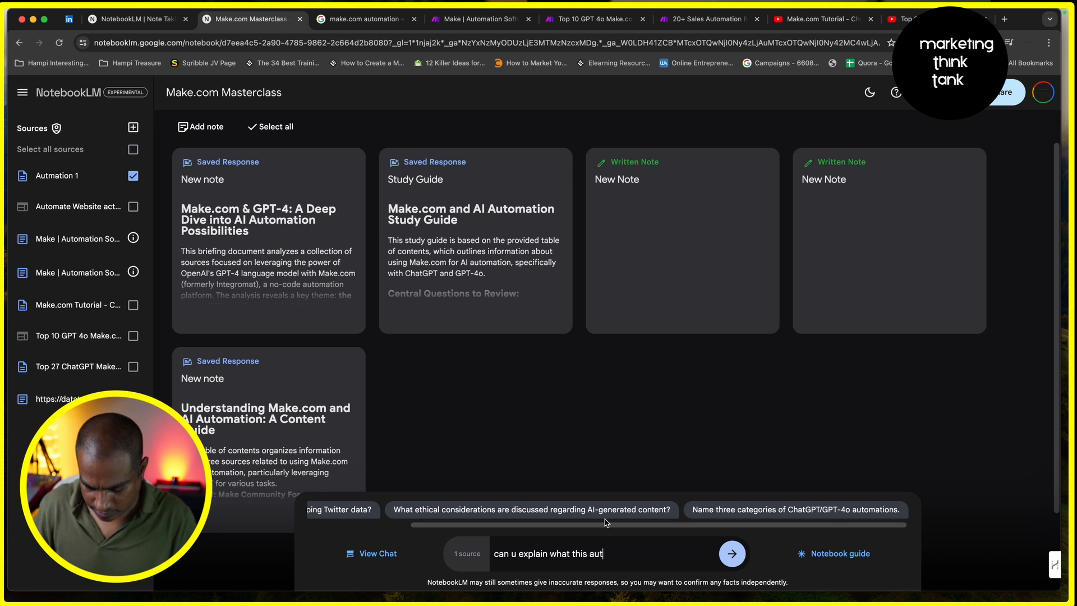
text(omation does and w)
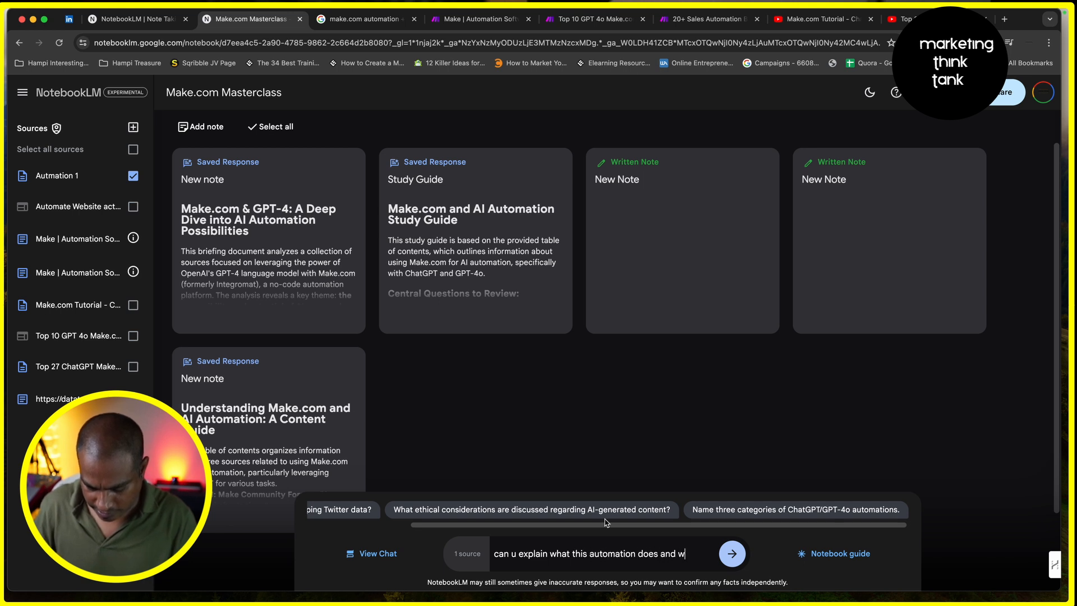
text(hat are the step)
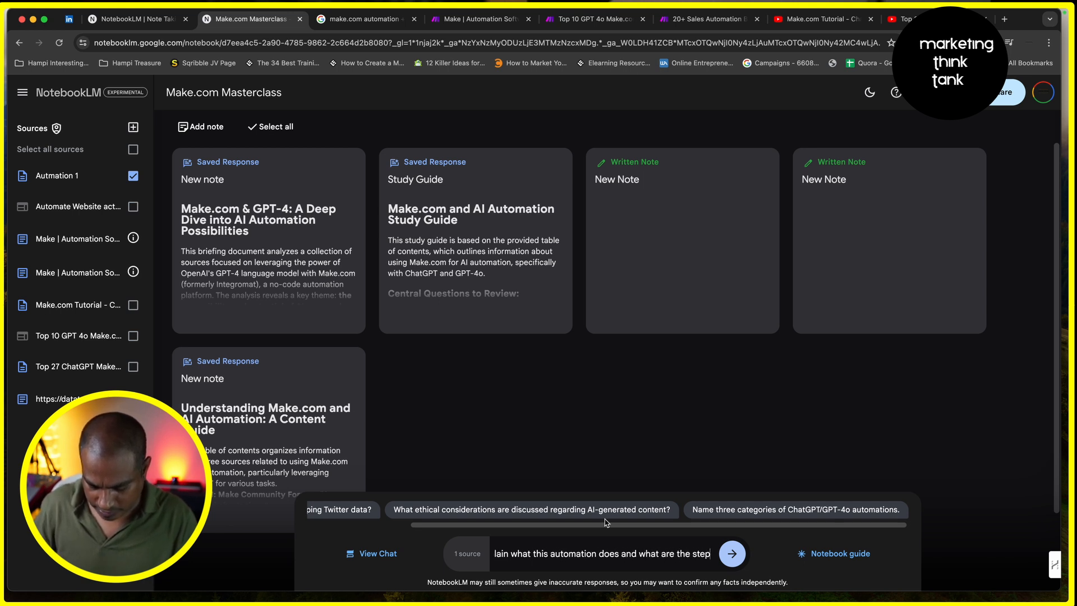
text(s involve)
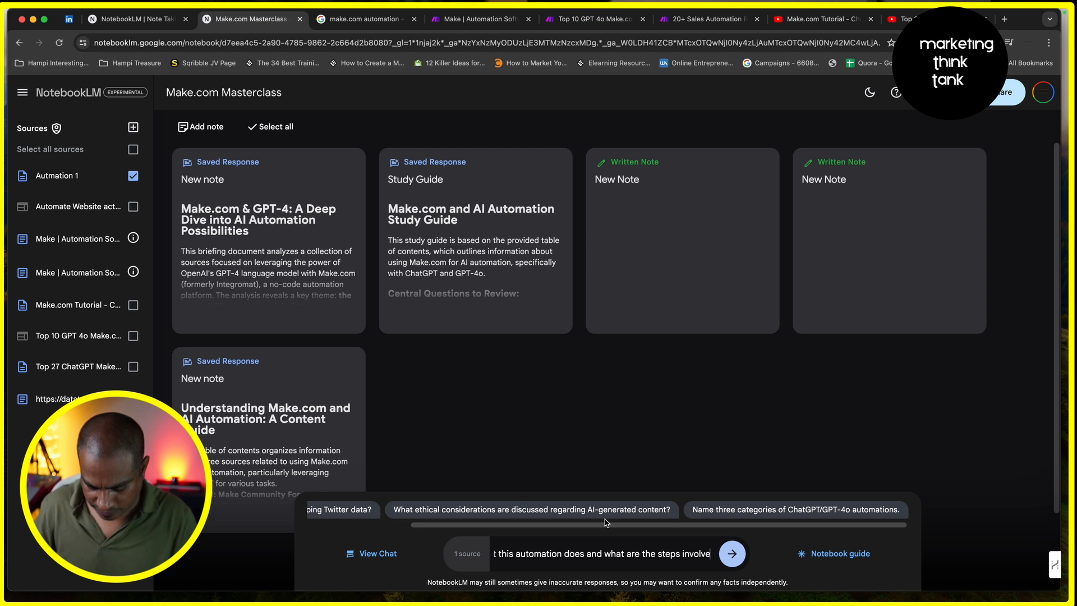
text(d?)
key(Return)
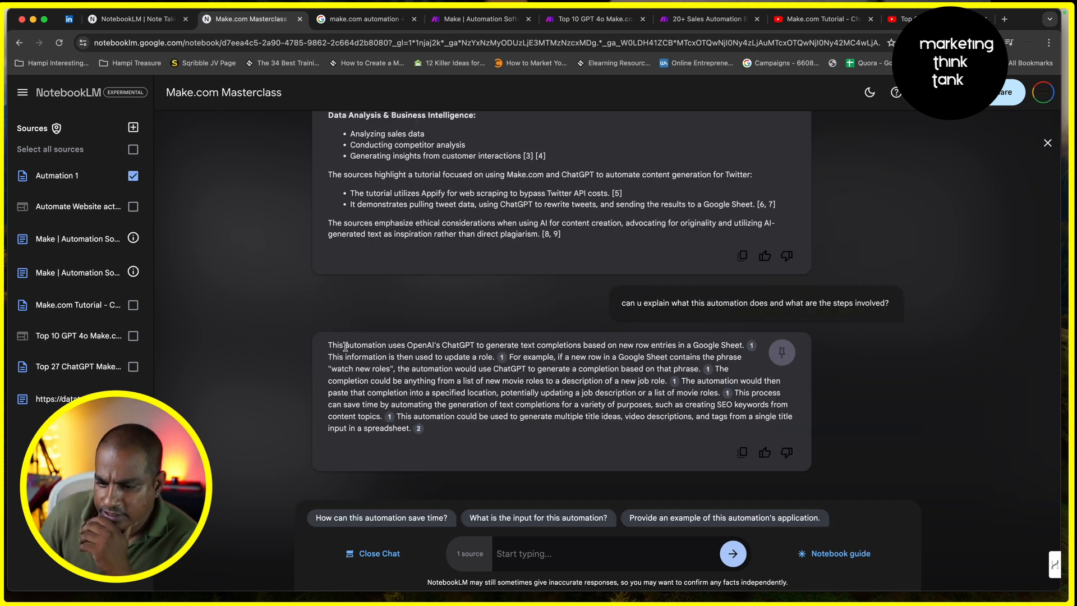
- Read the chat's explanation of the automation, focusing on its opening sentences about ChatGPT completions and Google Sheet rows
drag(345, 346, 742, 349)
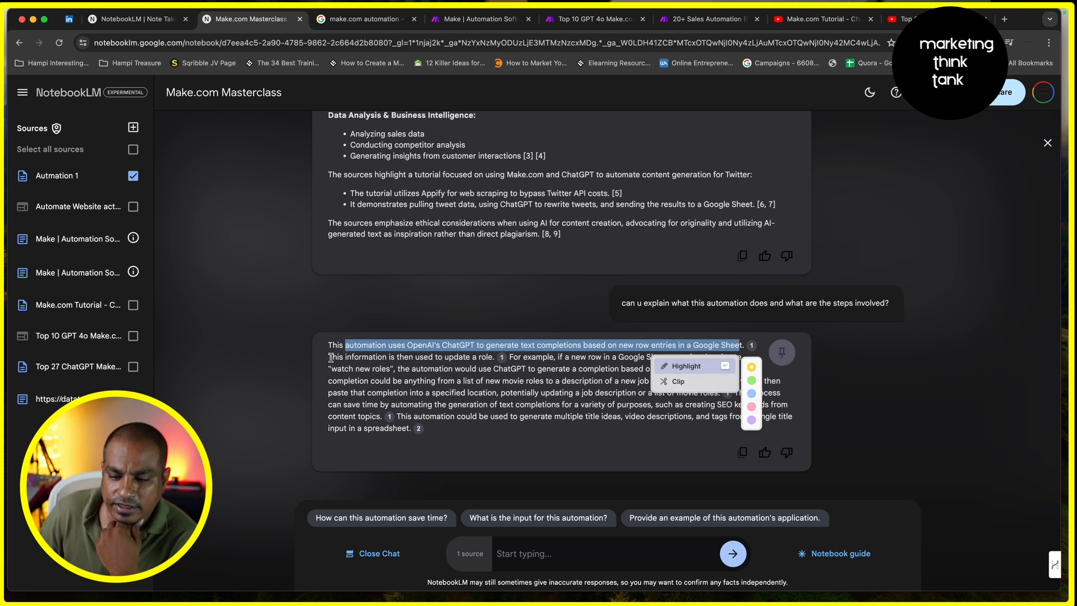
drag(331, 357, 494, 359)
click(638, 359)
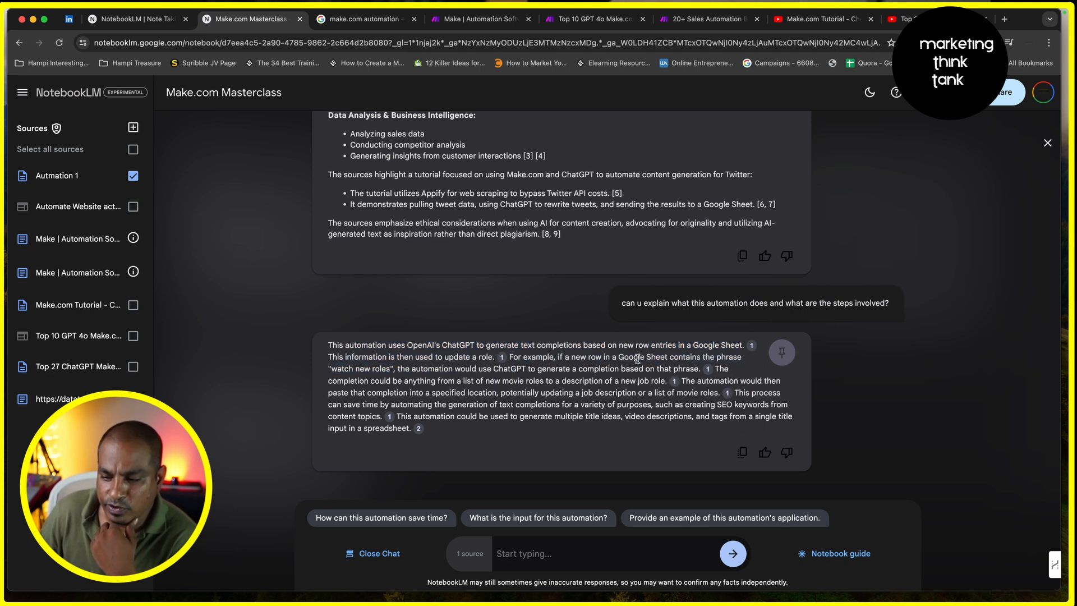
double_click(484, 359)
click(597, 356)
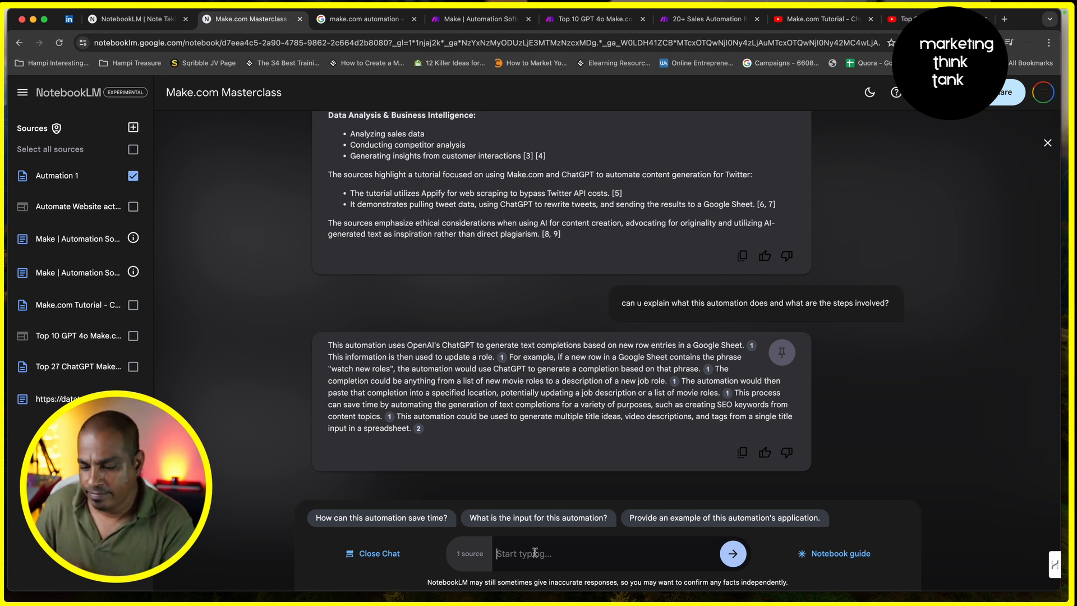
- Ask the chat whether it can help with a series of steps on make.com and google sheets to replicate this automation
text(are you )
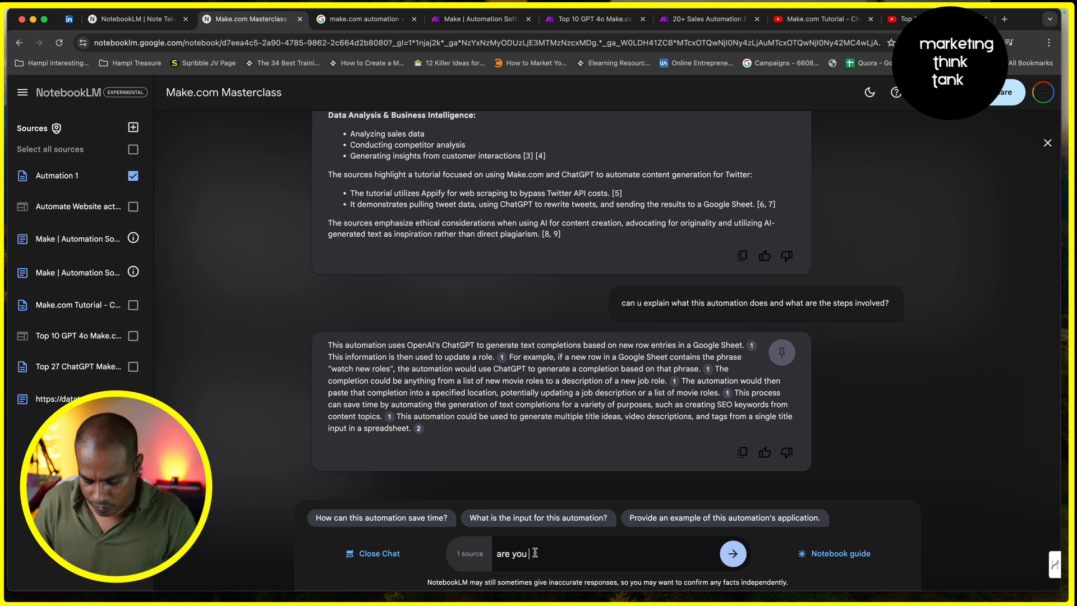
text(in a position to help me)
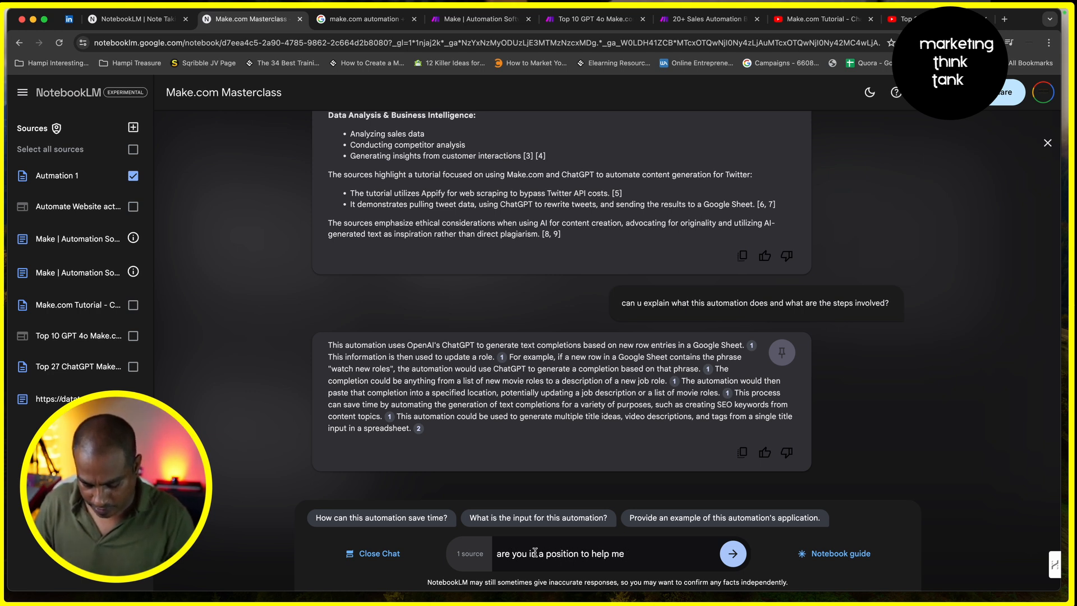
text( with a series)
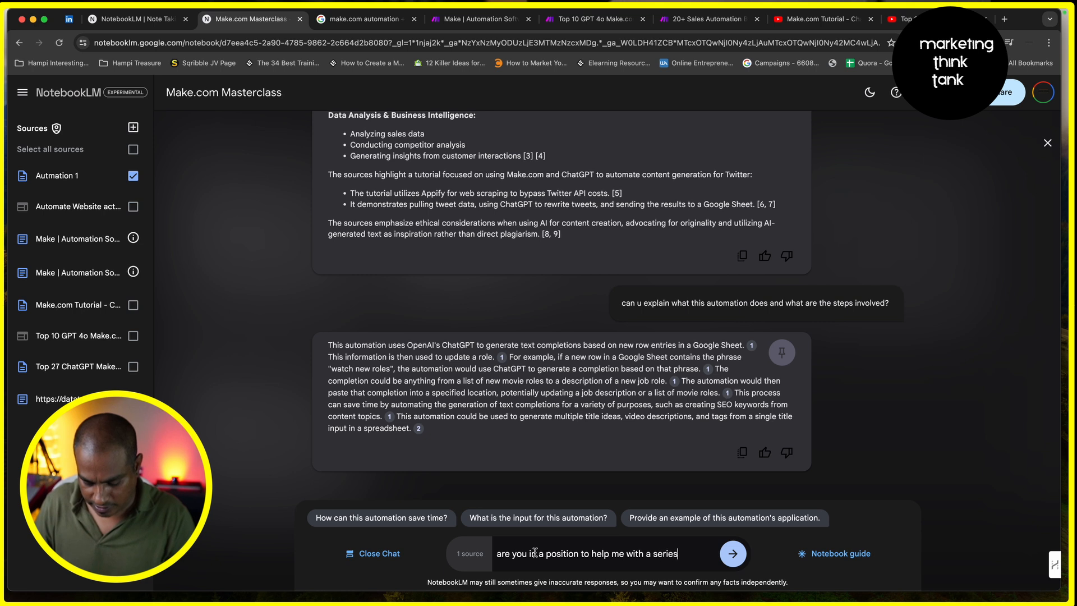
text( of steps)
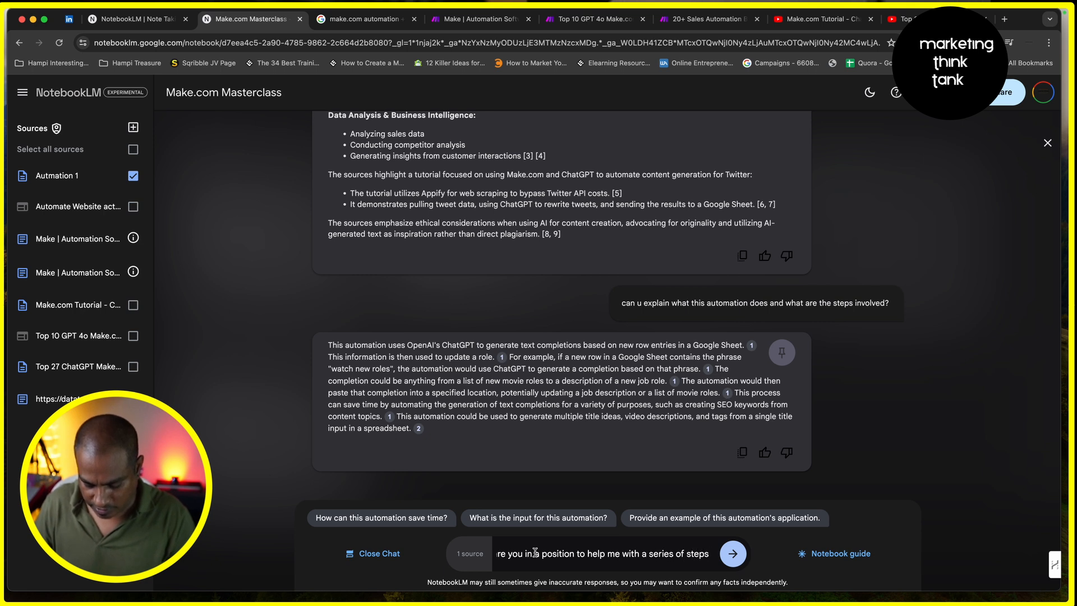
text( on make.coma n)
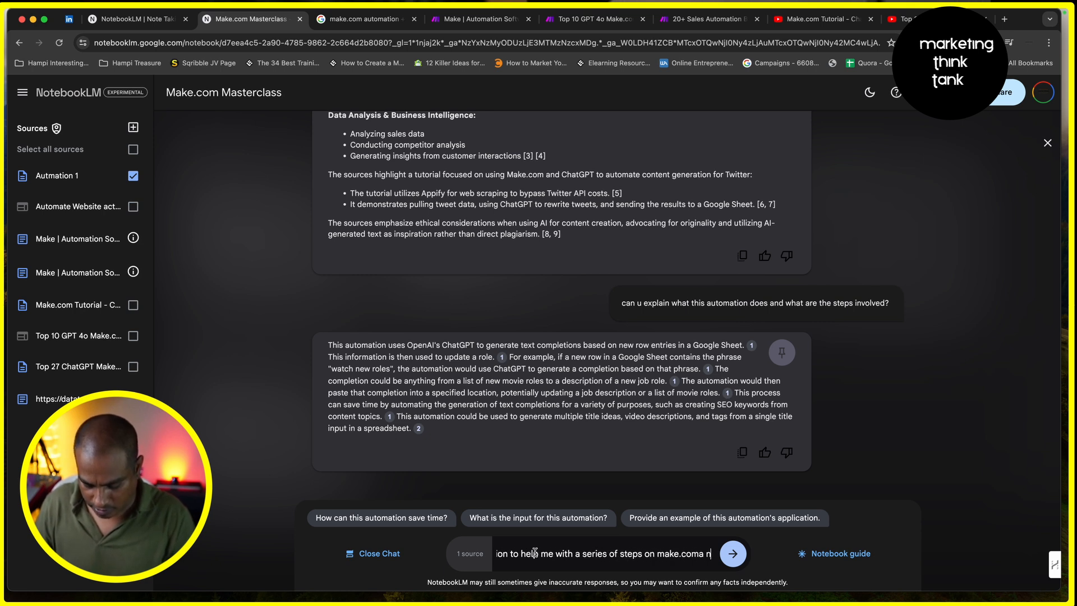
text(d google sheets)
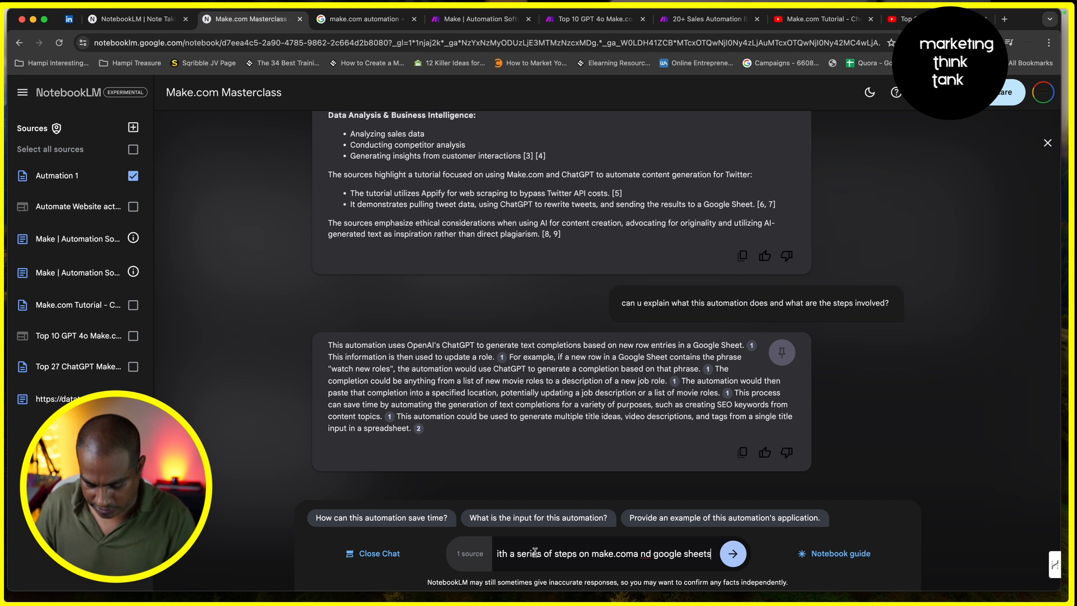
text( to replicate this)
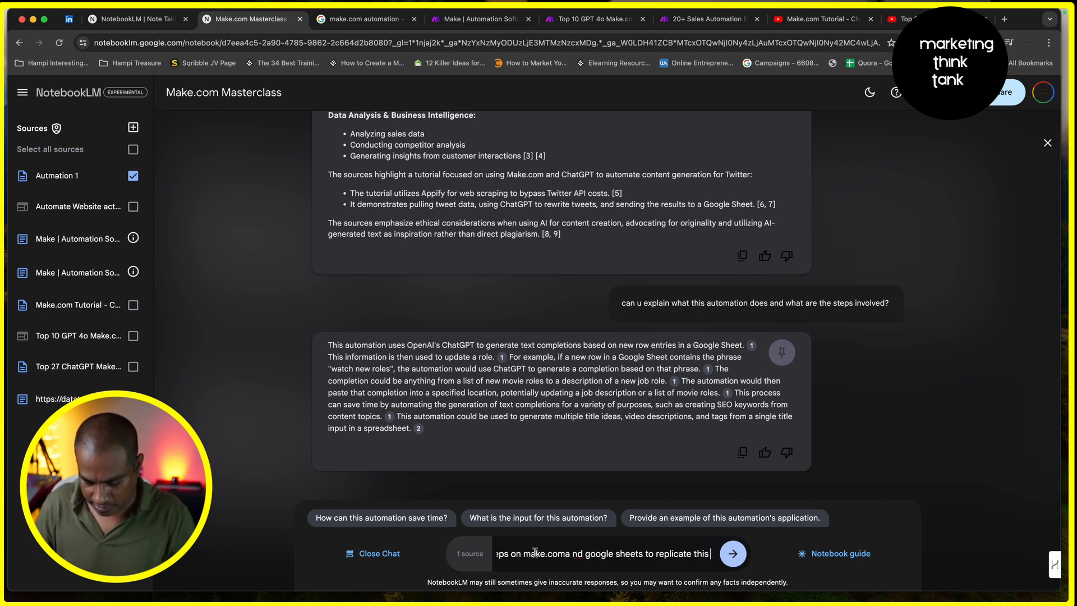
text( automation?)
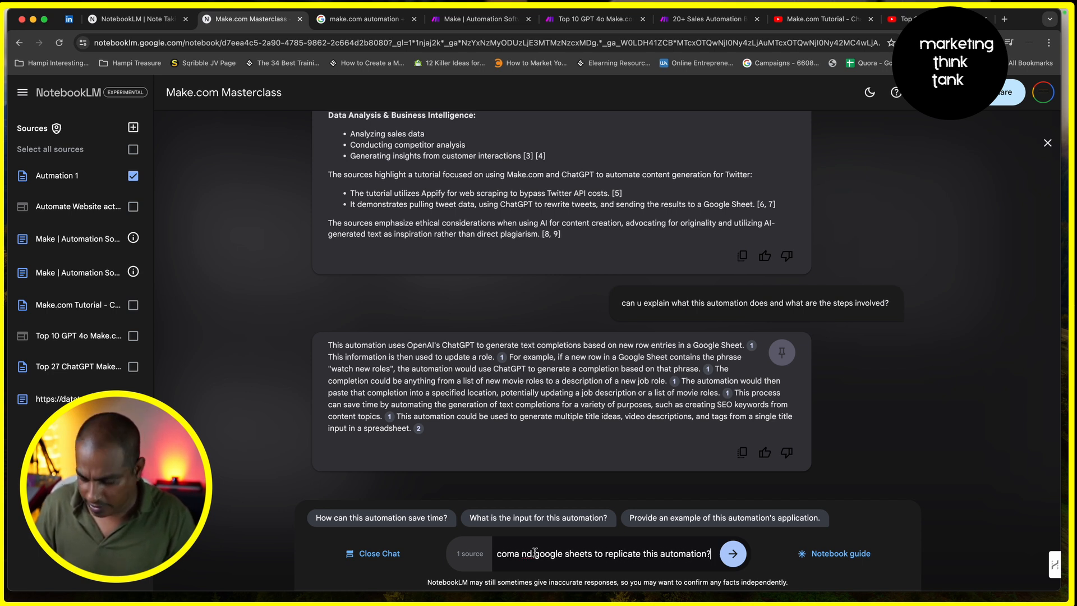
key(Return)
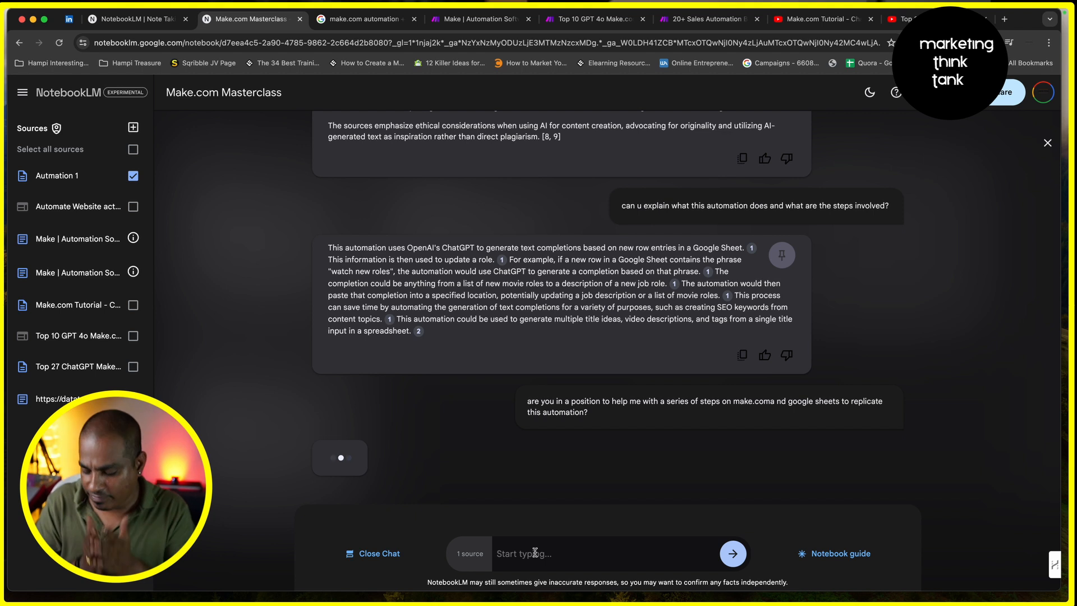
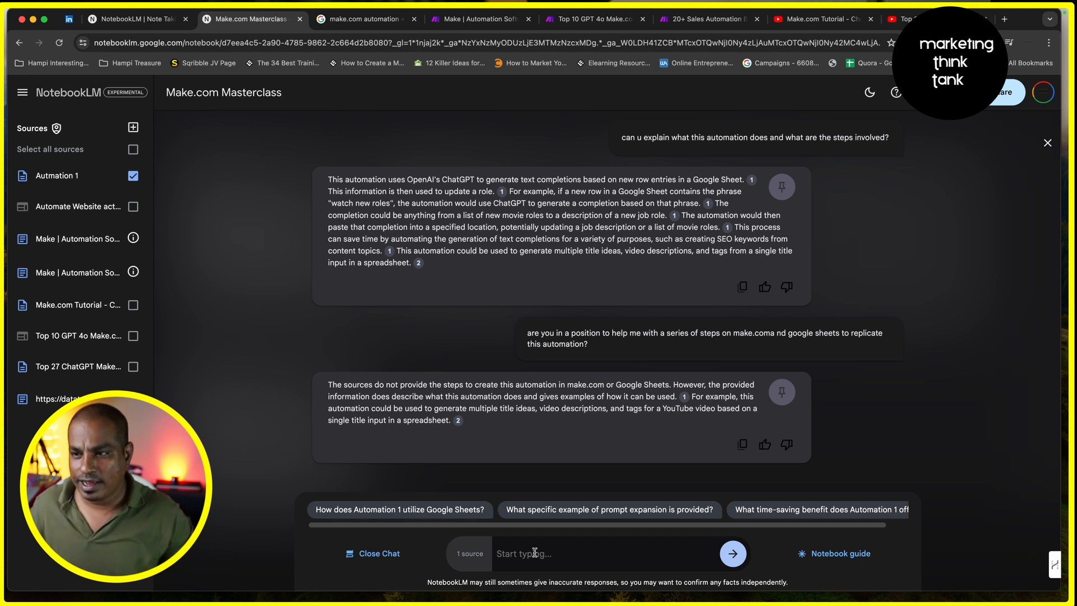
- Review the Make community article "Top 10 GPT 4o Make.com Automations" and its listed automations
click(584, 19)
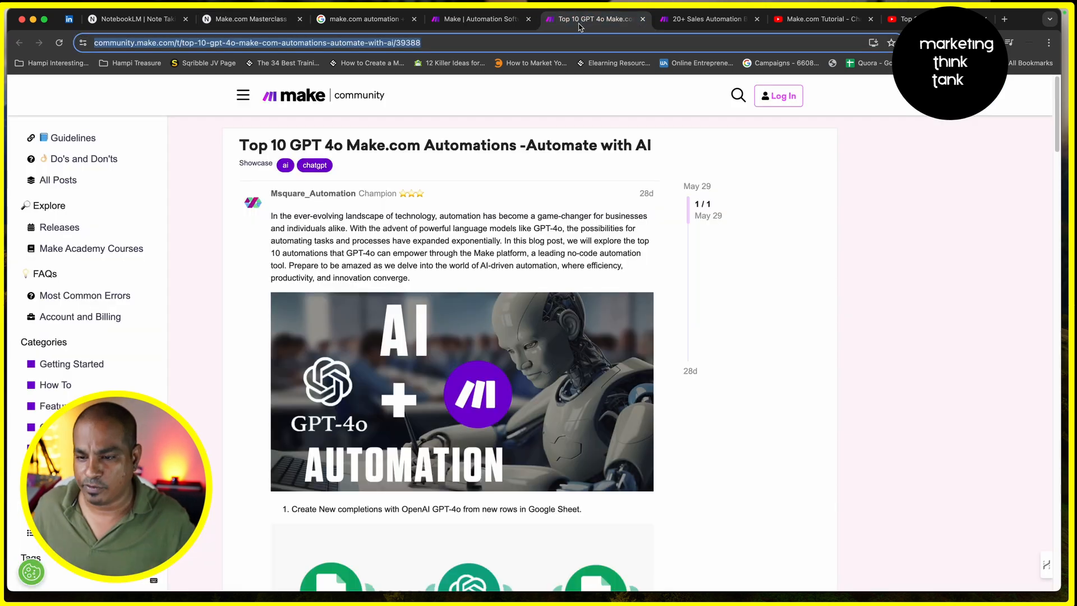
scroll(349, 344, down, 20)
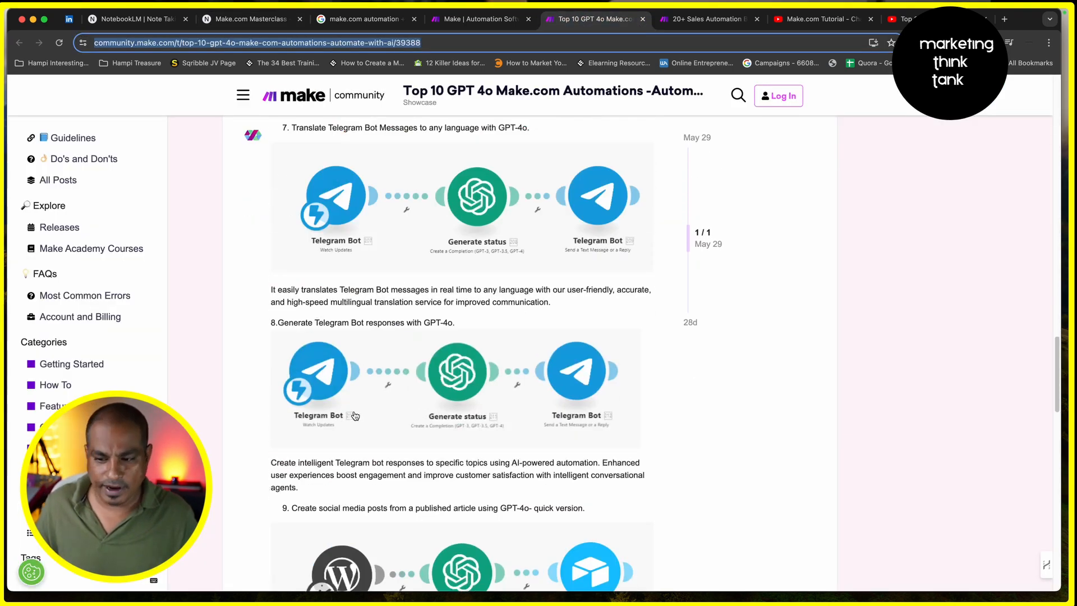
scroll(363, 420, down, 5)
scroll(370, 415, up, 20)
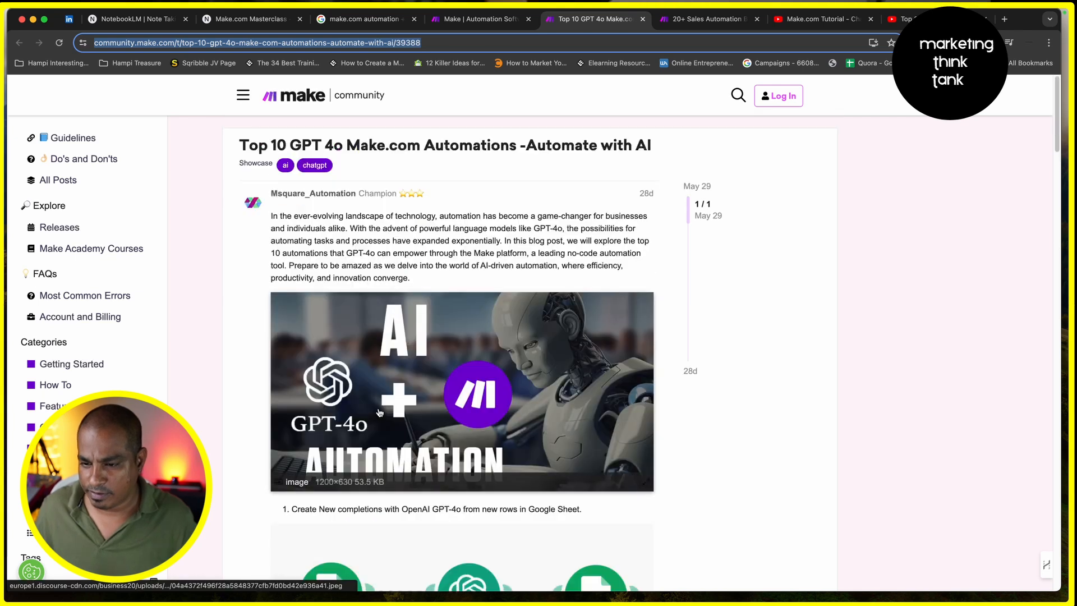
scroll(379, 413, down, 6)
scroll(337, 337, up, 6)
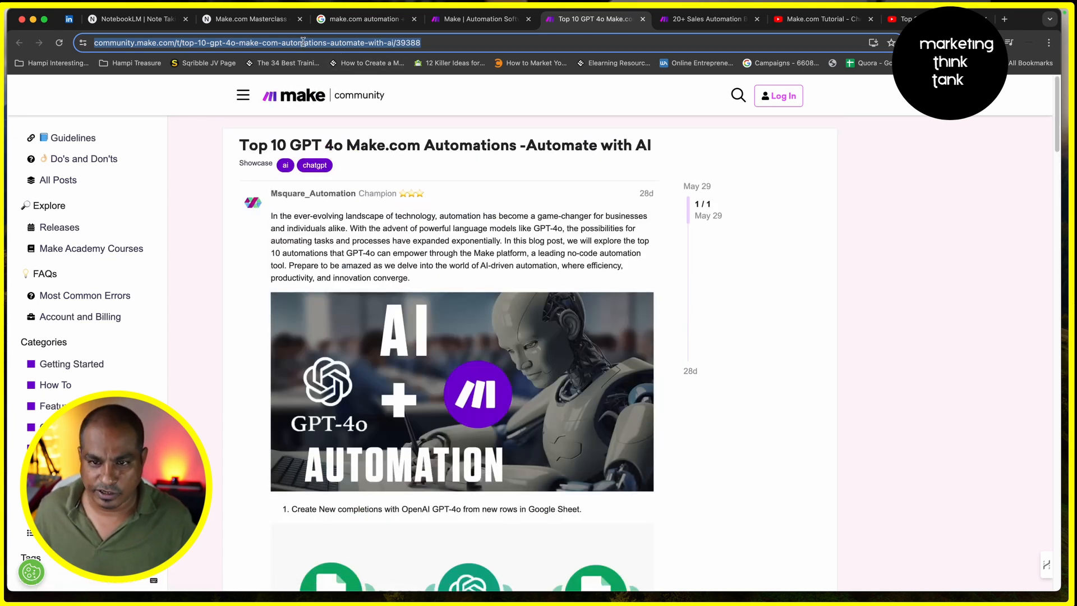
key(super+space)
text(pdf)
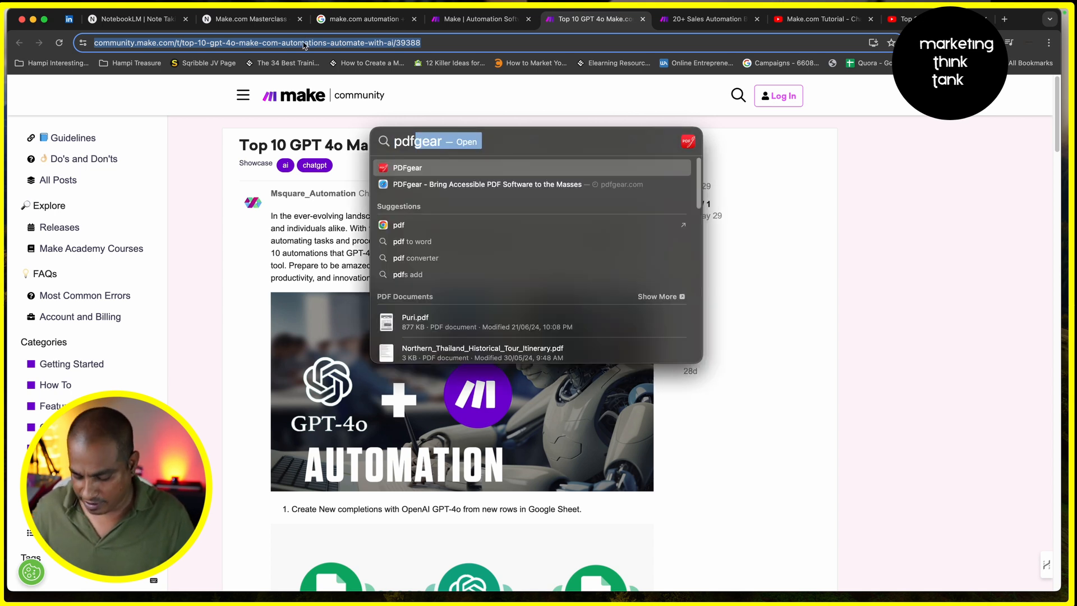
key(Return)
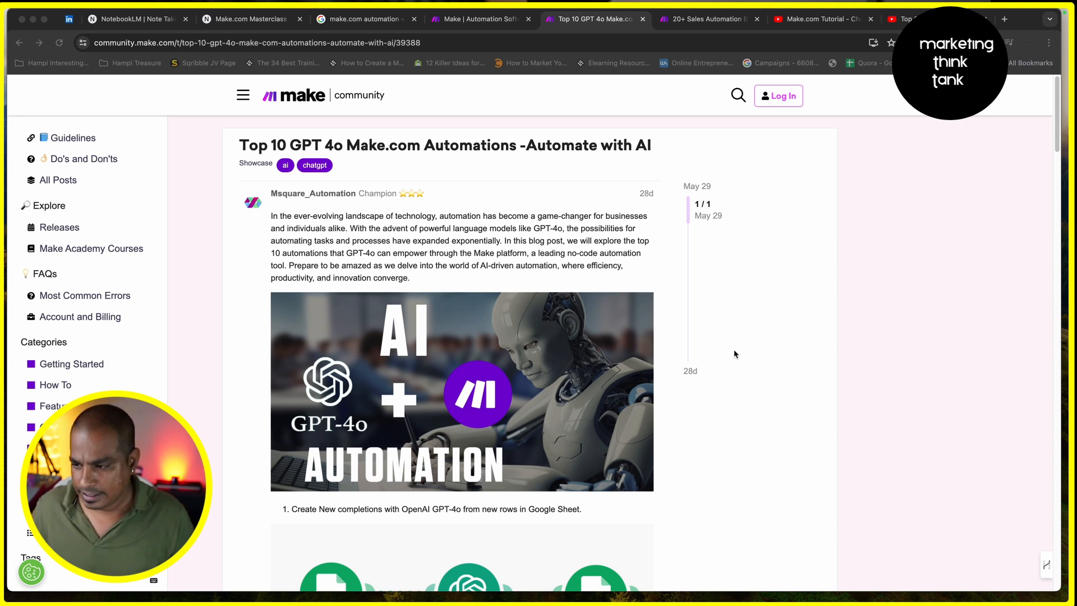
click(936, 367)
- Search Google for "convert html to a pdf" in a new tab and open PDFSimpli's Convert HTML To PDF page
key(super+t)
text(co)
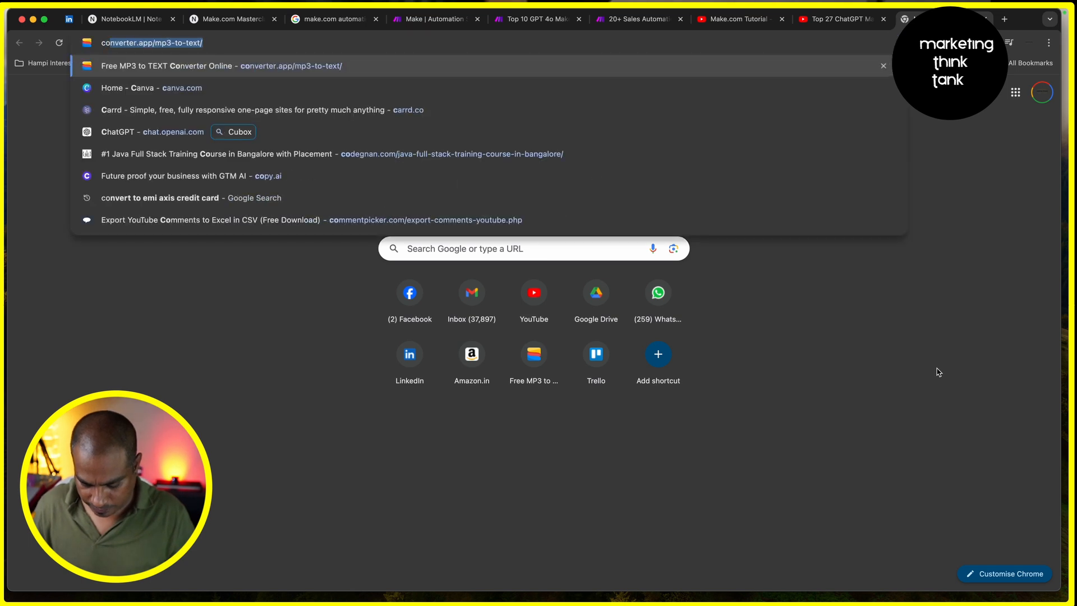
text(nvert html t)
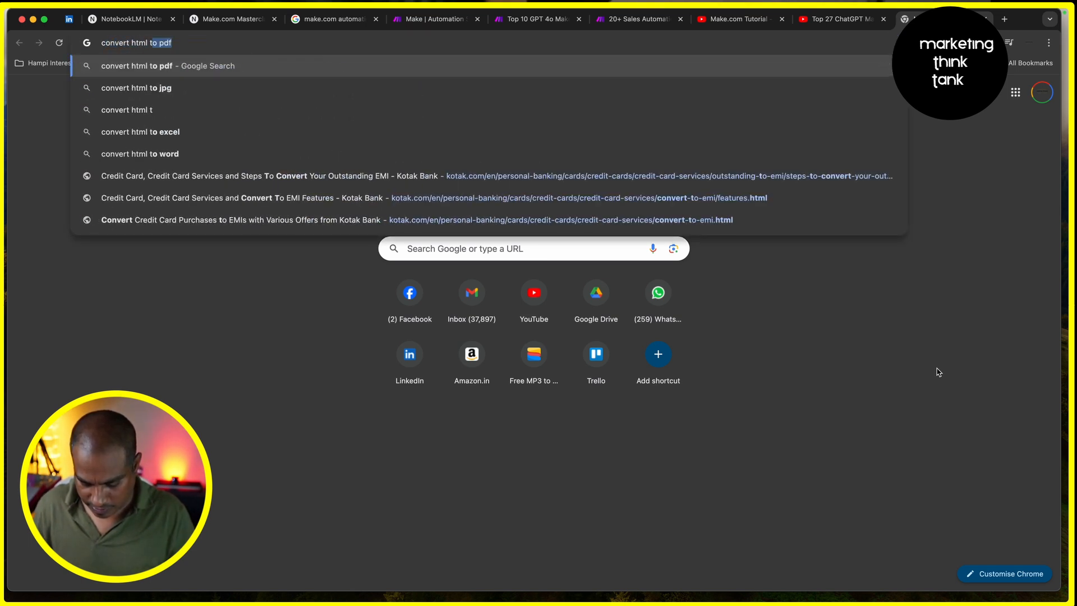
text(o a pdf)
key(Return)
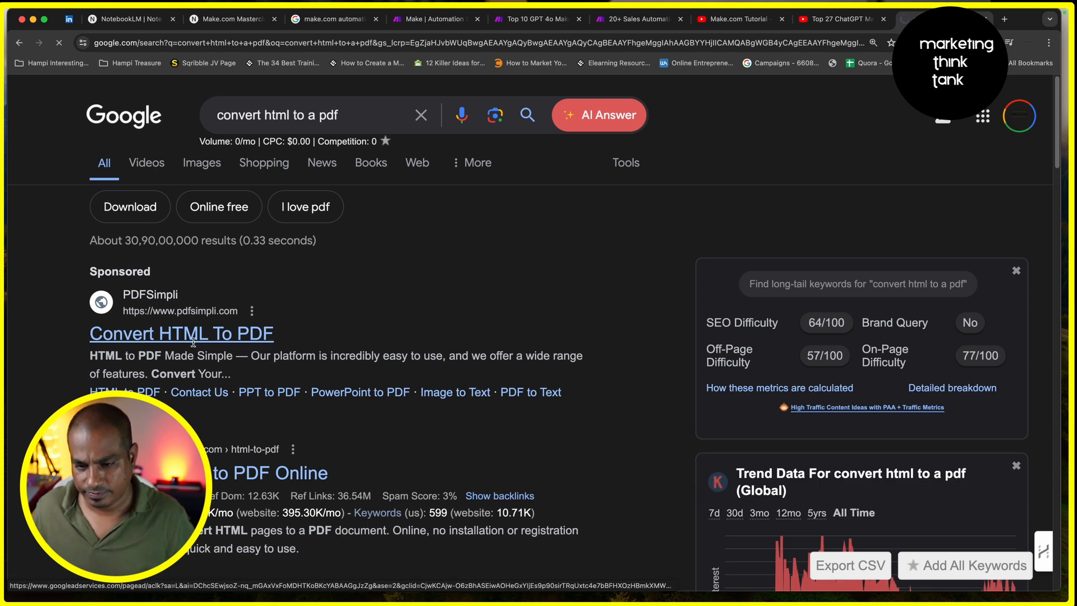
click(189, 337)
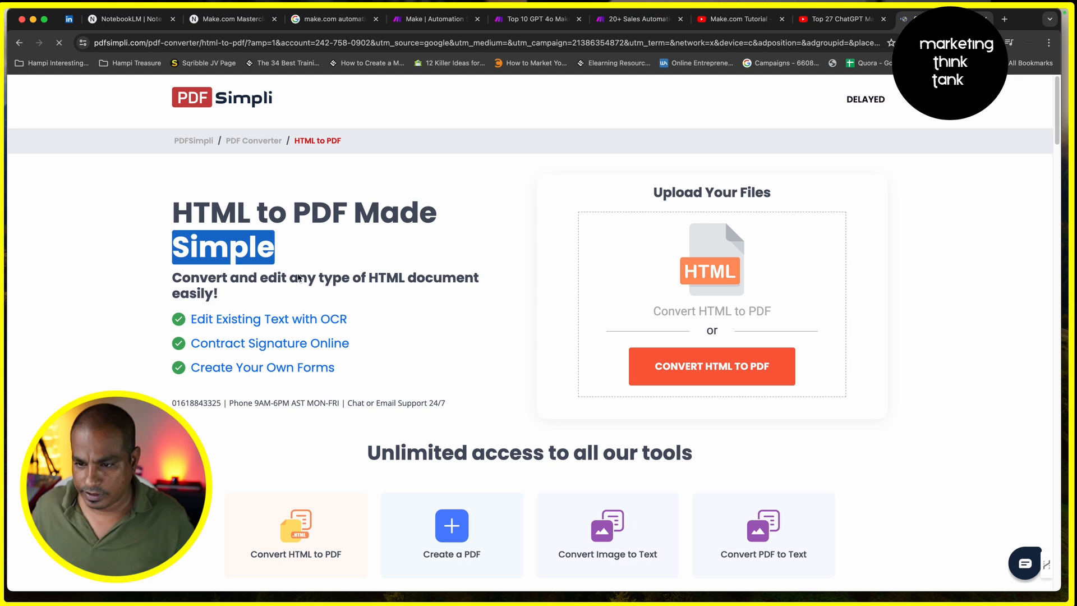
- Generate a PDF in PDFSimpli from the Top 10 GPT 4o Make.com Automations article URL and dismiss the three-step introduction
click(696, 375)
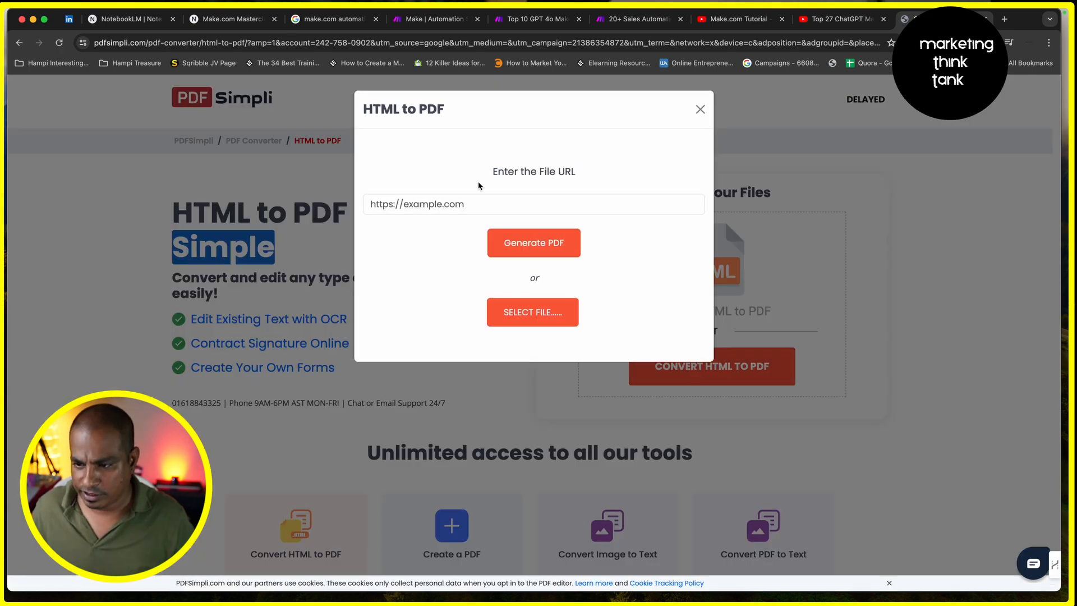
click(442, 204)
key(super+v)
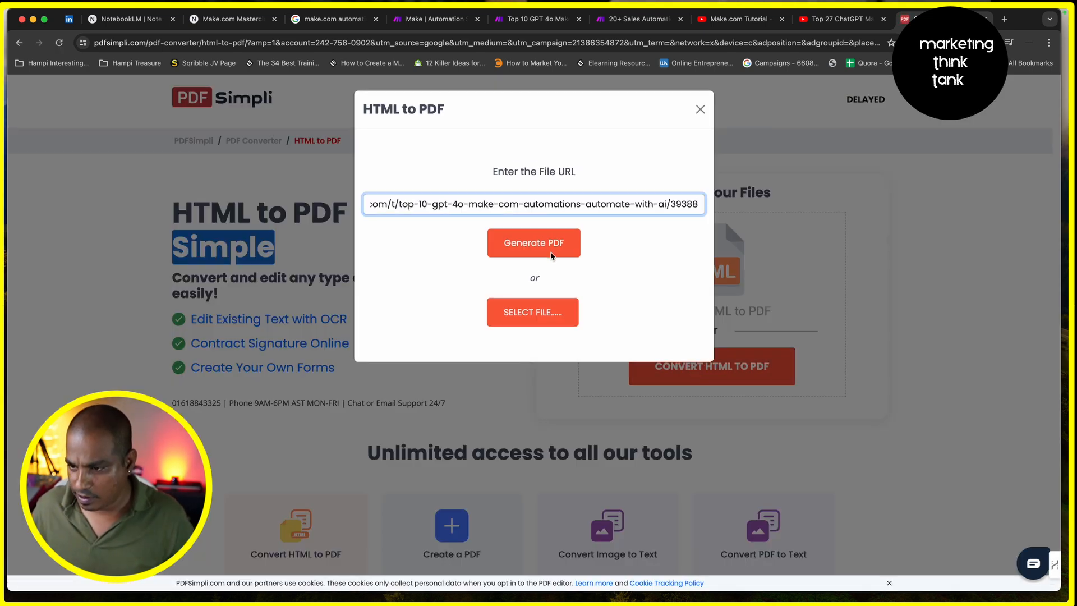
click(552, 255)
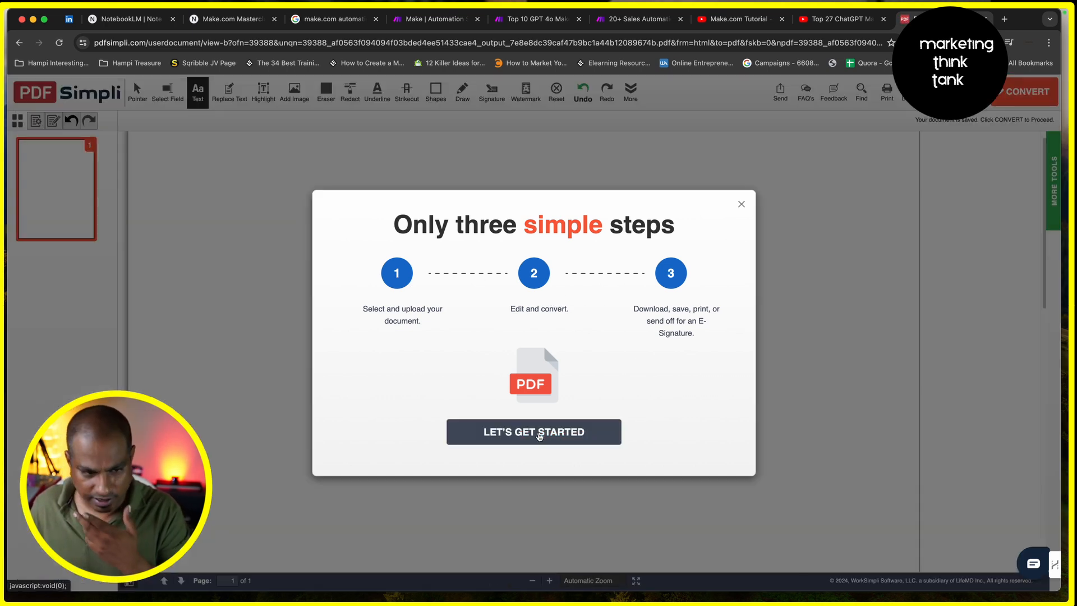
click(742, 204)
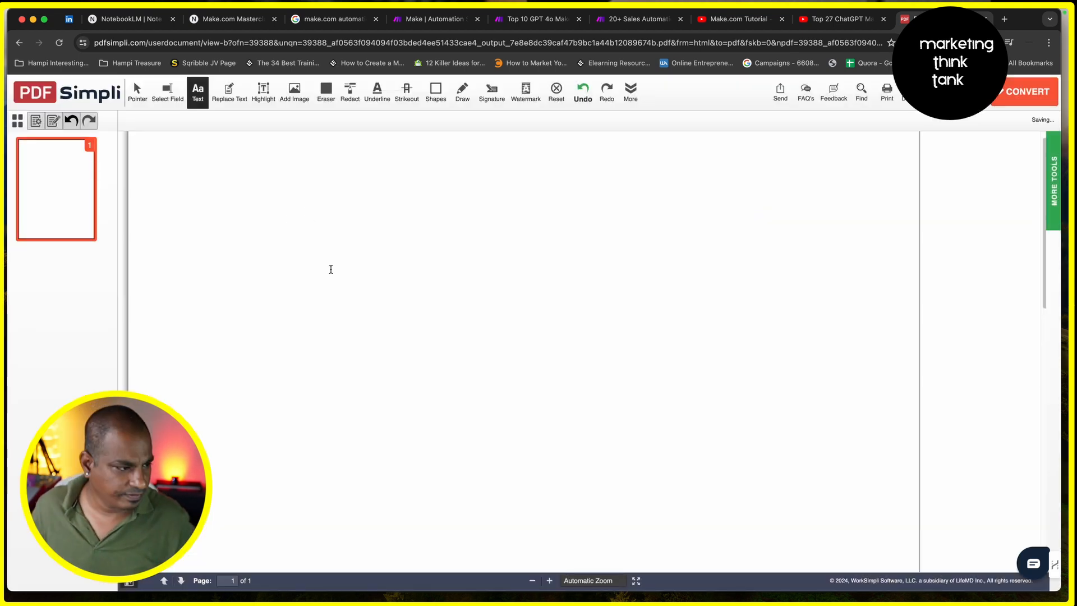
- Try to convert the blank one-page document in PDFSimpli and download it in PDF format
scroll(411, 280, down, 5)
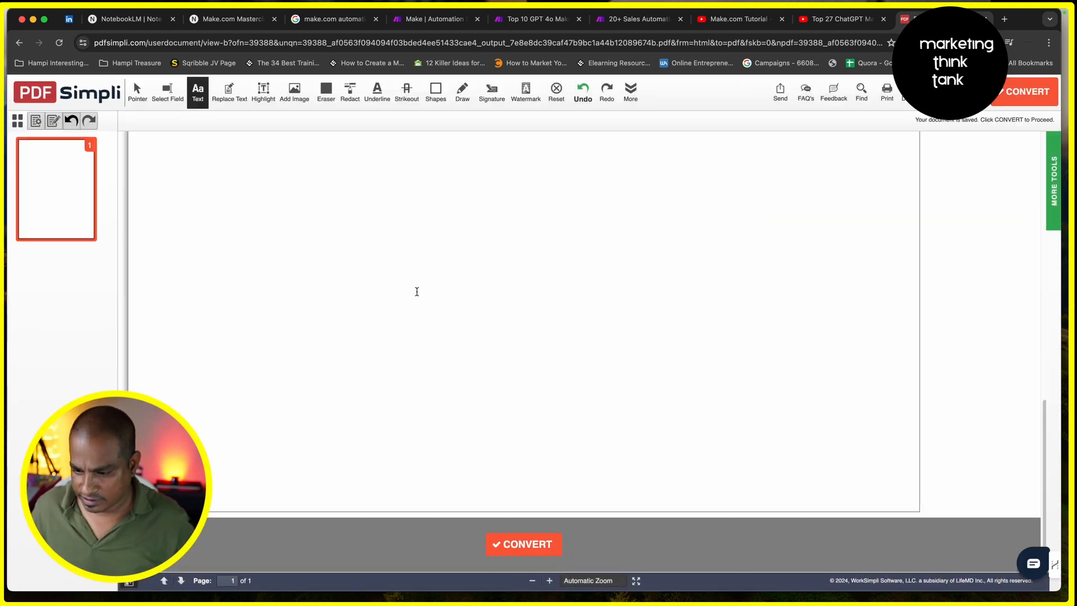
click(527, 544)
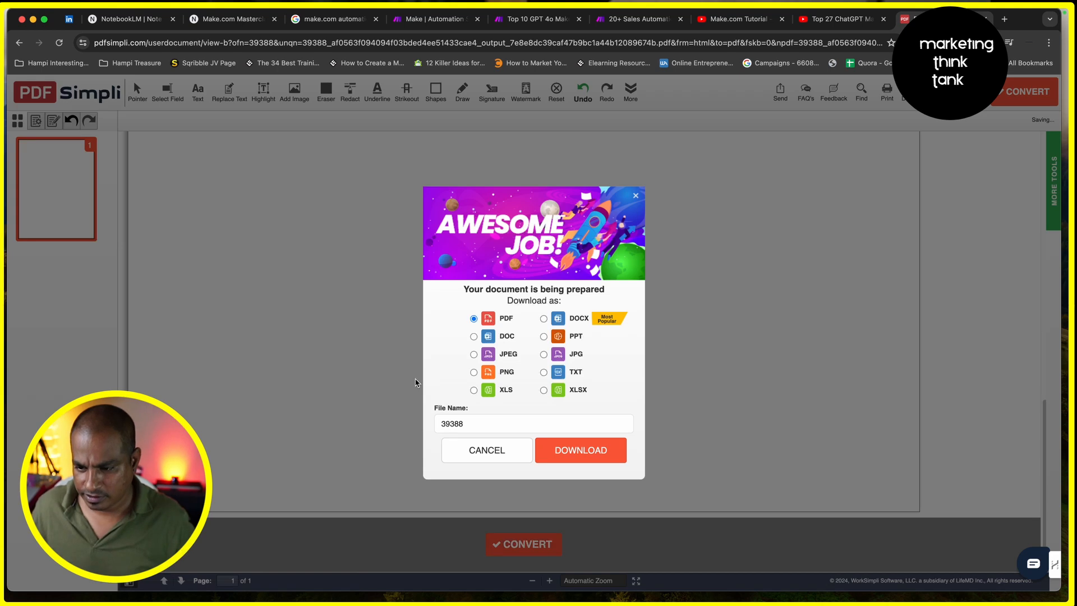
click(572, 450)
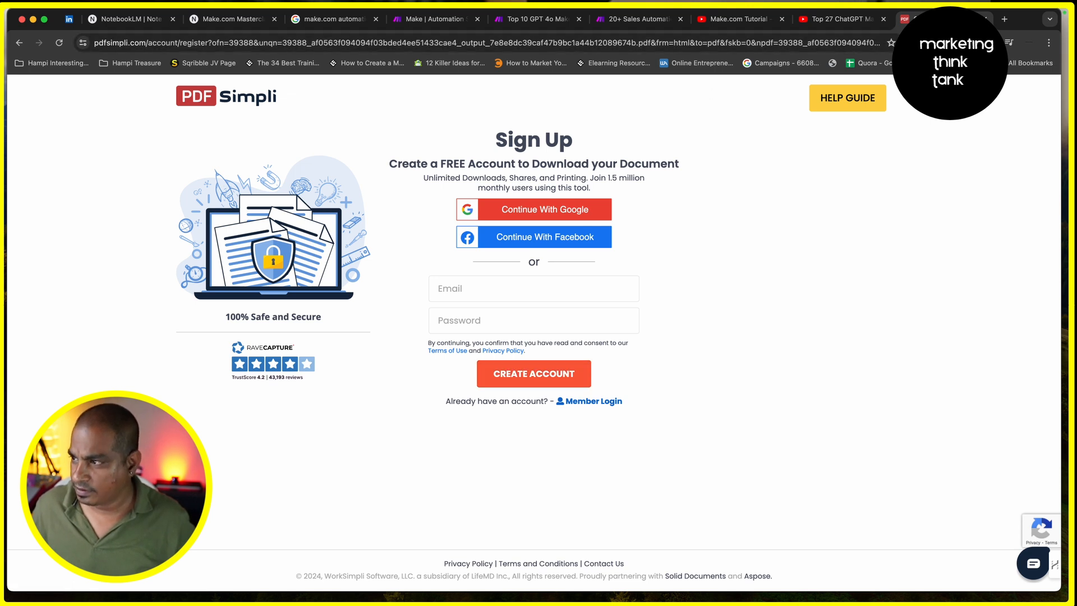
- Open a new browser tab and check the Downloads folder in Finder for the converted article PDF
click(1005, 20)
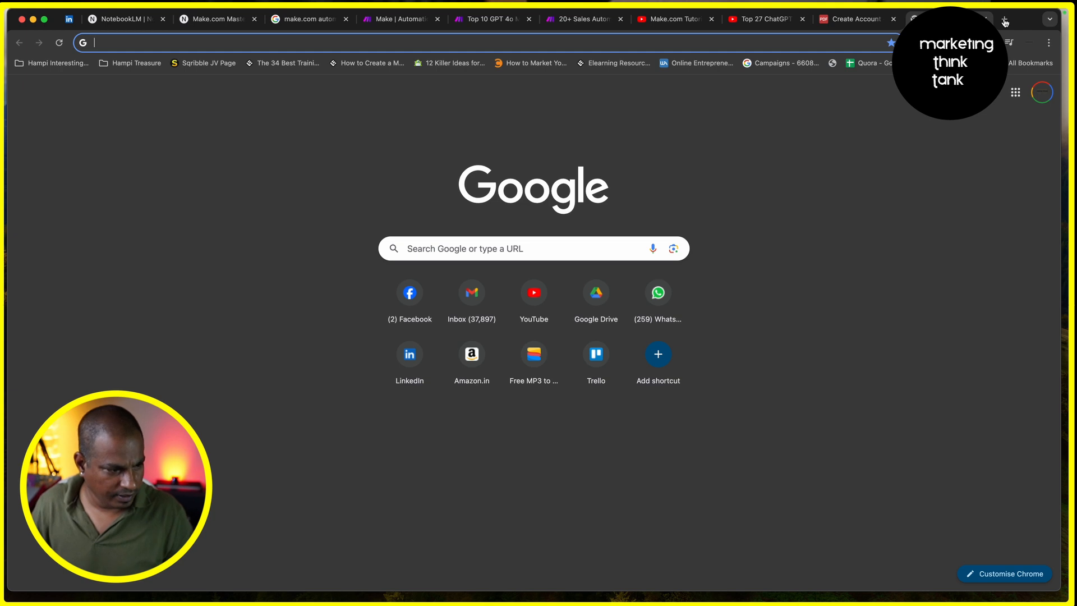
mouse_move(70, 602)
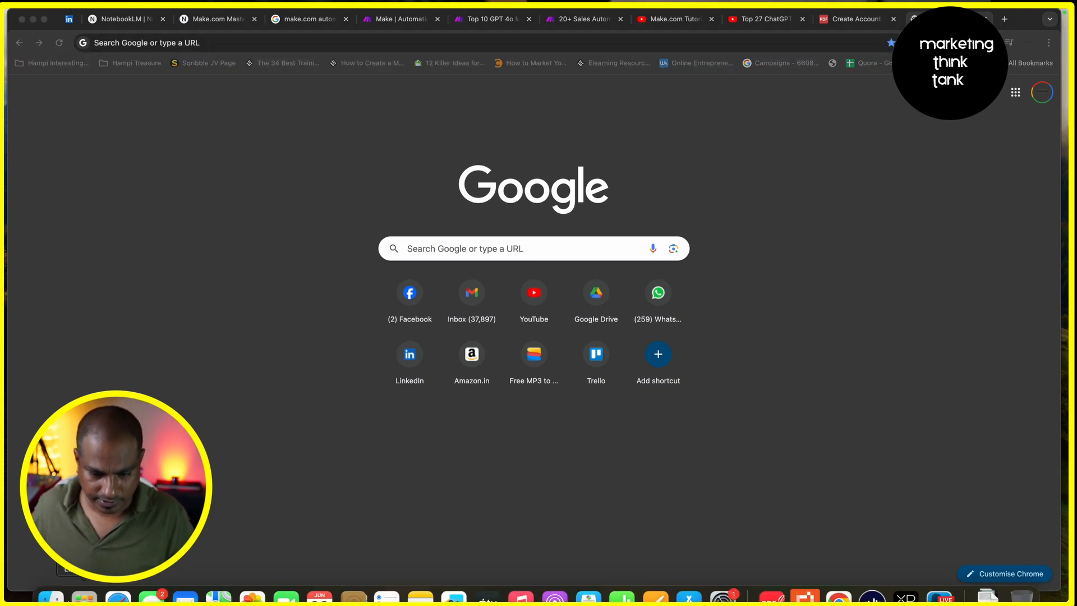
click(56, 584)
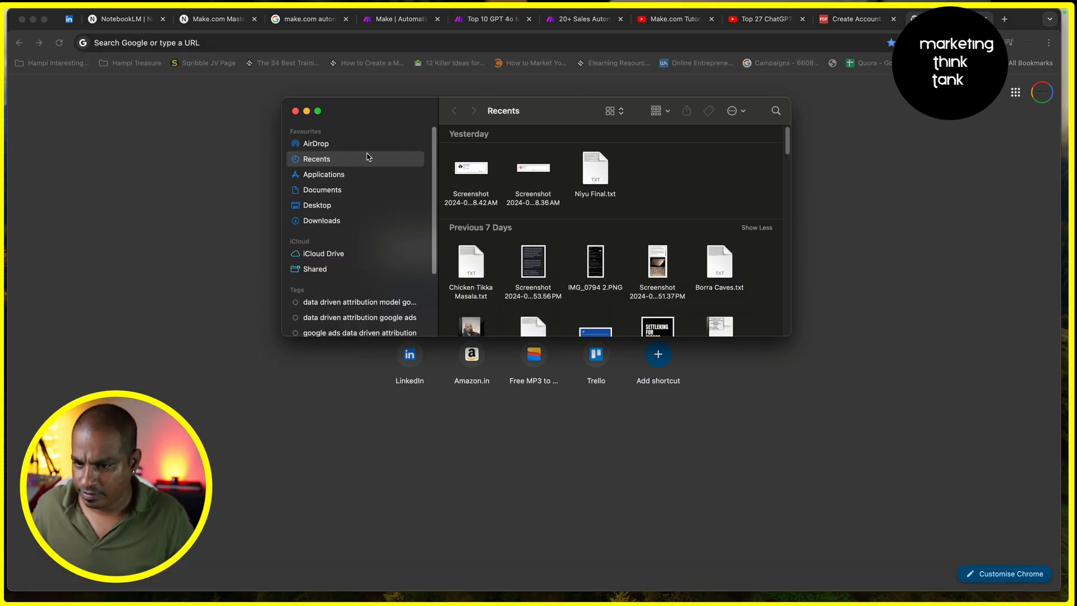
click(322, 223)
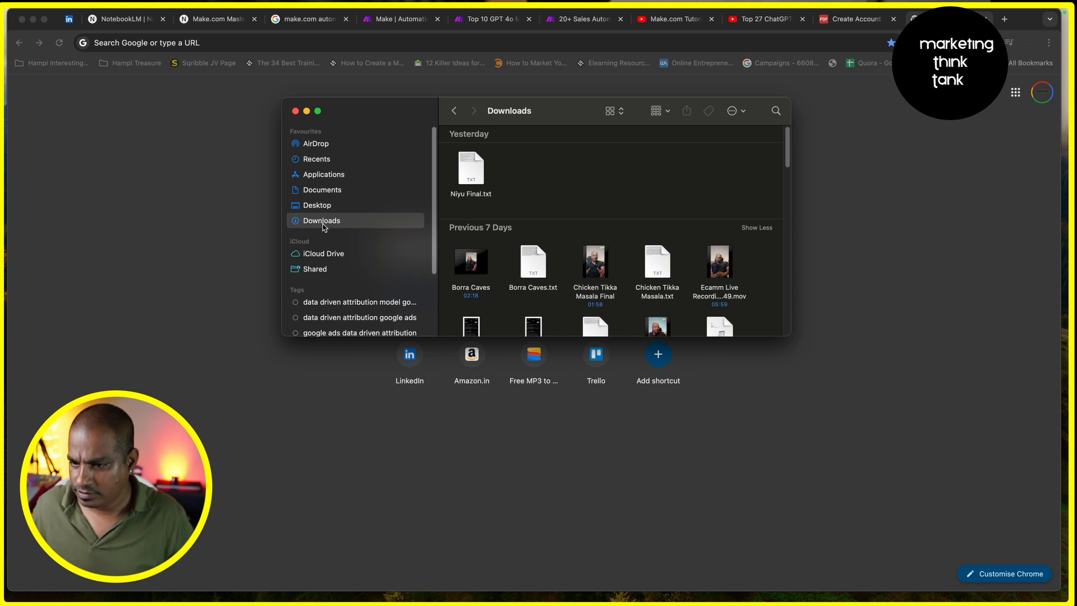
click(194, 267)
key(super+Tab)
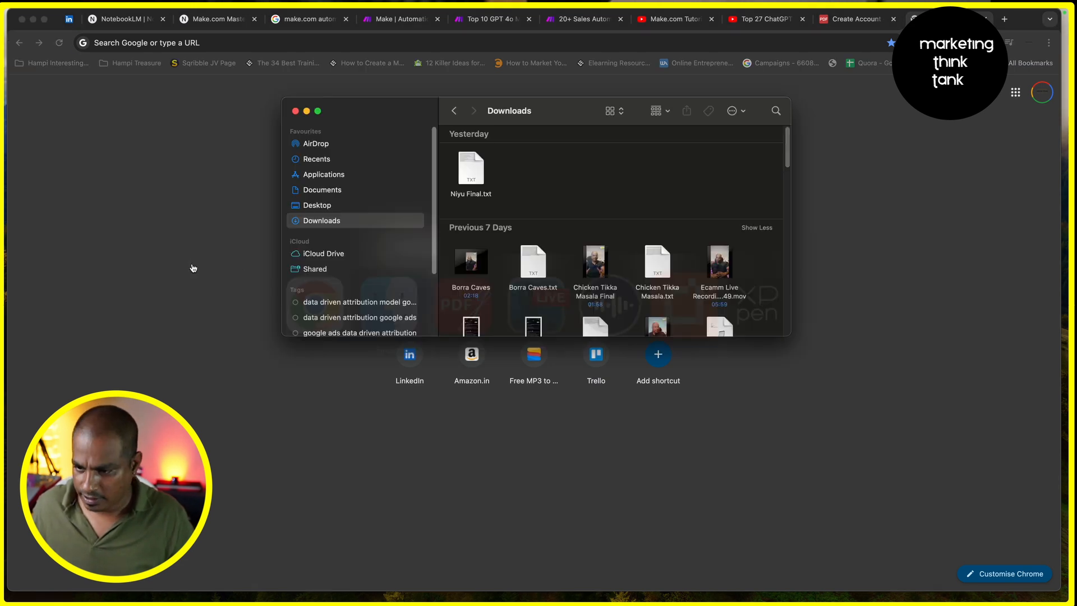
click(195, 268)
- Search Google for "convert a webpage into a pdf free" and open the webtopdf.com result in a separate tab
click(221, 44)
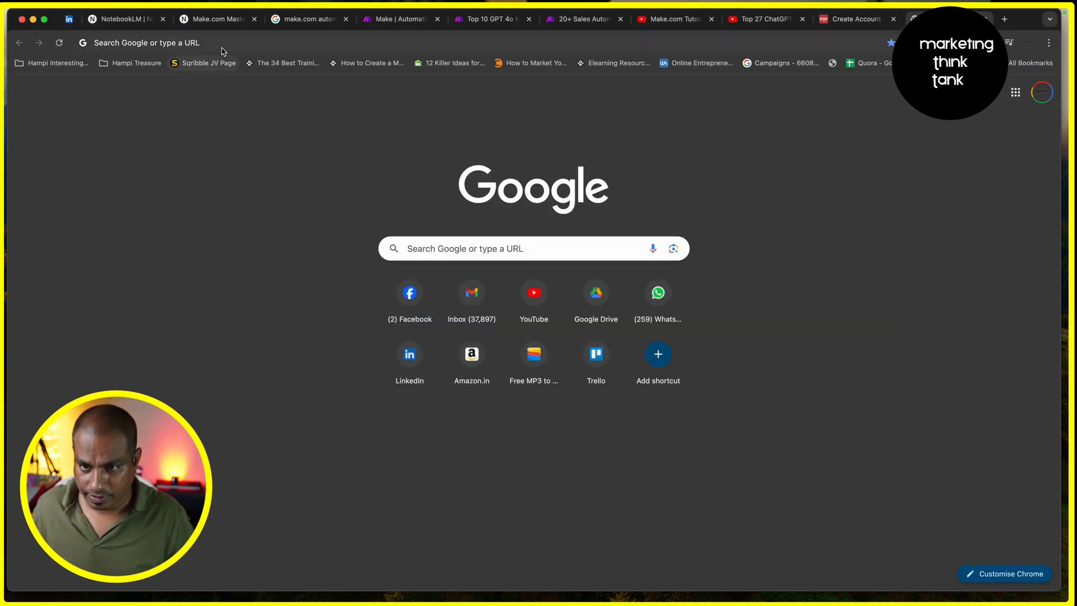
text(conver)
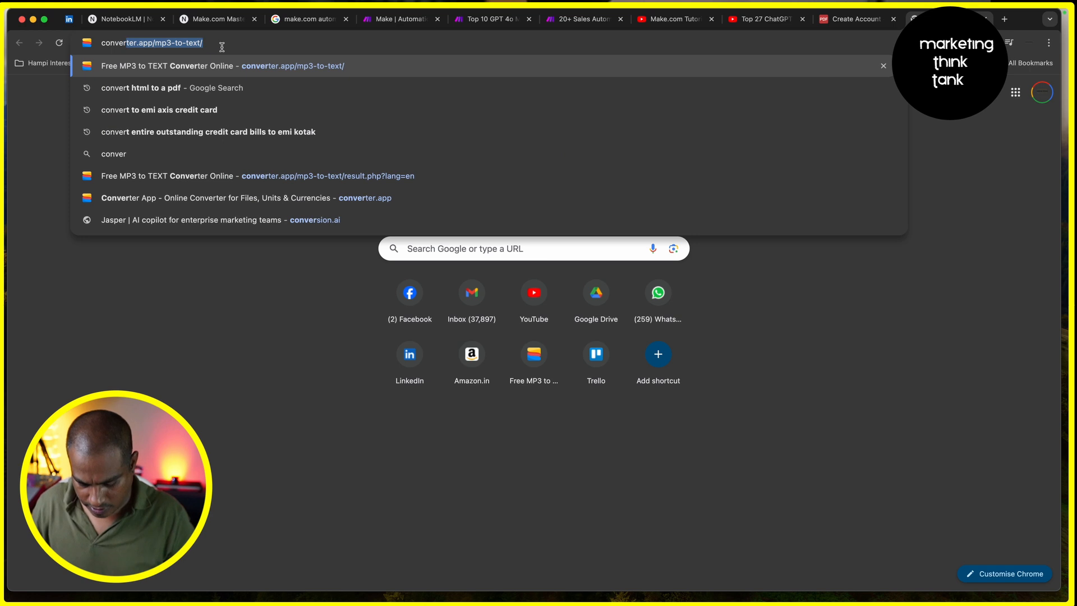
text(t a webpage)
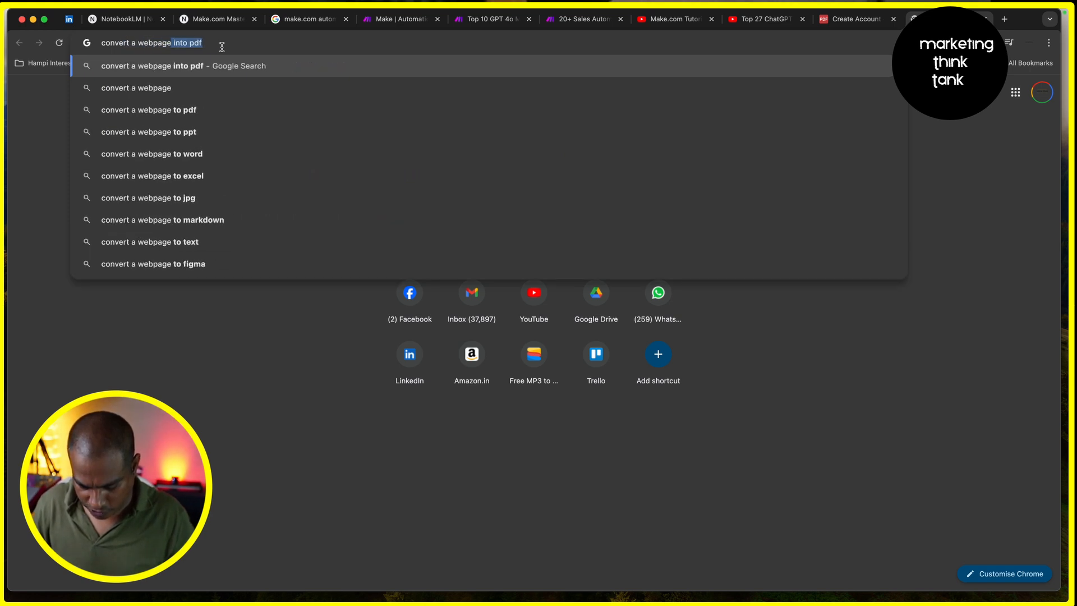
text( into a pdf free)
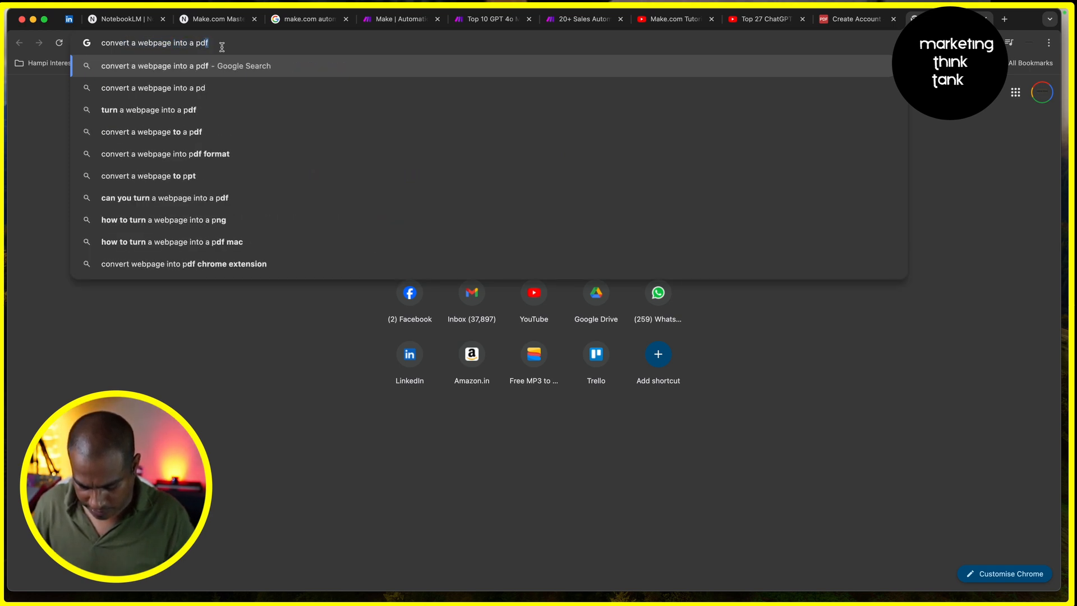
key(Return)
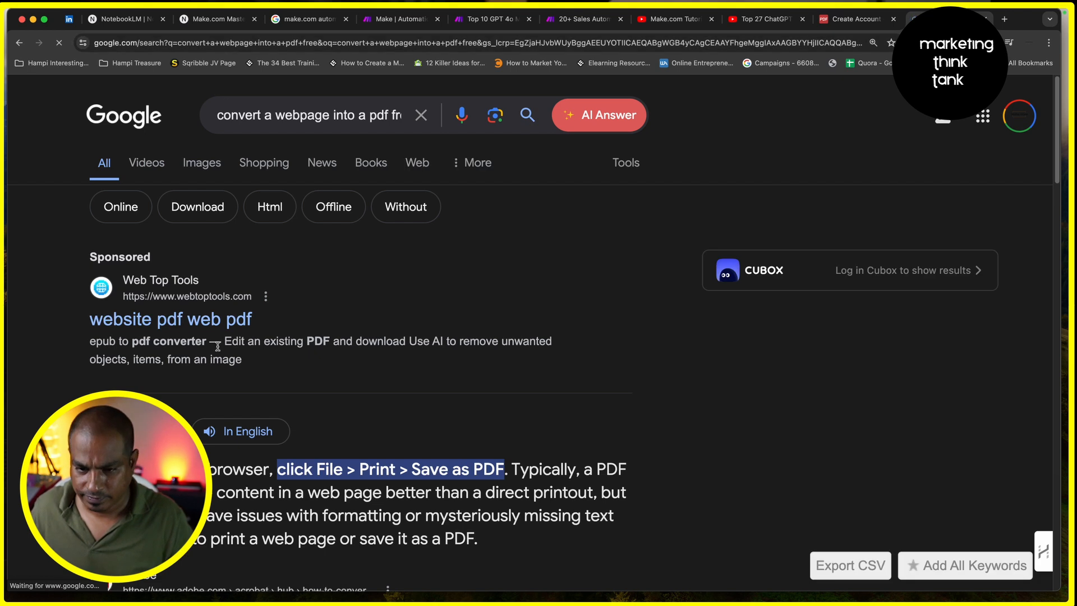
scroll(288, 347, down, 4)
scroll(287, 347, down, 5)
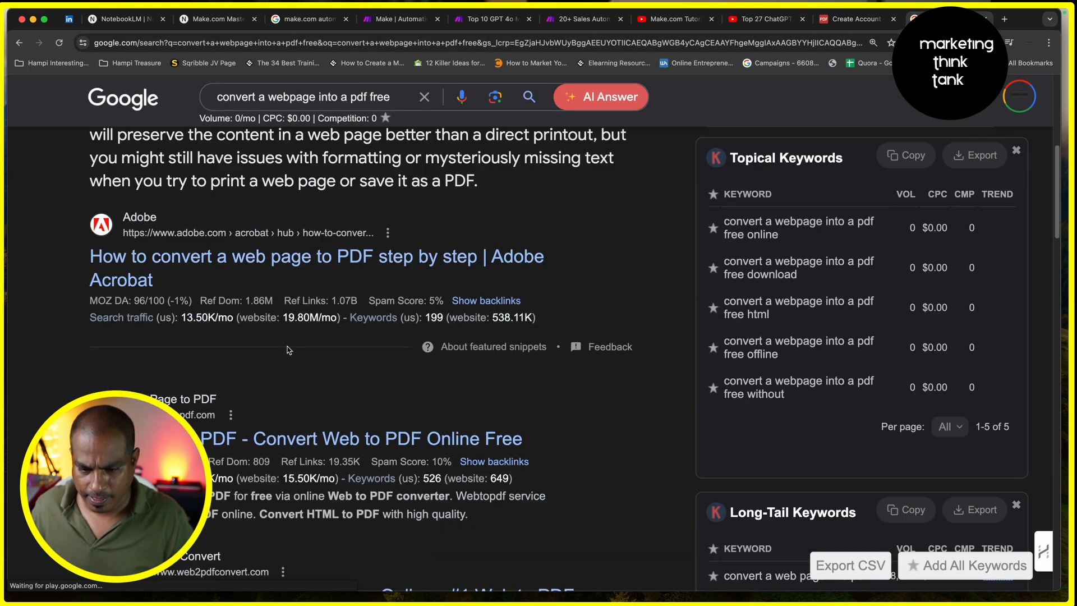
super+click(245, 336)
scroll(245, 337, down, 3)
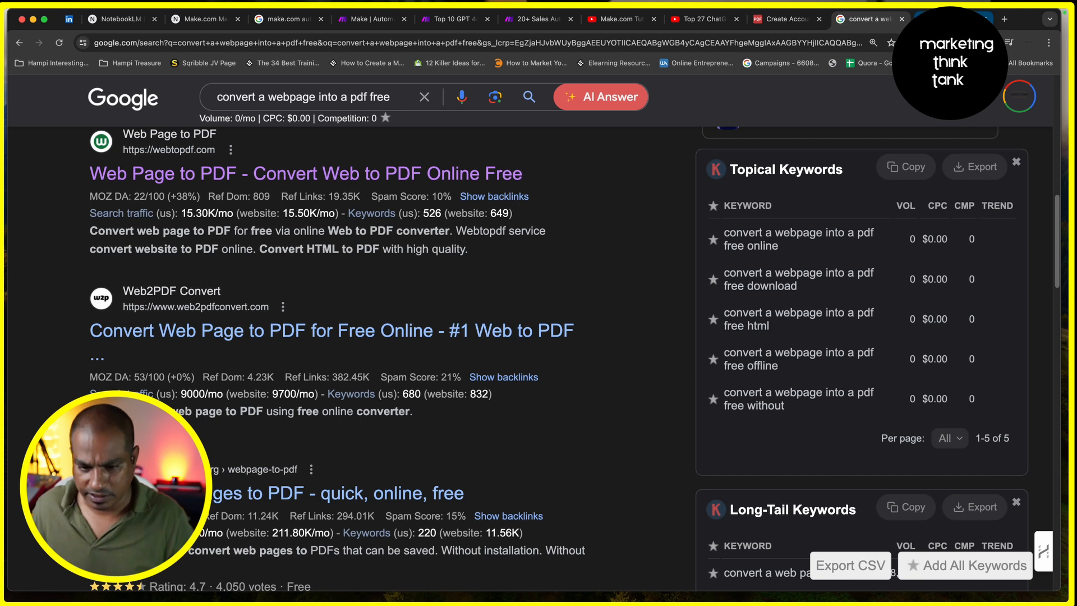
key(ctrl+Tab)
text(https://community.make.com/t/top-10-gpt-4o-make-com-automations-automate-with-ai/39388)
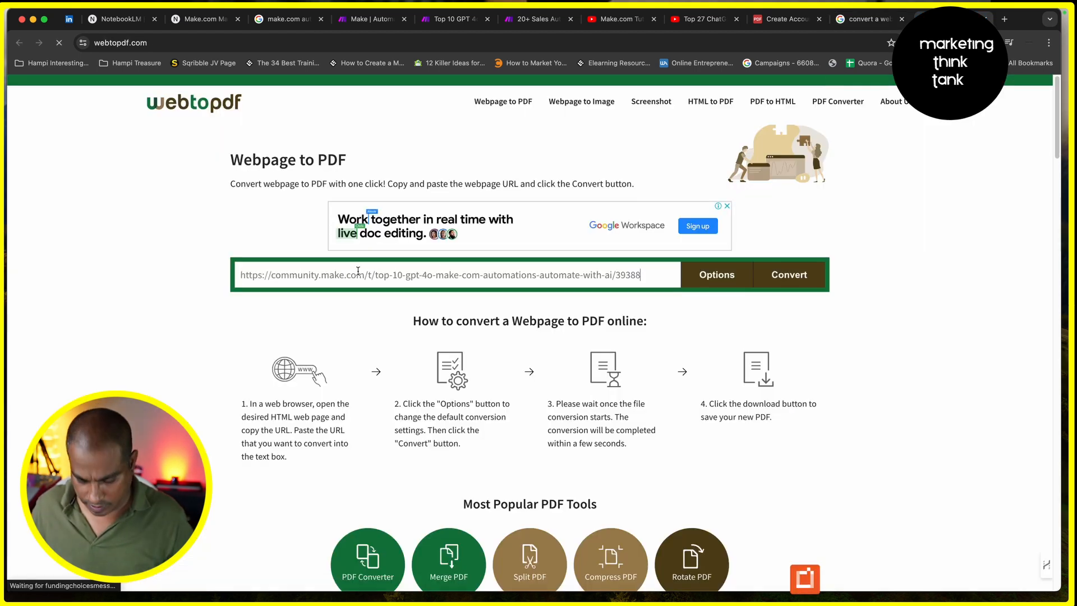
click(808, 283)
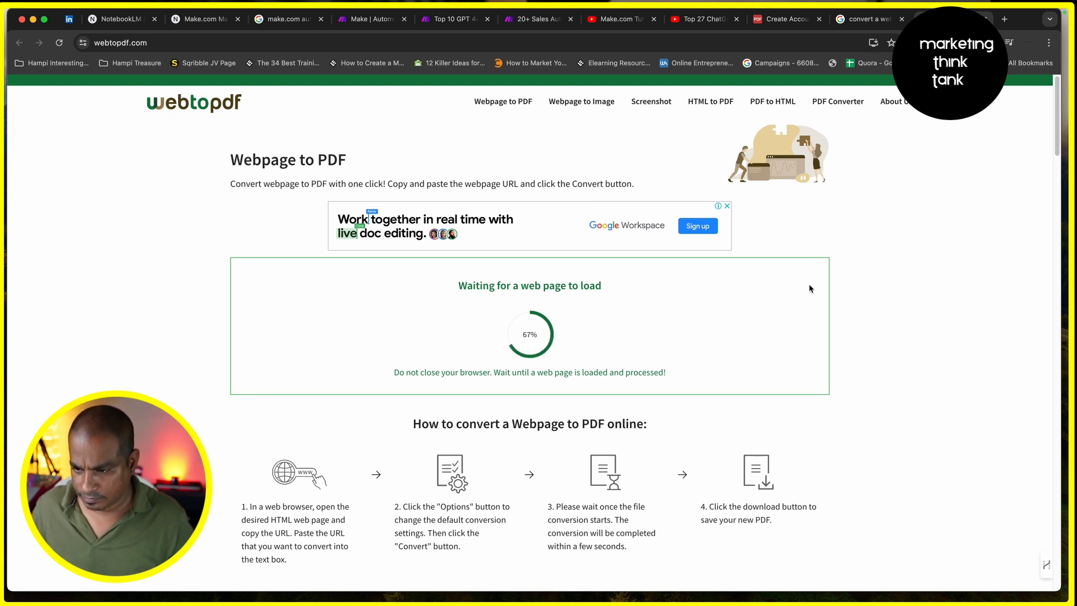
- Review the workflow diagrams and descriptions of the first automations in the "Top 10 GPT 4o Make.com Automations" article
click(290, 22)
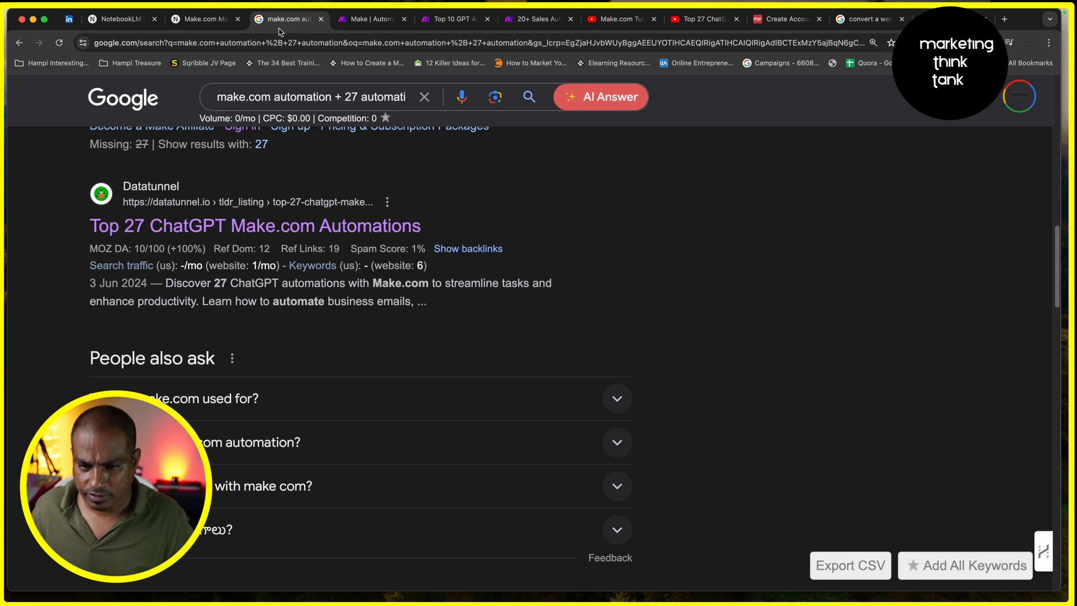
click(449, 19)
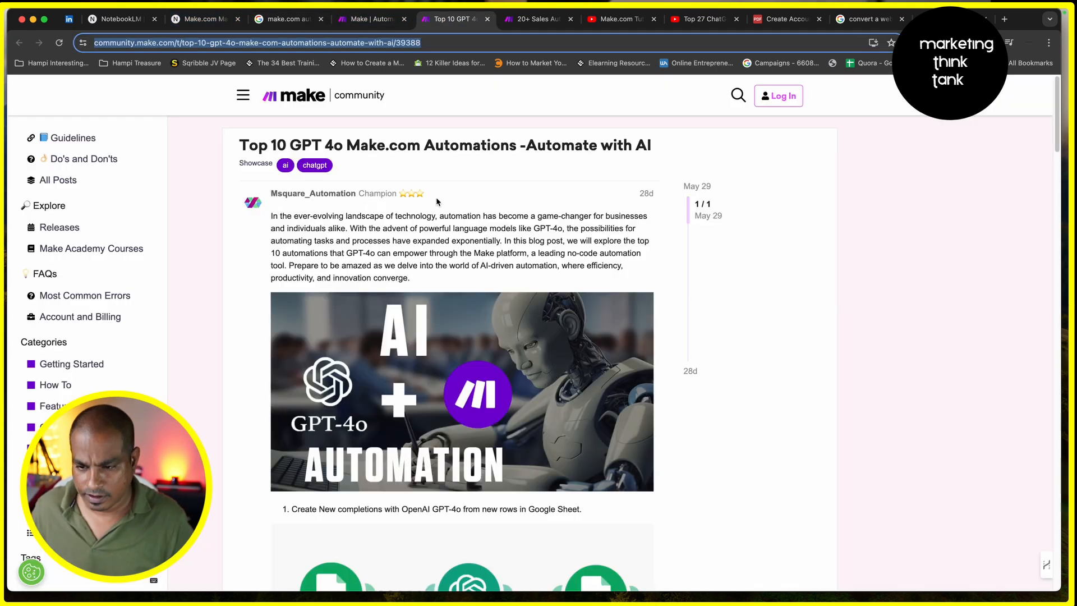
scroll(381, 270, down, 5)
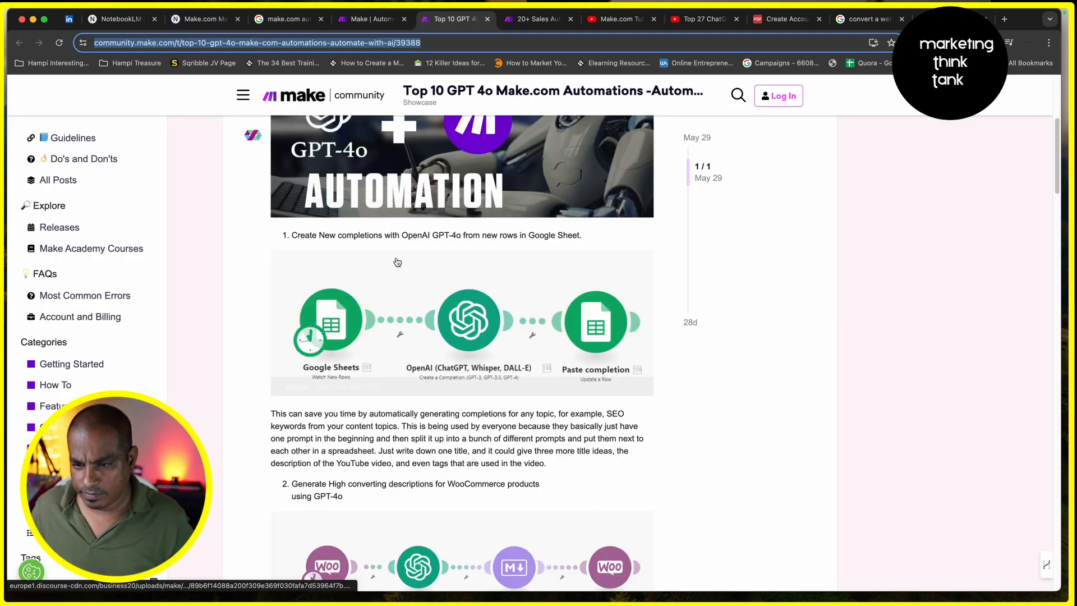
scroll(397, 262, down, 3)
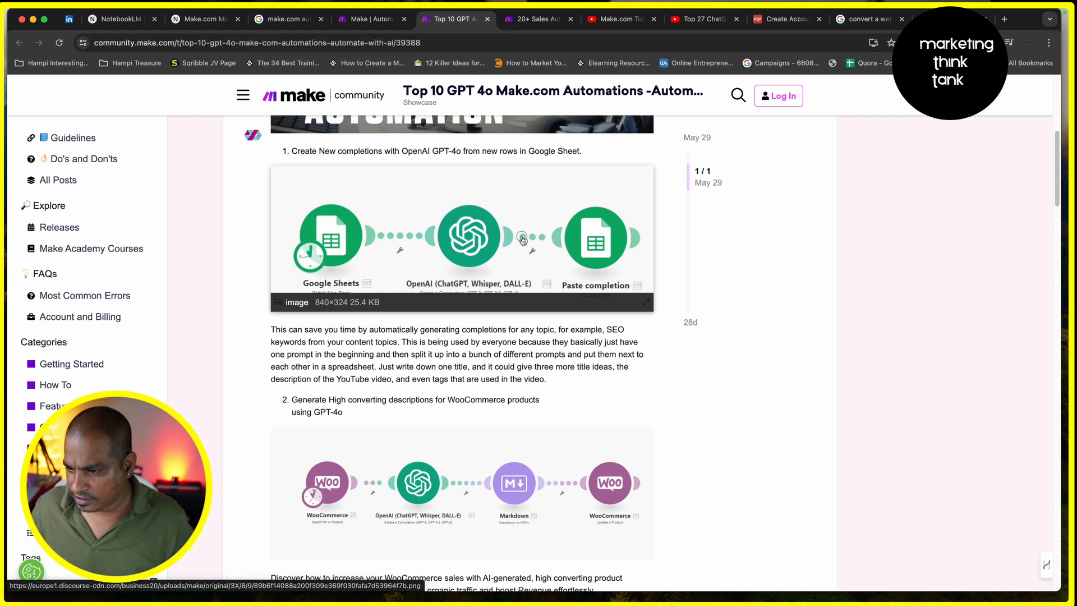
drag(522, 240, 612, 250)
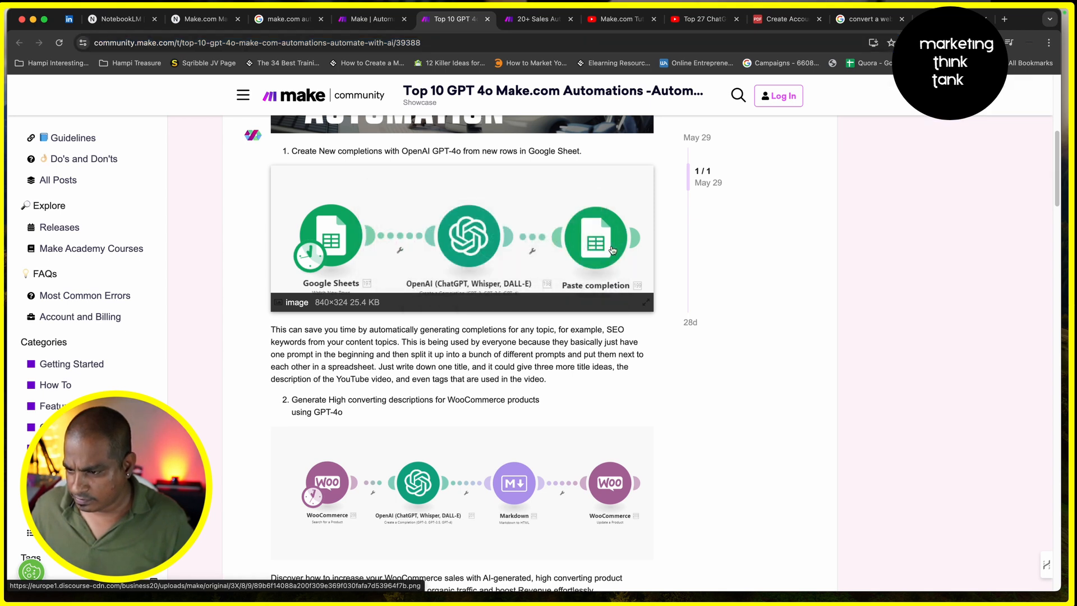
scroll(612, 251, down, 1)
scroll(408, 212, up, 8)
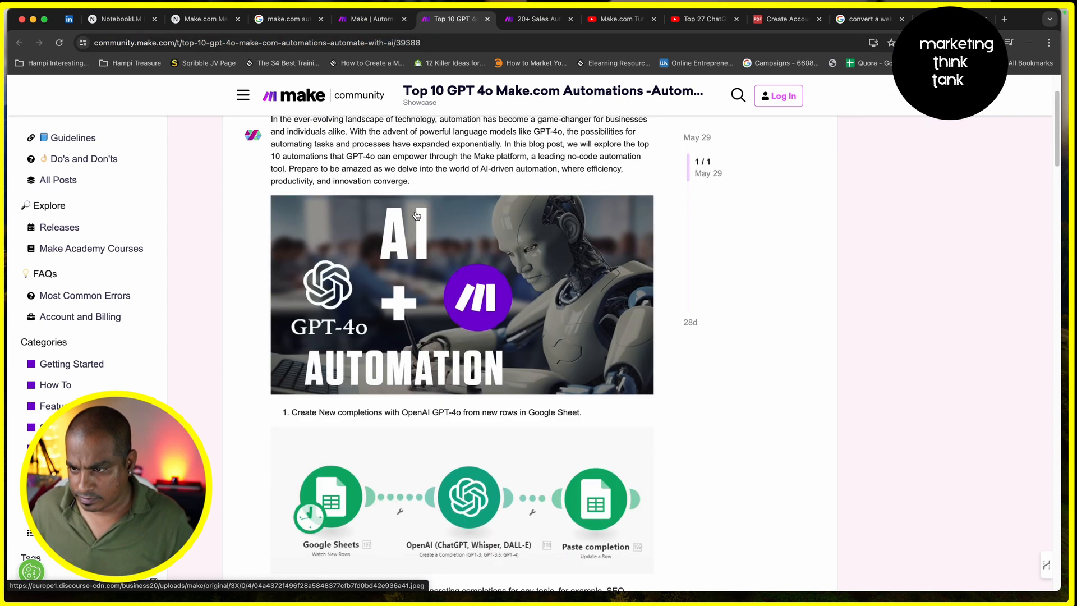
scroll(415, 216, down, 8)
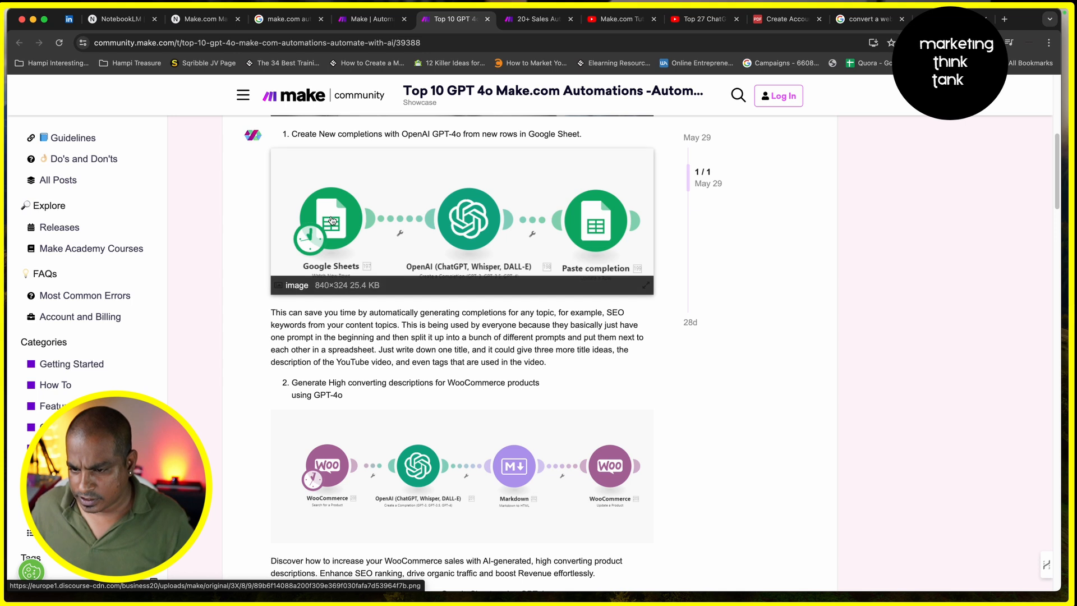
scroll(487, 233, down, 3)
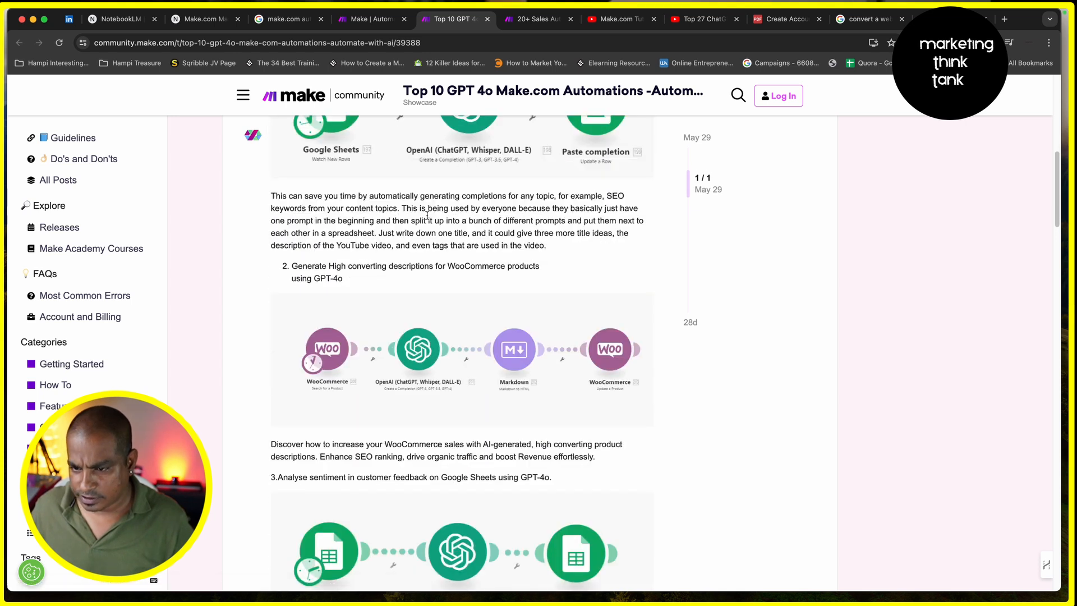
scroll(487, 231, down, 3)
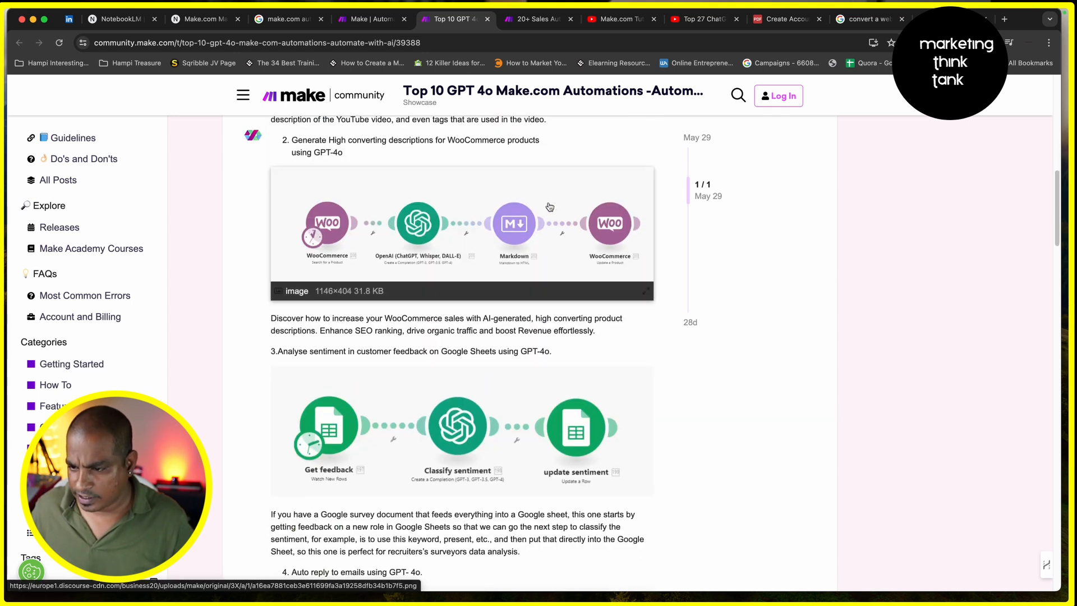
- Download the converted article PDF from webtopdf.com and upload it from Downloads as a PDF source to the Make.com Masterclass notebook
click(949, 20)
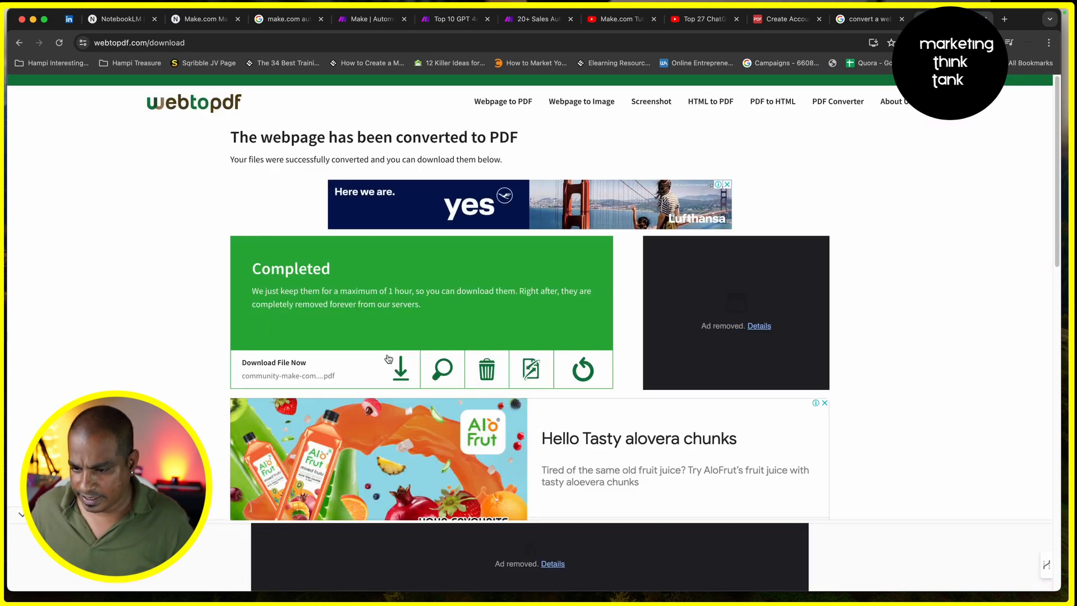
click(401, 368)
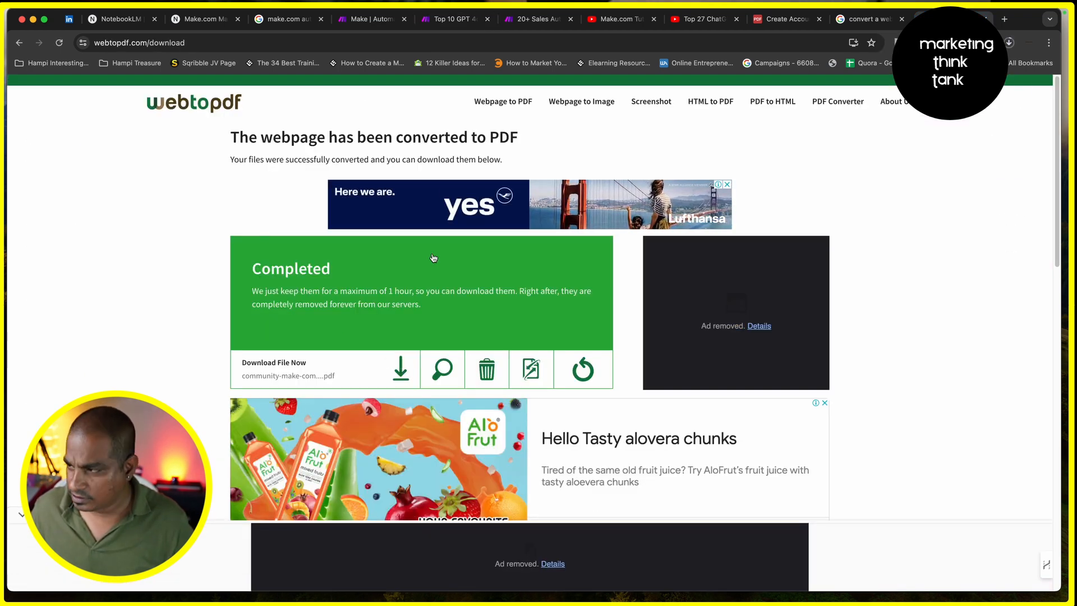
click(205, 19)
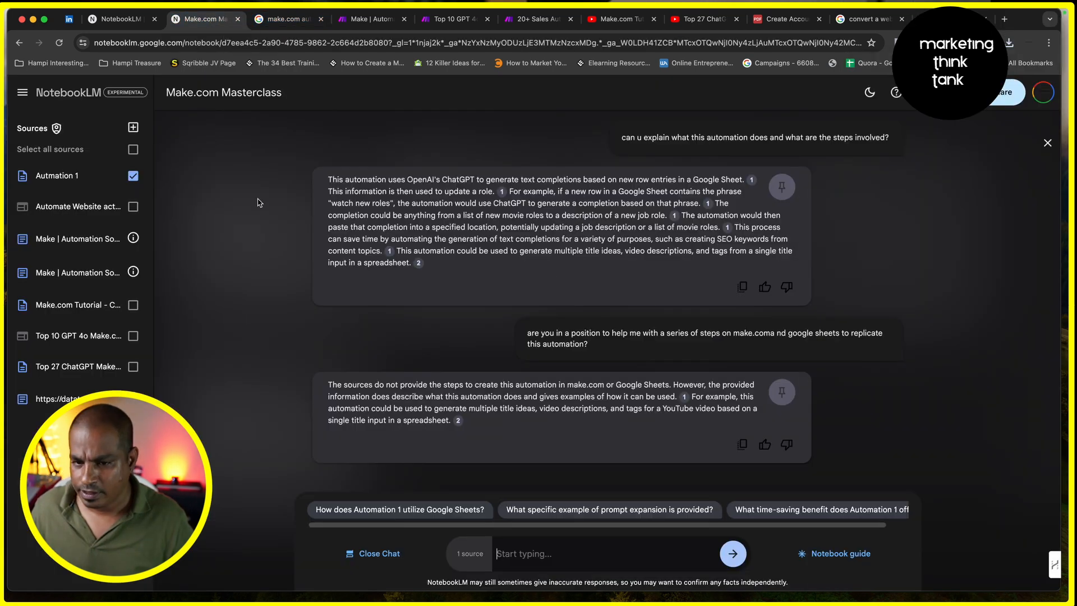
click(132, 127)
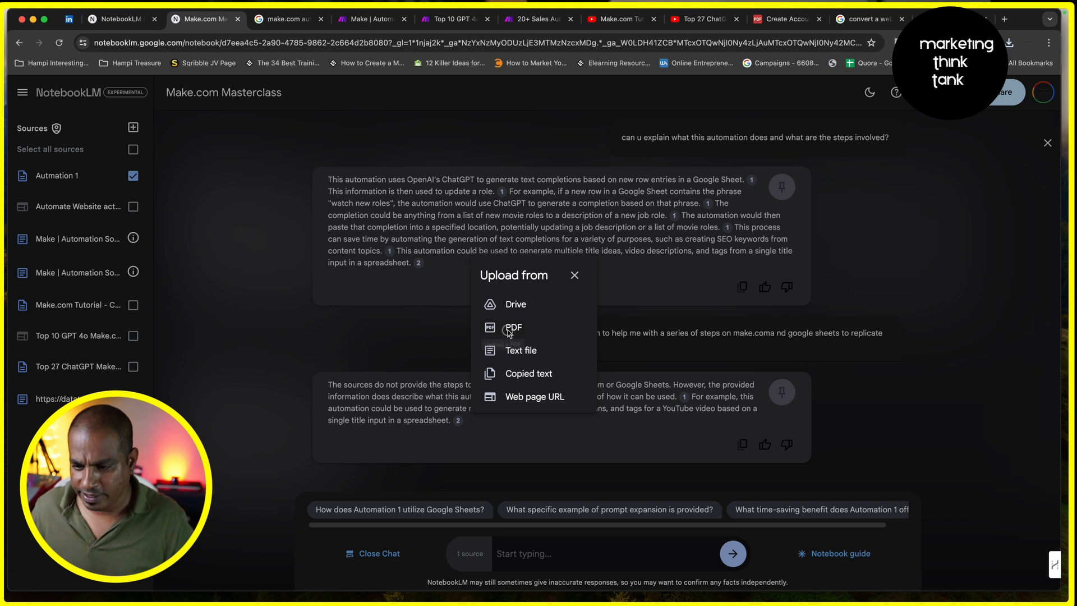
click(523, 326)
click(344, 263)
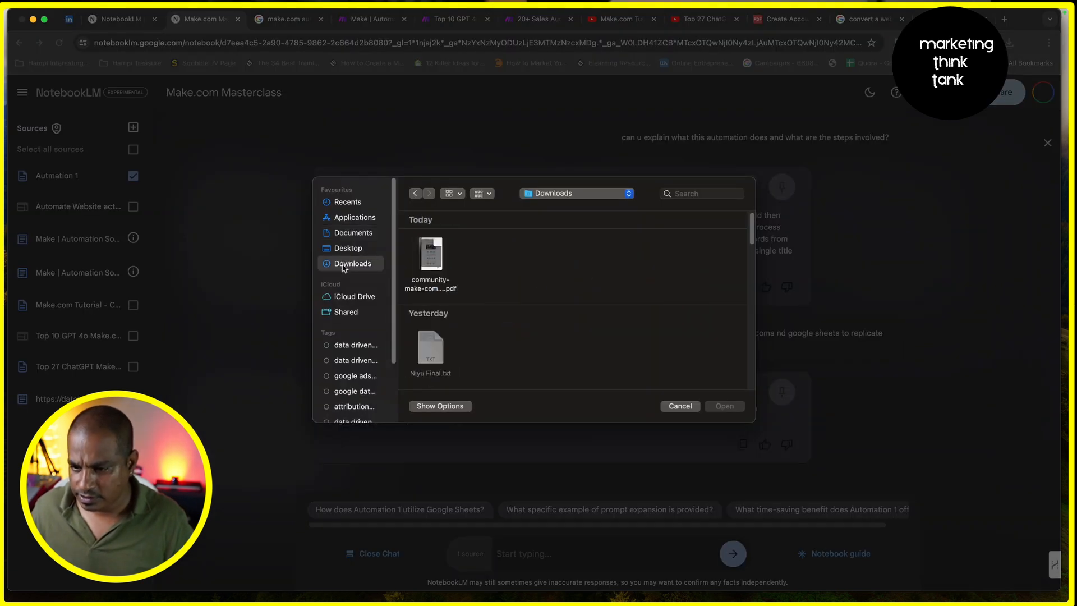
click(429, 263)
click(729, 407)
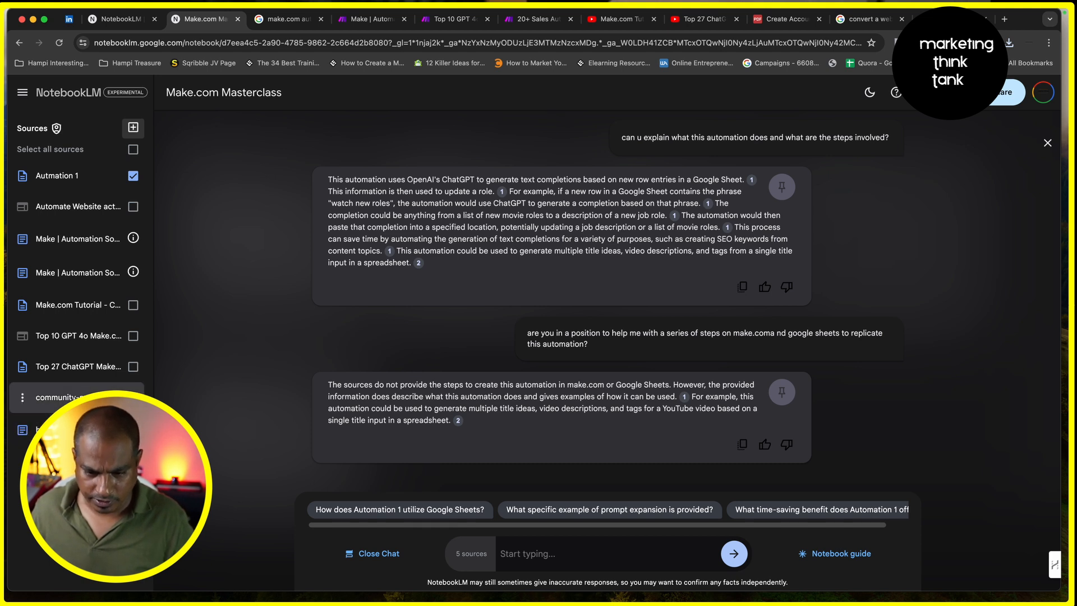
- Exclude the "Autmation 1" source and ask the notebook chat "can u summarise this pdf in terms of what automations are in the pdf?"
click(133, 175)
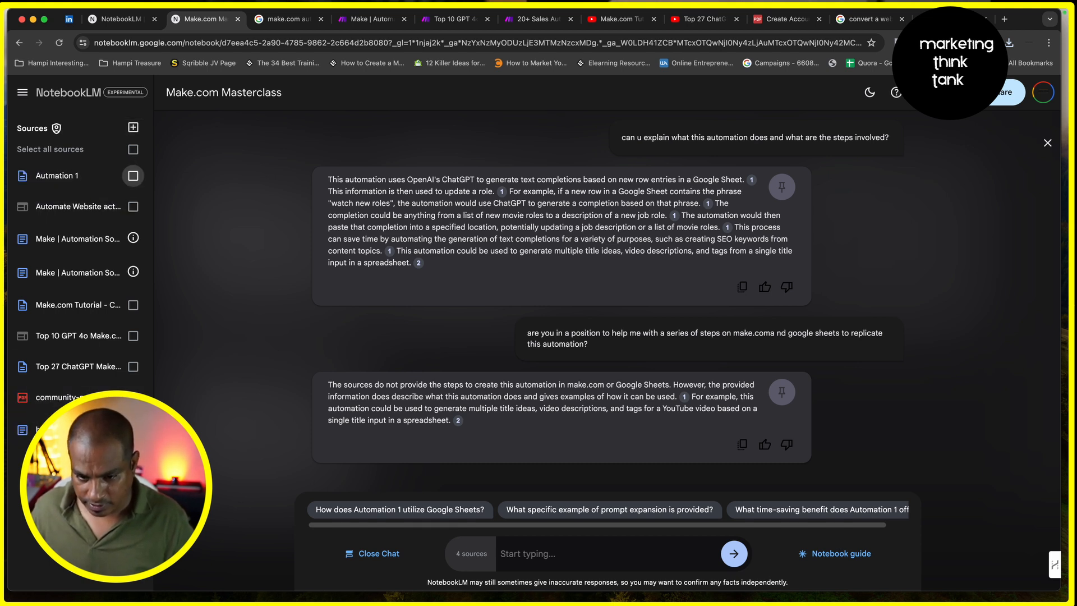
click(554, 556)
text(c)
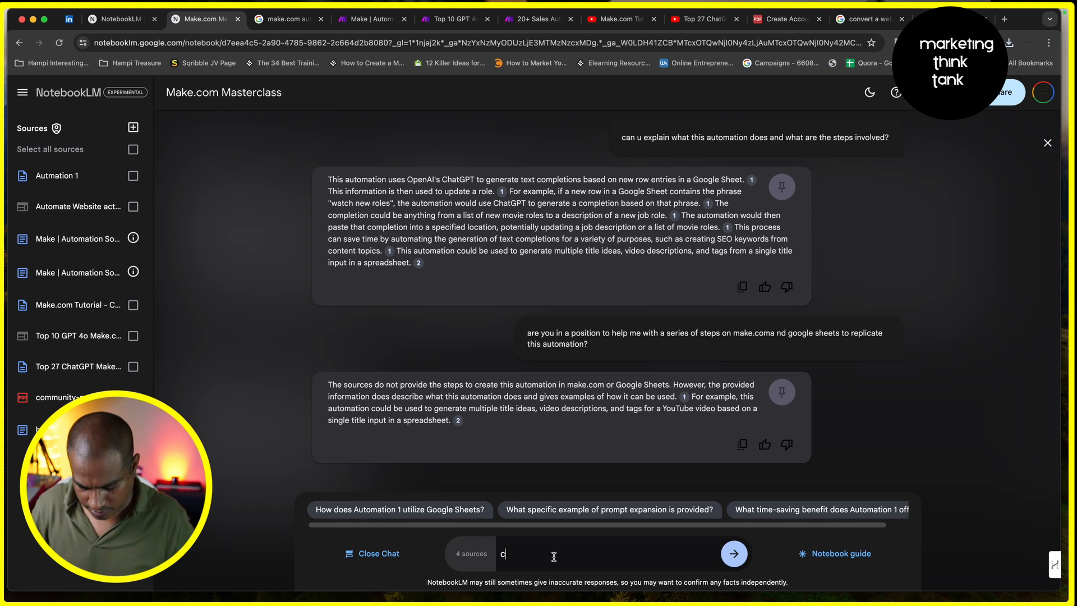
text(an u summarise t)
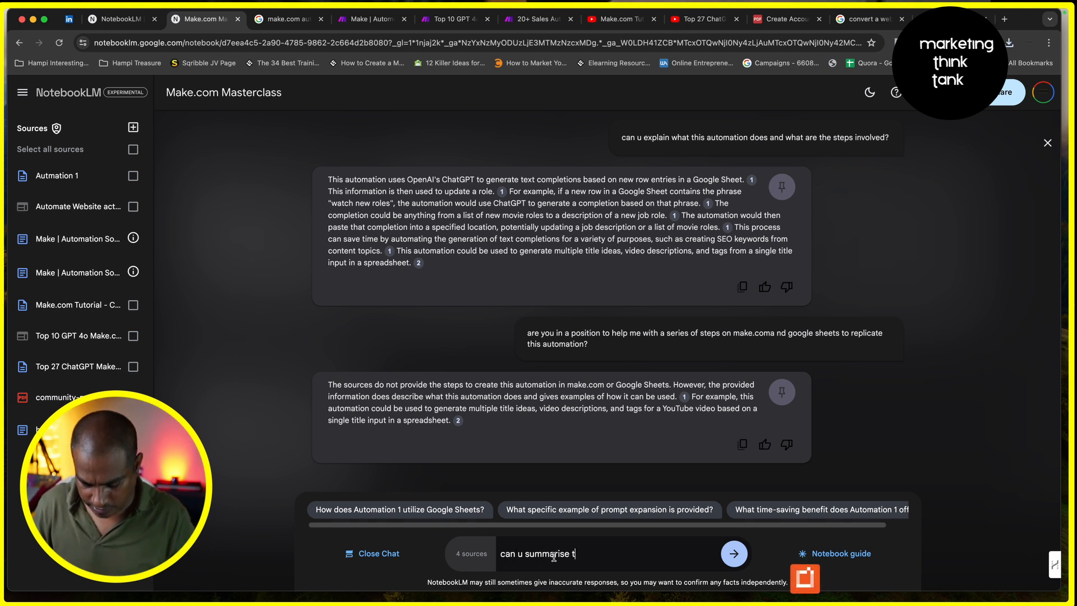
text(his pdf)
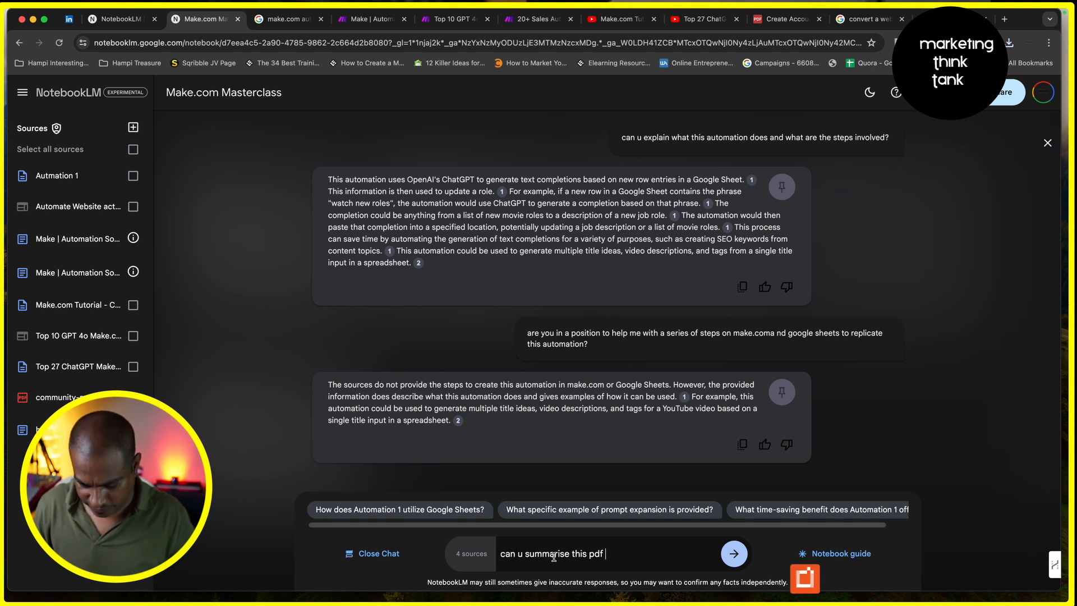
text( in terms of)
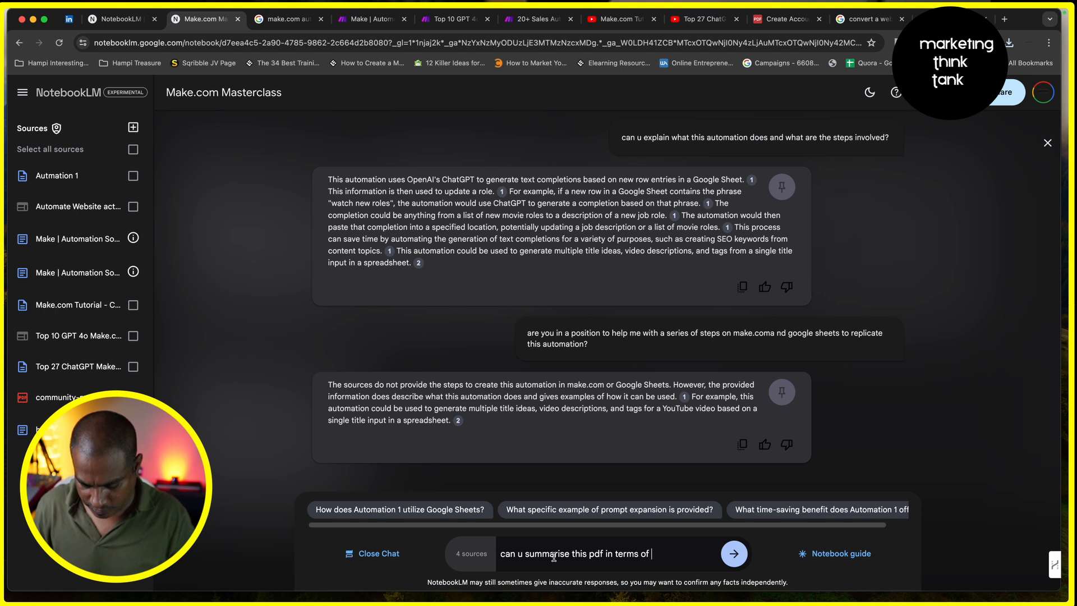
text( what automa)
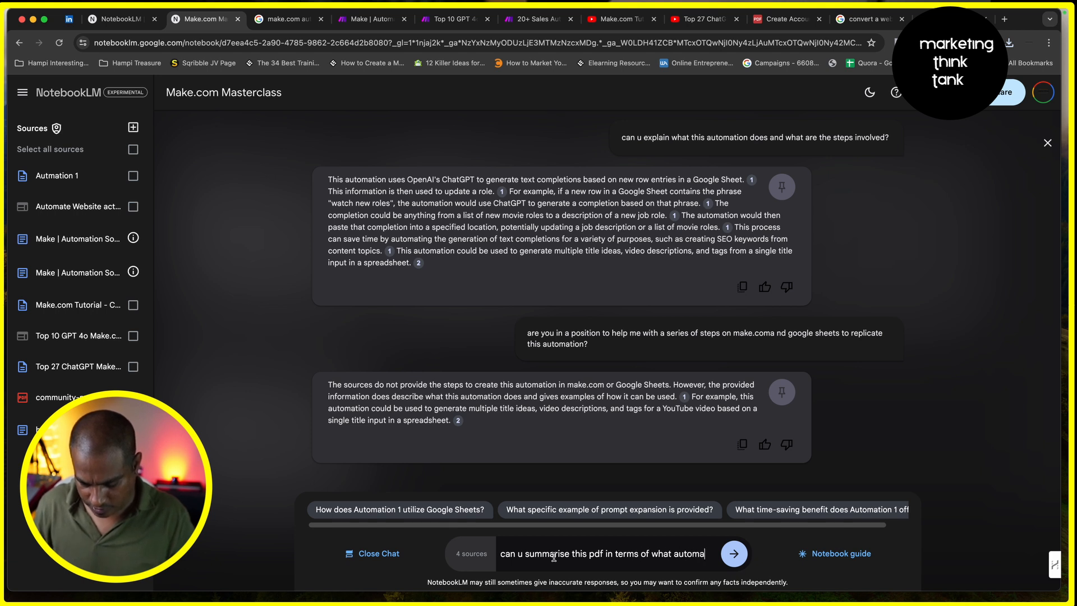
text(tions are i)
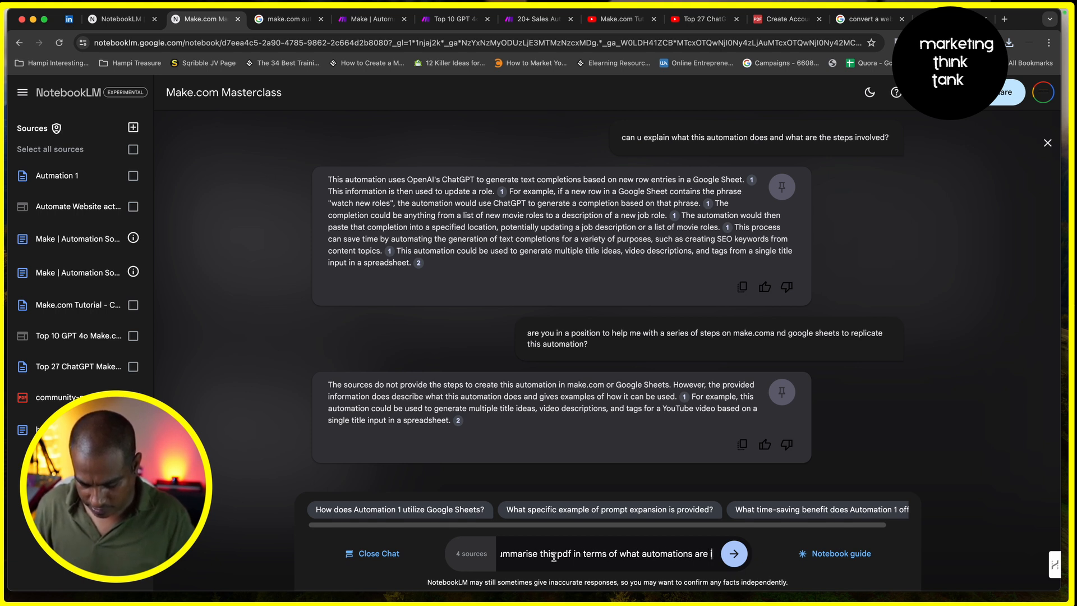
text(n the pdf?)
key(Return)
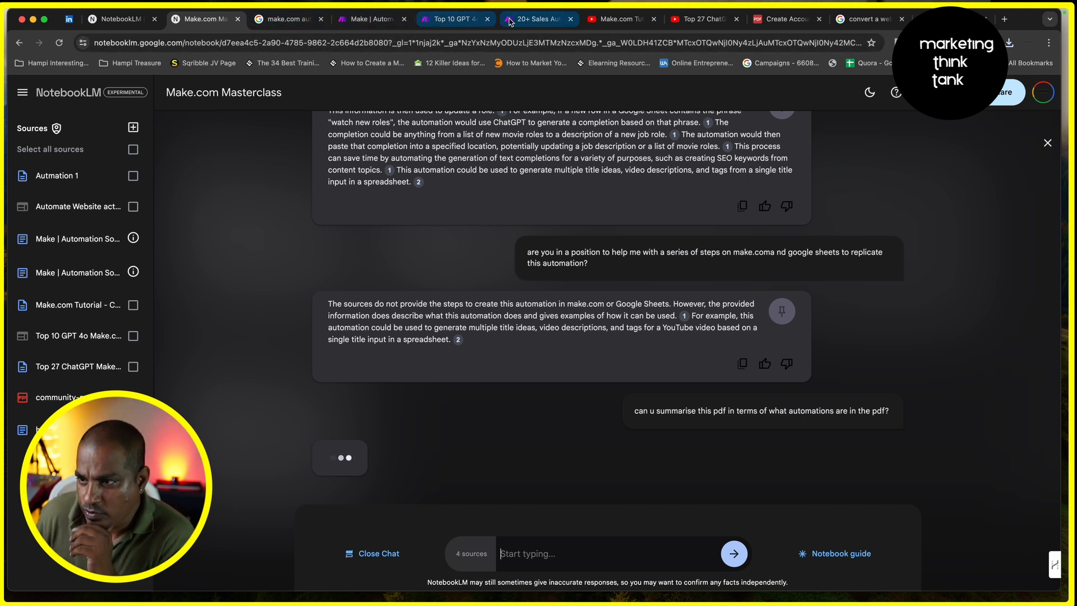
- Review the titles and workflow diagrams of automations 1 to 4 in the "Top 10 GPT 4o Make.com Automations" article
click(562, 26)
click(477, 25)
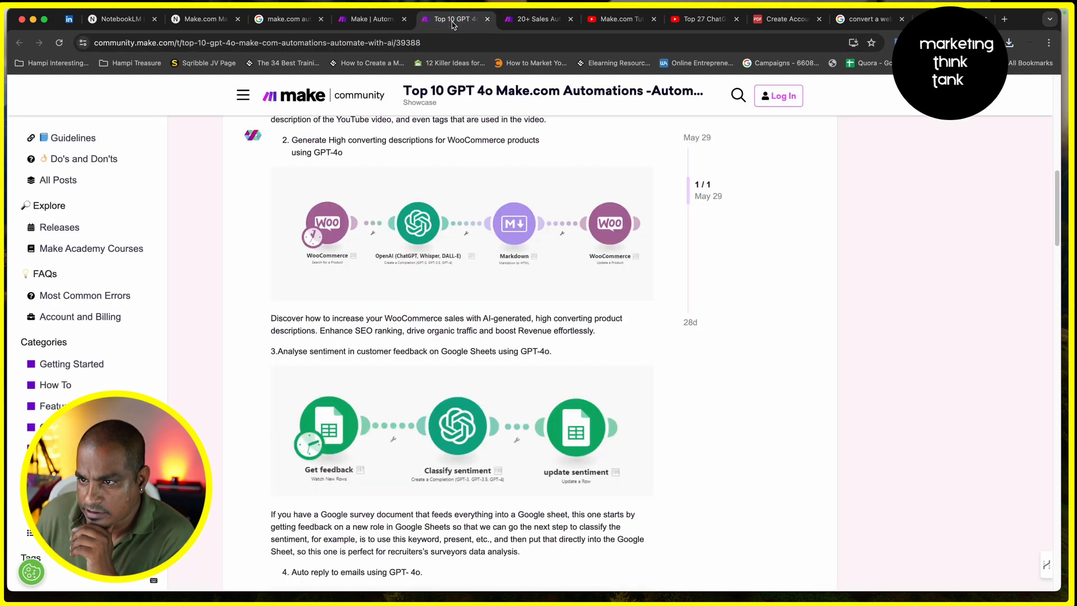
scroll(417, 247, up, 4)
scroll(417, 247, up, 5)
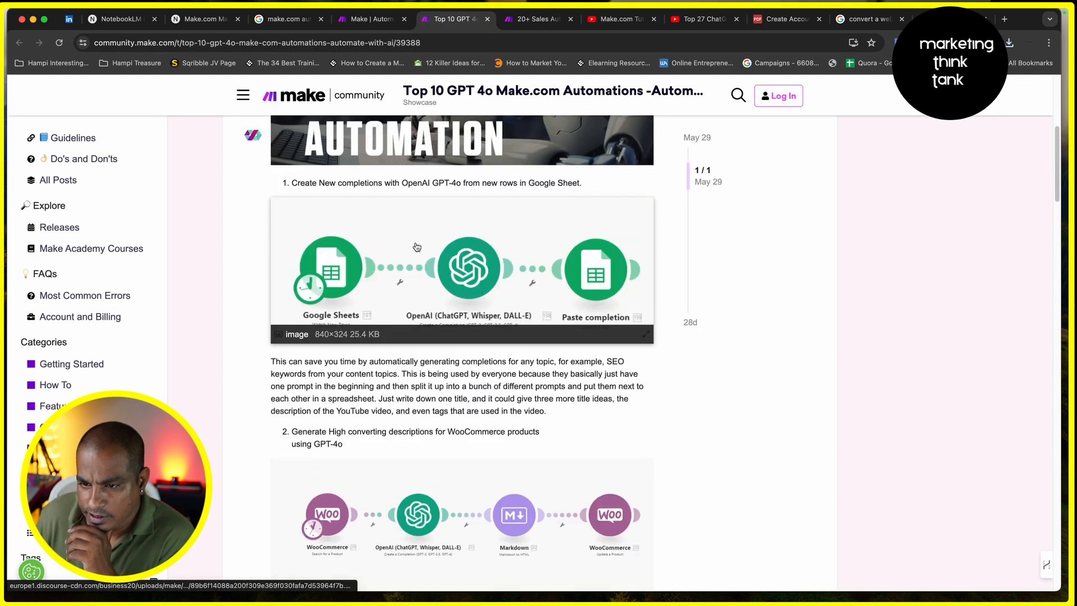
drag(301, 240, 578, 239)
scroll(552, 242, down, 5)
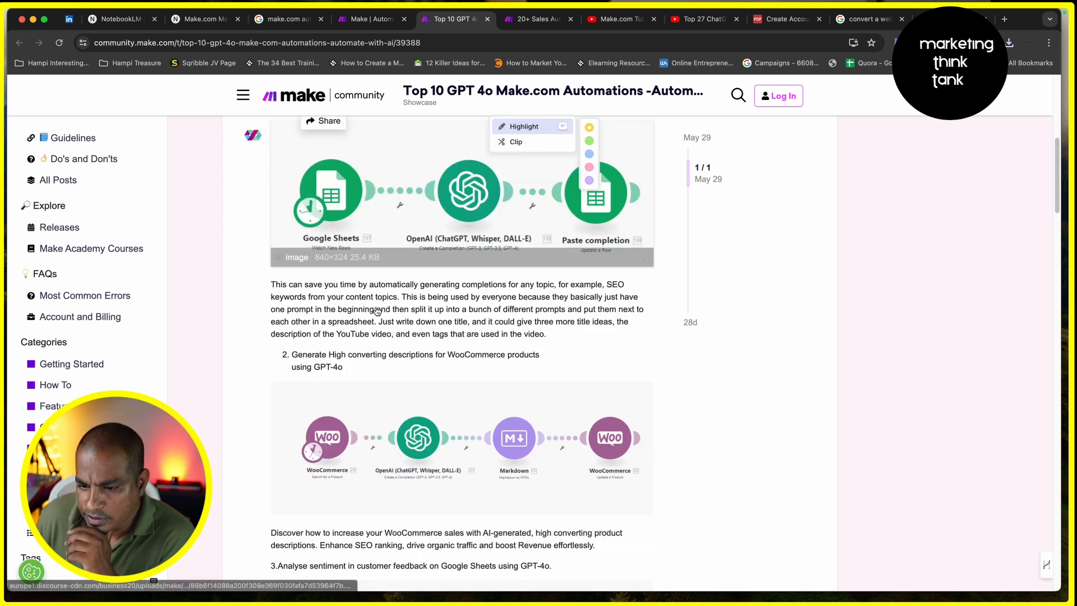
drag(307, 232, 410, 246)
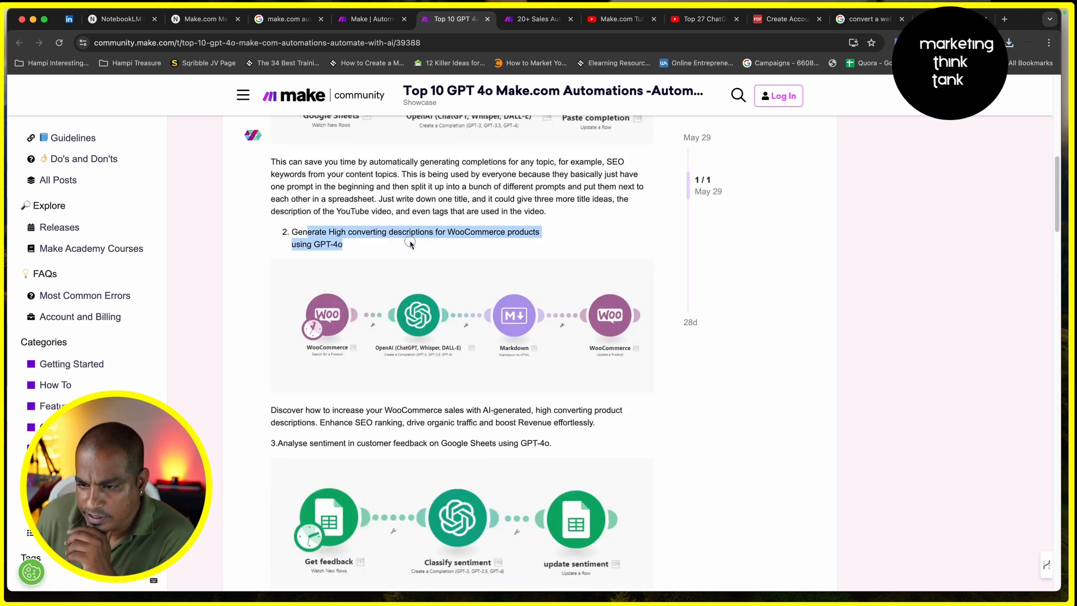
scroll(453, 312, down, 3)
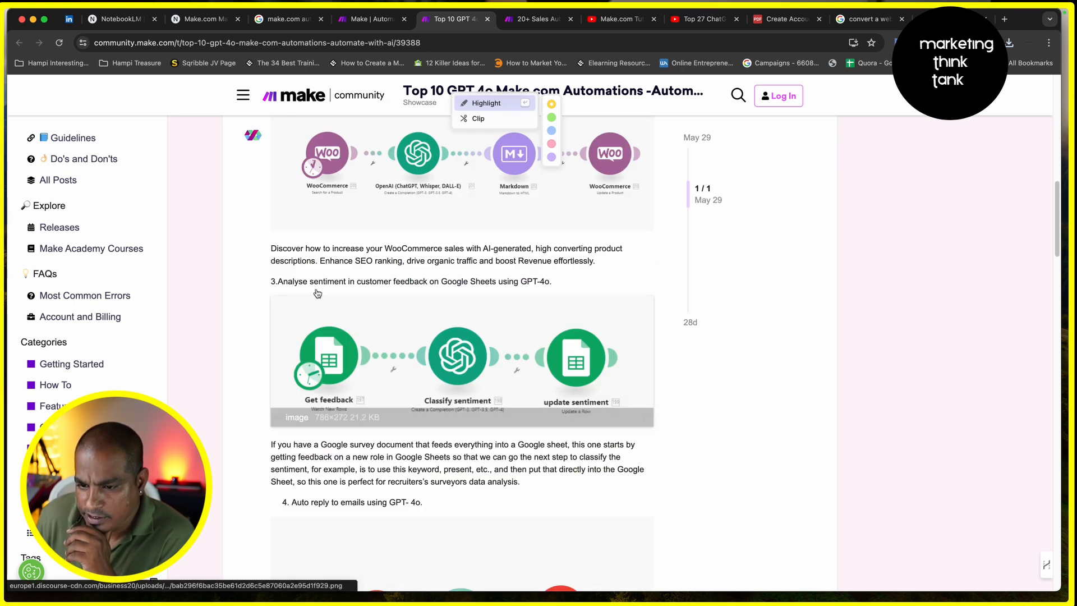
drag(271, 281, 552, 283)
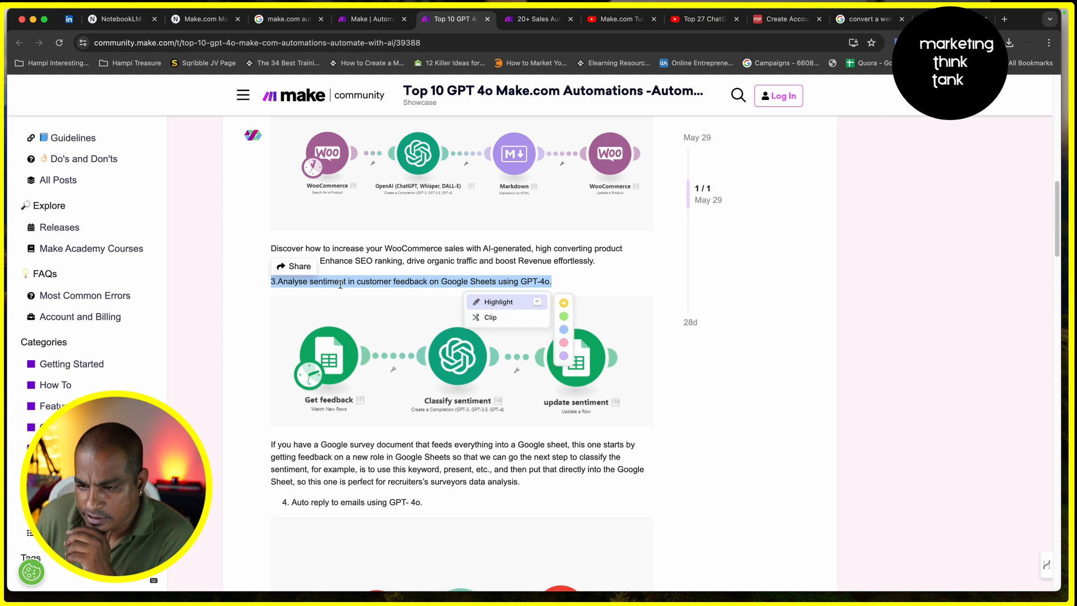
scroll(342, 283, down, 6)
scroll(329, 251, up, 4)
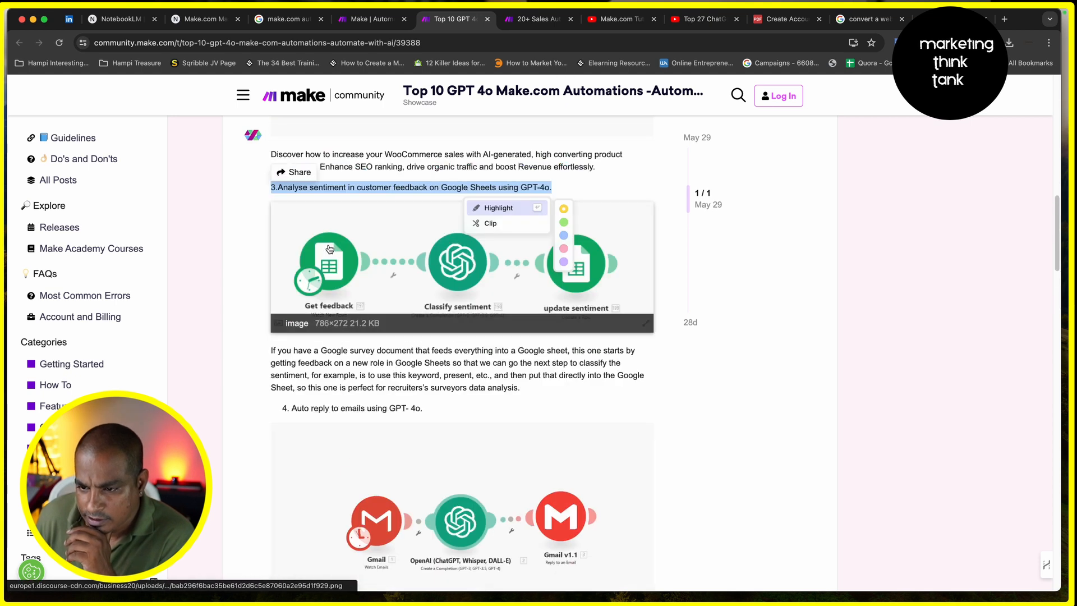
scroll(426, 270, down, 2)
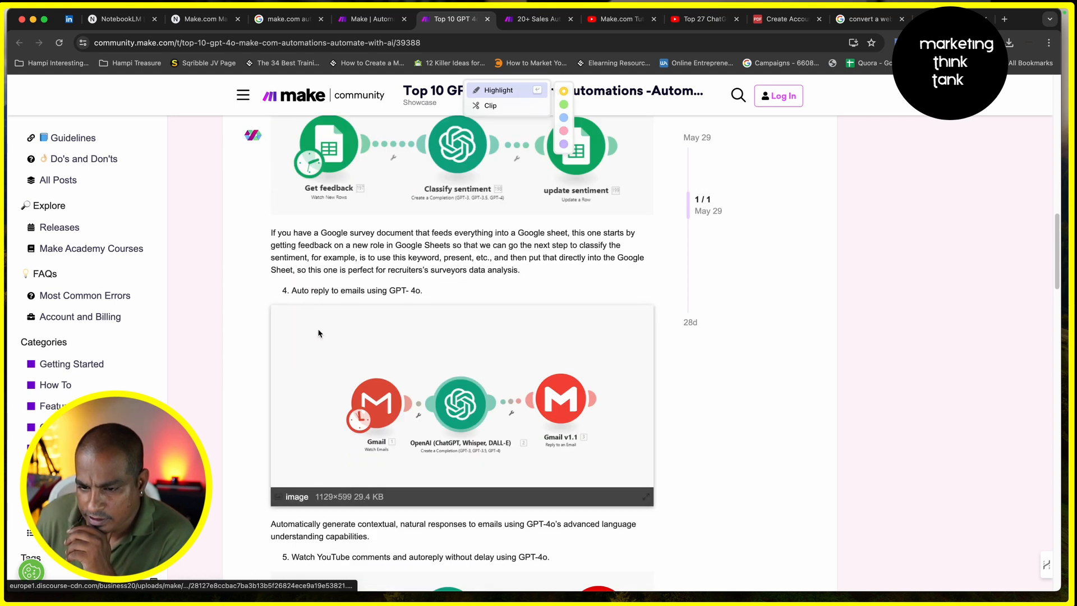
drag(292, 291, 570, 302)
scroll(399, 313, down, 1)
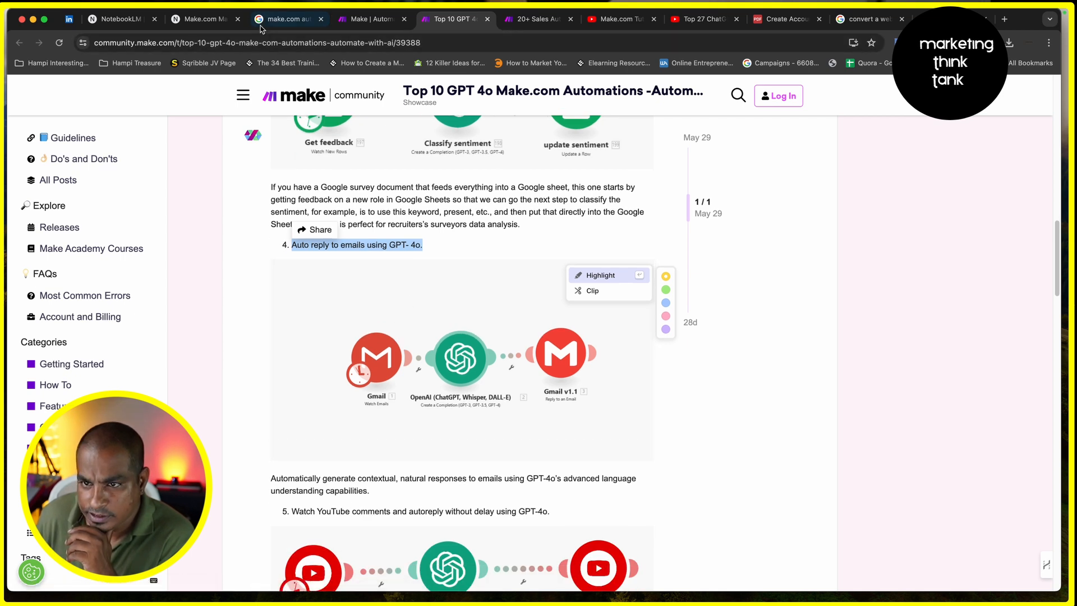
- Compare the automations listed in the notebook chat's PDF summary with the entries in the Make community article
click(196, 21)
scroll(534, 254, up, 5)
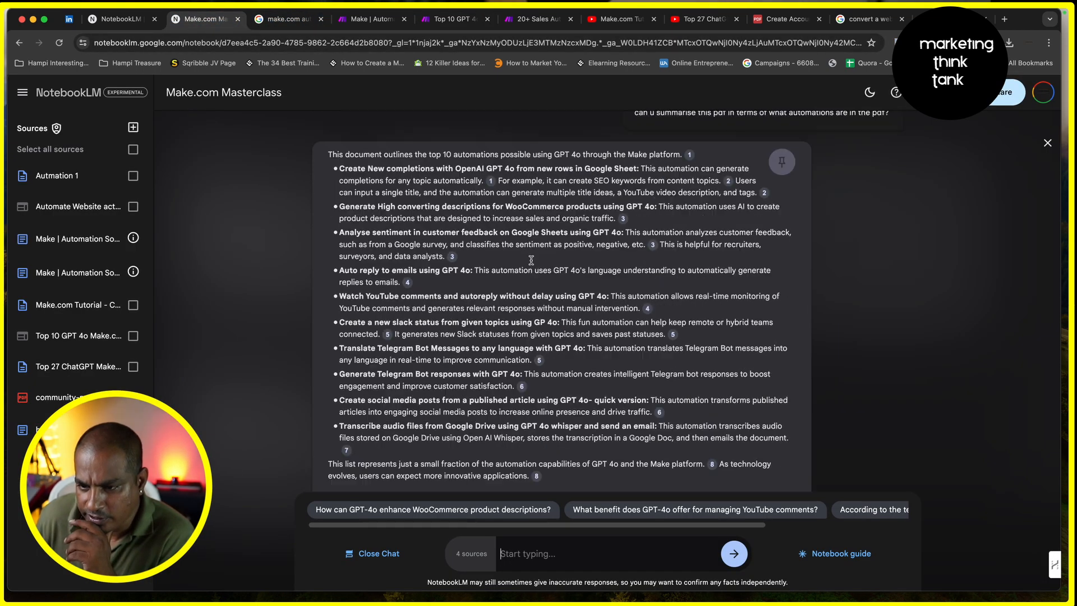
scroll(532, 267, down, 1)
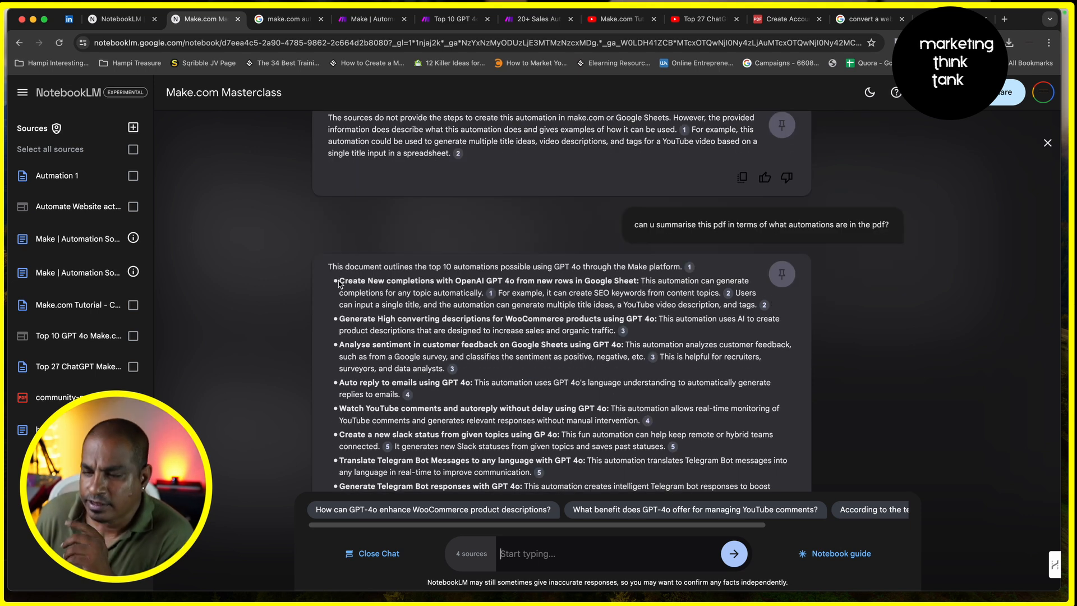
click(447, 23)
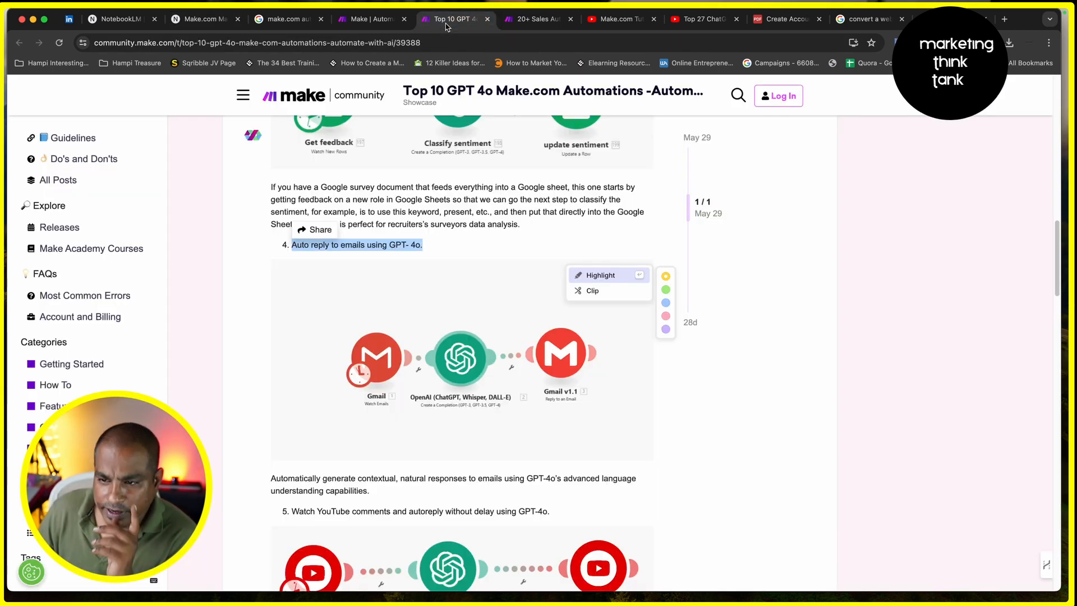
click(960, 235)
scroll(429, 316, up, 7)
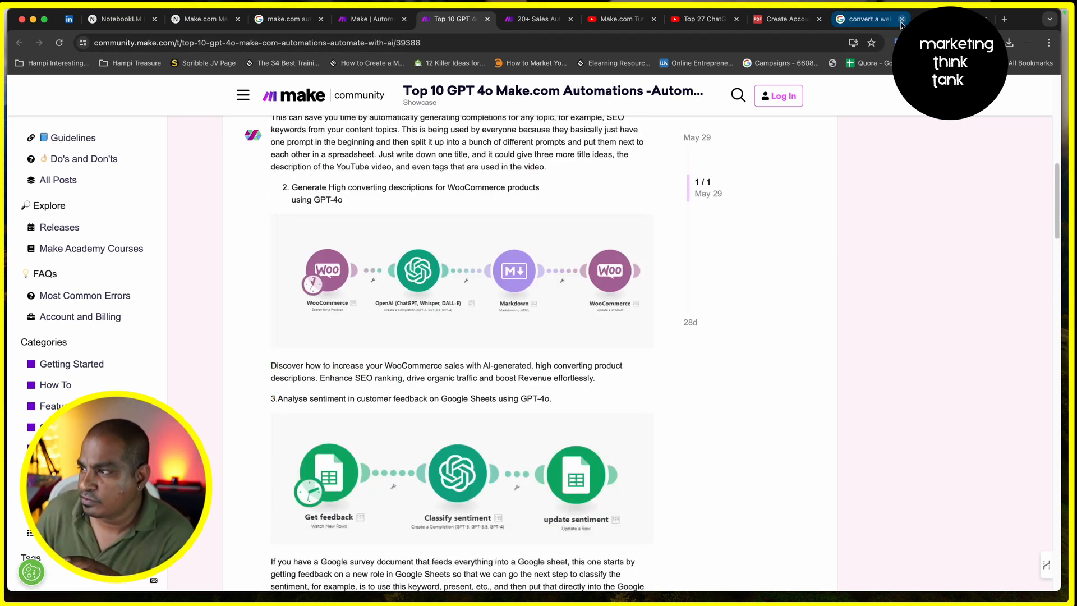
- Select the whole bulleted list of automations in the notebook chat's PDF summary and switch to another application
click(205, 17)
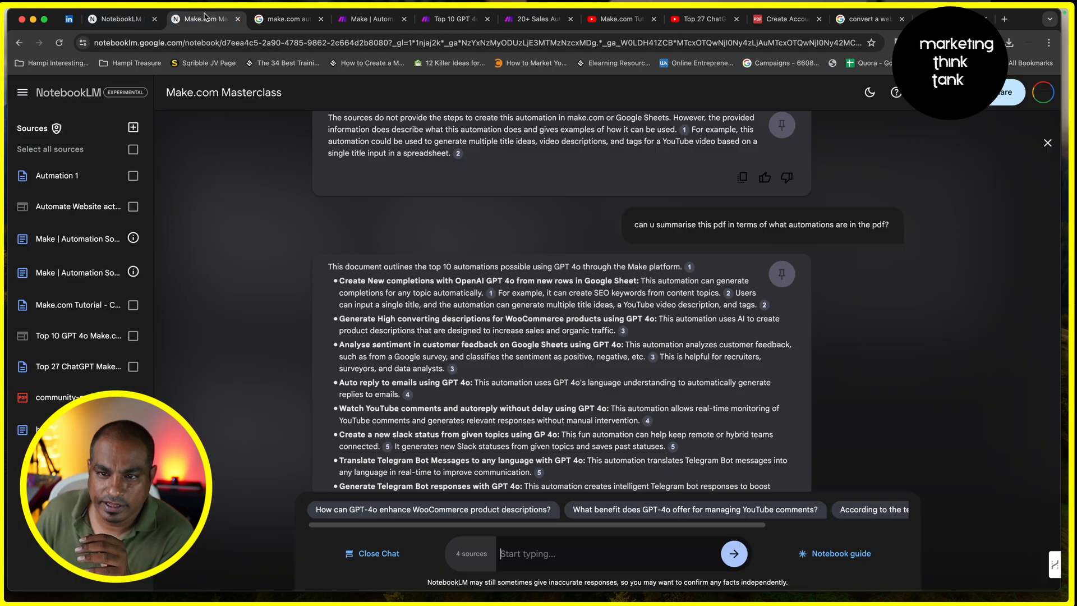
scroll(464, 306, down, 5)
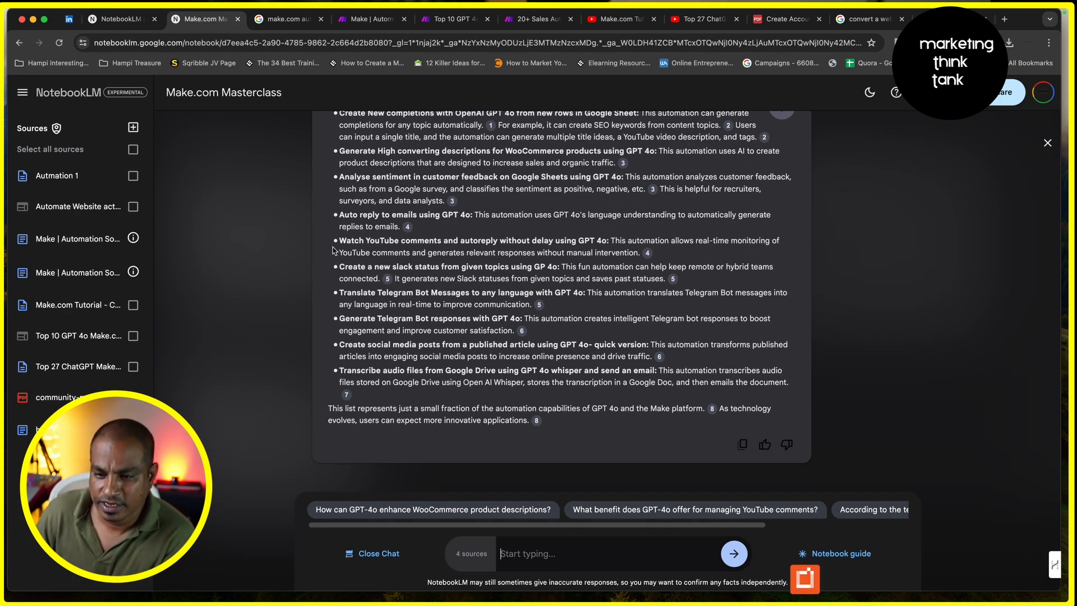
scroll(335, 234, up, 1)
scroll(340, 193, up, 1)
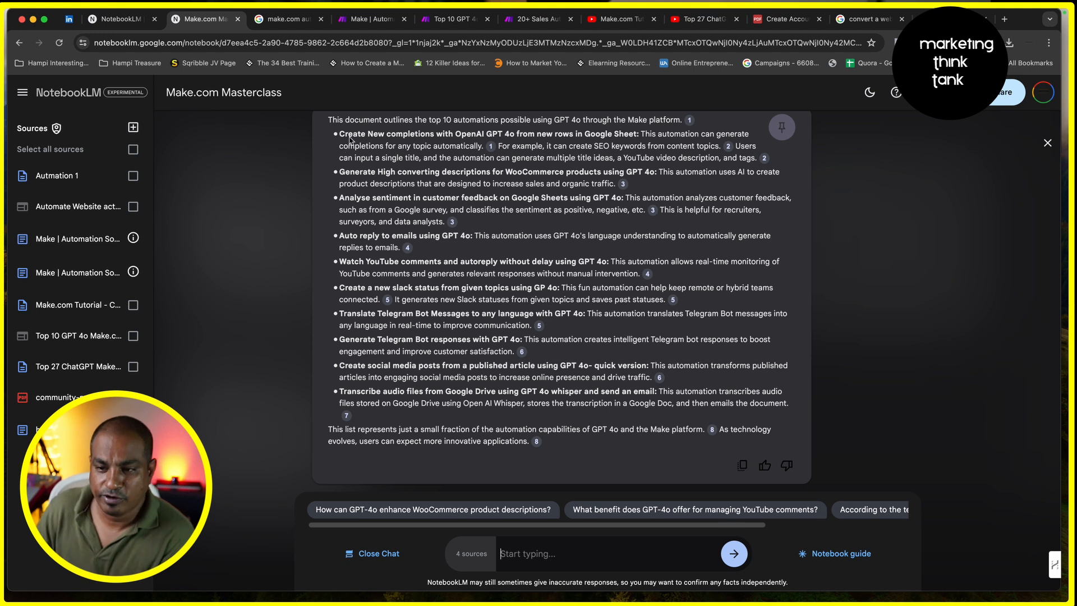
drag(345, 147, 803, 413)
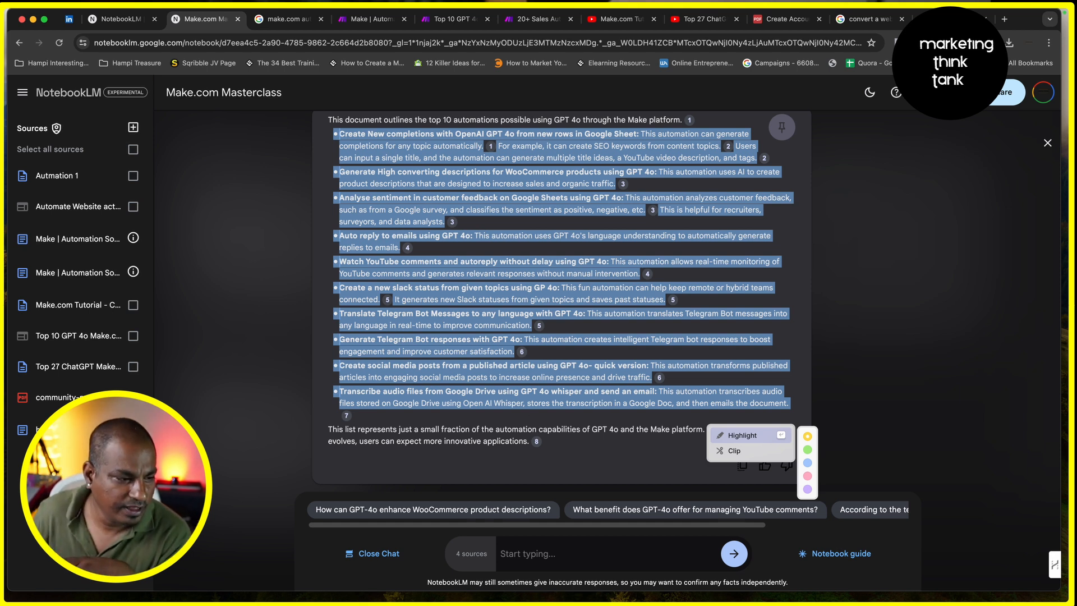
key(super+Tab)
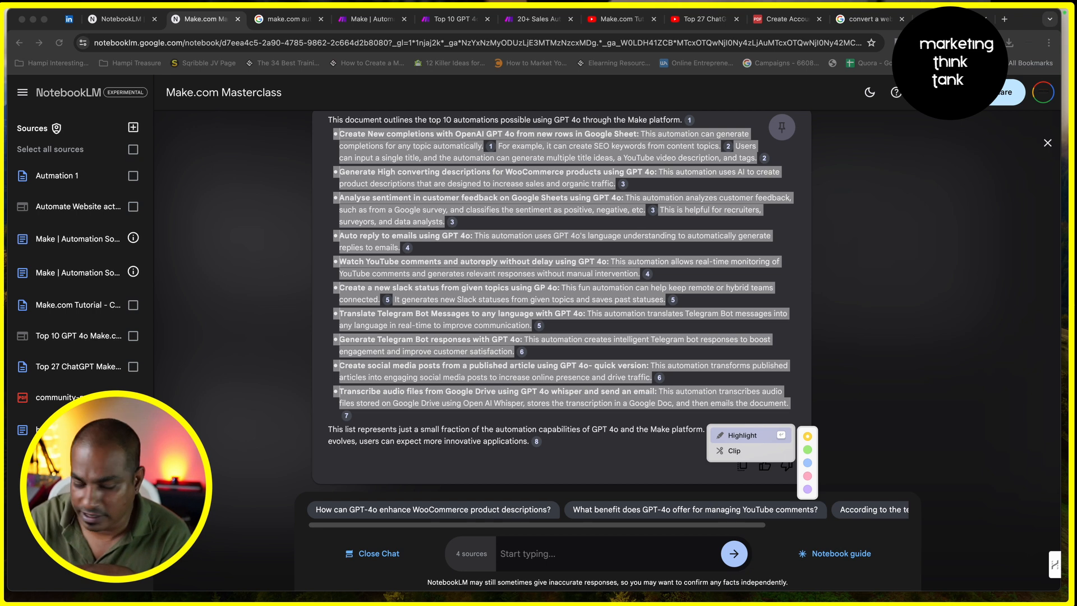